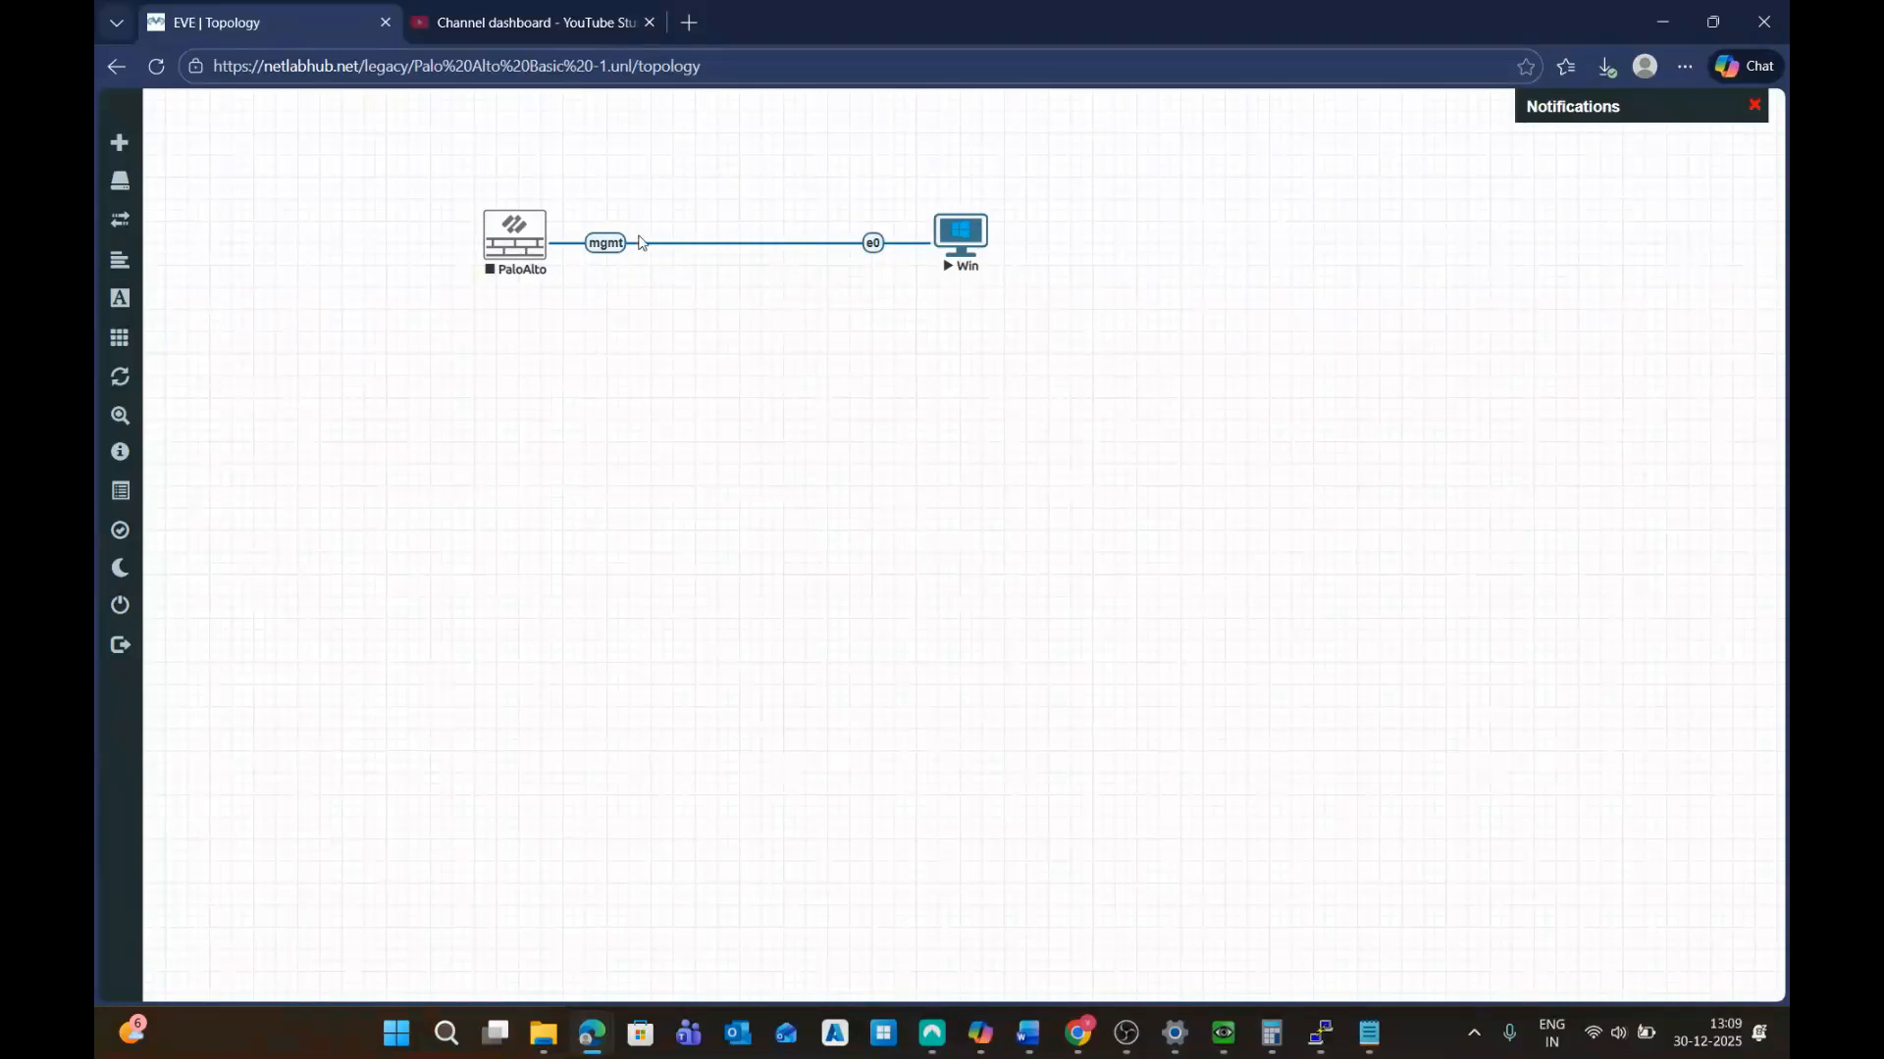
# Edit the PaloAlto node, keep its console type as telnet, and save the settings
pyautogui.rightClick(501, 240)
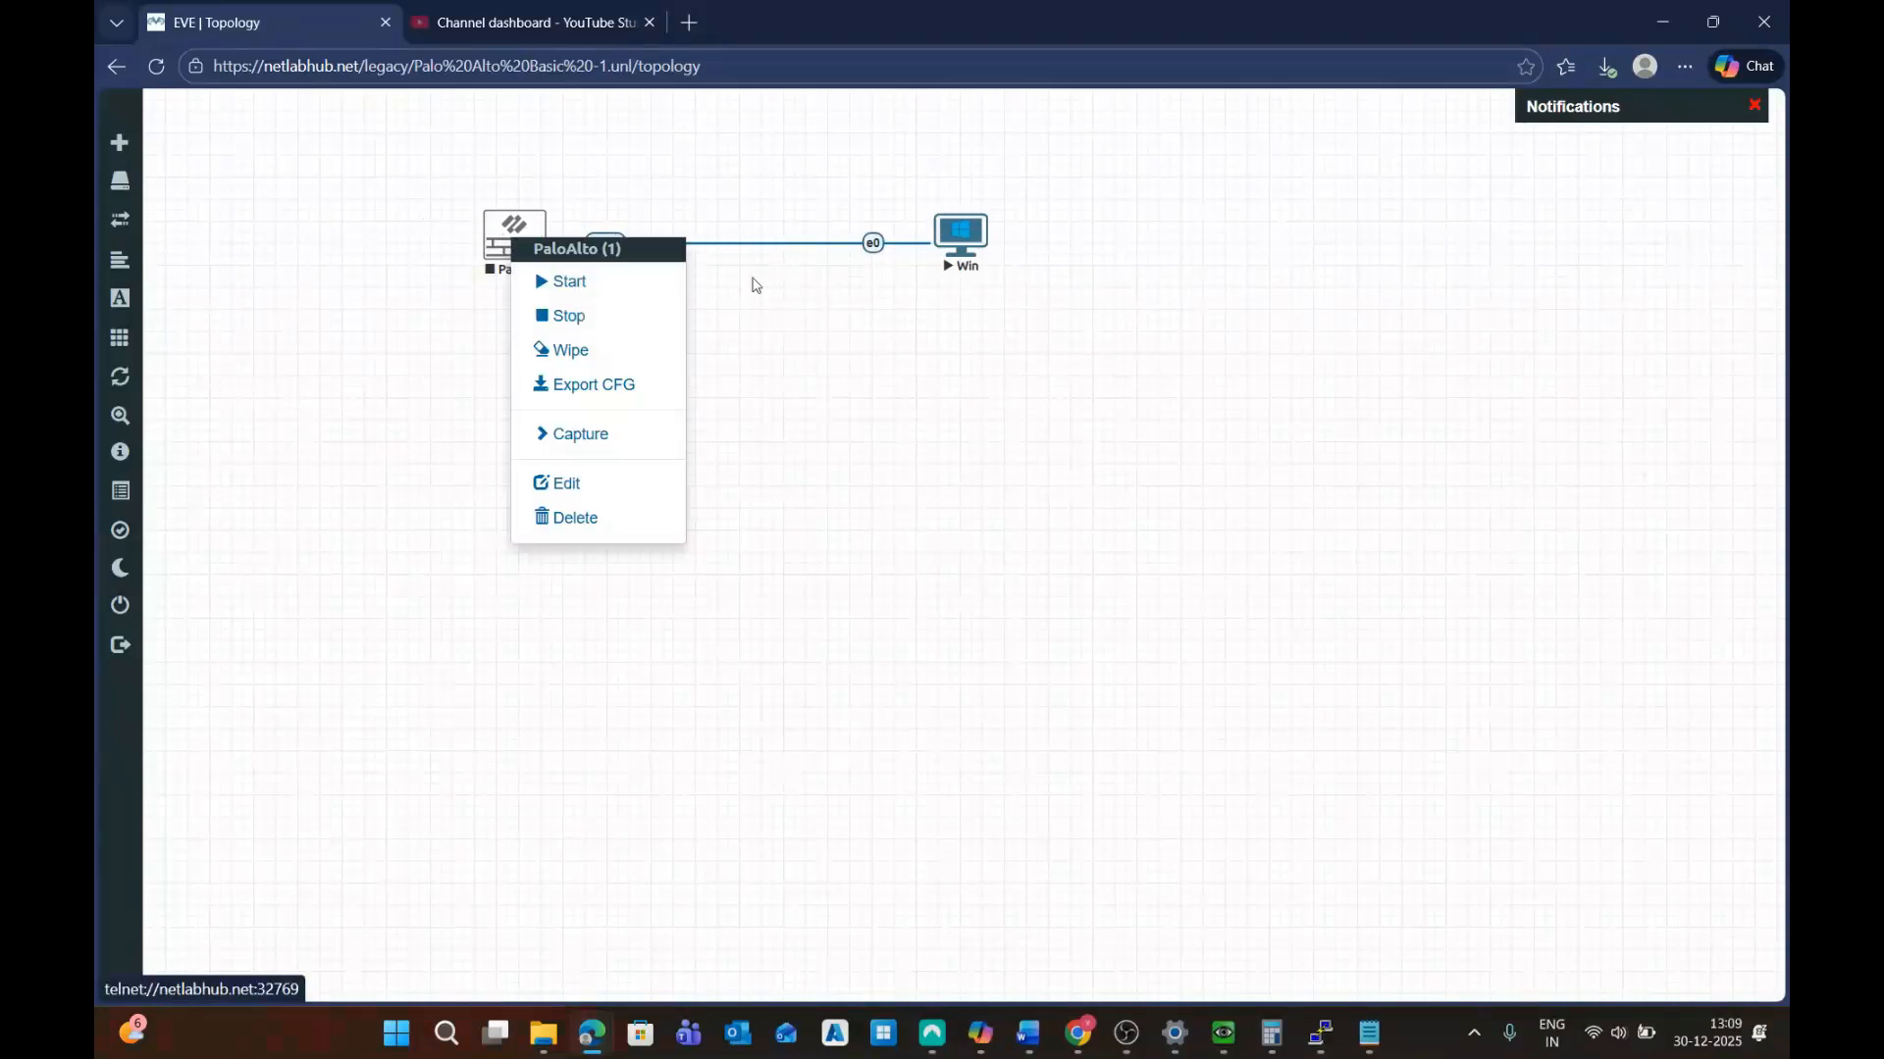
pyautogui.click(586, 491)
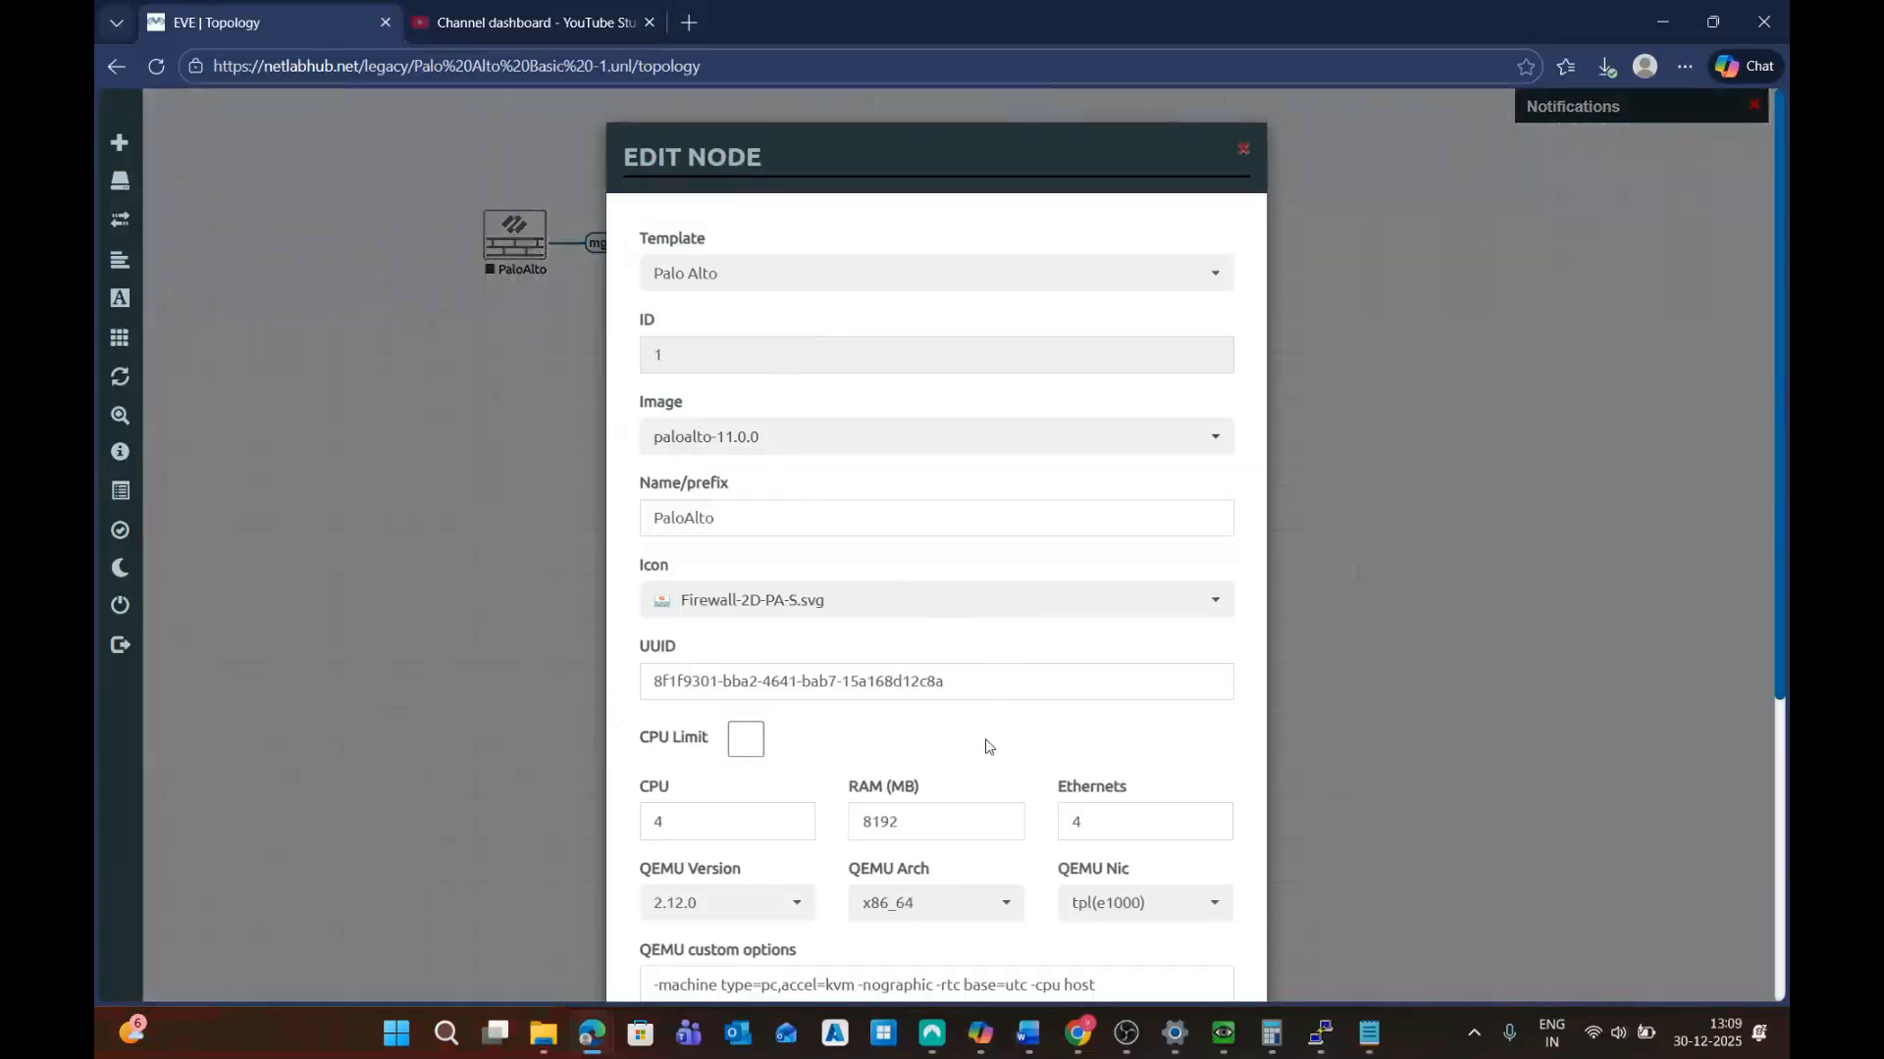
pyautogui.scroll(-1, 988, 747)
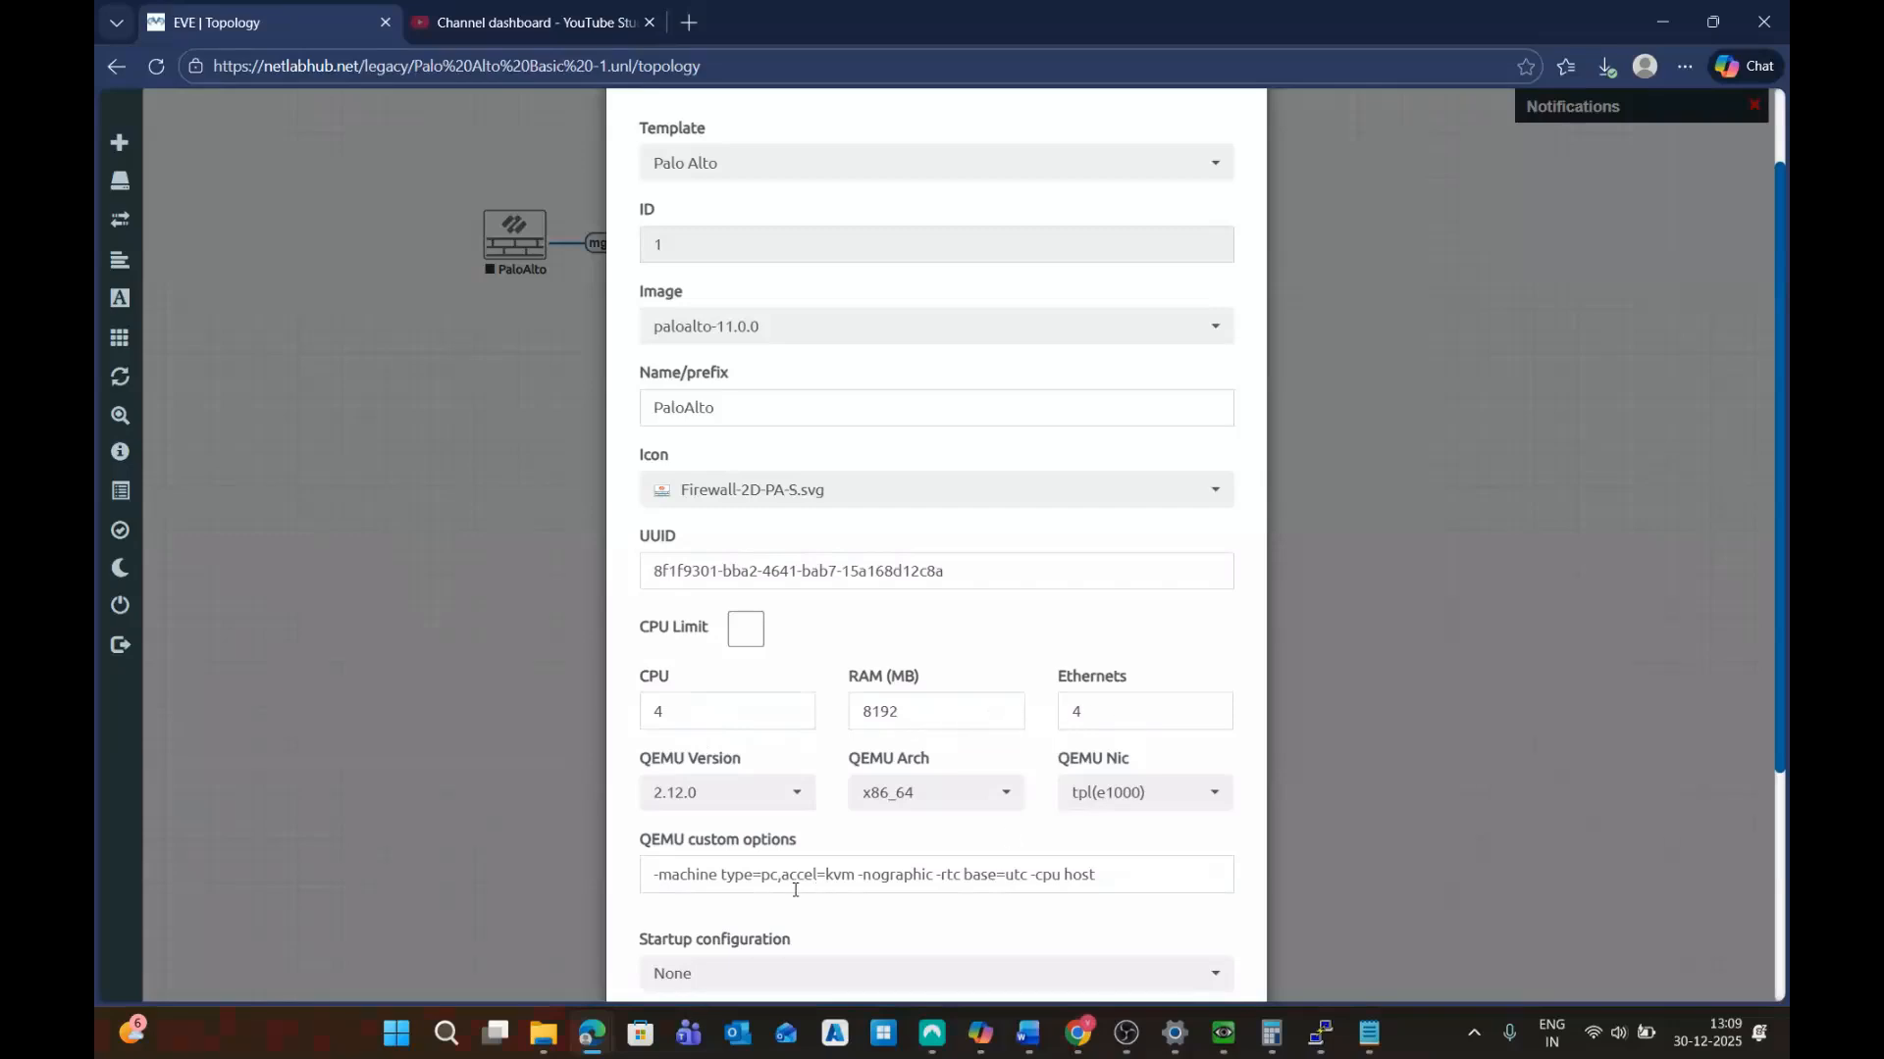
pyautogui.scroll(-3, 794, 889)
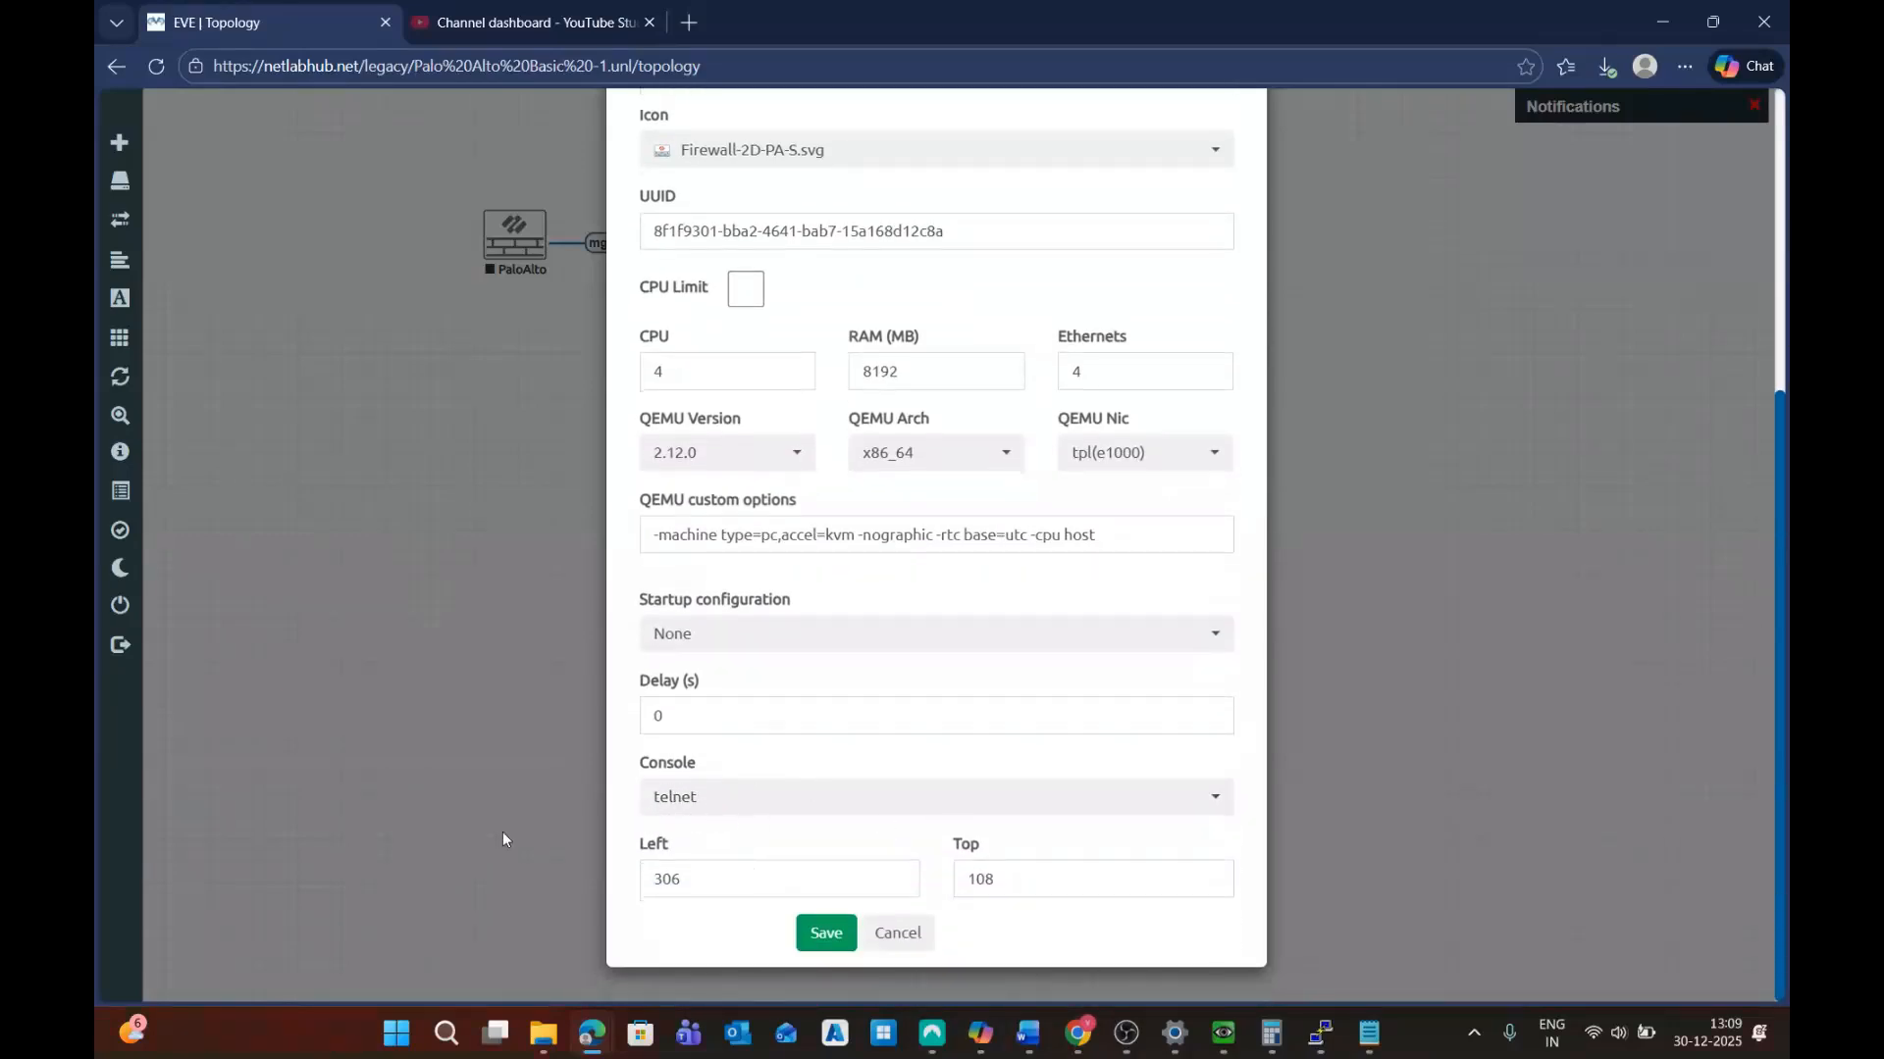
pyautogui.click(836, 807)
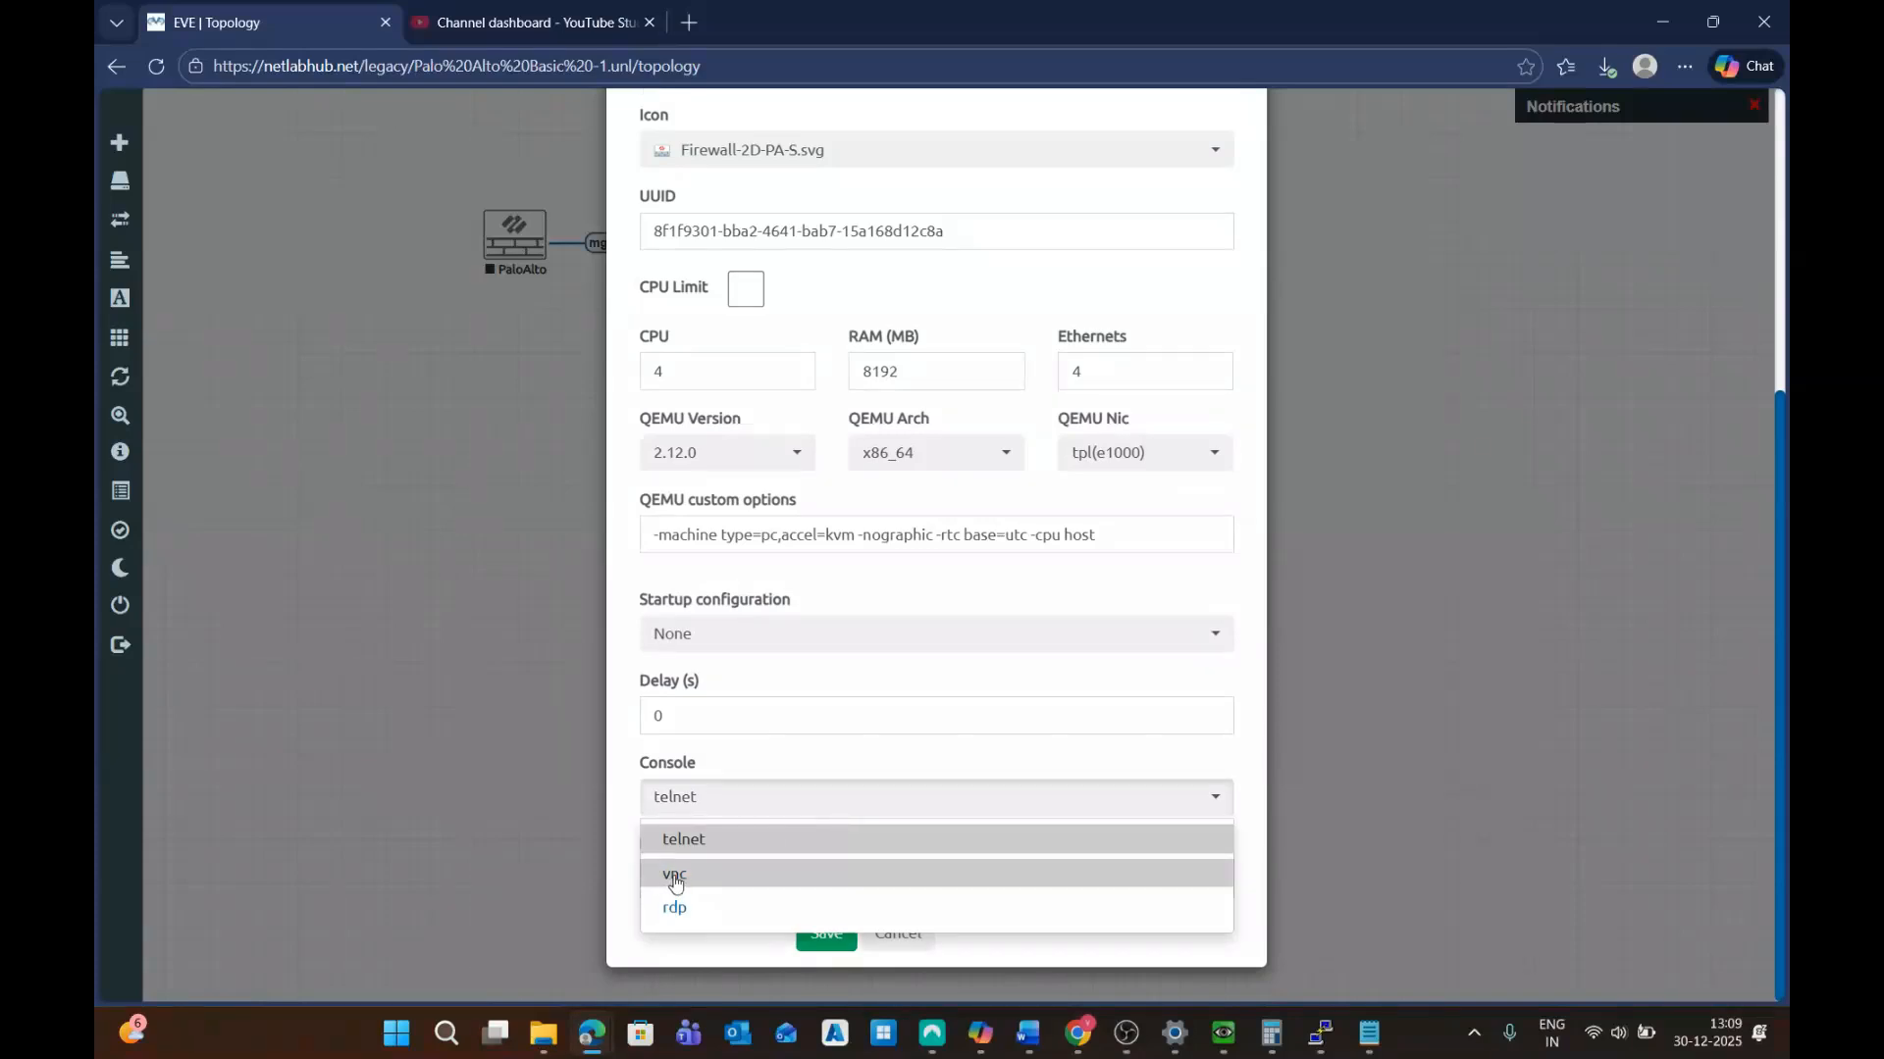
pyautogui.click(703, 849)
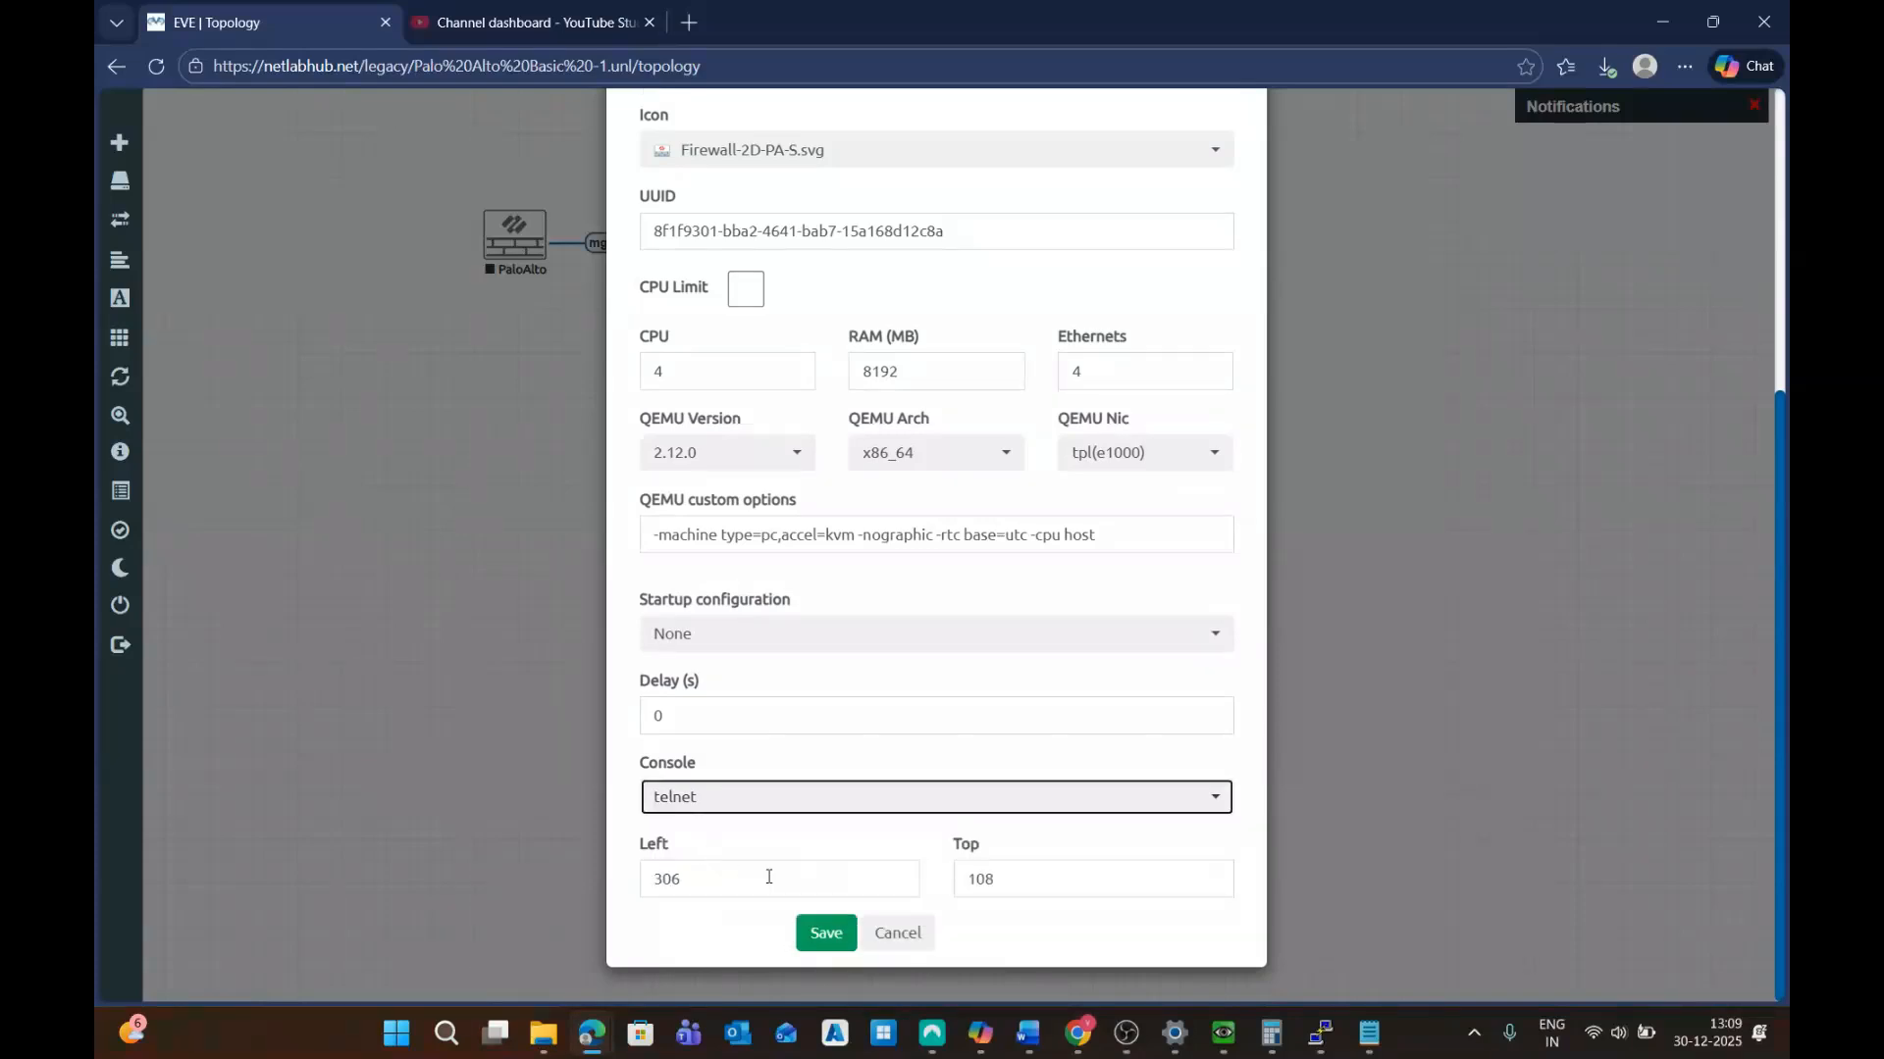
pyautogui.click(827, 935)
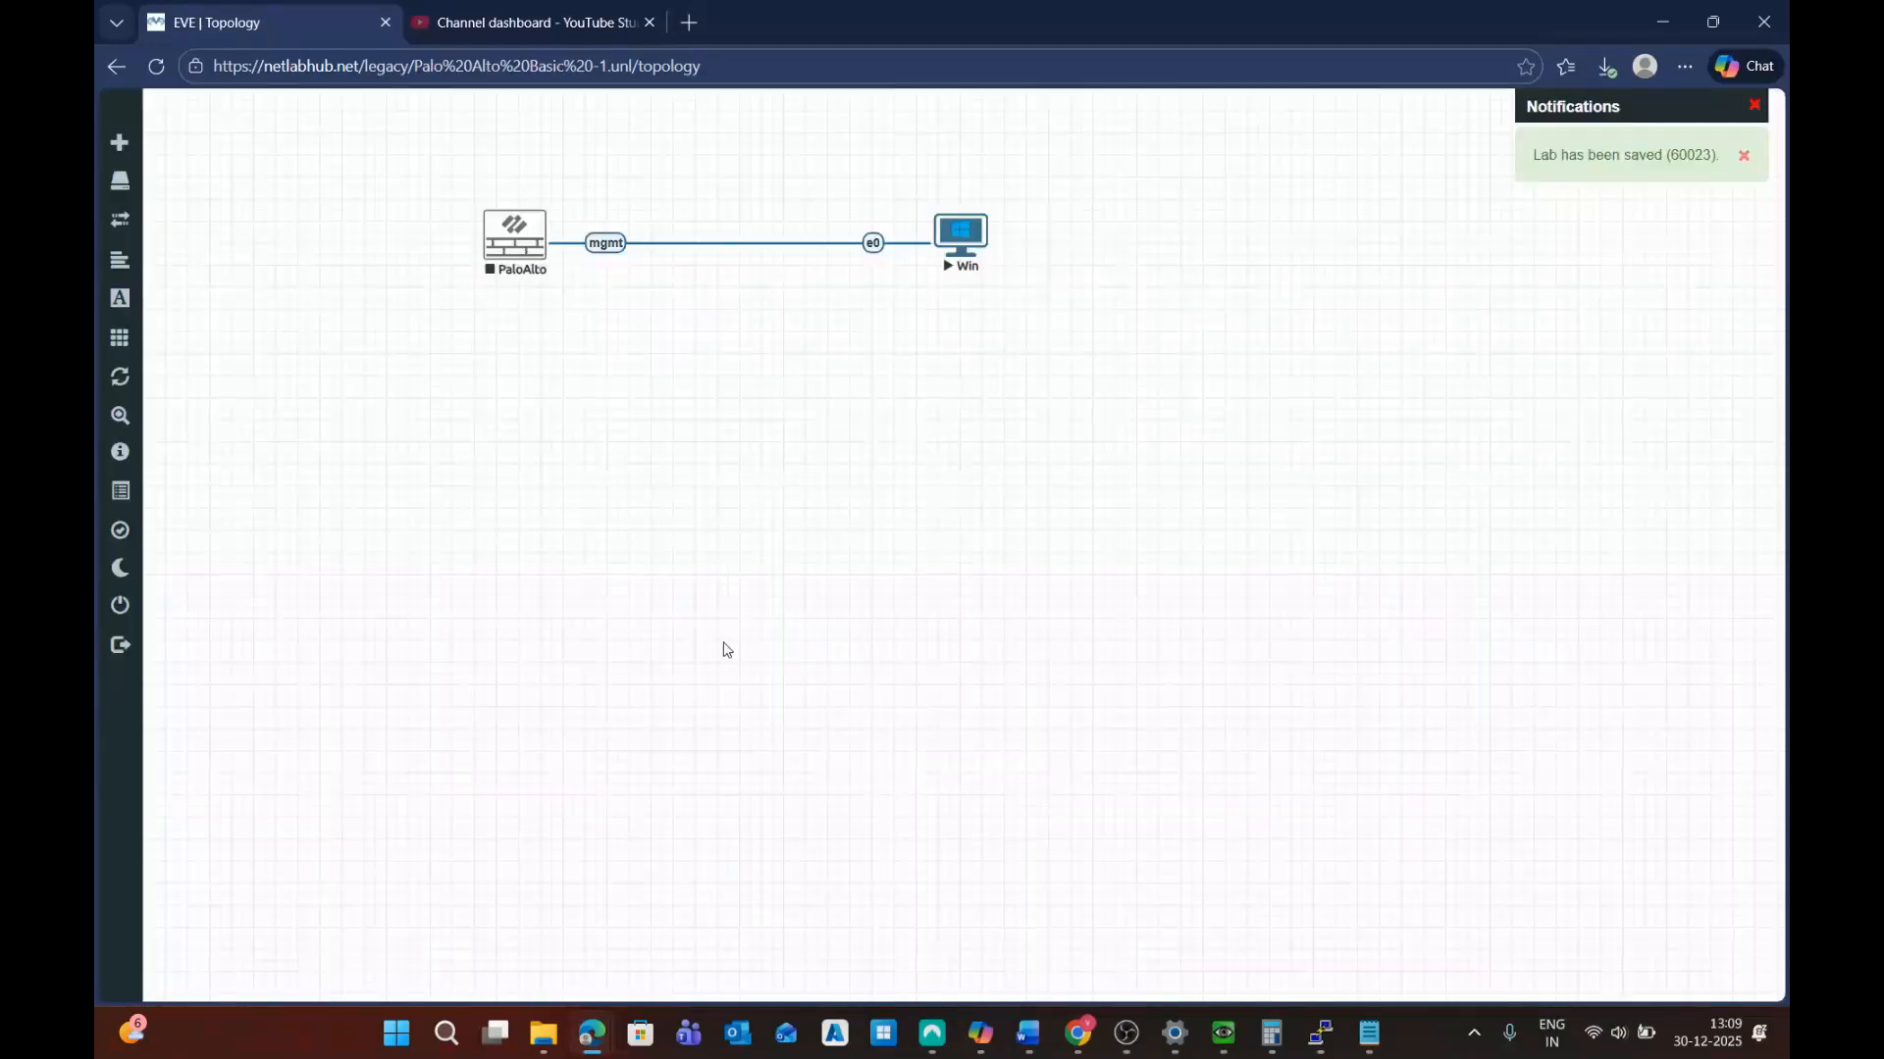
# Start the PaloAlto node and launch its telnet console in PuTTY
pyautogui.rightClick(518, 227)
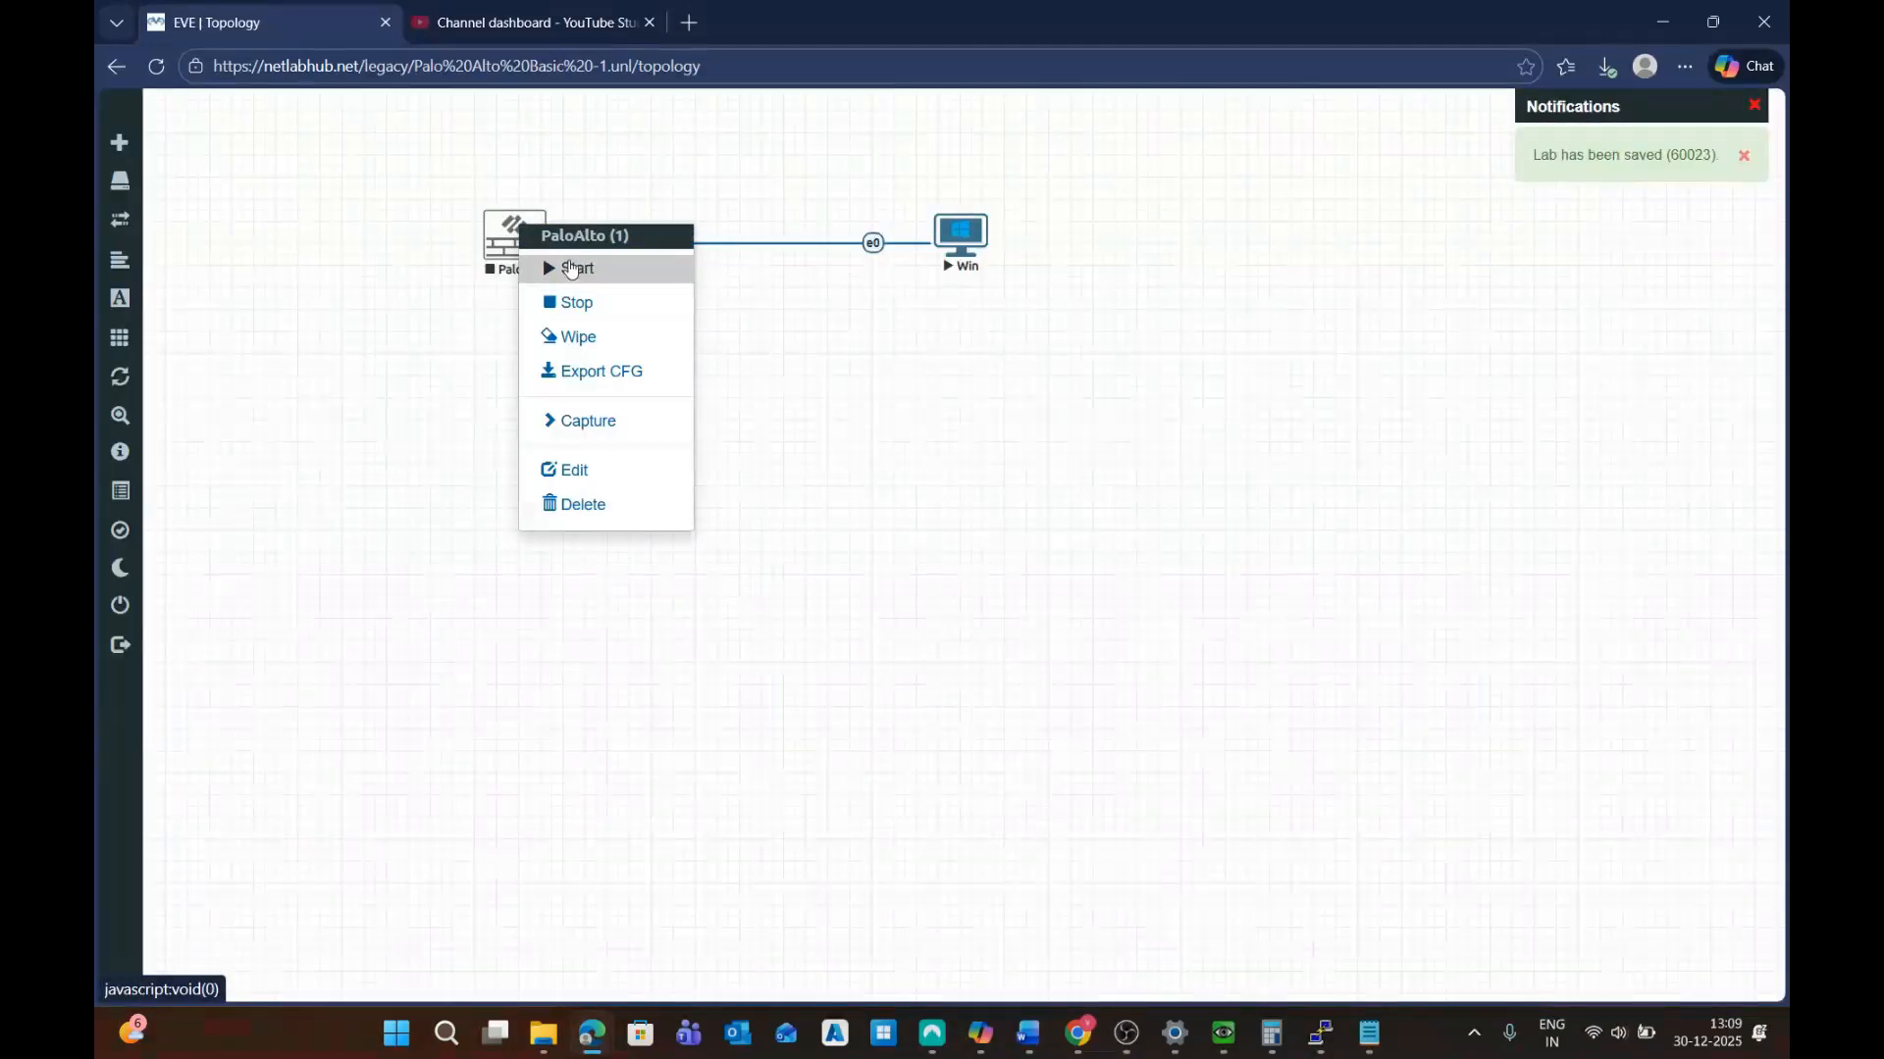
pyautogui.click(567, 269)
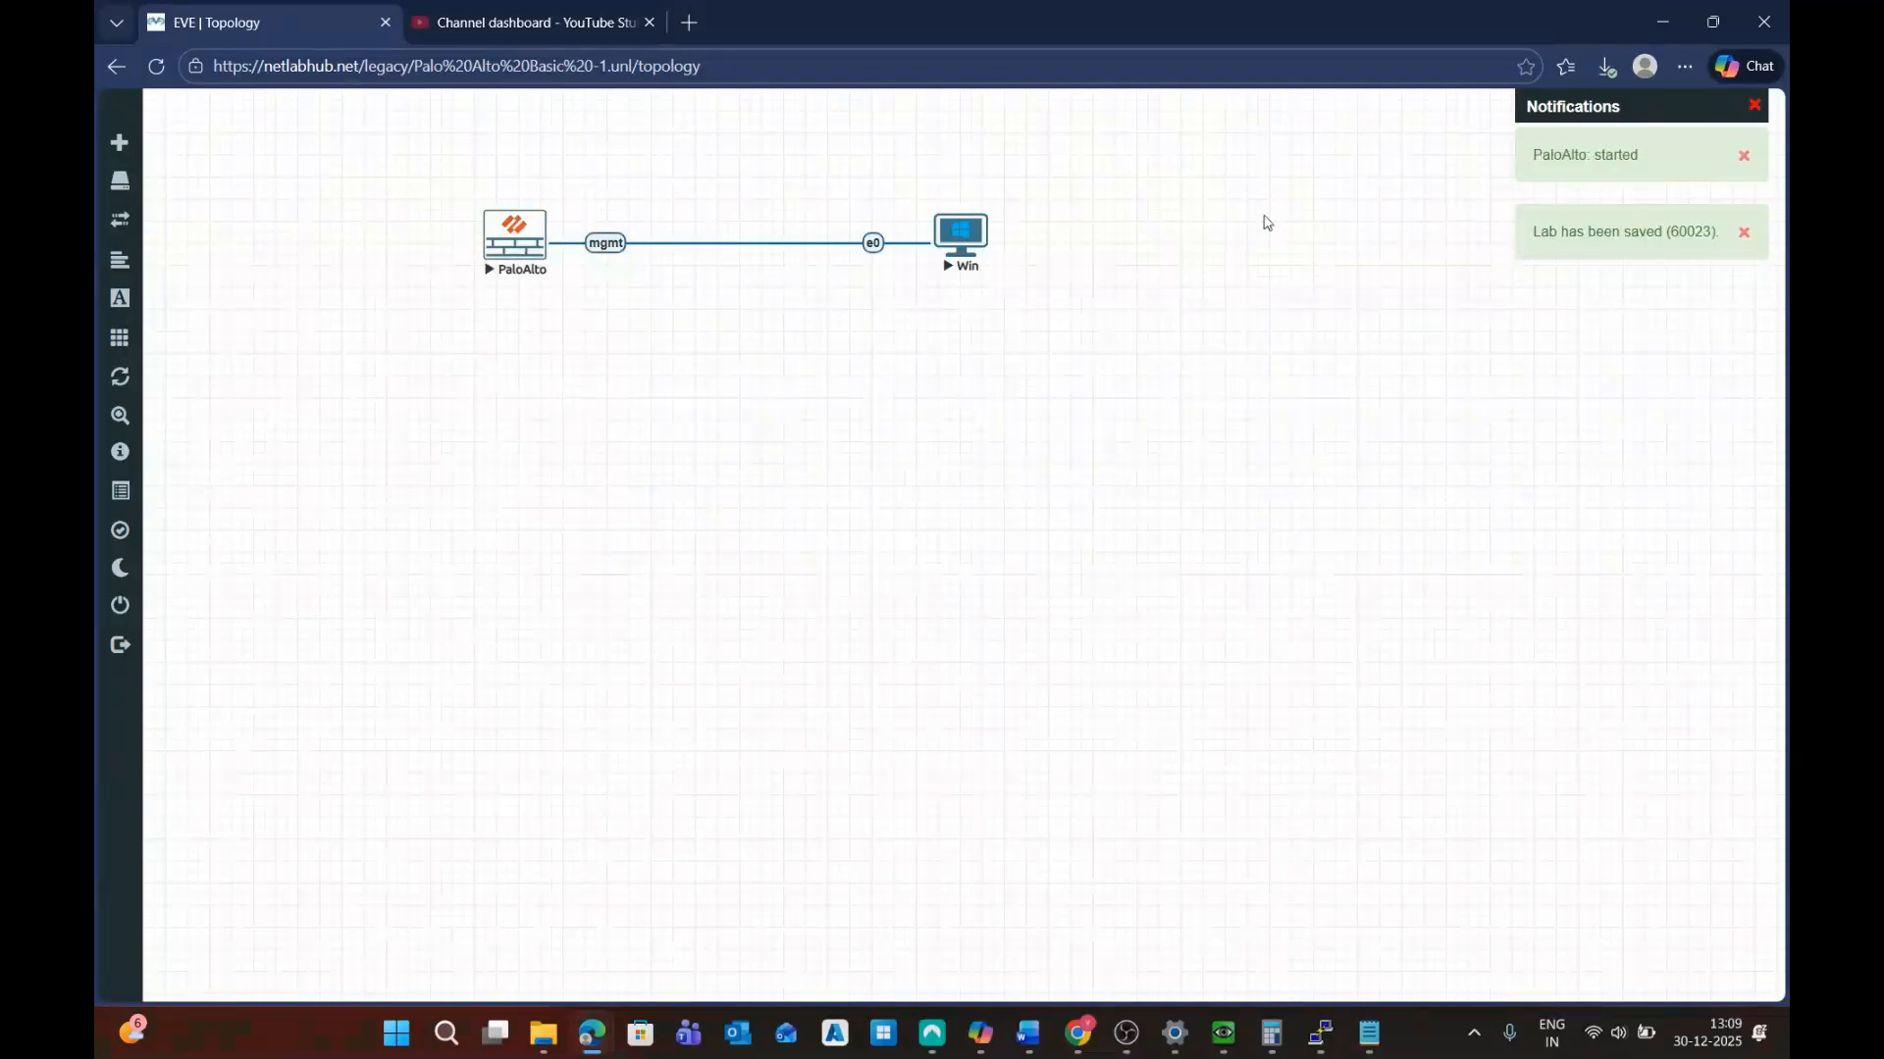
pyautogui.click(521, 258)
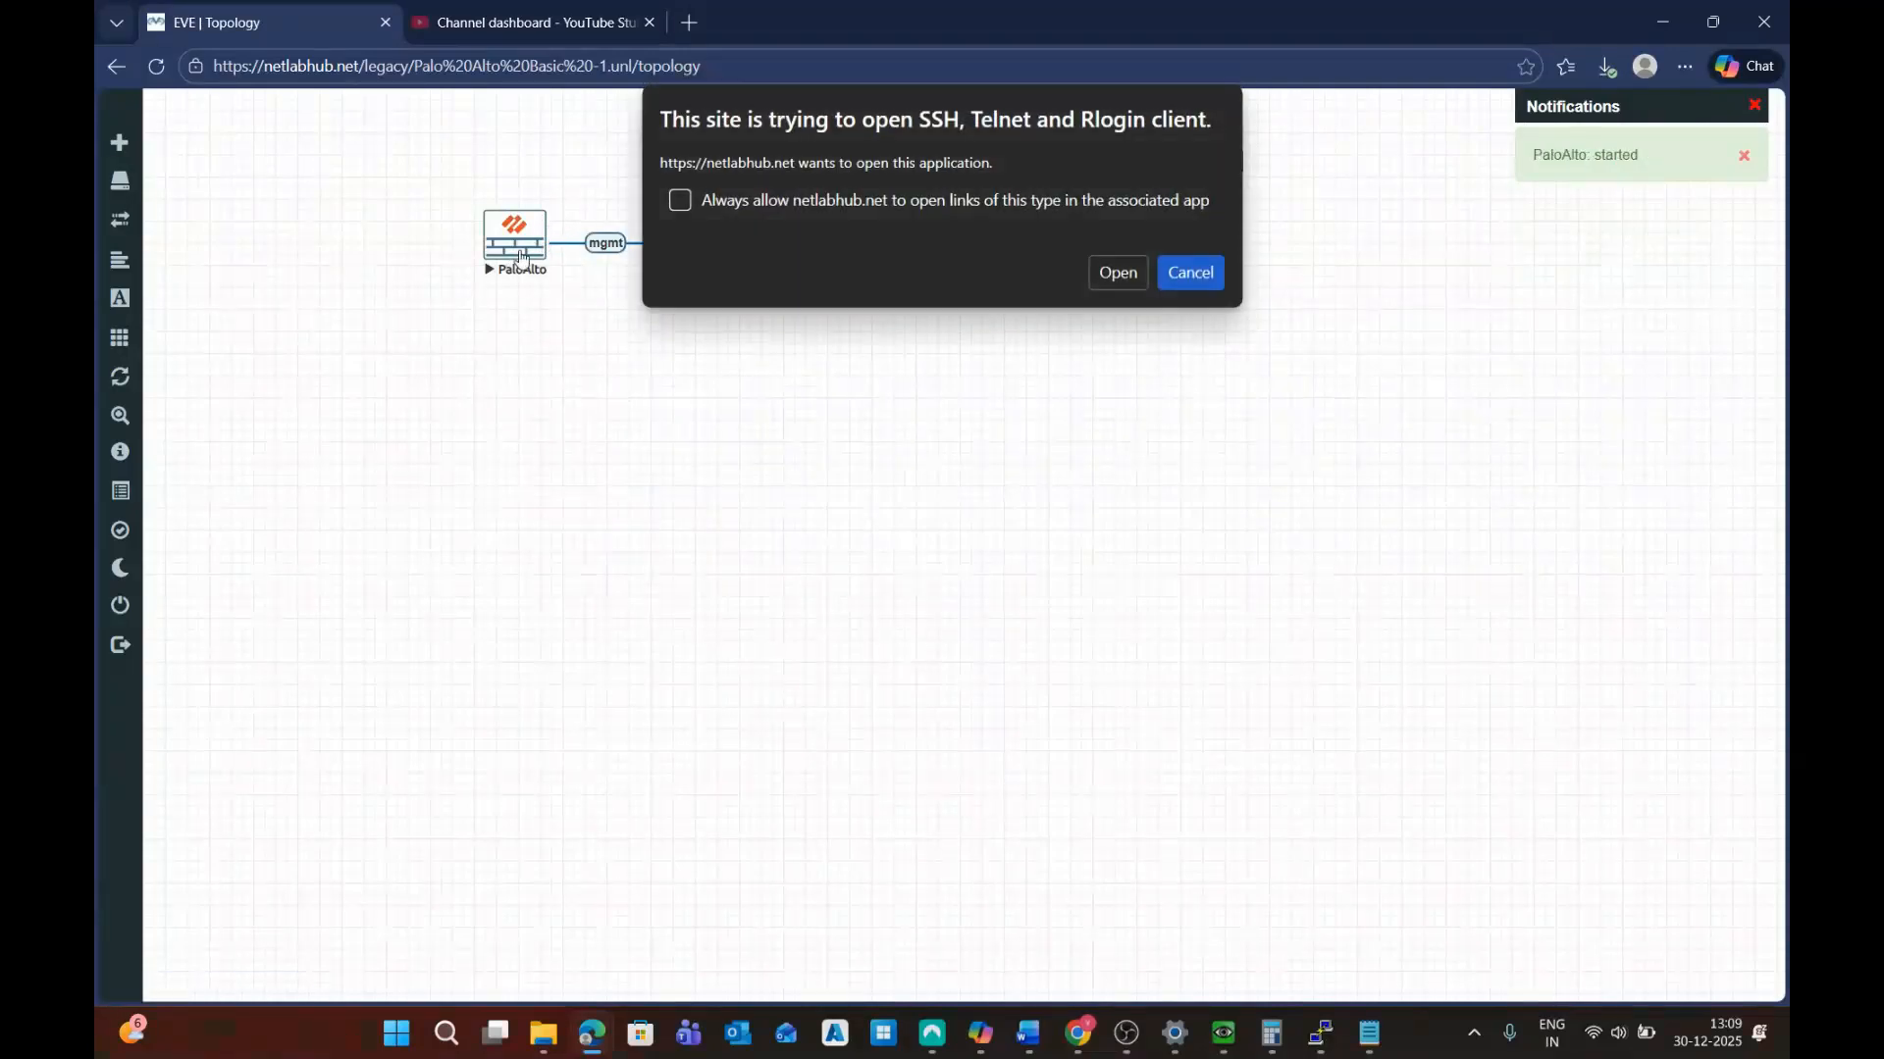
pyautogui.click(1115, 273)
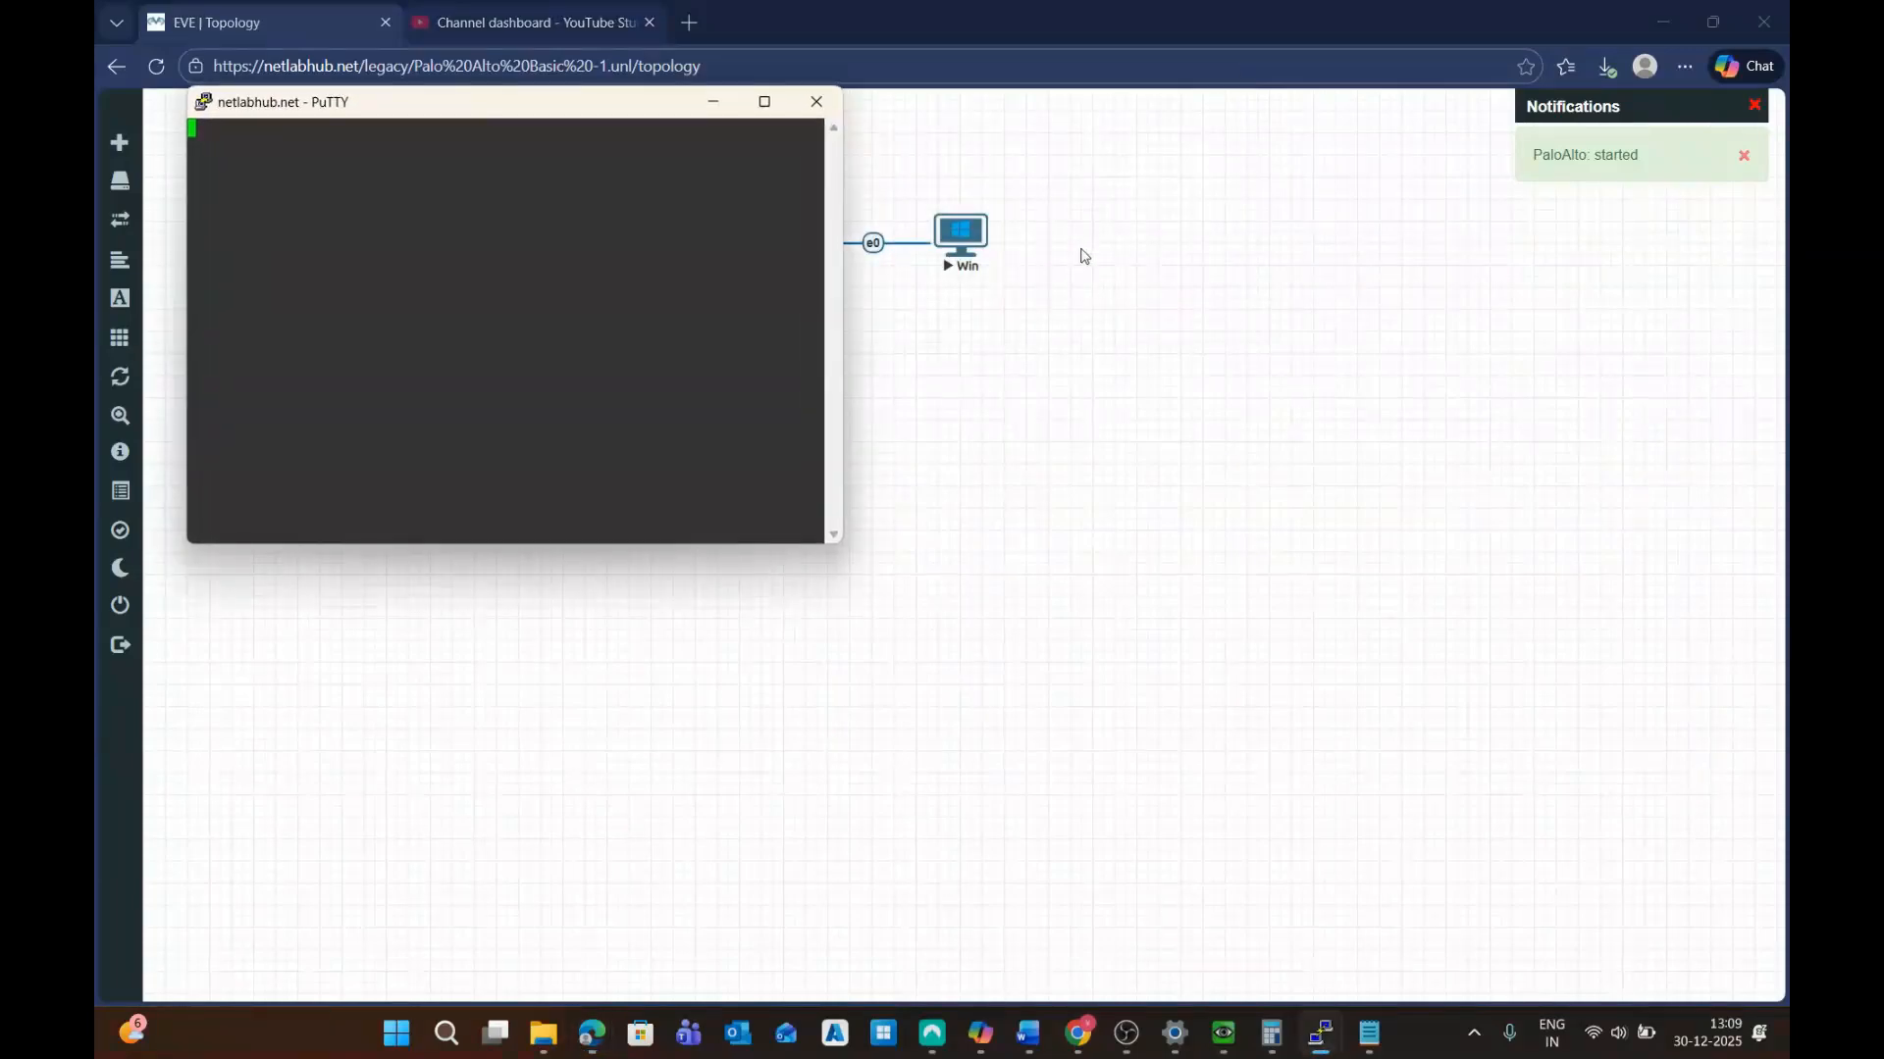
# Maximize PuTTY, log in at the admin@PA-VM> prompt once booted, then close the console
pyautogui.click(764, 102)
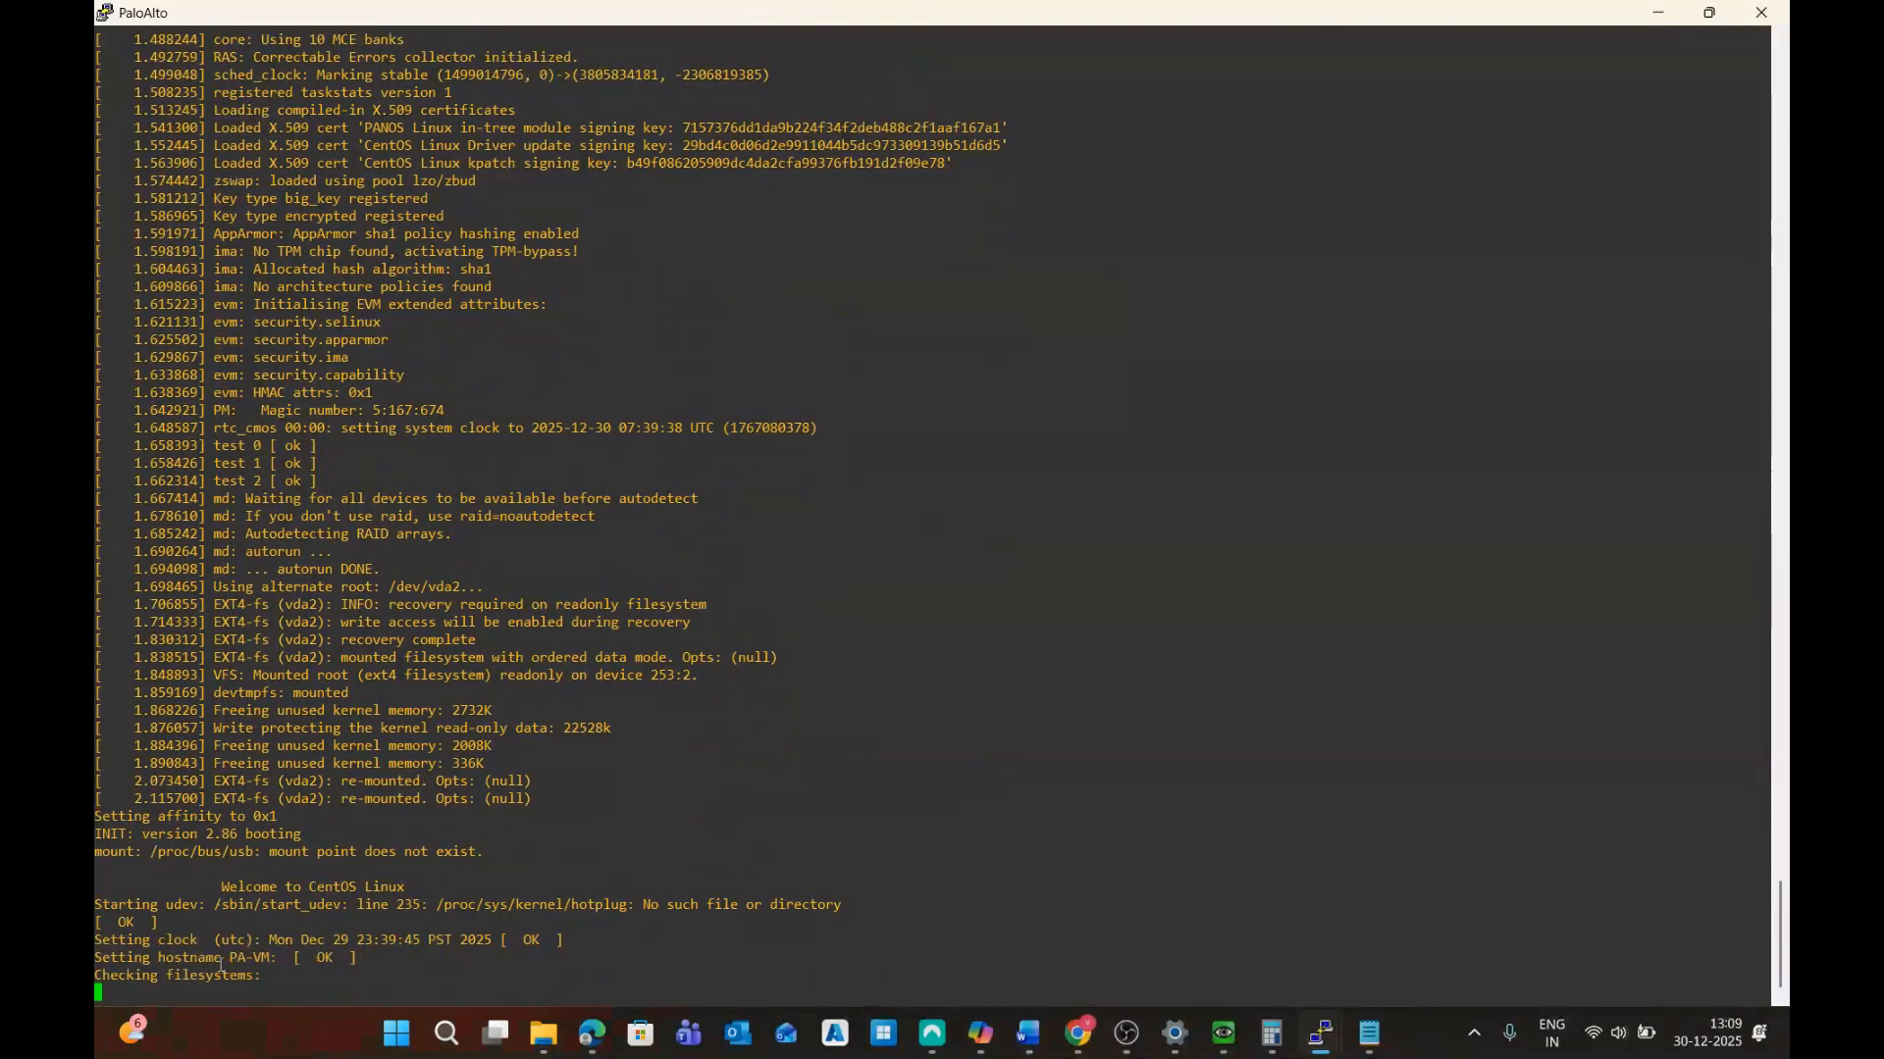
pyautogui.moveTo(260, 639); pyautogui.dragTo(415, 645)
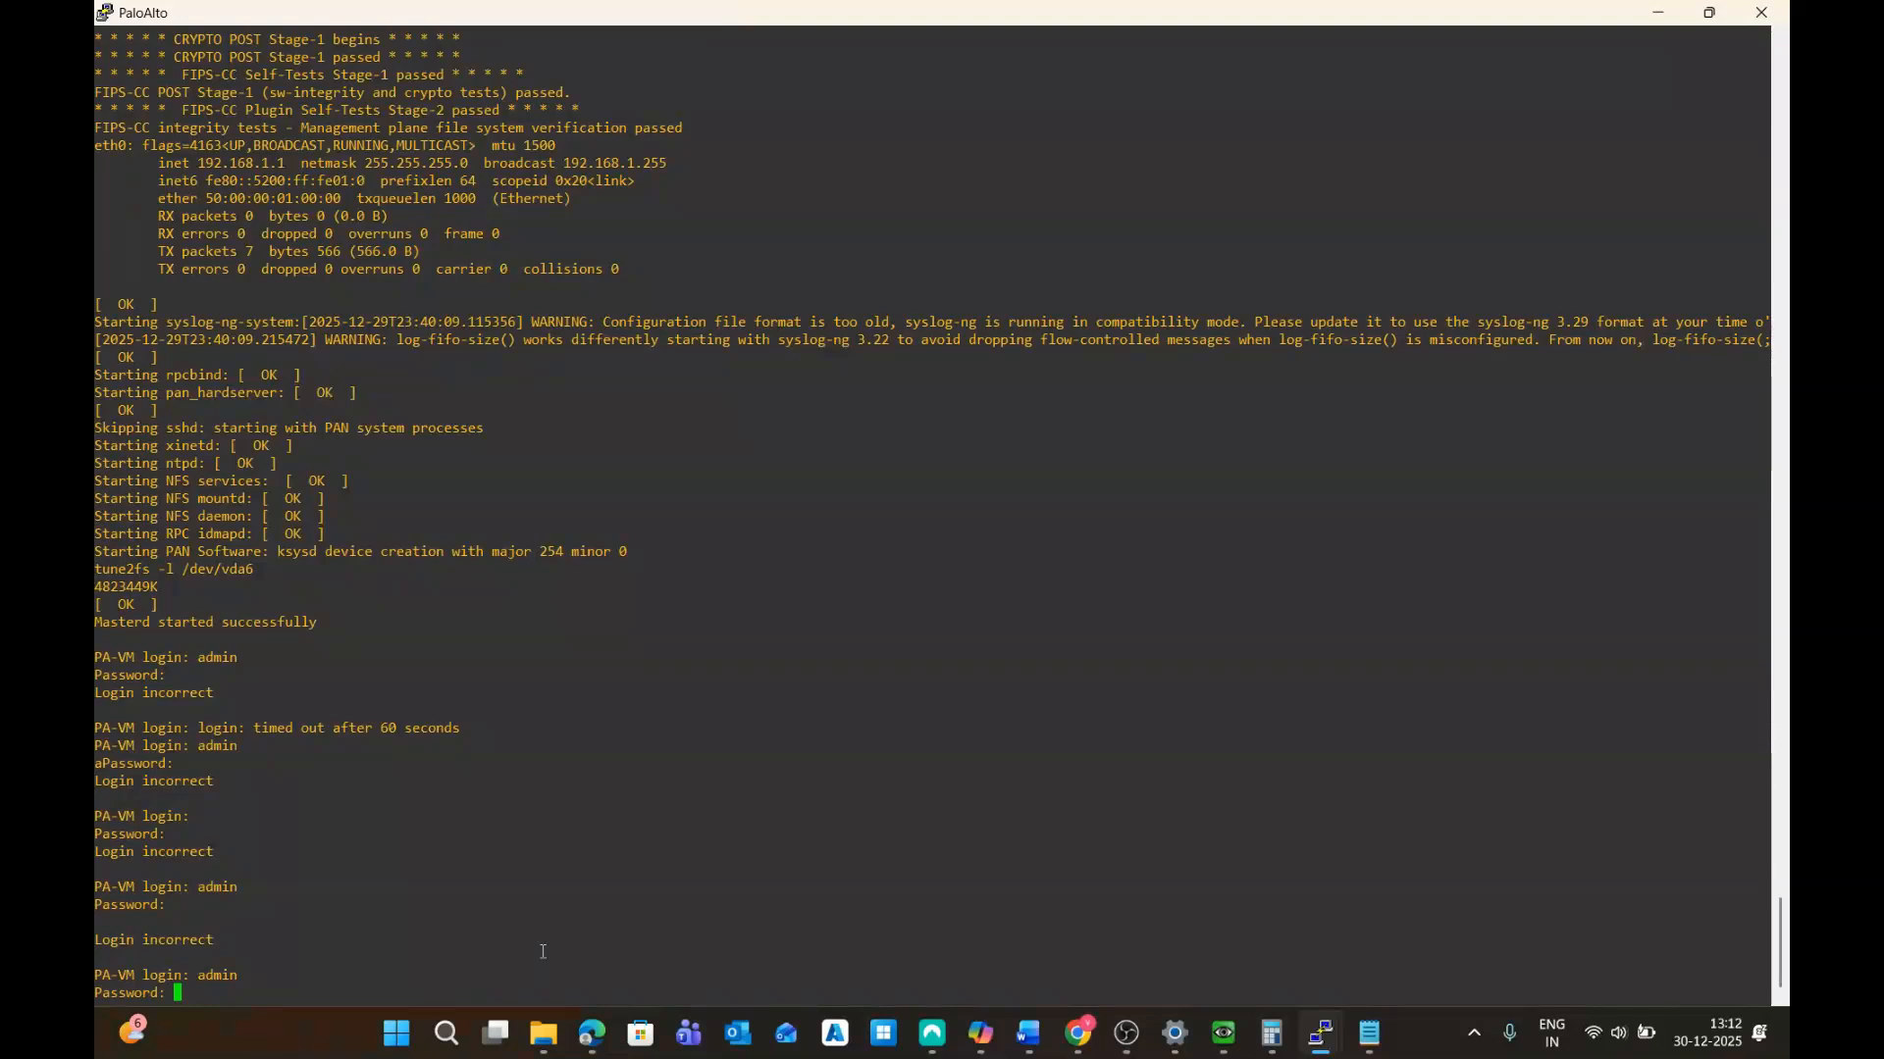
pyautogui.press('Return')
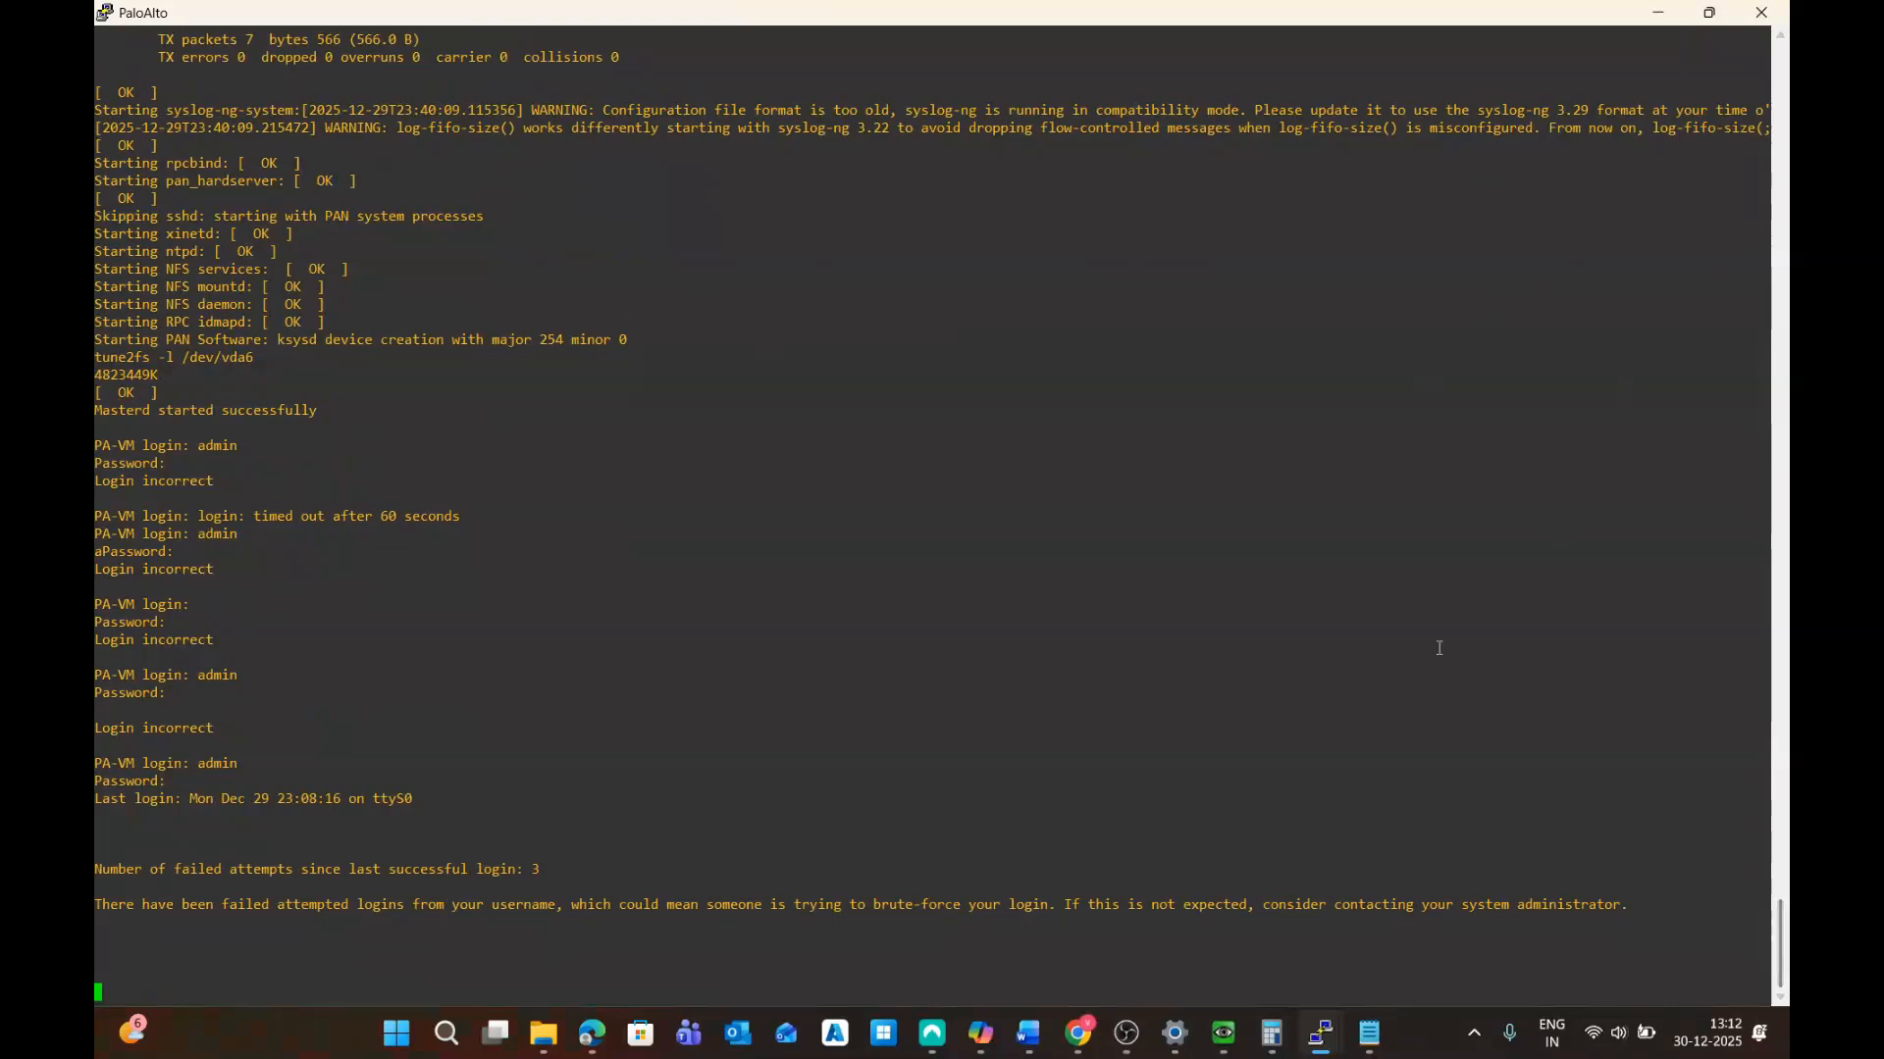
pyautogui.write('admin@PA-VM>')
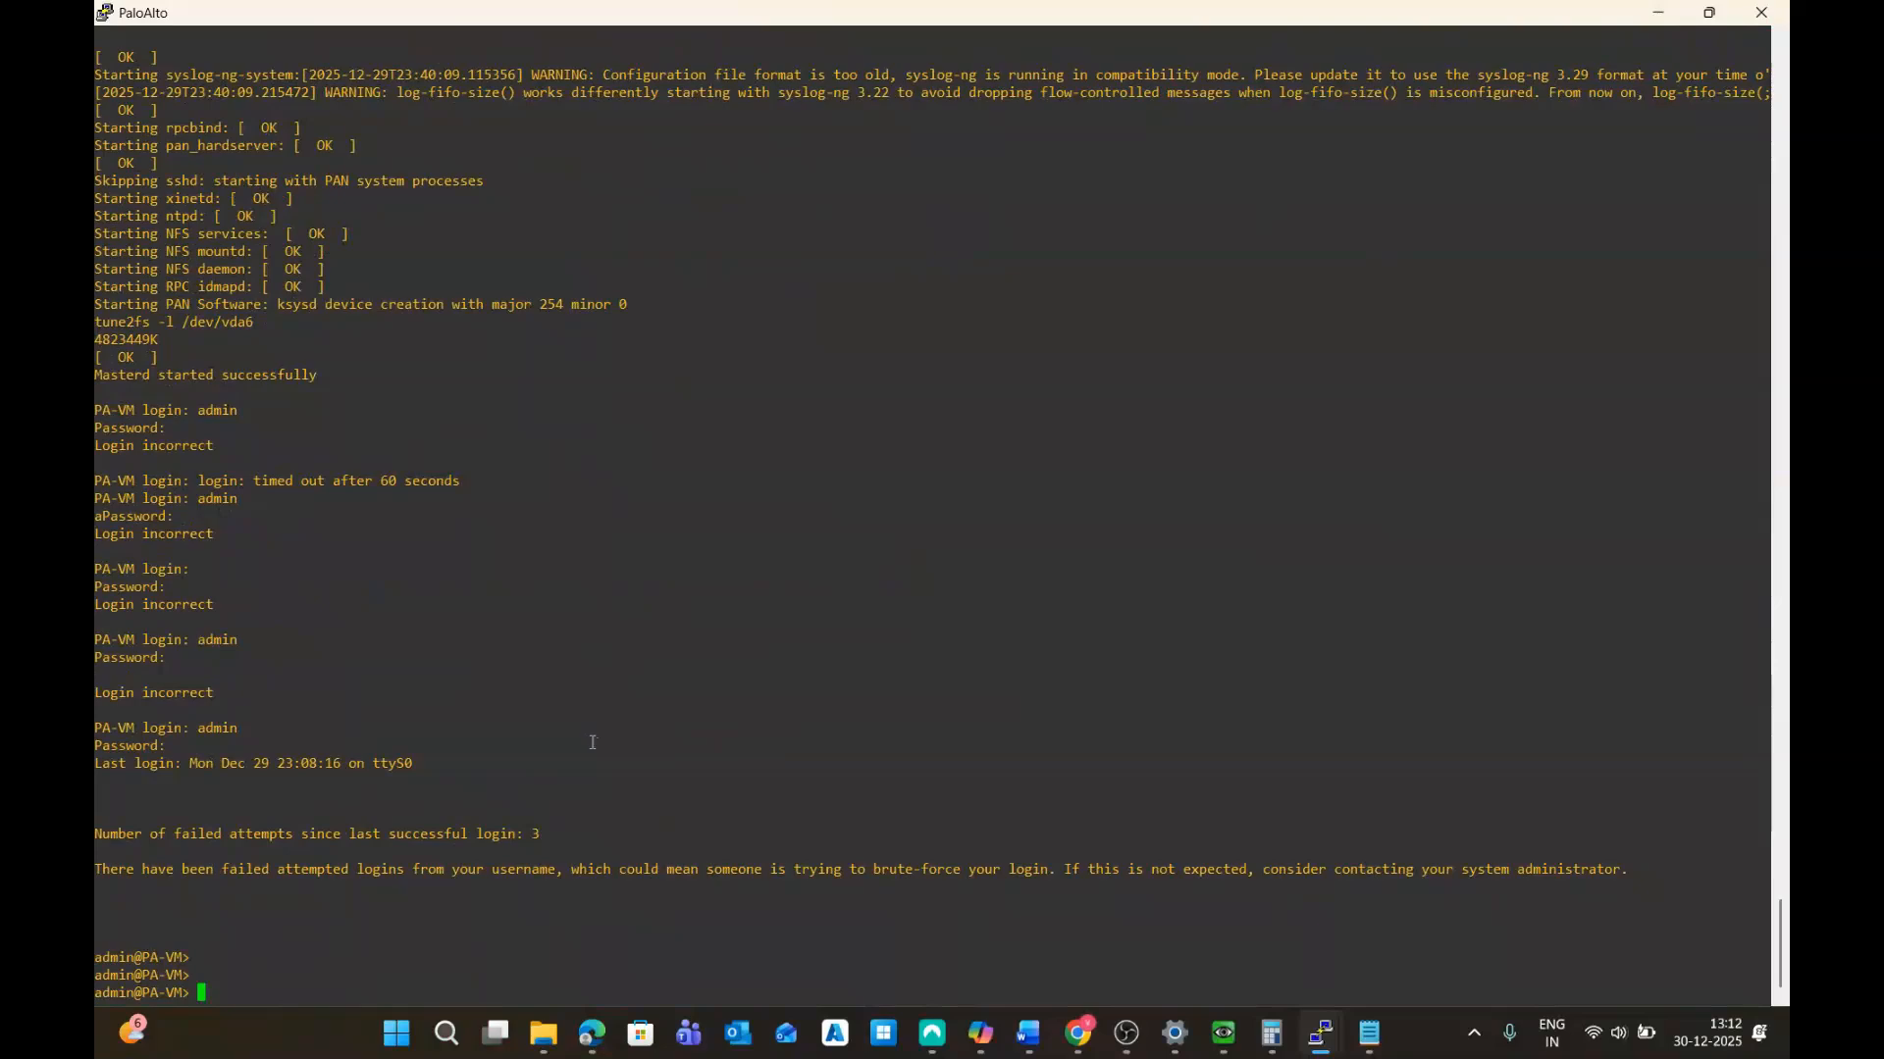
pyautogui.click(1760, 12)
# End the PuTTY session and wipe the PaloAlto node, confirming the wipe several times
pyautogui.click(995, 622)
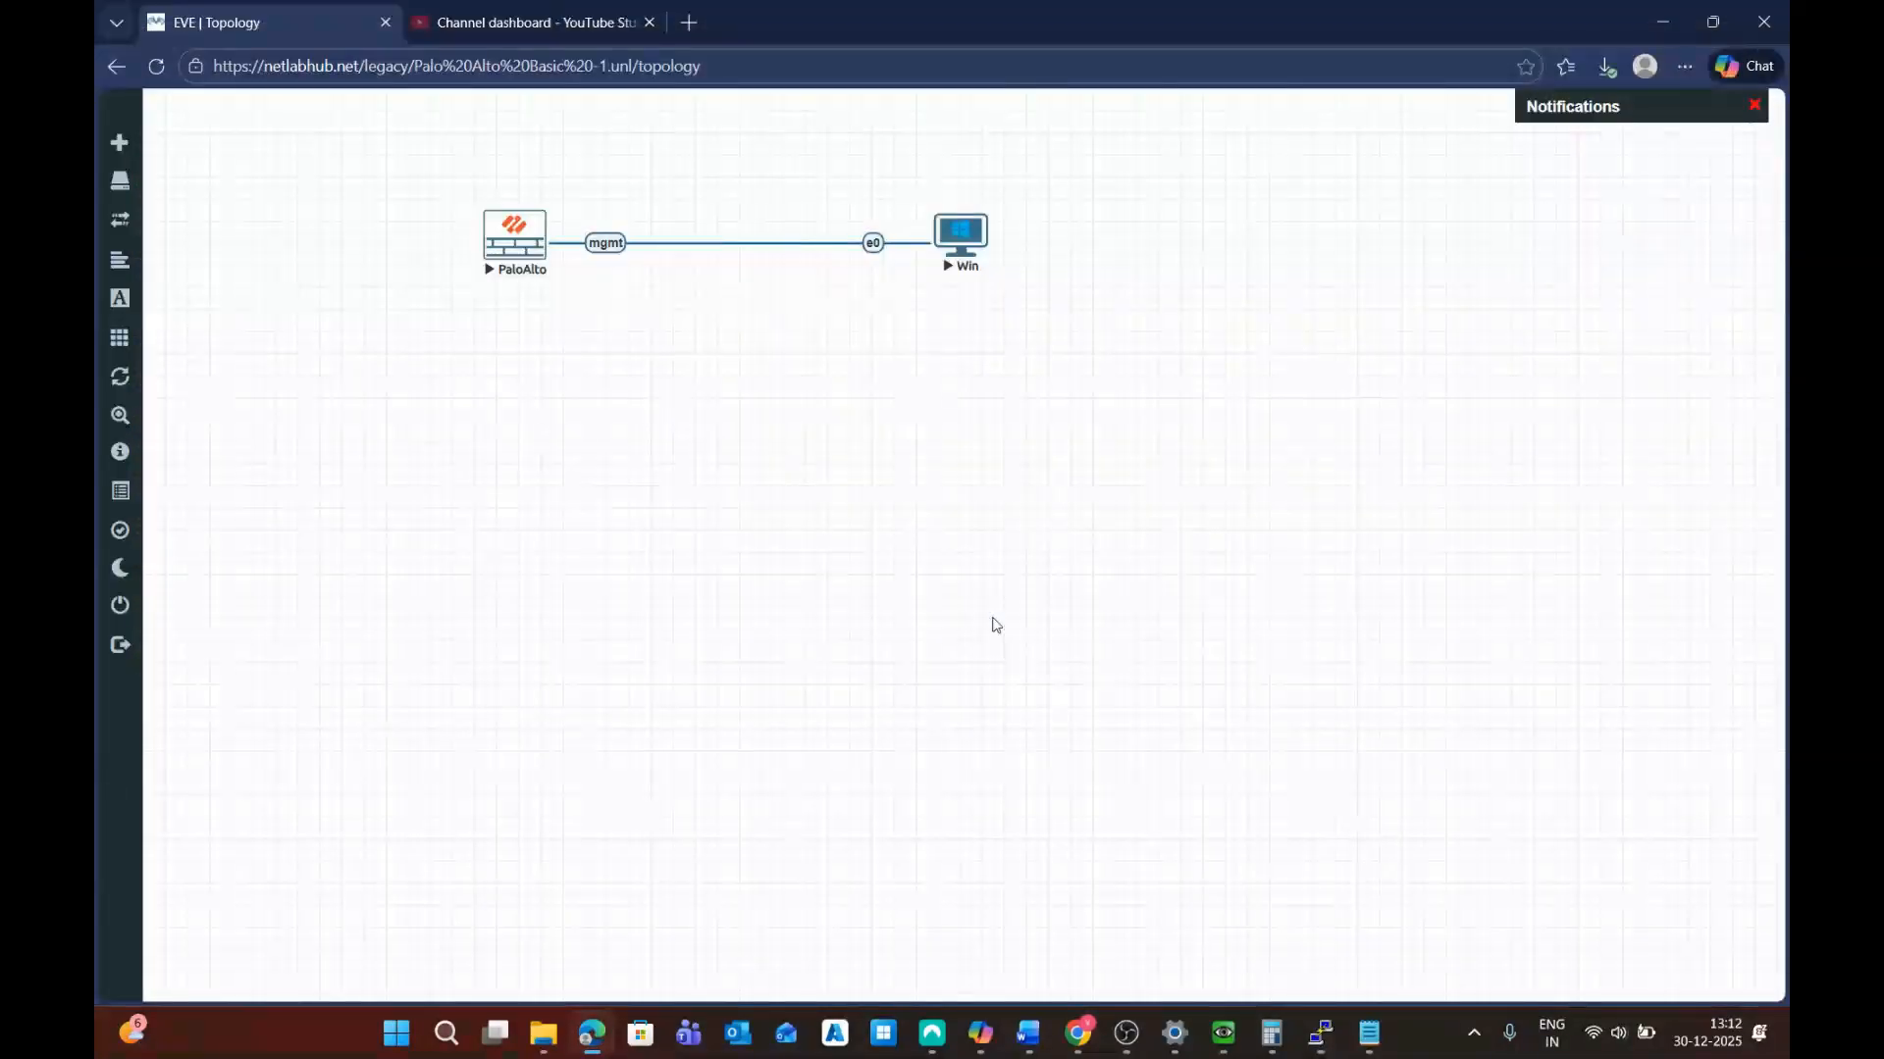
pyautogui.rightClick(534, 266)
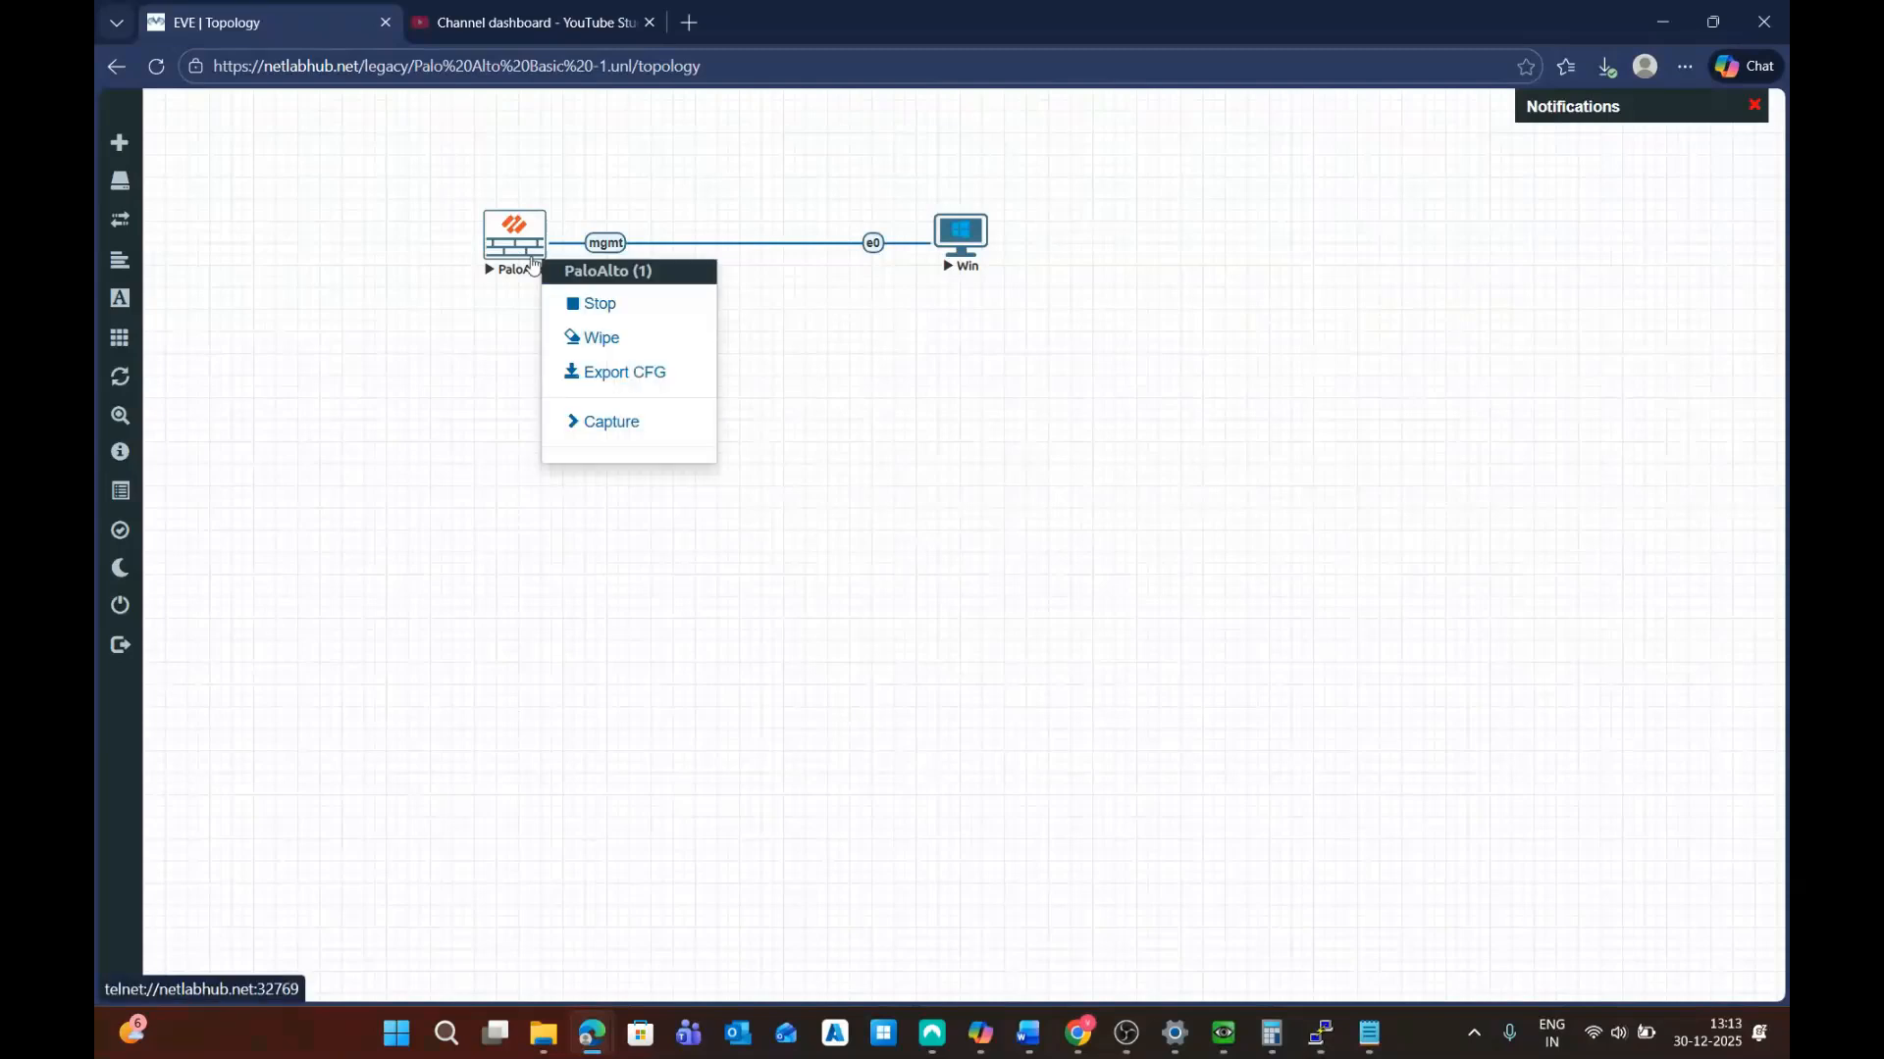
pyautogui.click(615, 338)
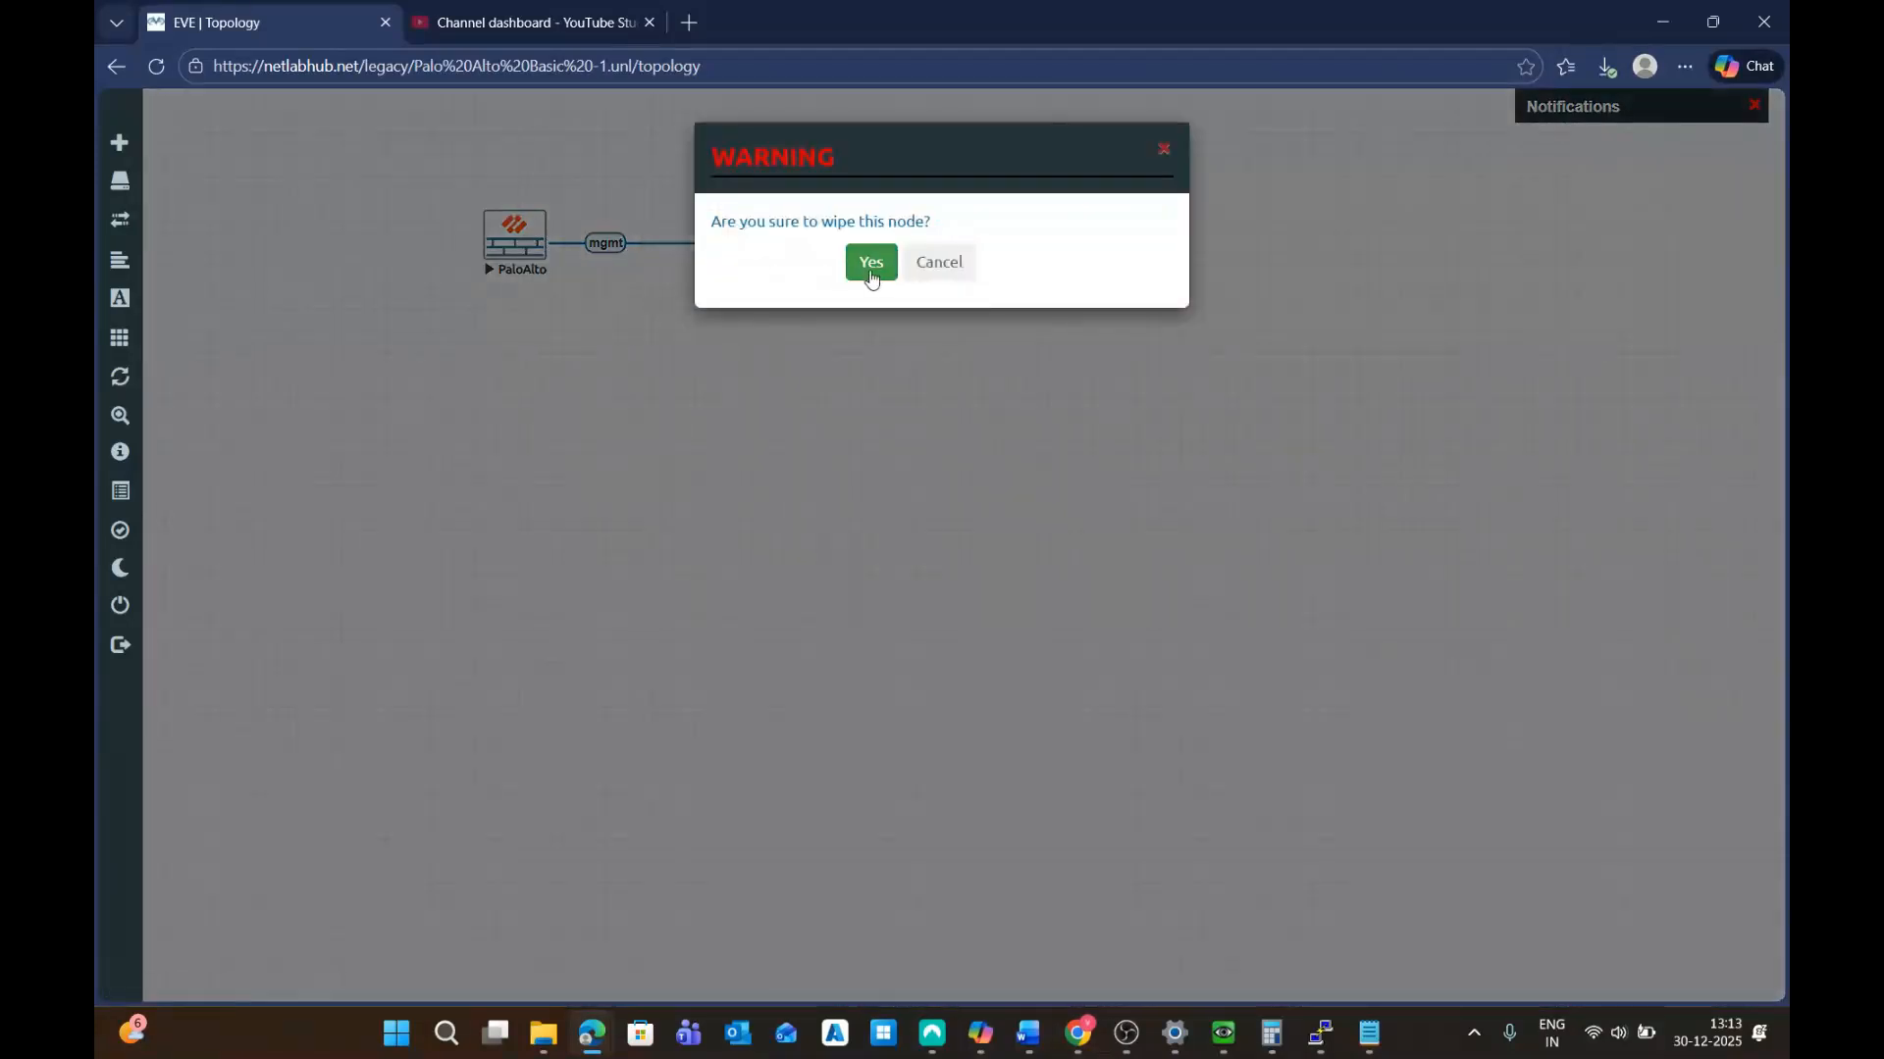
pyautogui.click(871, 267)
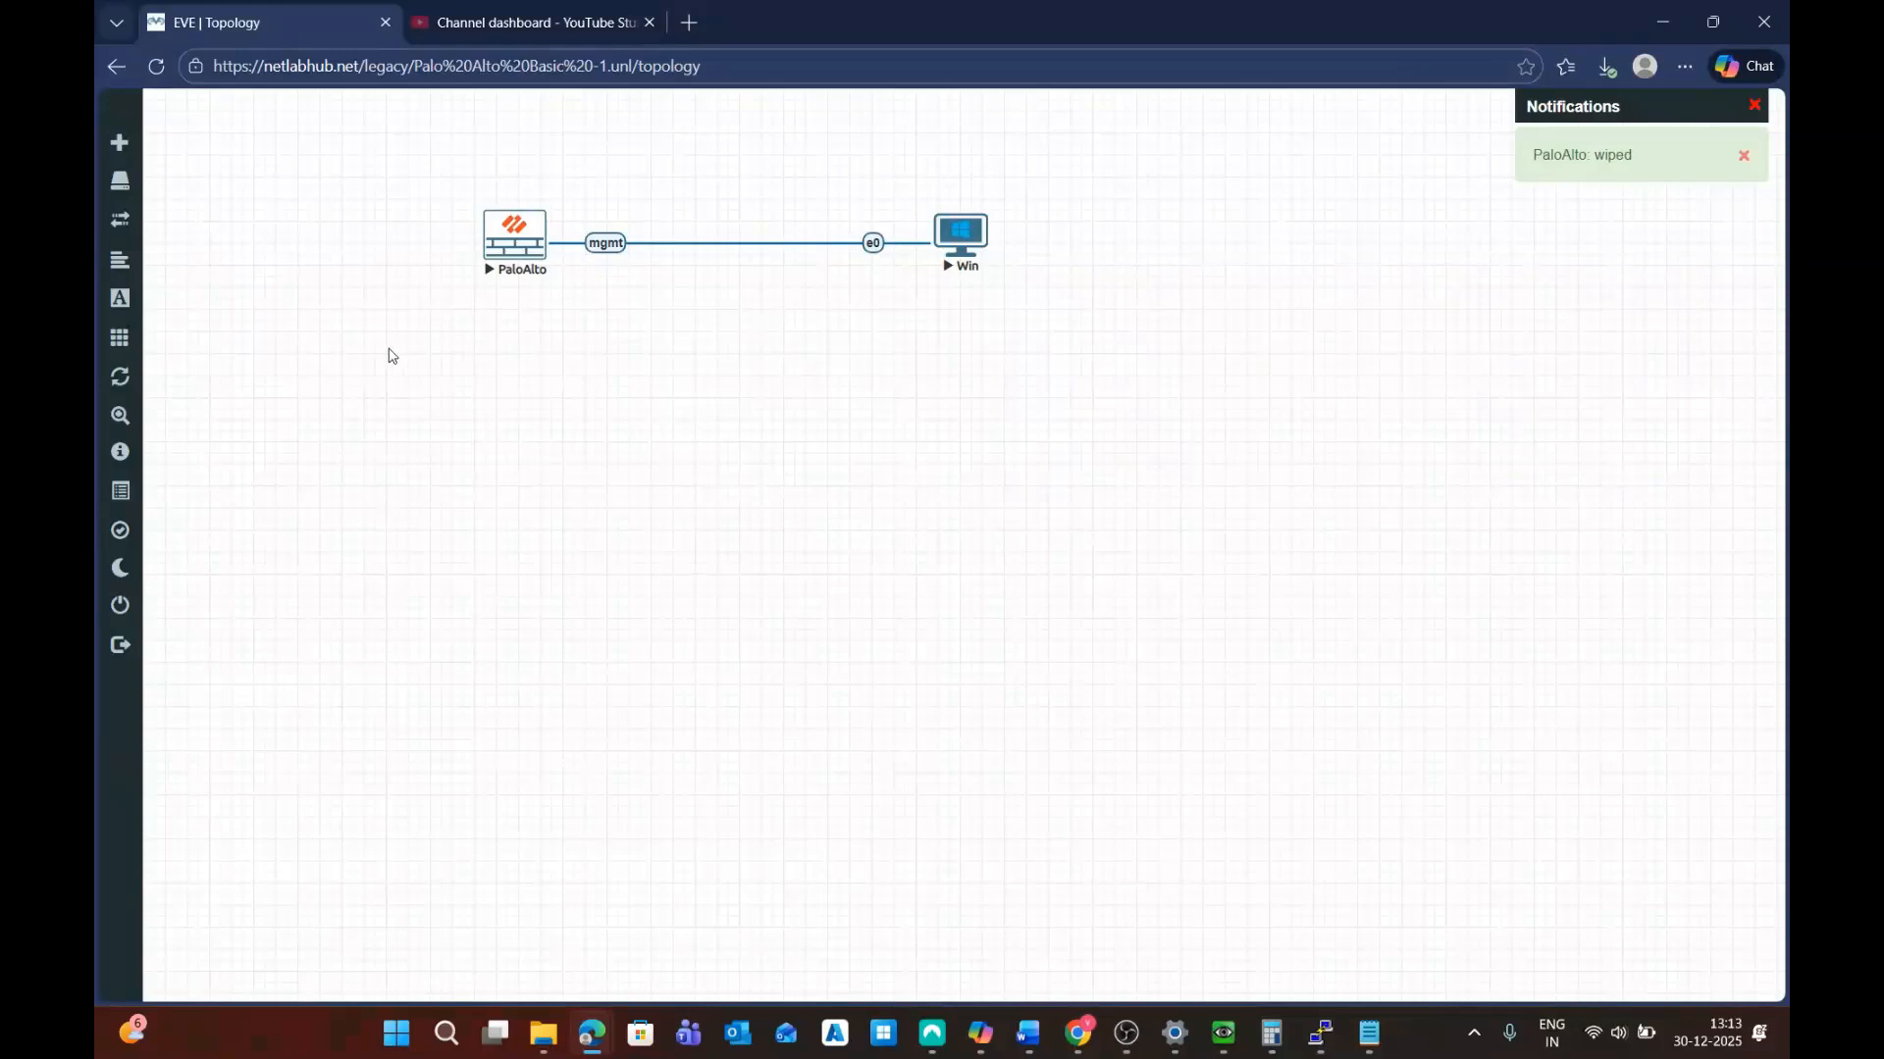
pyautogui.click(517, 252)
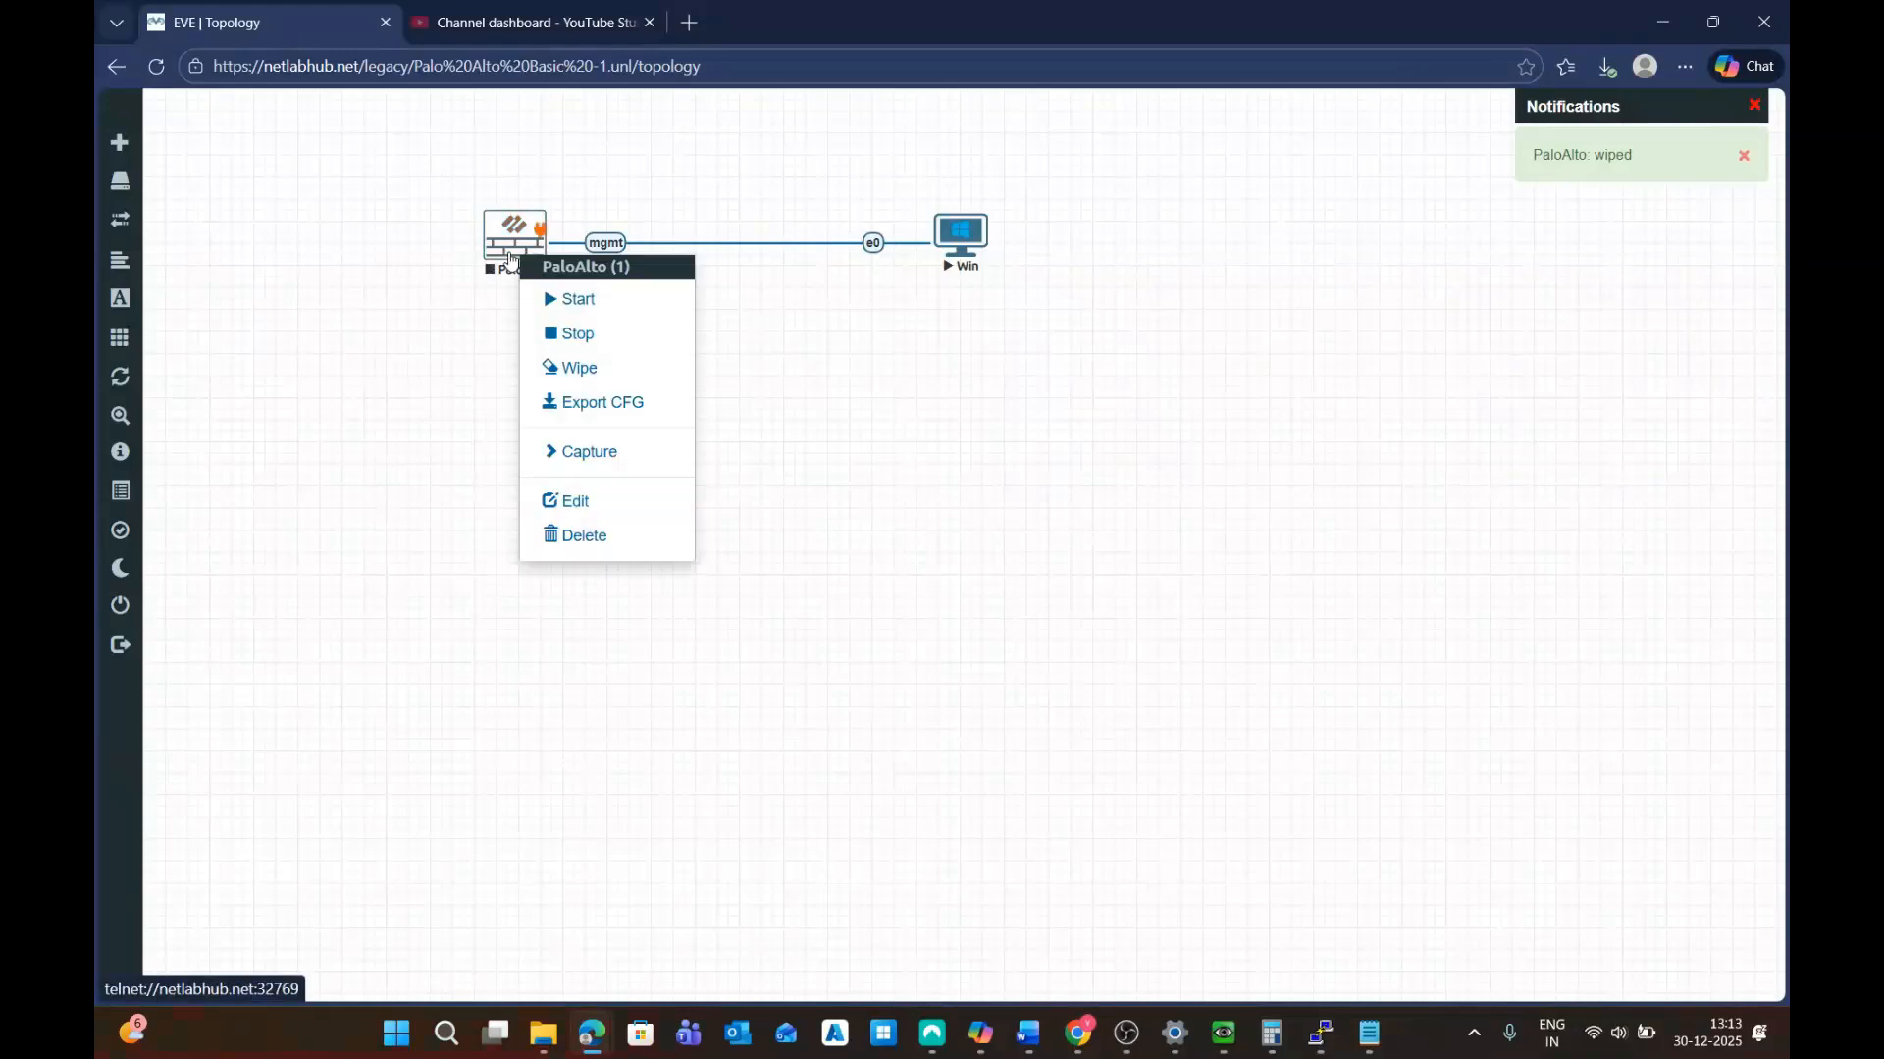
pyautogui.click(647, 379)
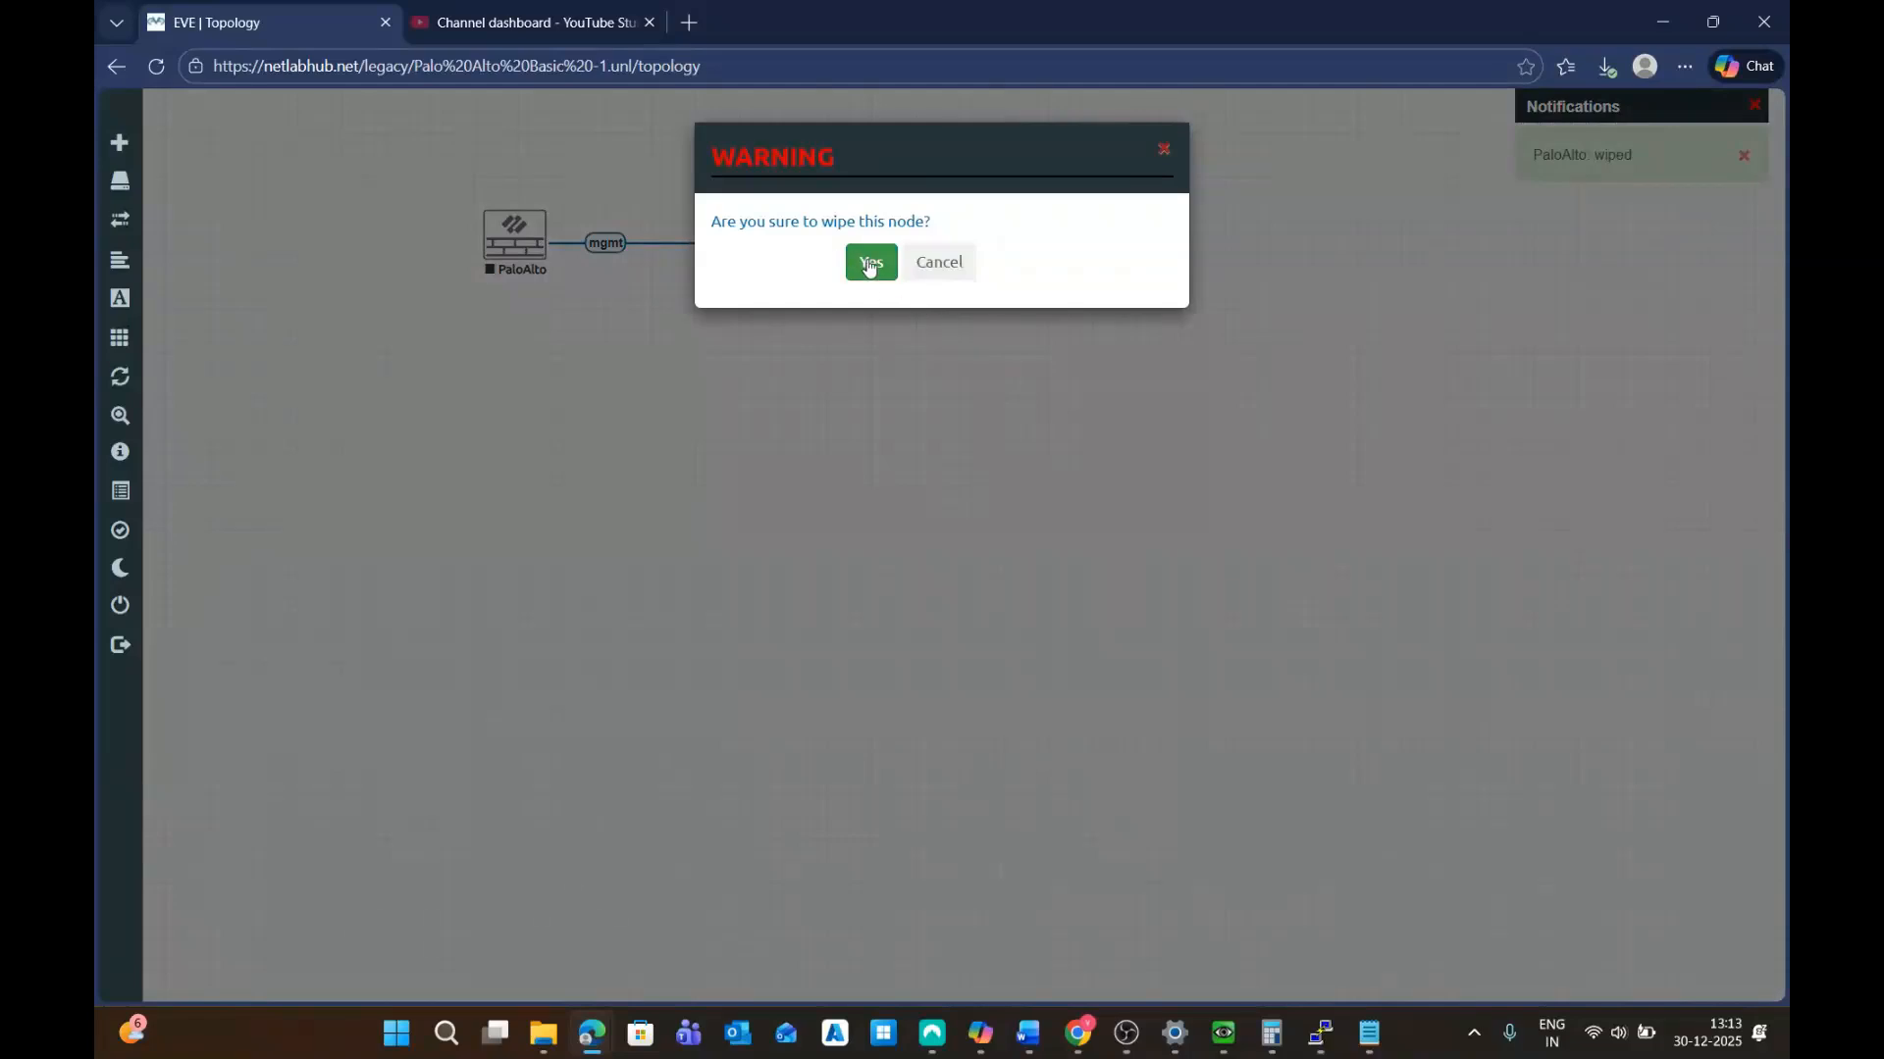
pyautogui.click(867, 260)
pyautogui.click(516, 235)
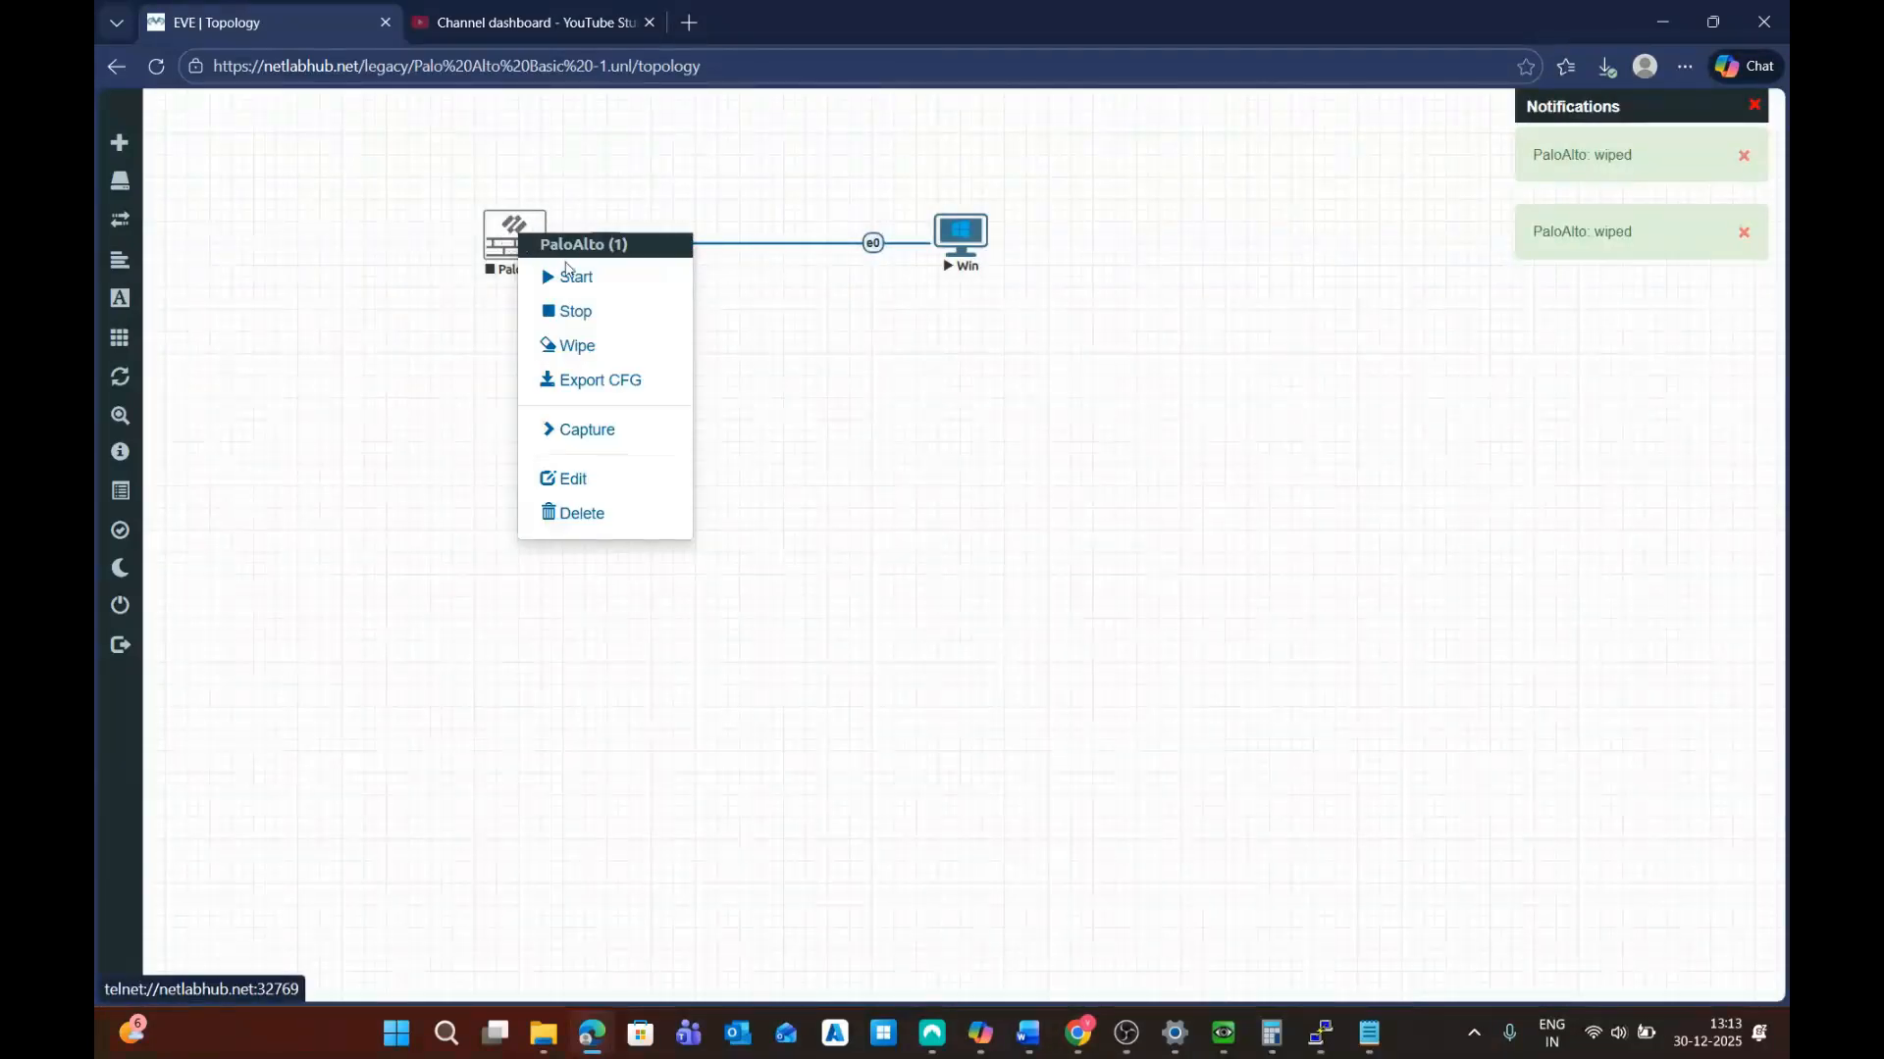
pyautogui.click(557, 346)
pyautogui.click(870, 260)
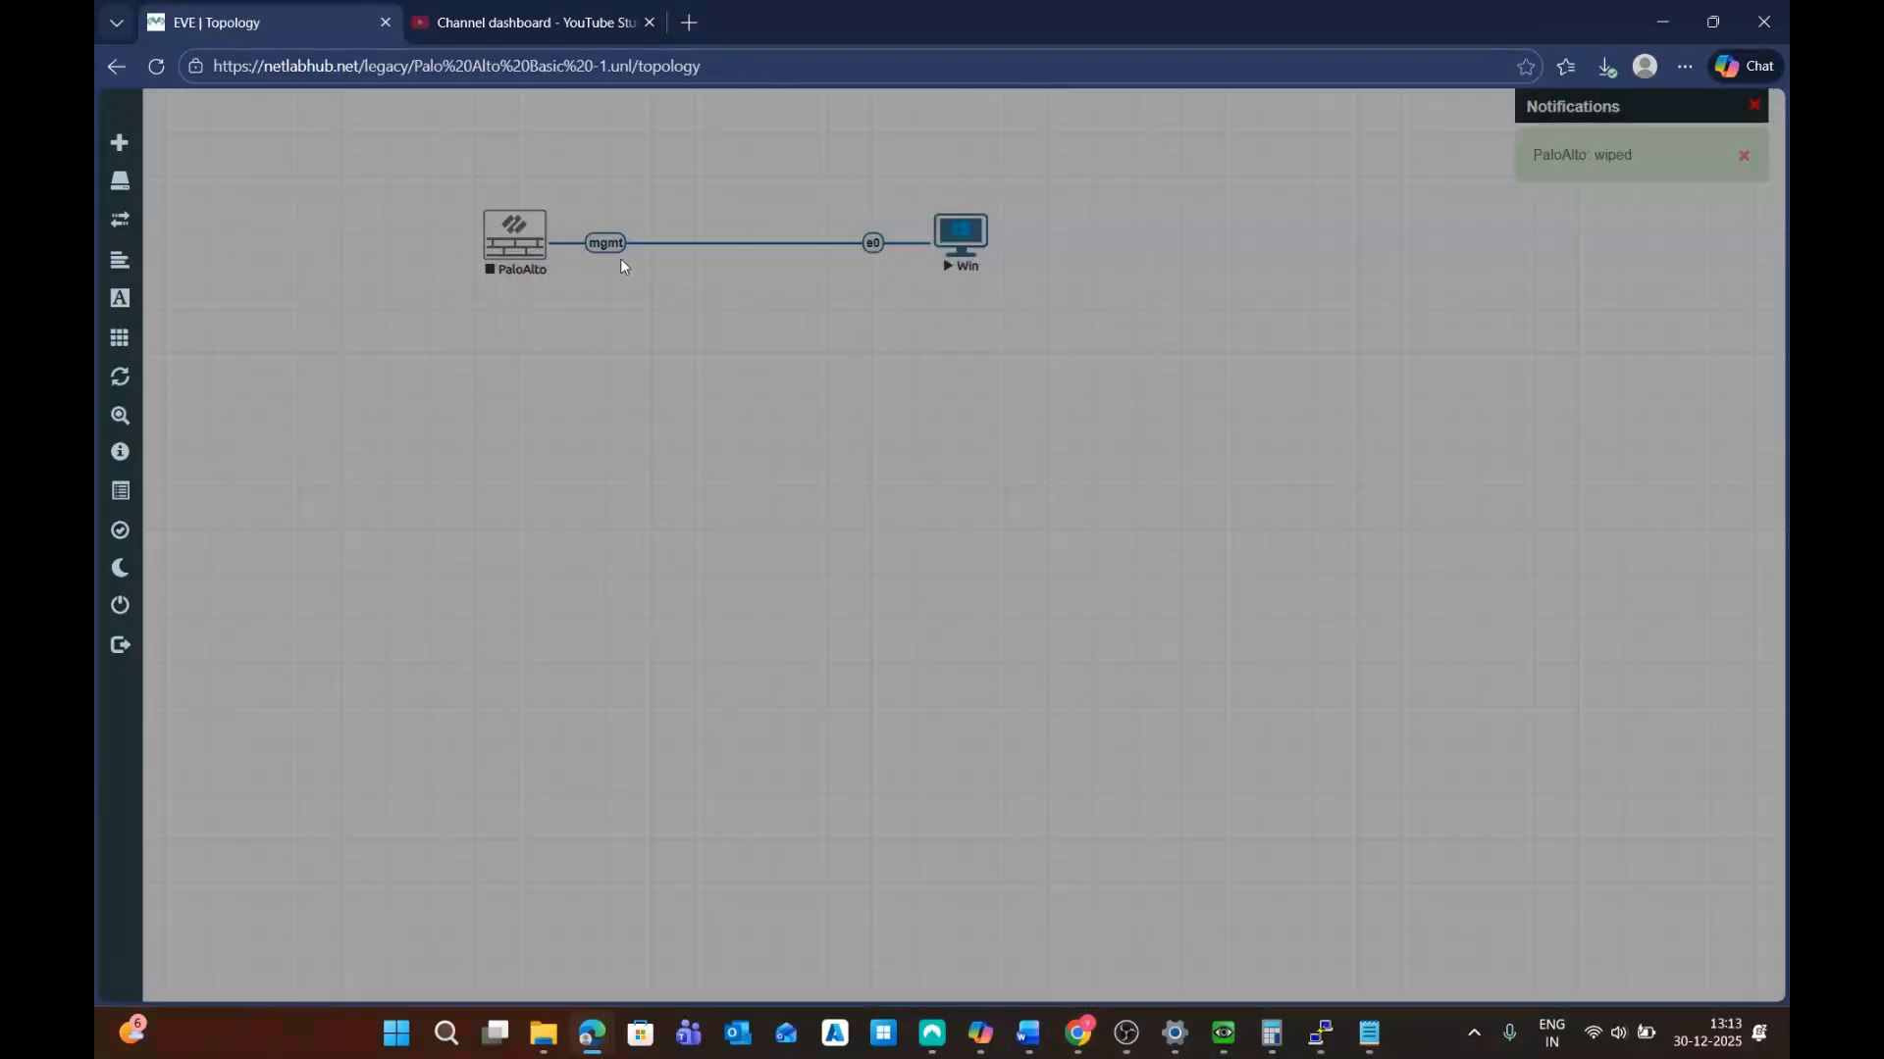
pyautogui.click(520, 253)
pyautogui.click(589, 363)
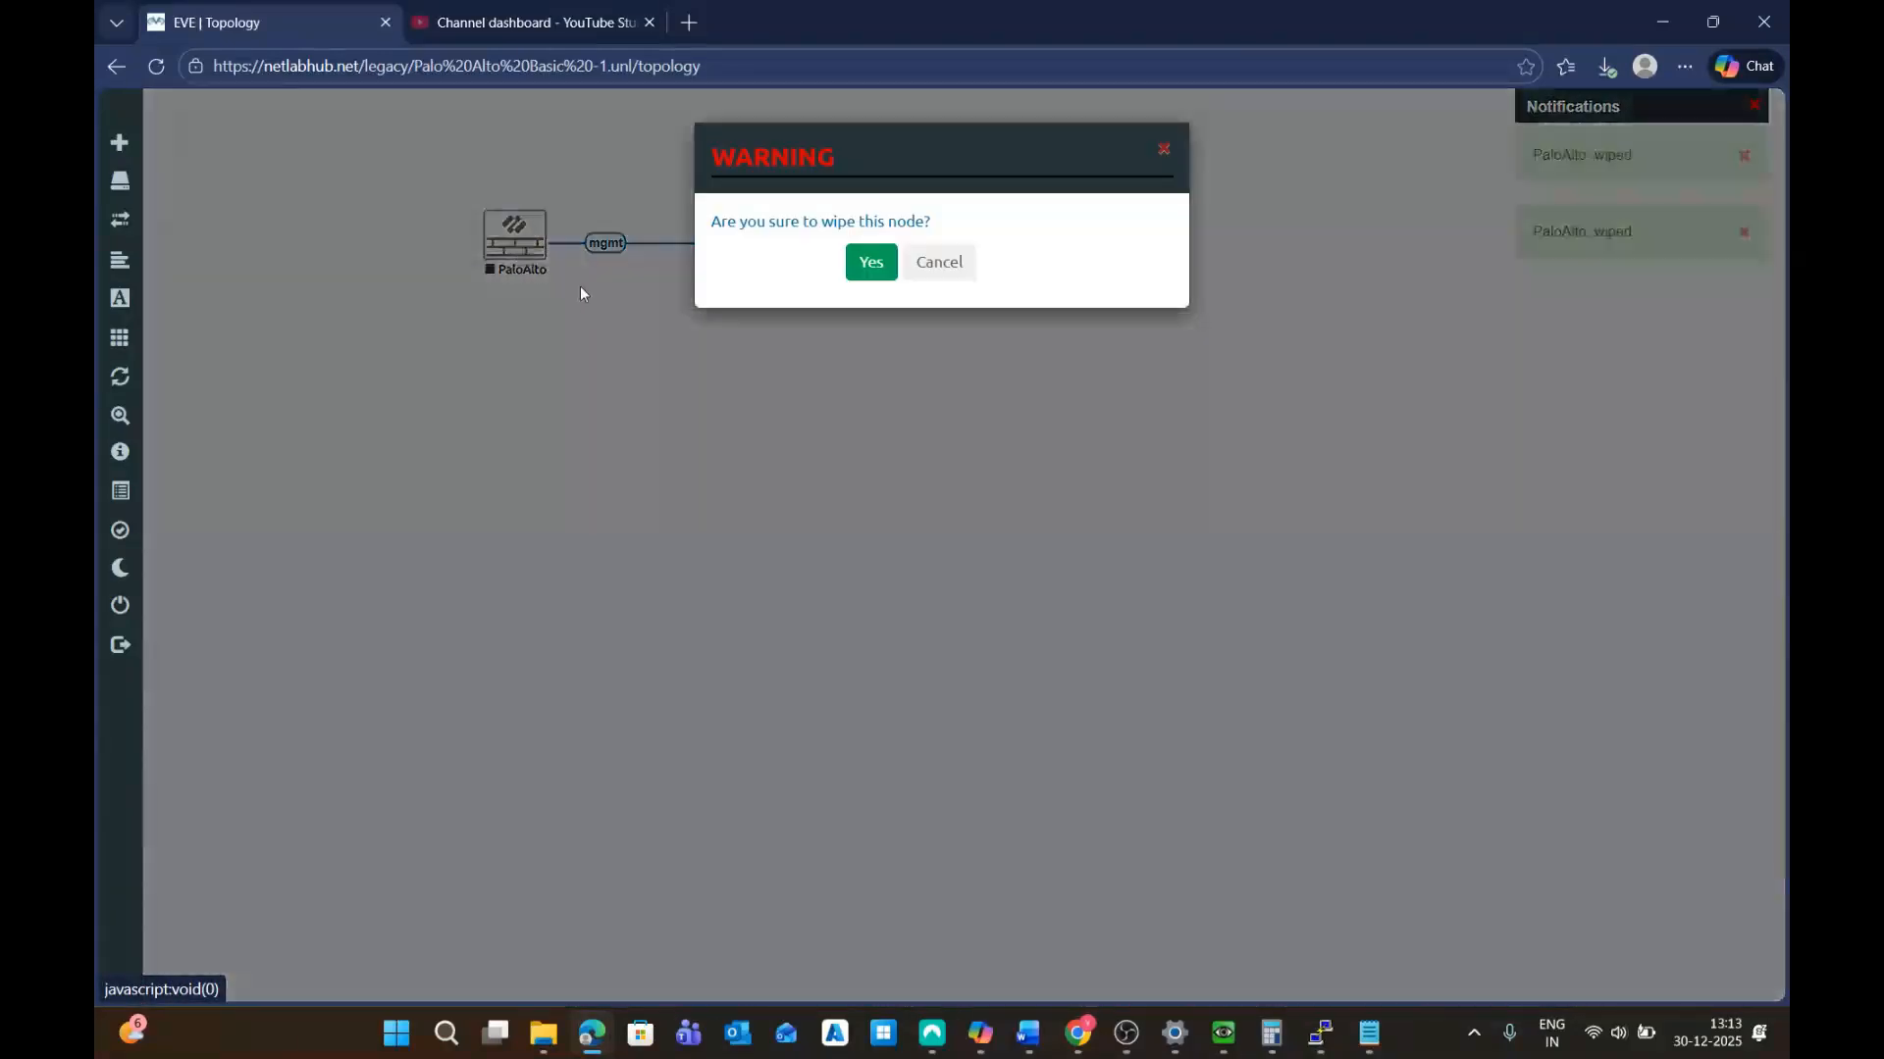
pyautogui.click(870, 262)
# Start the freshly wiped PaloAlto node and request its console
pyautogui.click(540, 254)
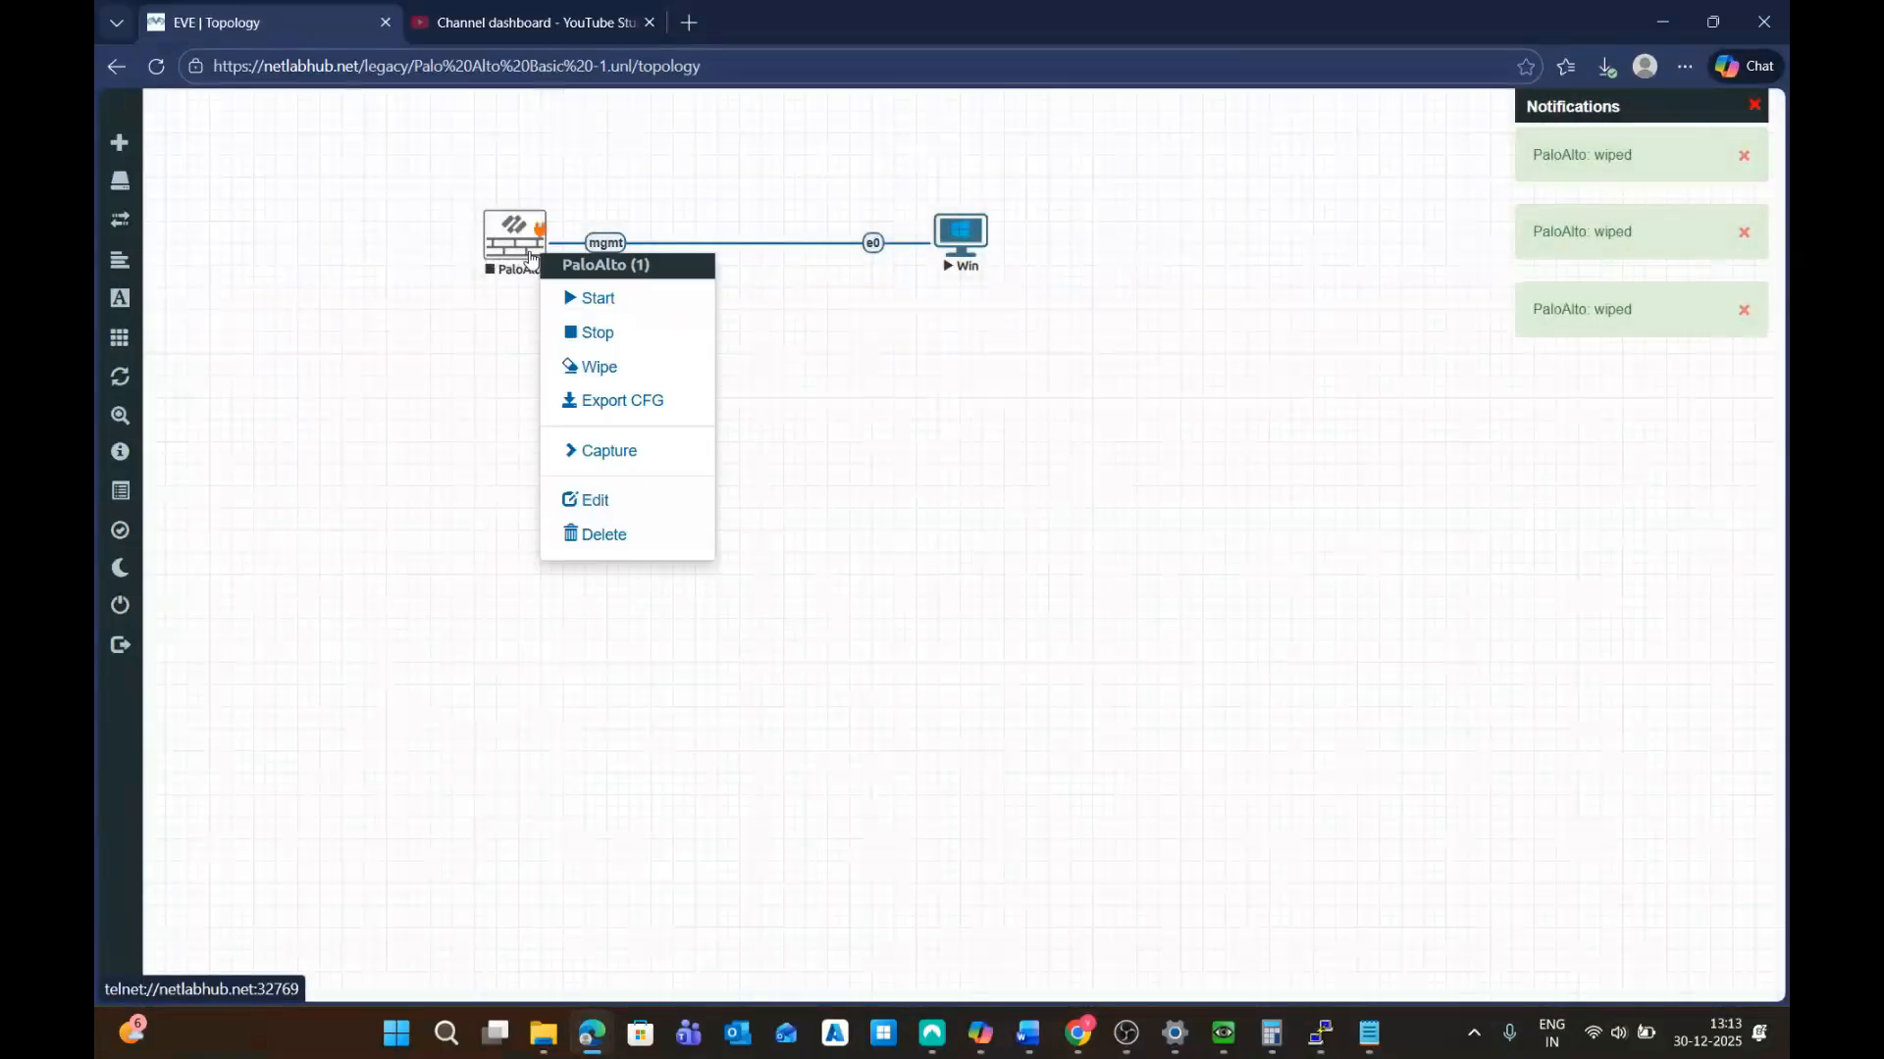
pyautogui.click(636, 312)
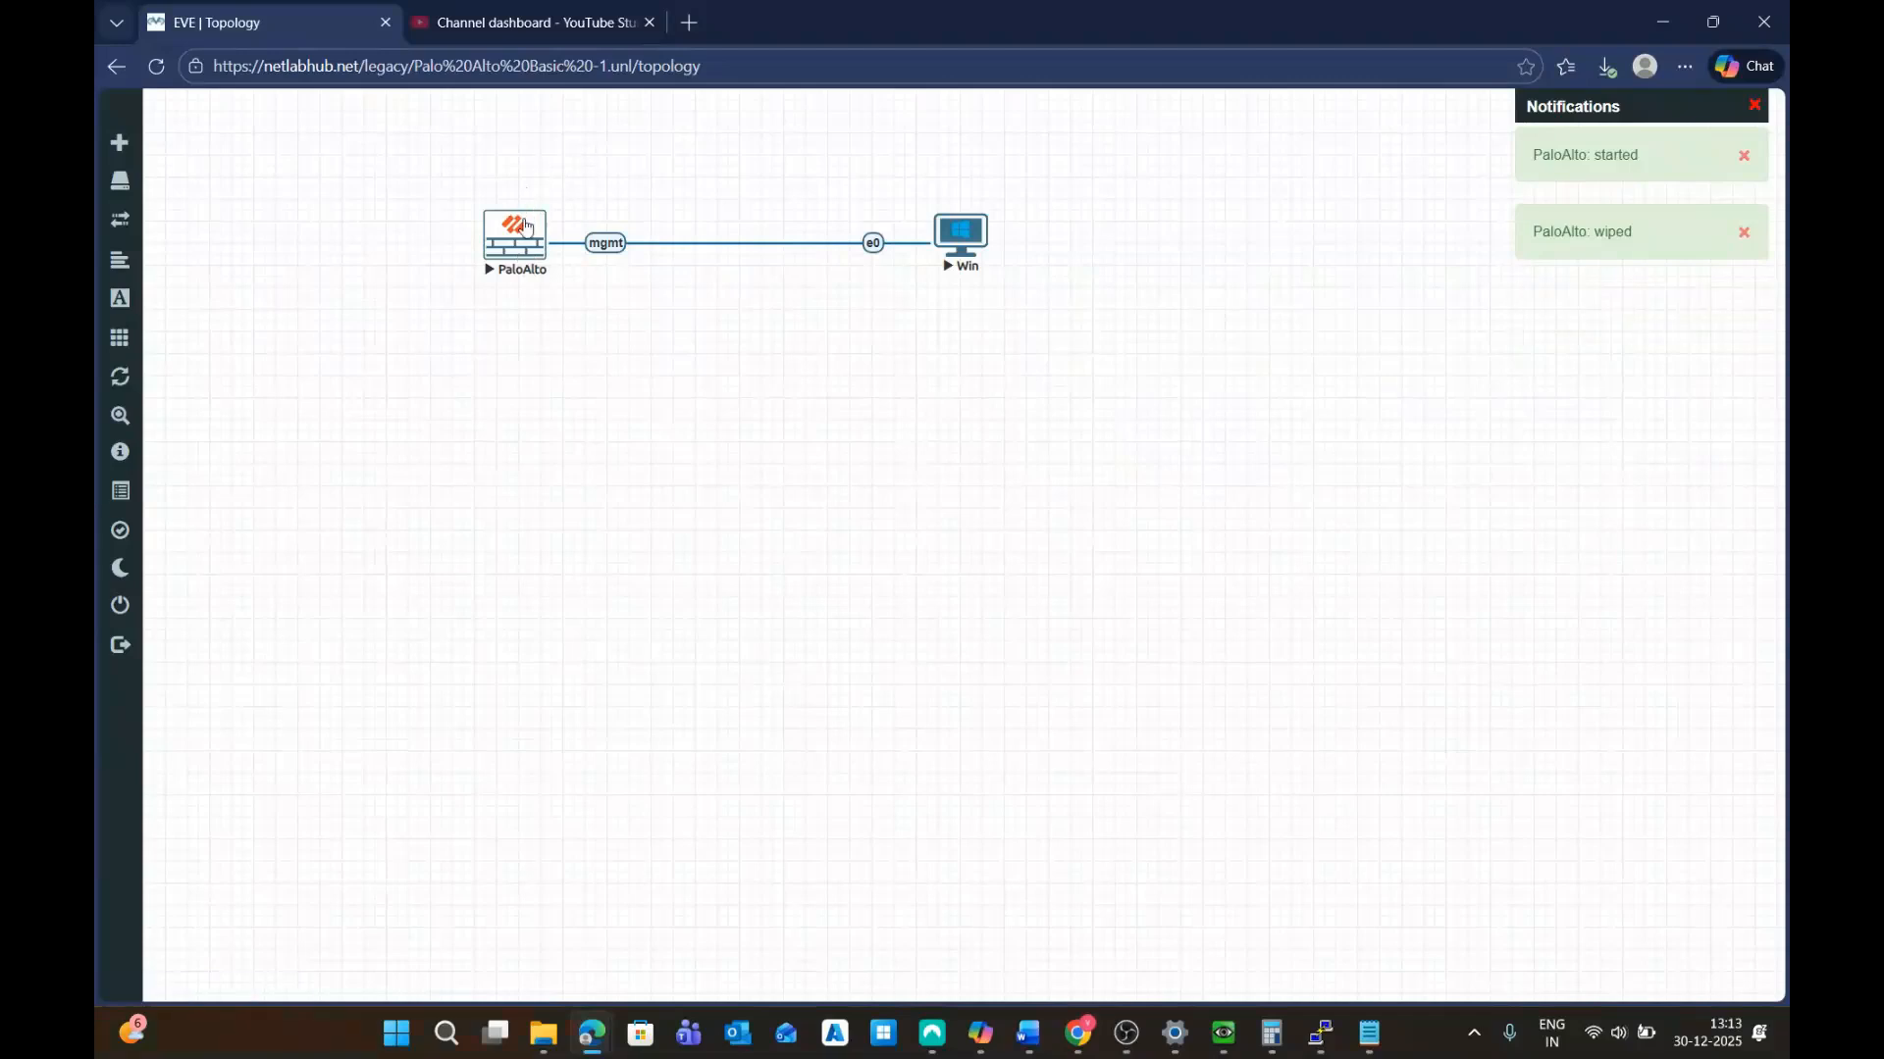
pyautogui.click(517, 248)
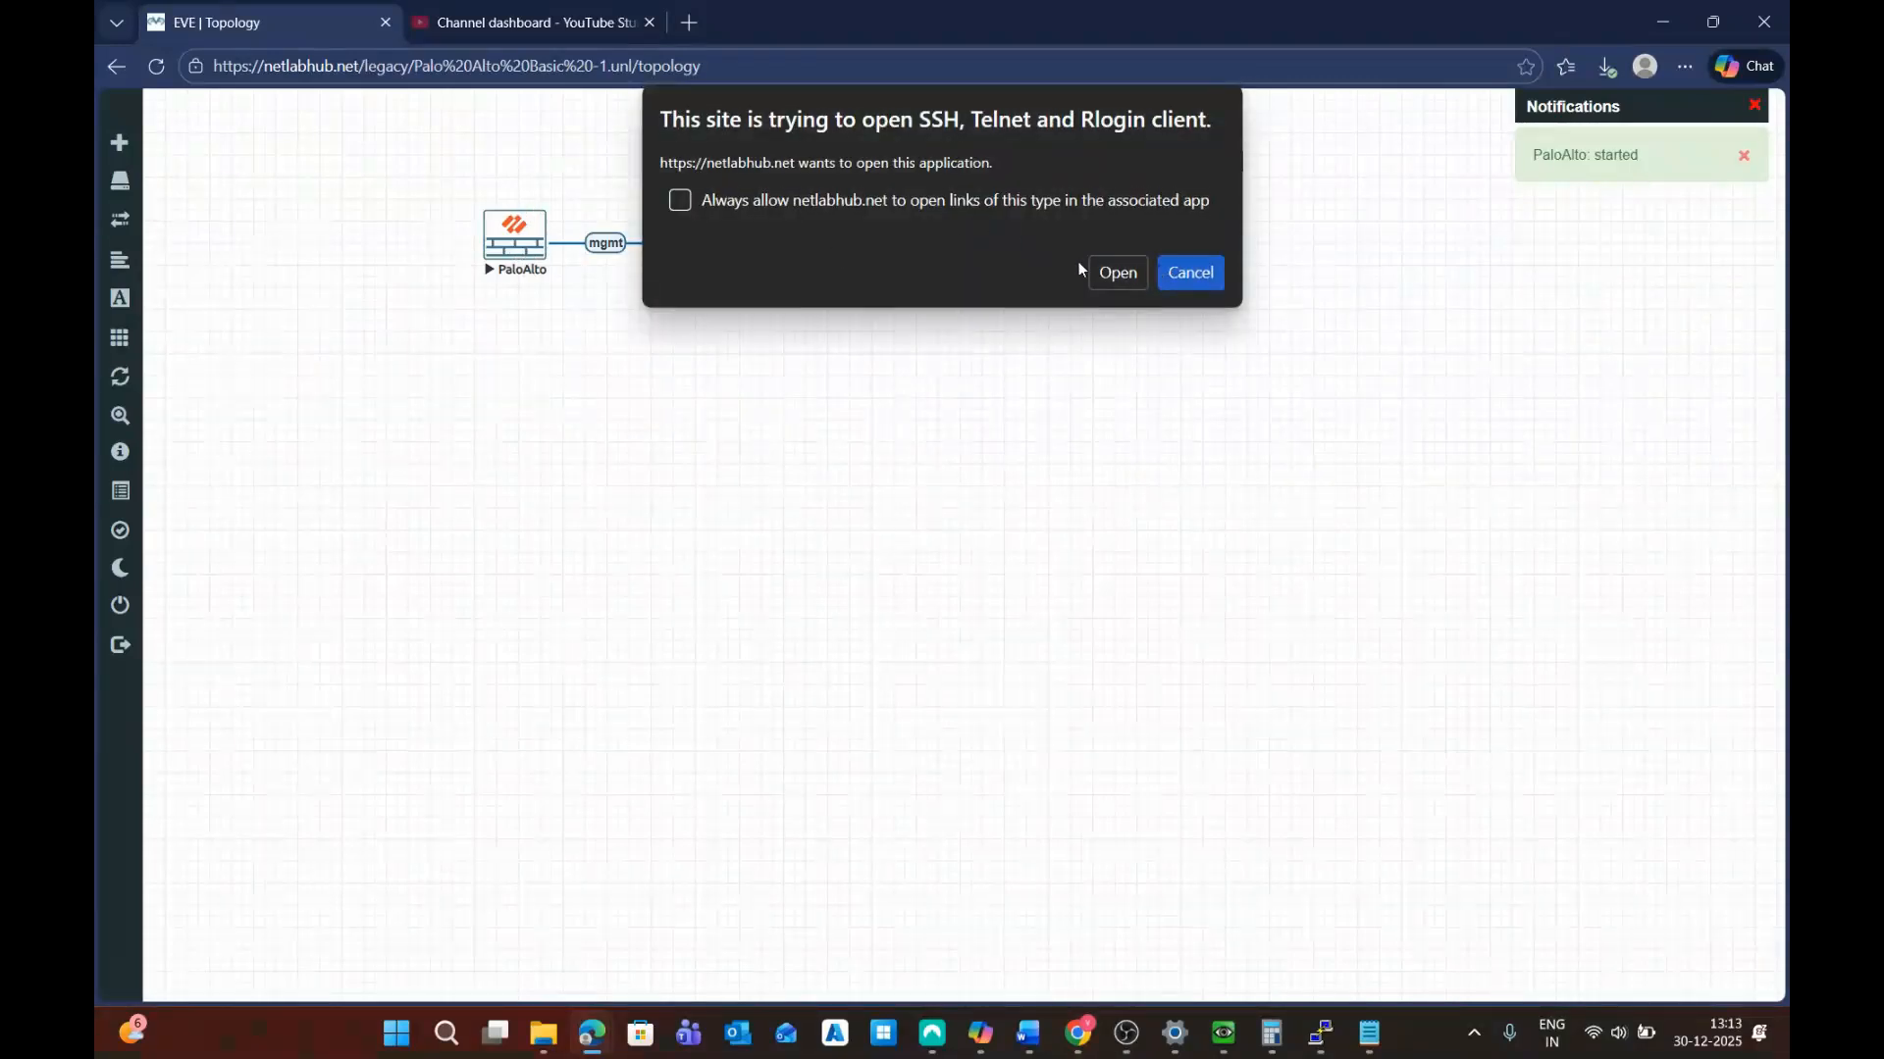
# Launch and enlarge the new PuTTY console, then close the old disconnected session after its error
pyautogui.click(1112, 277)
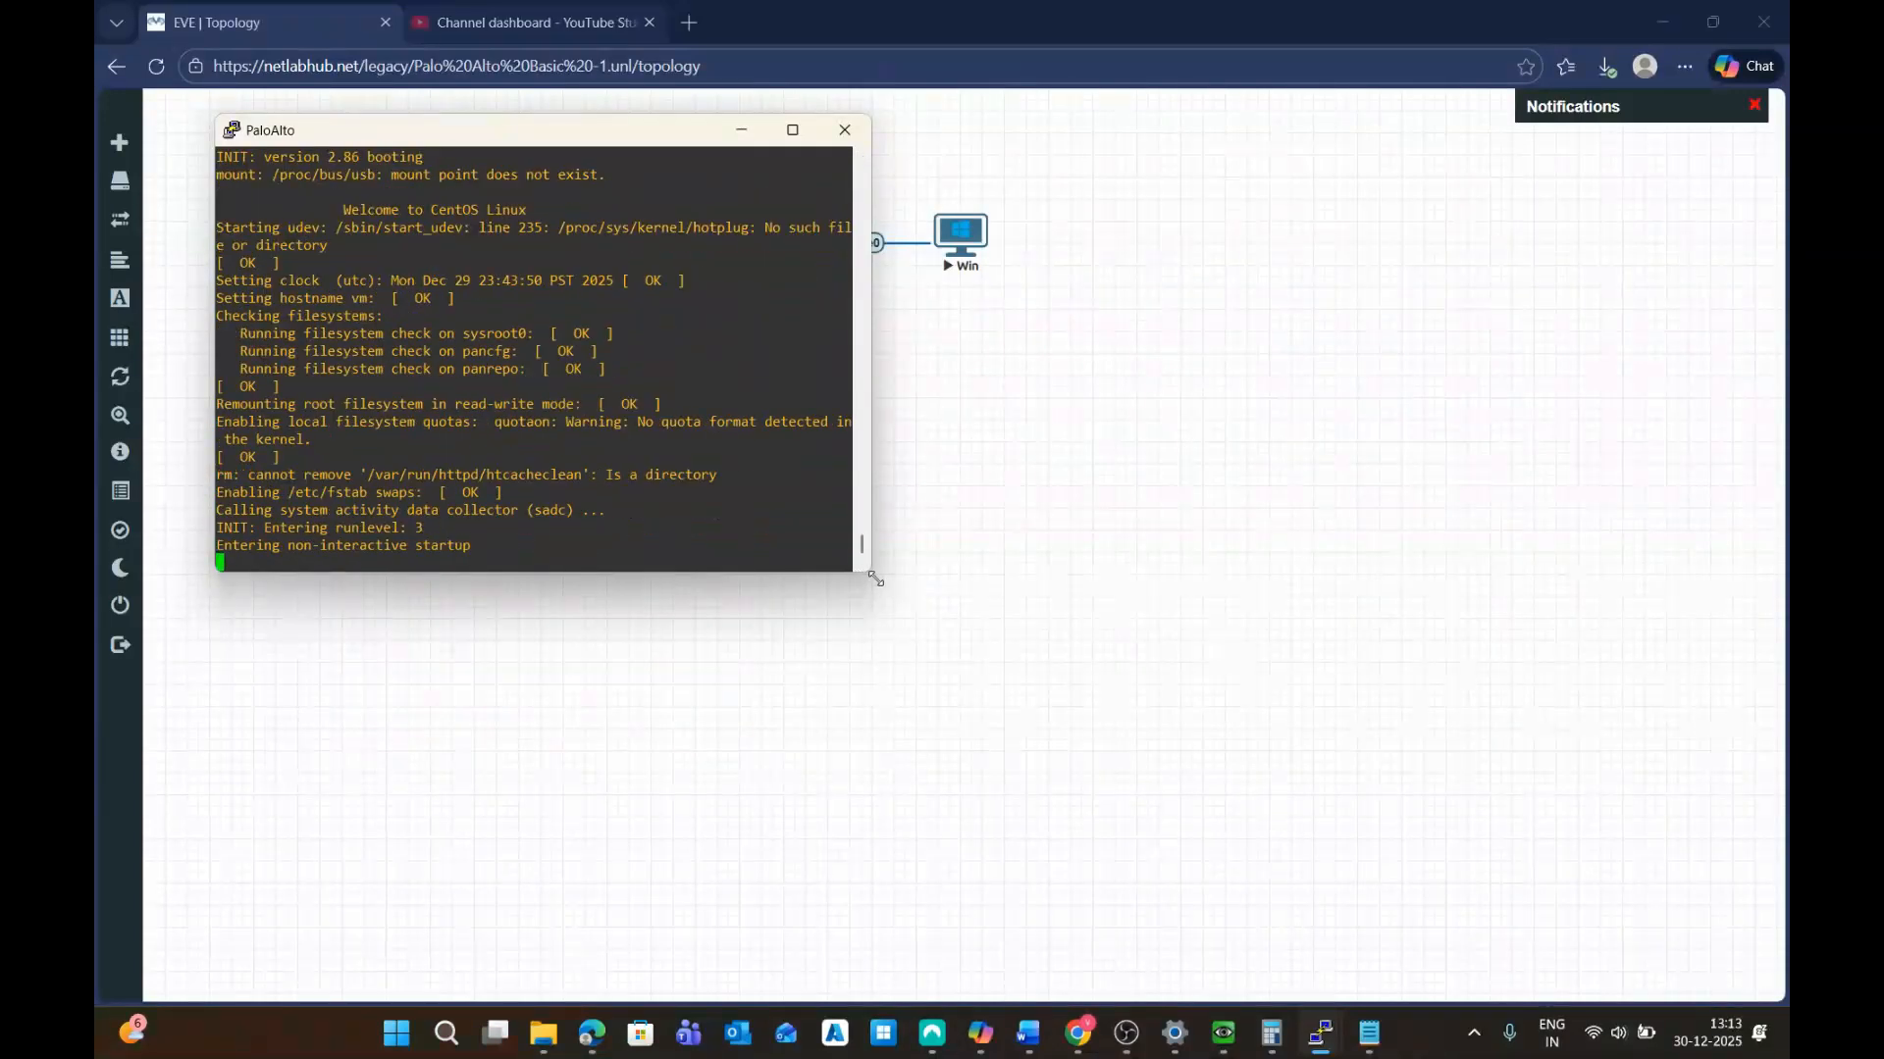
pyautogui.moveTo(868, 574); pyautogui.dragTo(1484, 873)
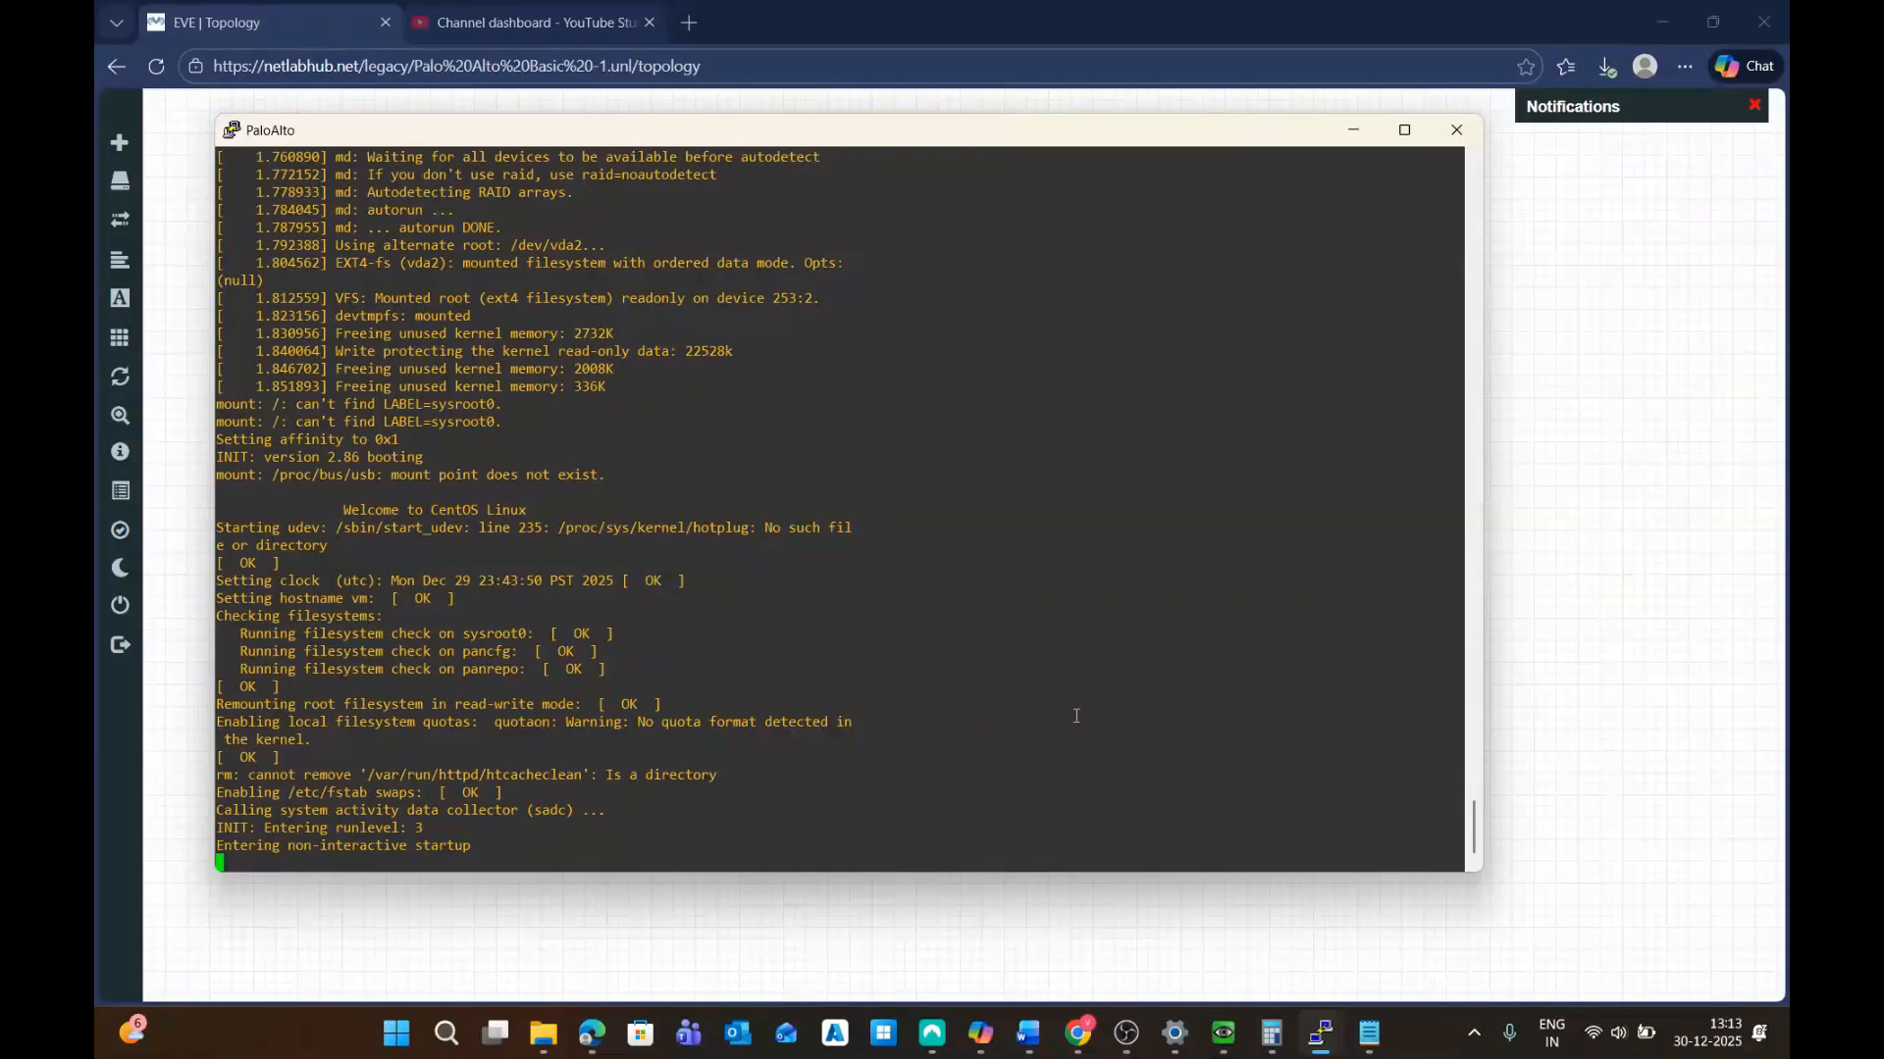
pyautogui.moveTo(1317, 1048)
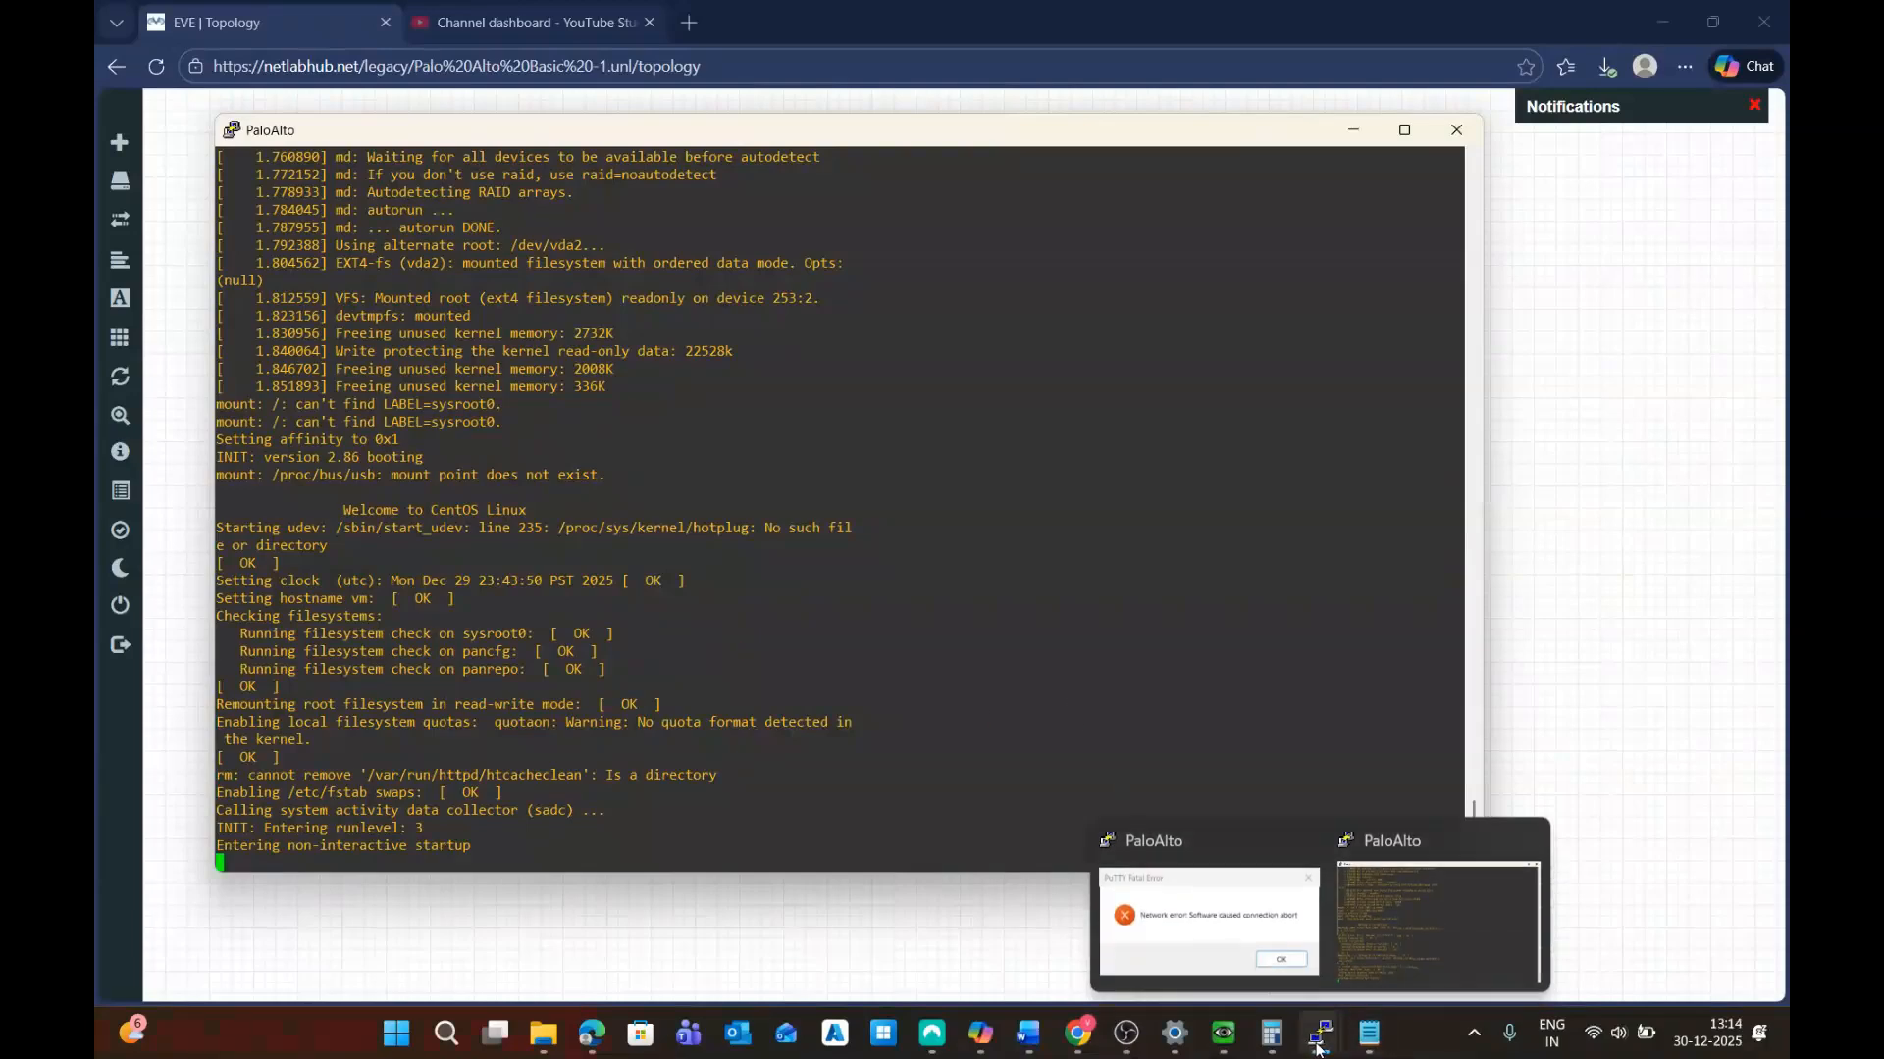
pyautogui.click(1177, 883)
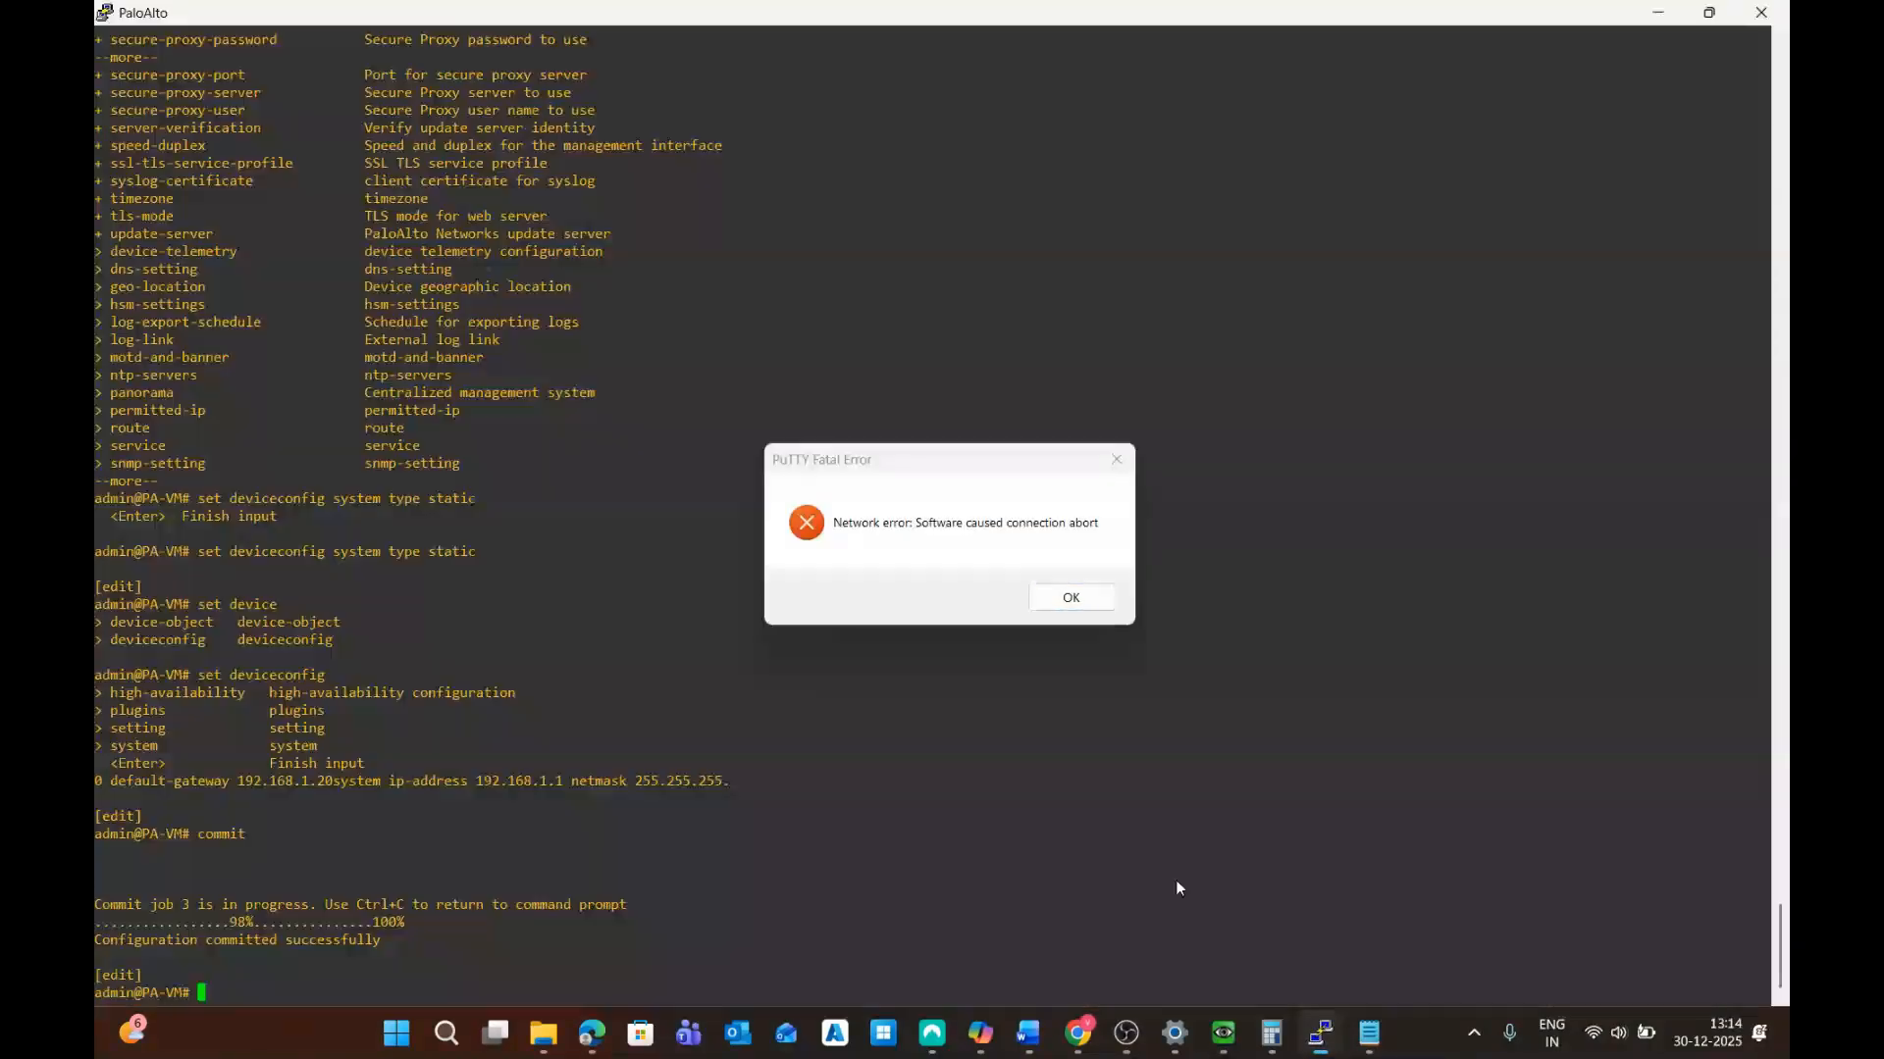
pyautogui.click(1064, 595)
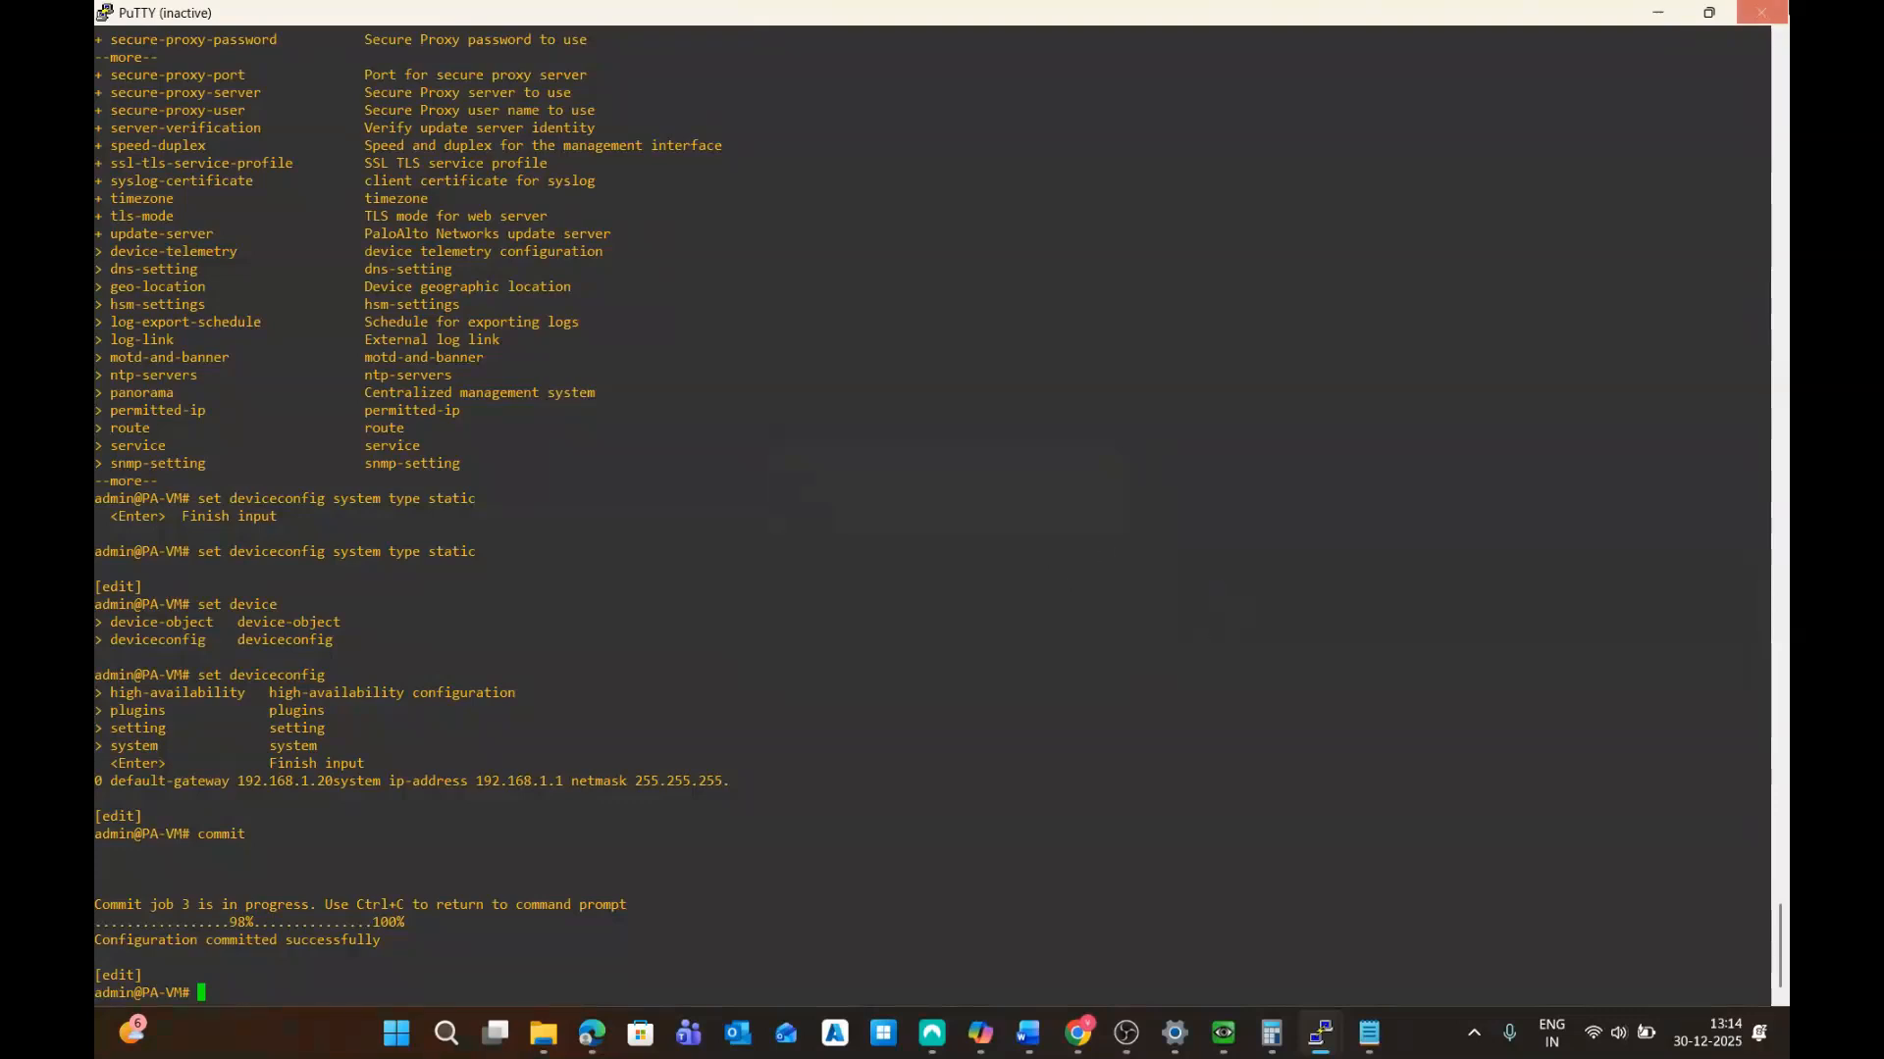
pyautogui.click(1762, 12)
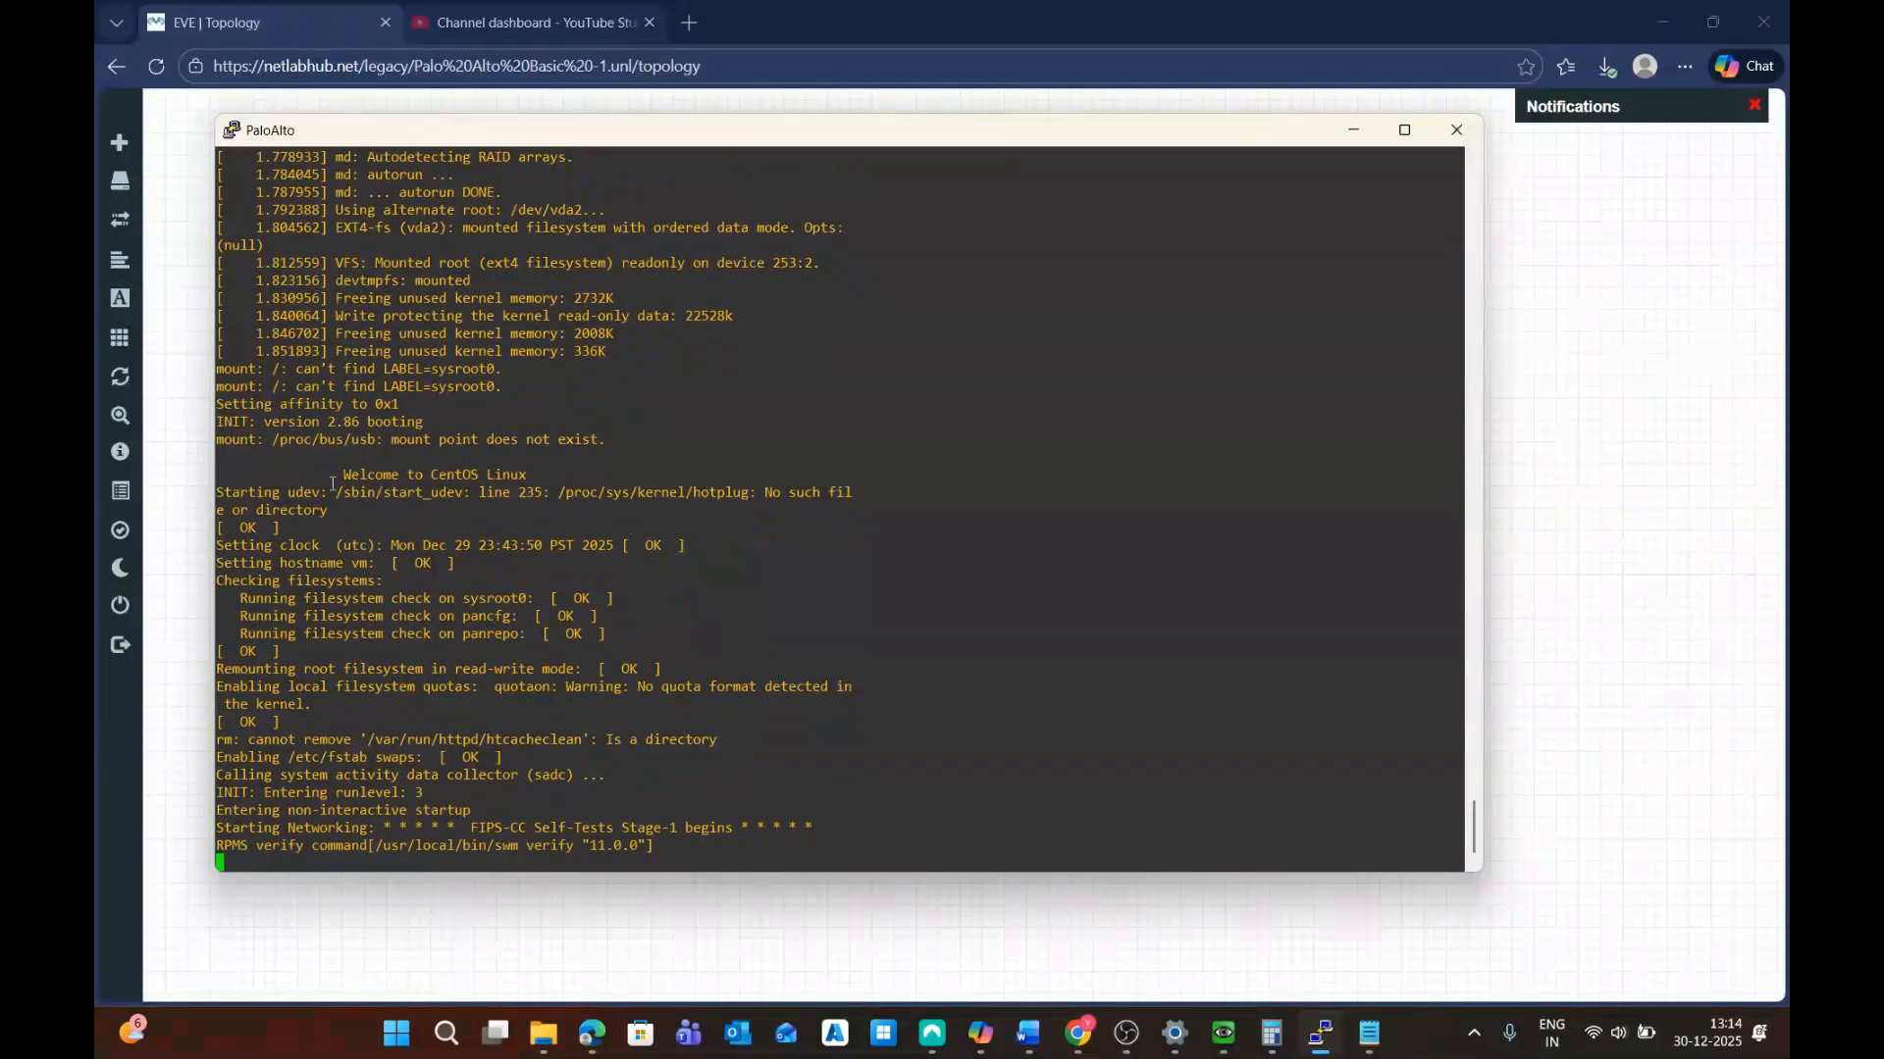
# Review the boot log, highlighting the filesystem and integrity check lines
pyautogui.moveTo(337, 474); pyautogui.dragTo(550, 472)
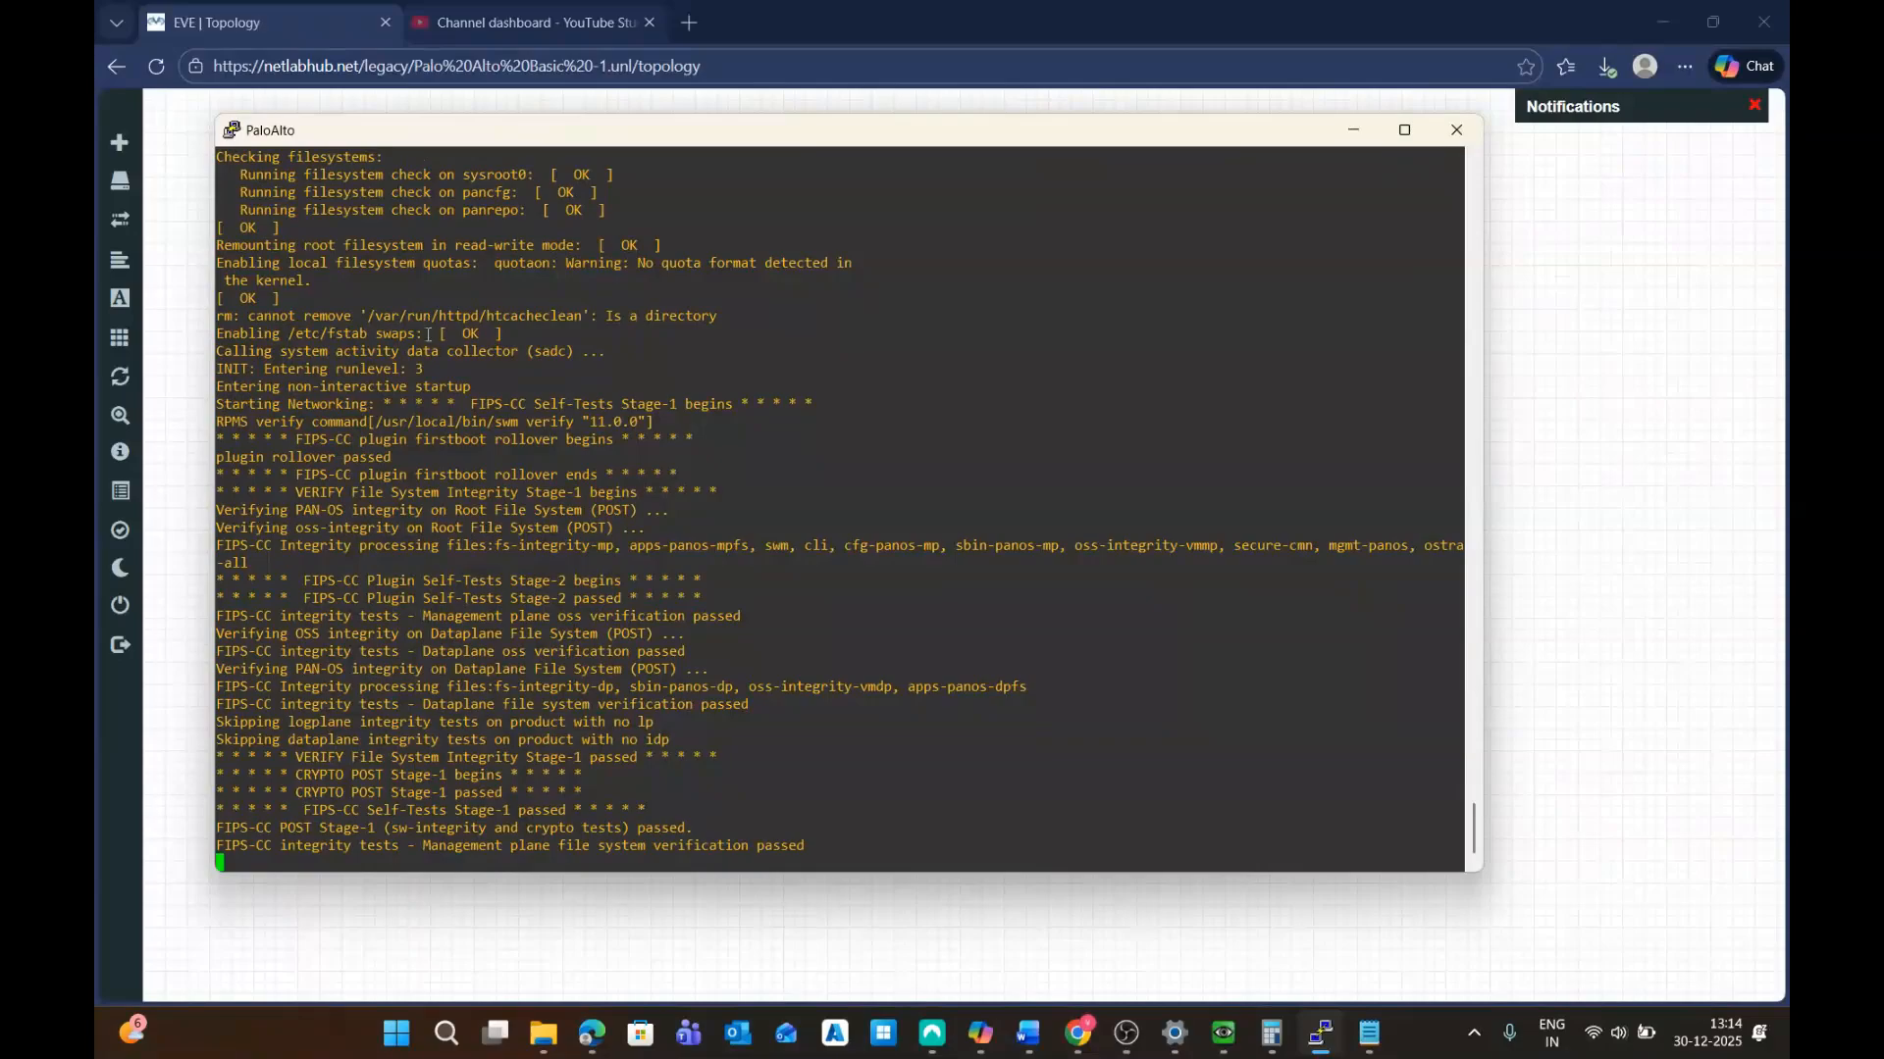
pyautogui.scroll(15, 429, 334)
pyautogui.scroll(15, 436, 412)
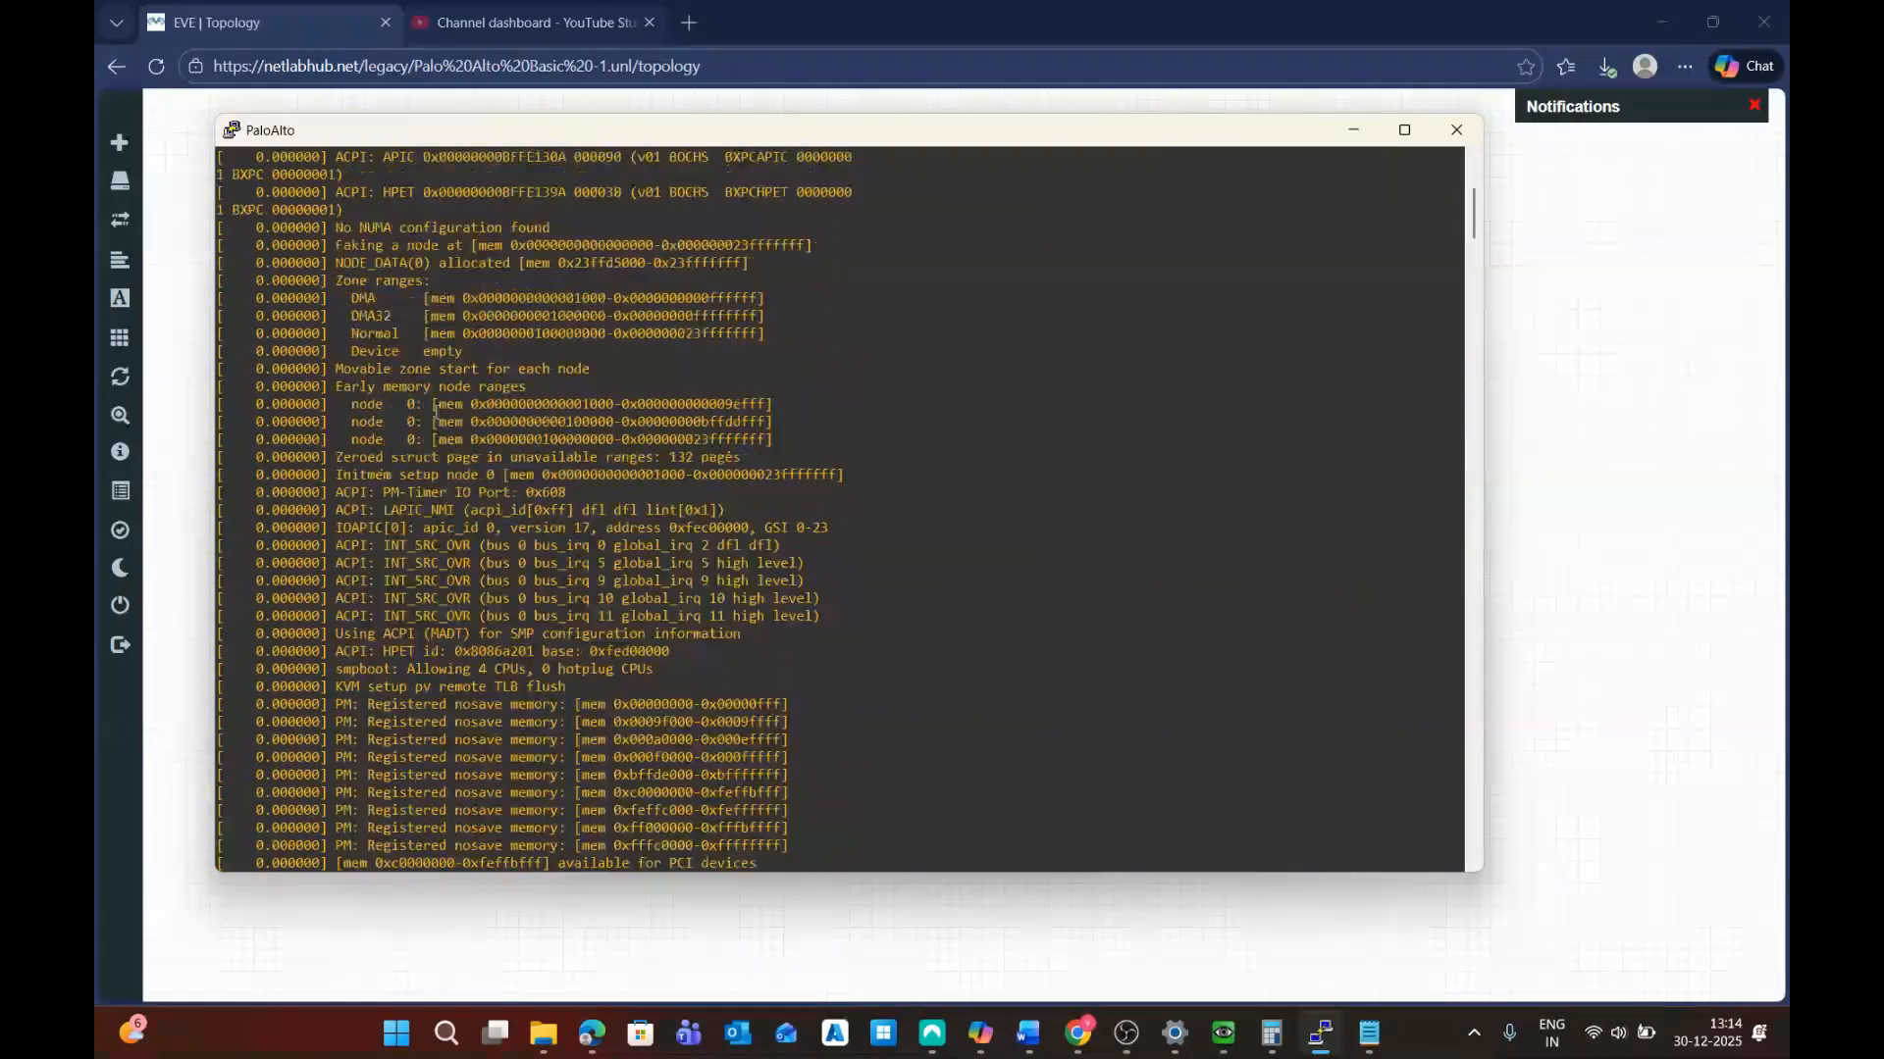
pyautogui.scroll(-20, 461, 392)
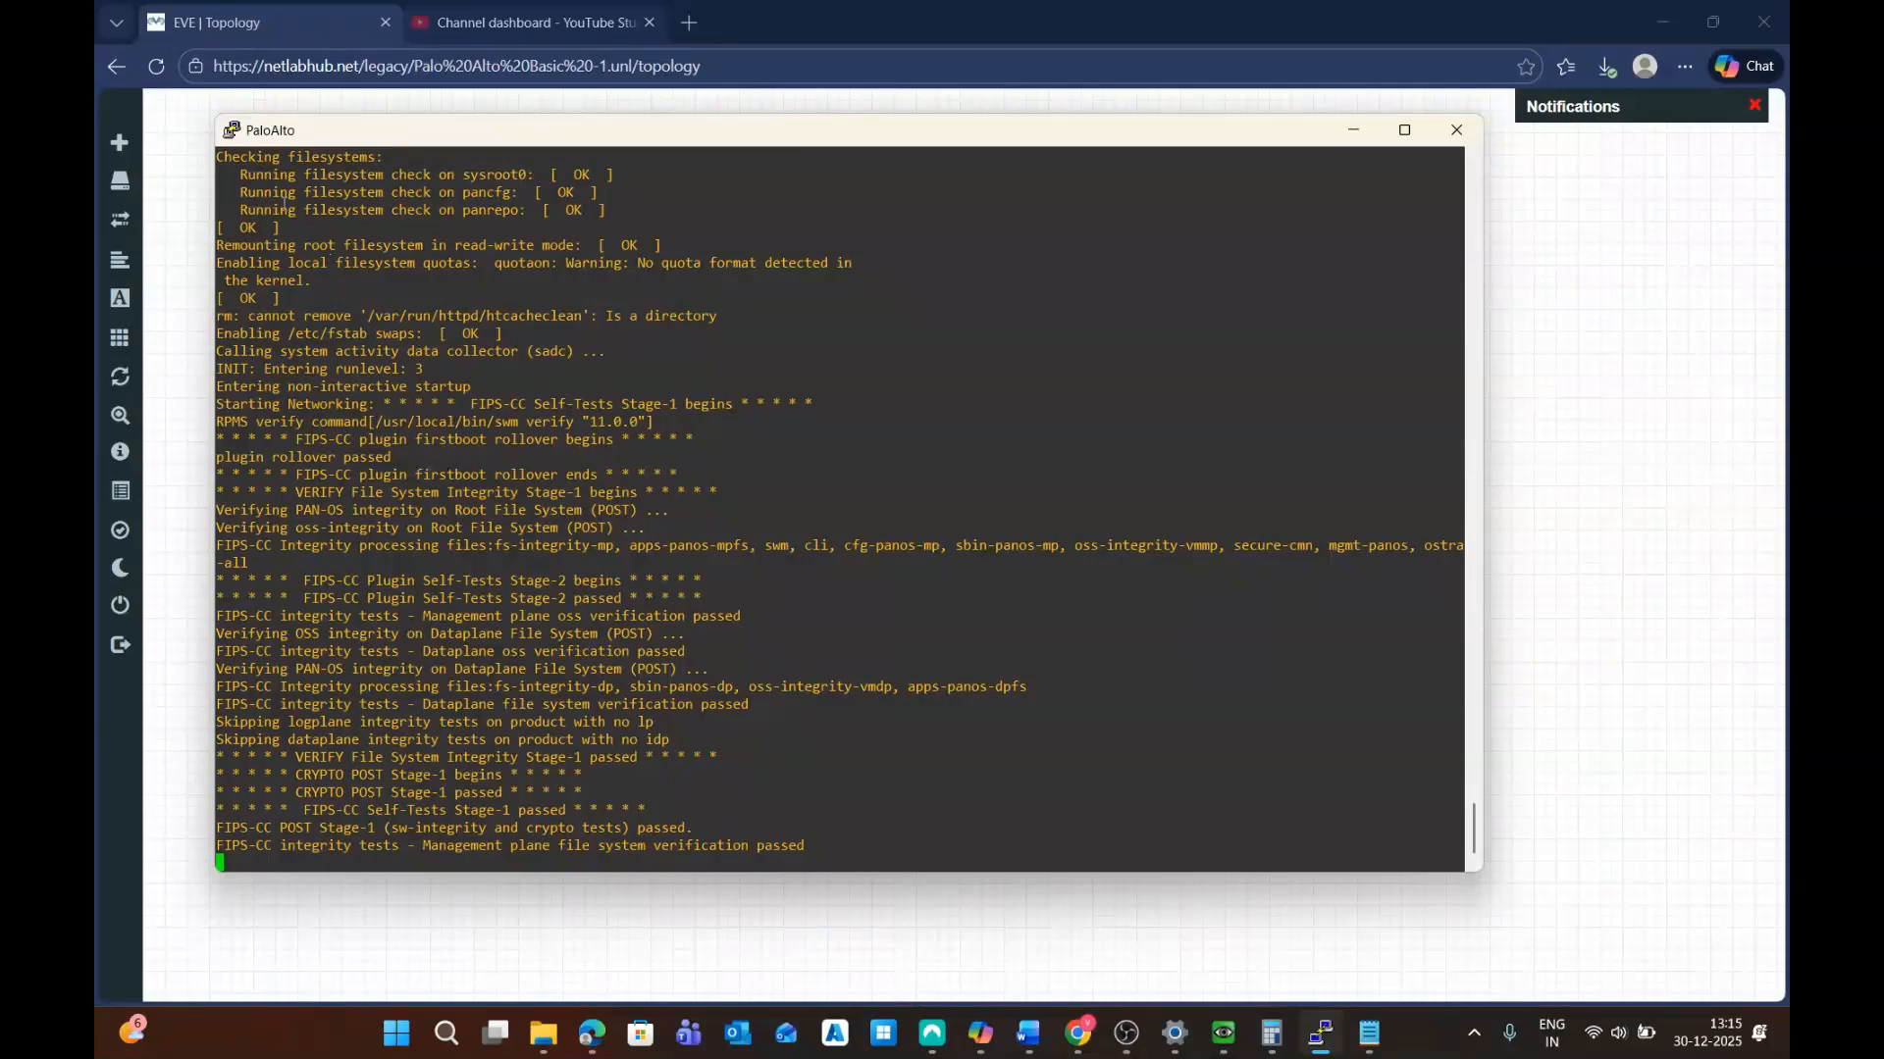
pyautogui.moveTo(237, 169); pyautogui.dragTo(823, 849)
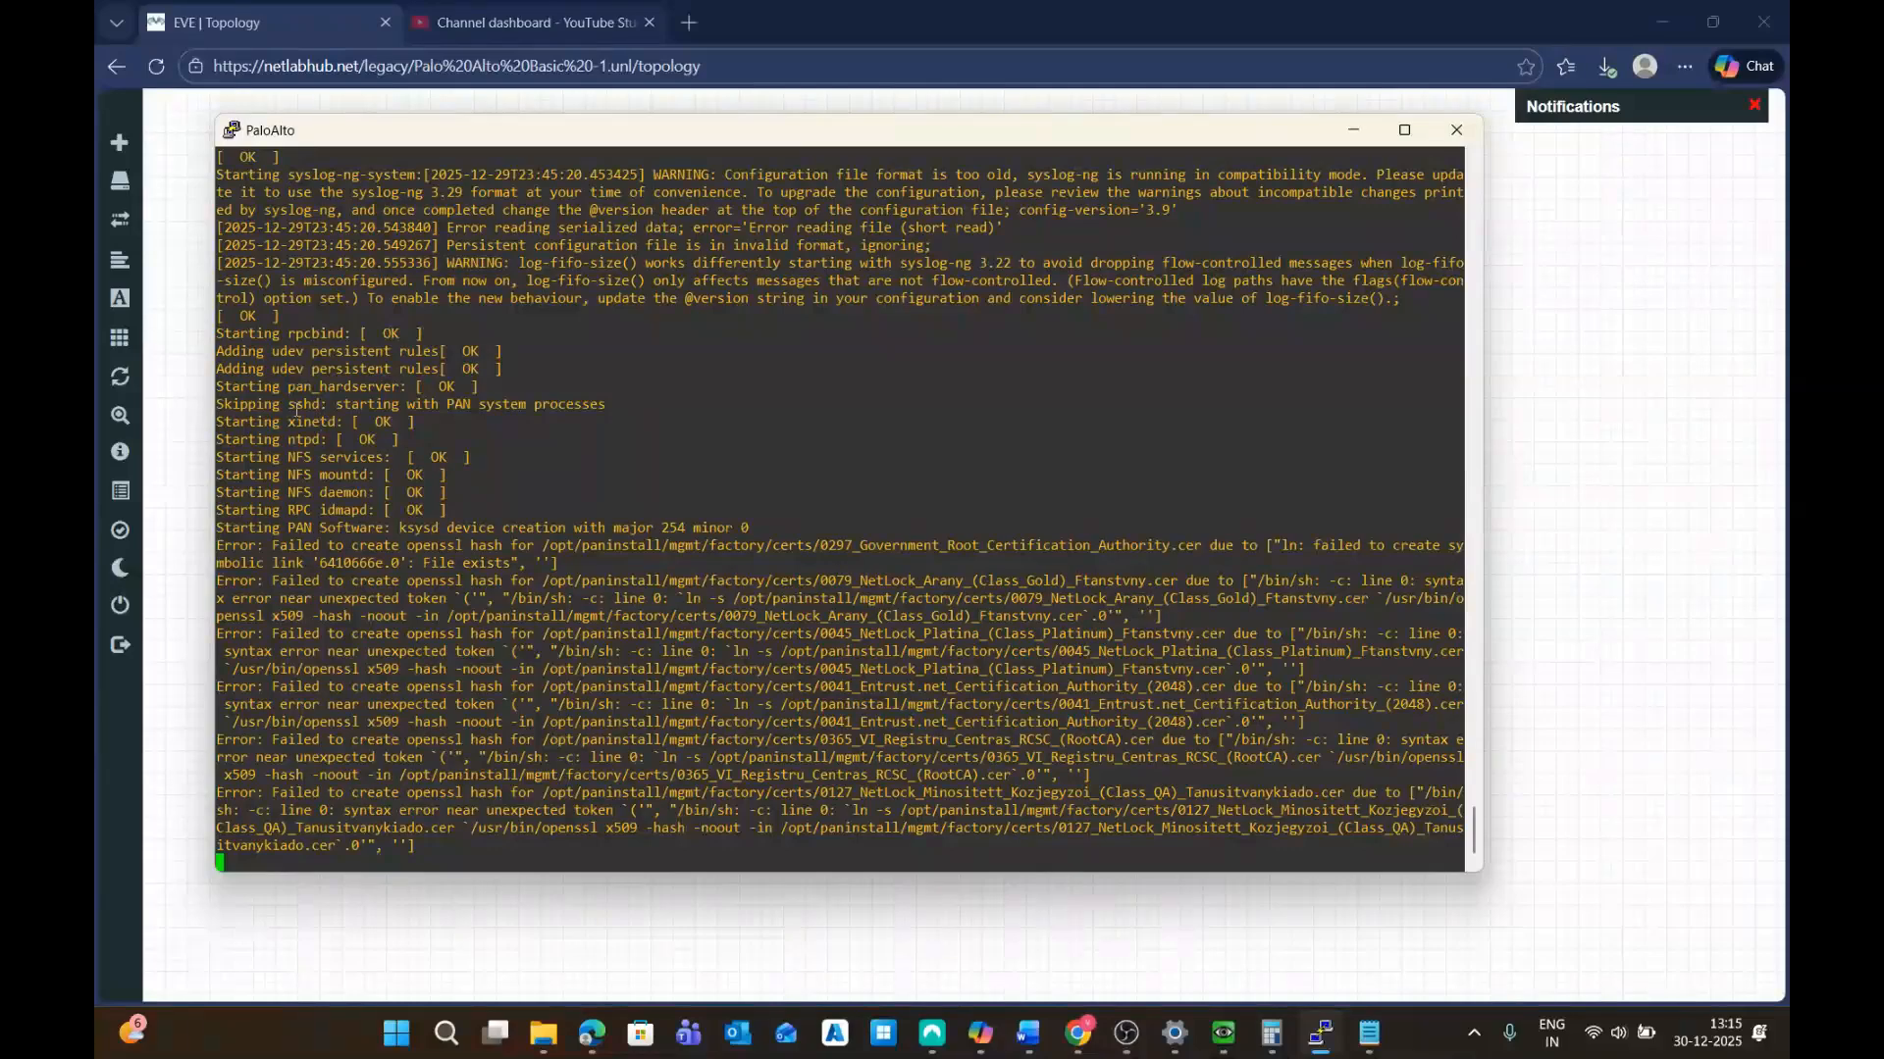
# Highlight the sshd, xinetd and ntpd startup lines while the firewall boots to its login prompt
pyautogui.moveTo(291, 410); pyautogui.dragTo(609, 412)
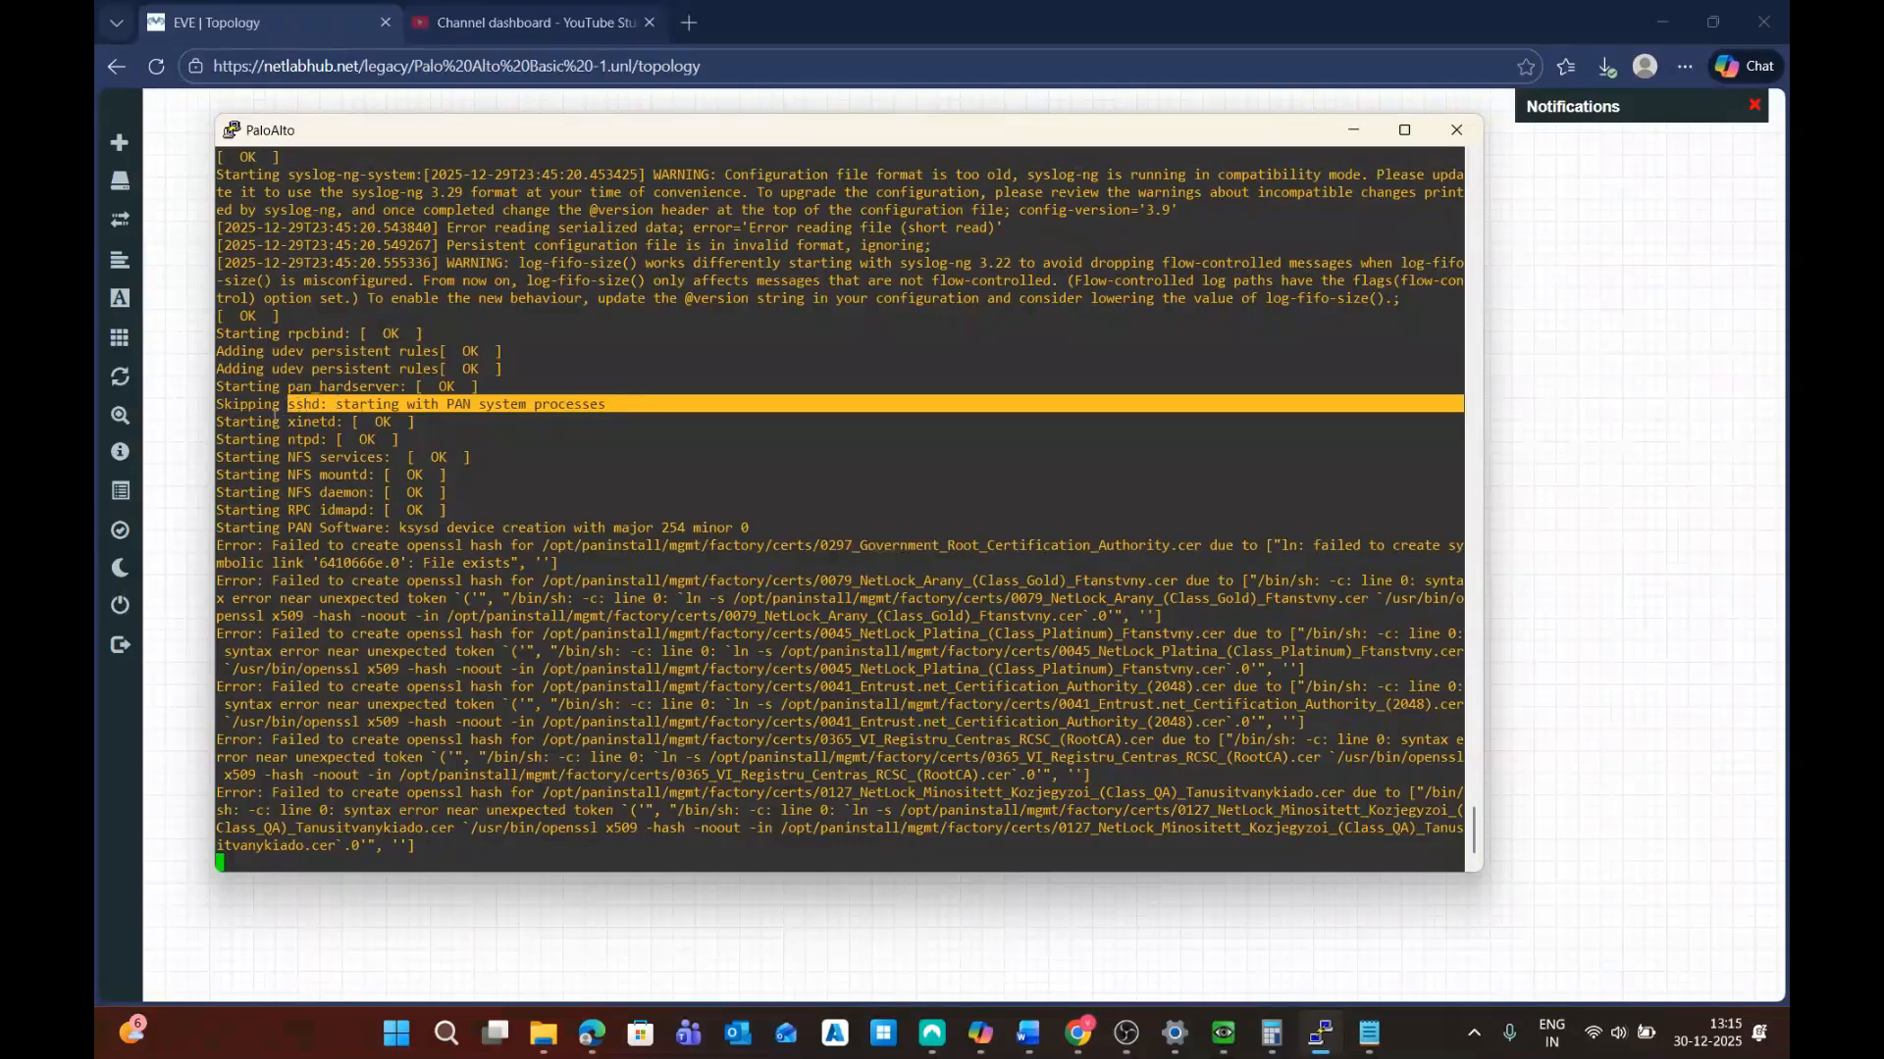
pyautogui.moveTo(275, 419); pyautogui.dragTo(762, 524)
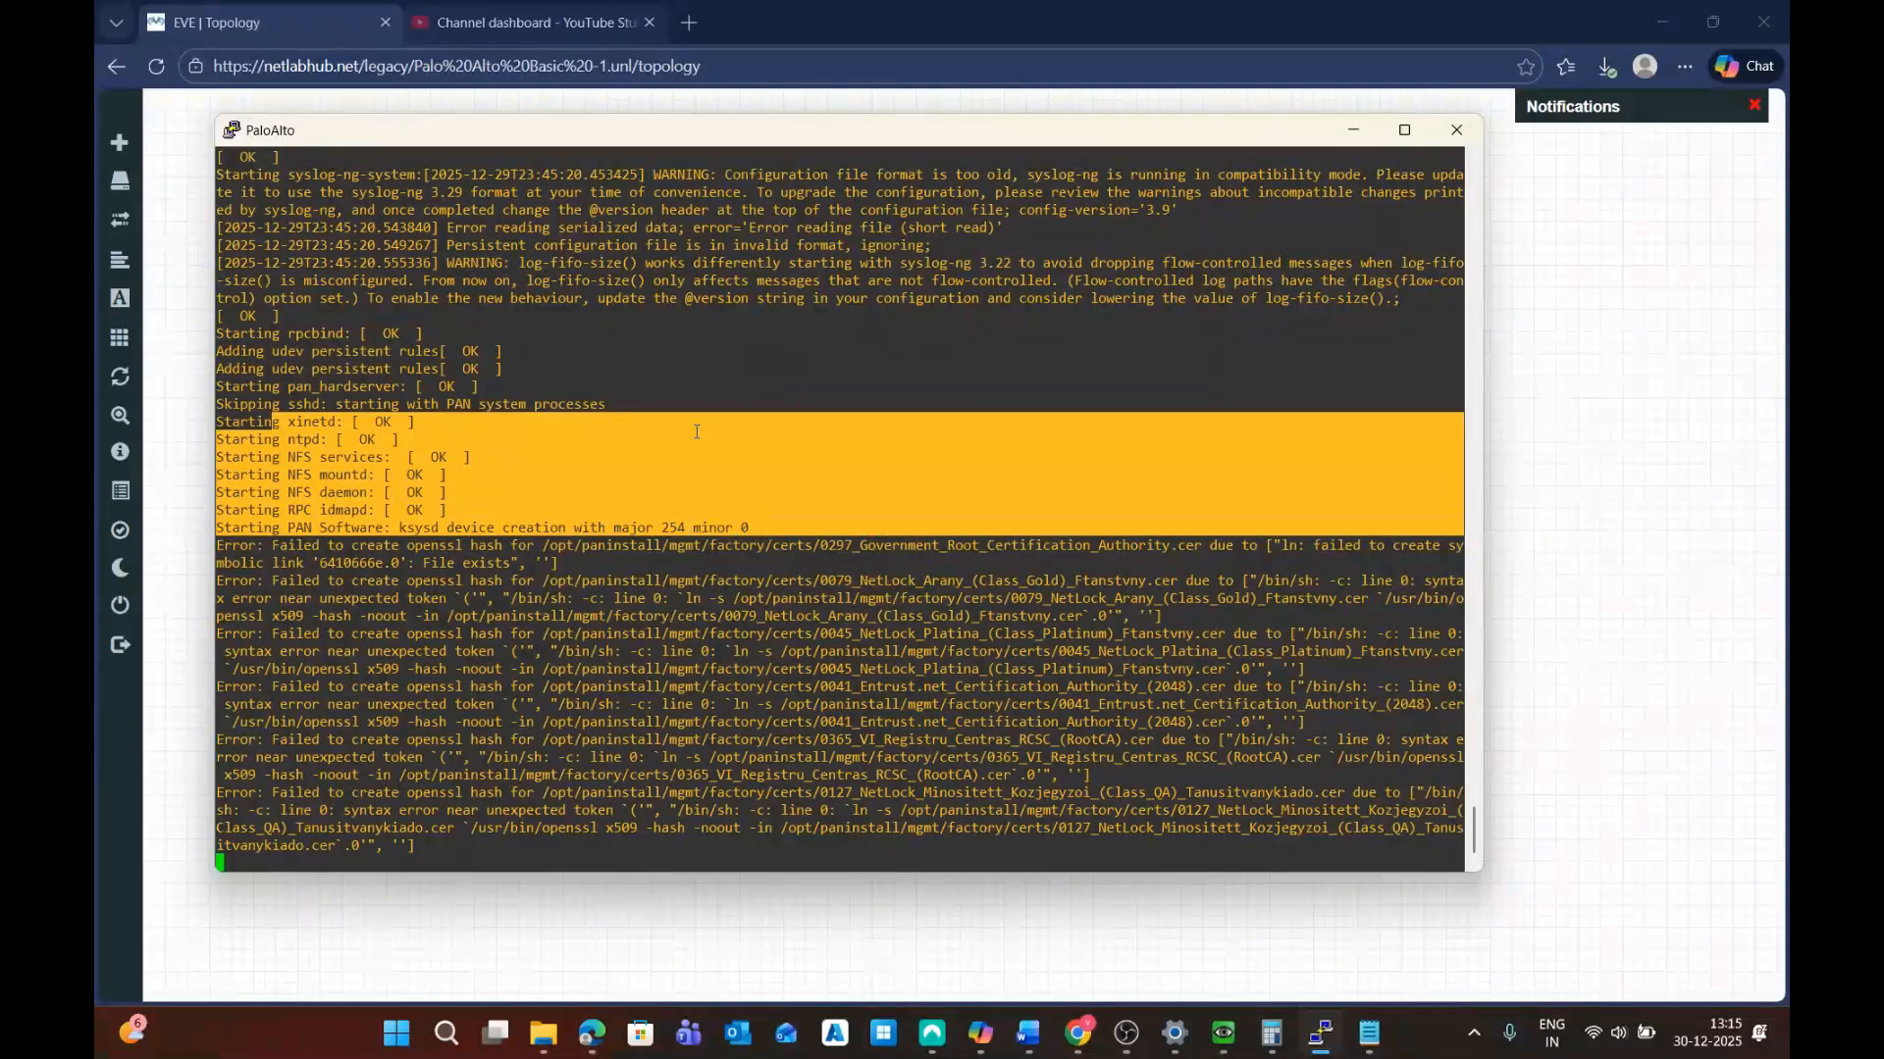
pyautogui.click(319, 408)
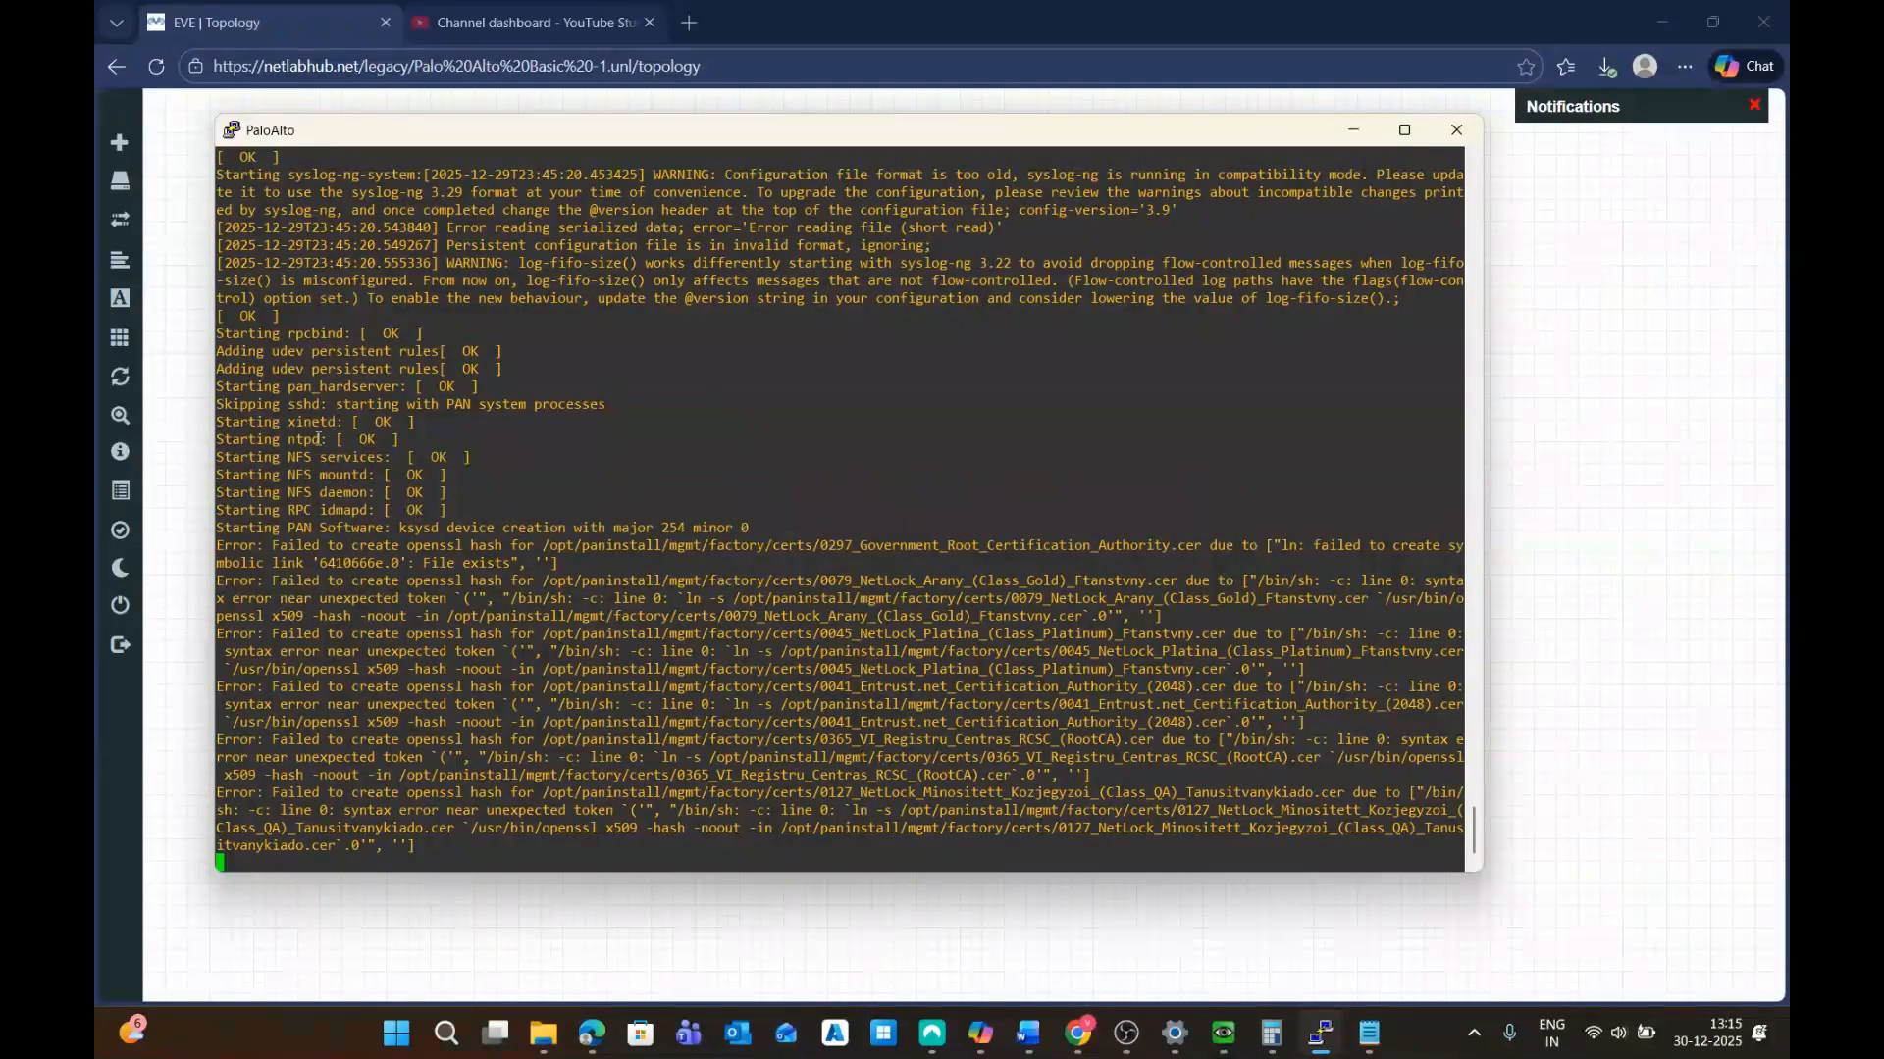
pyautogui.moveTo(265, 403); pyautogui.dragTo(609, 400)
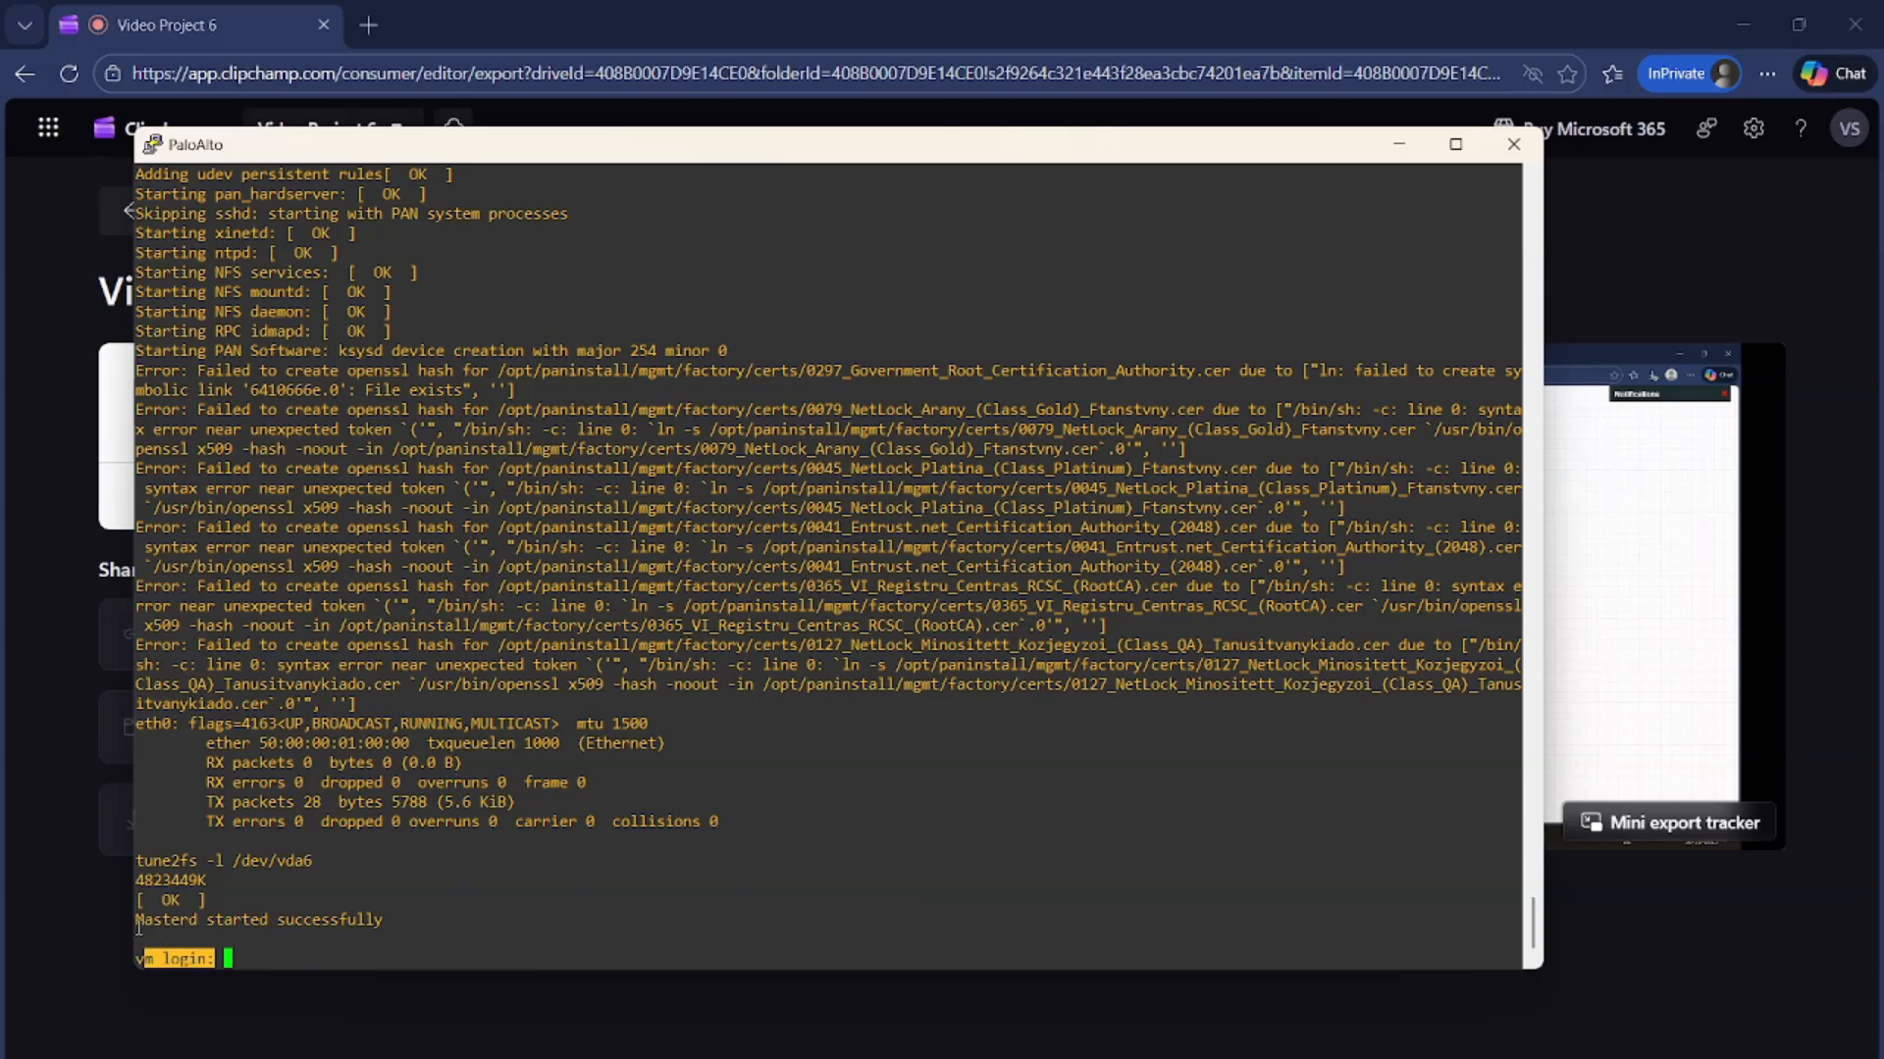
# Highlight the 'Masterd started successfully' line in the boot log
pyautogui.moveTo(138, 926); pyautogui.dragTo(382, 919)
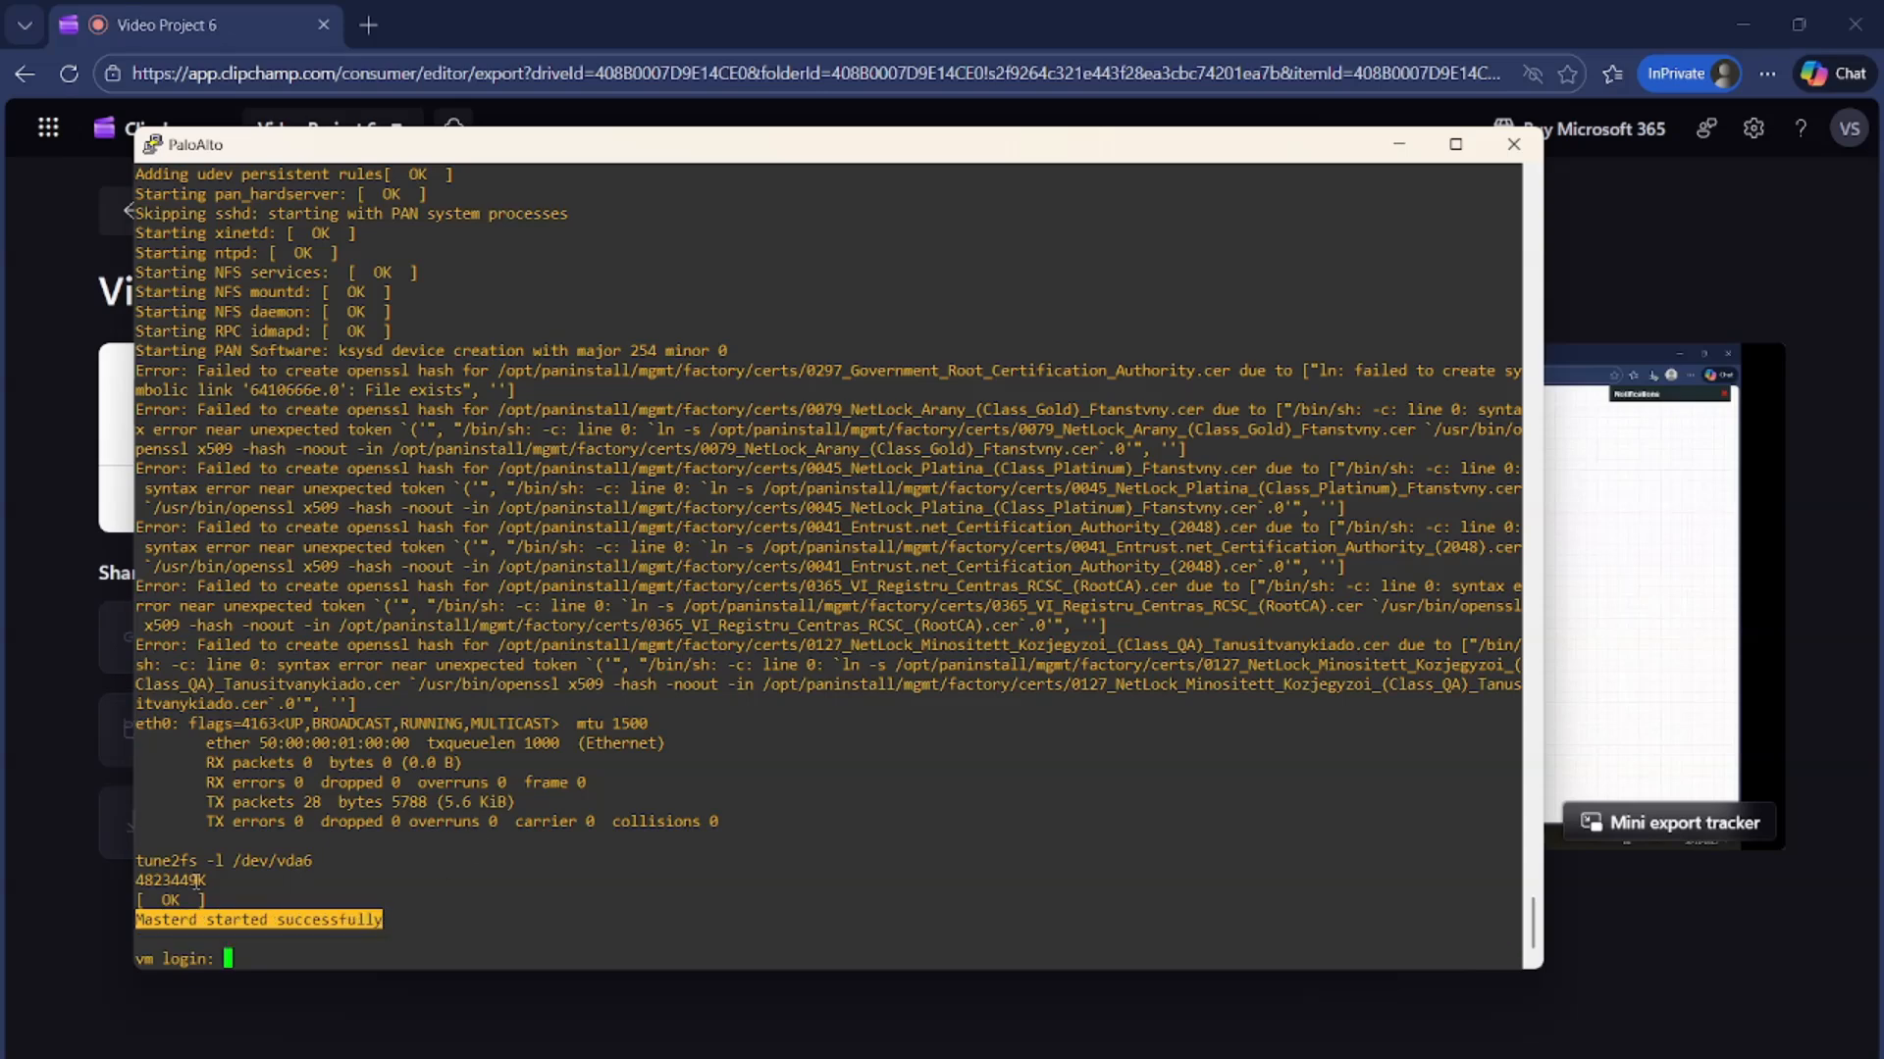
pyautogui.doubleClick(157, 918)
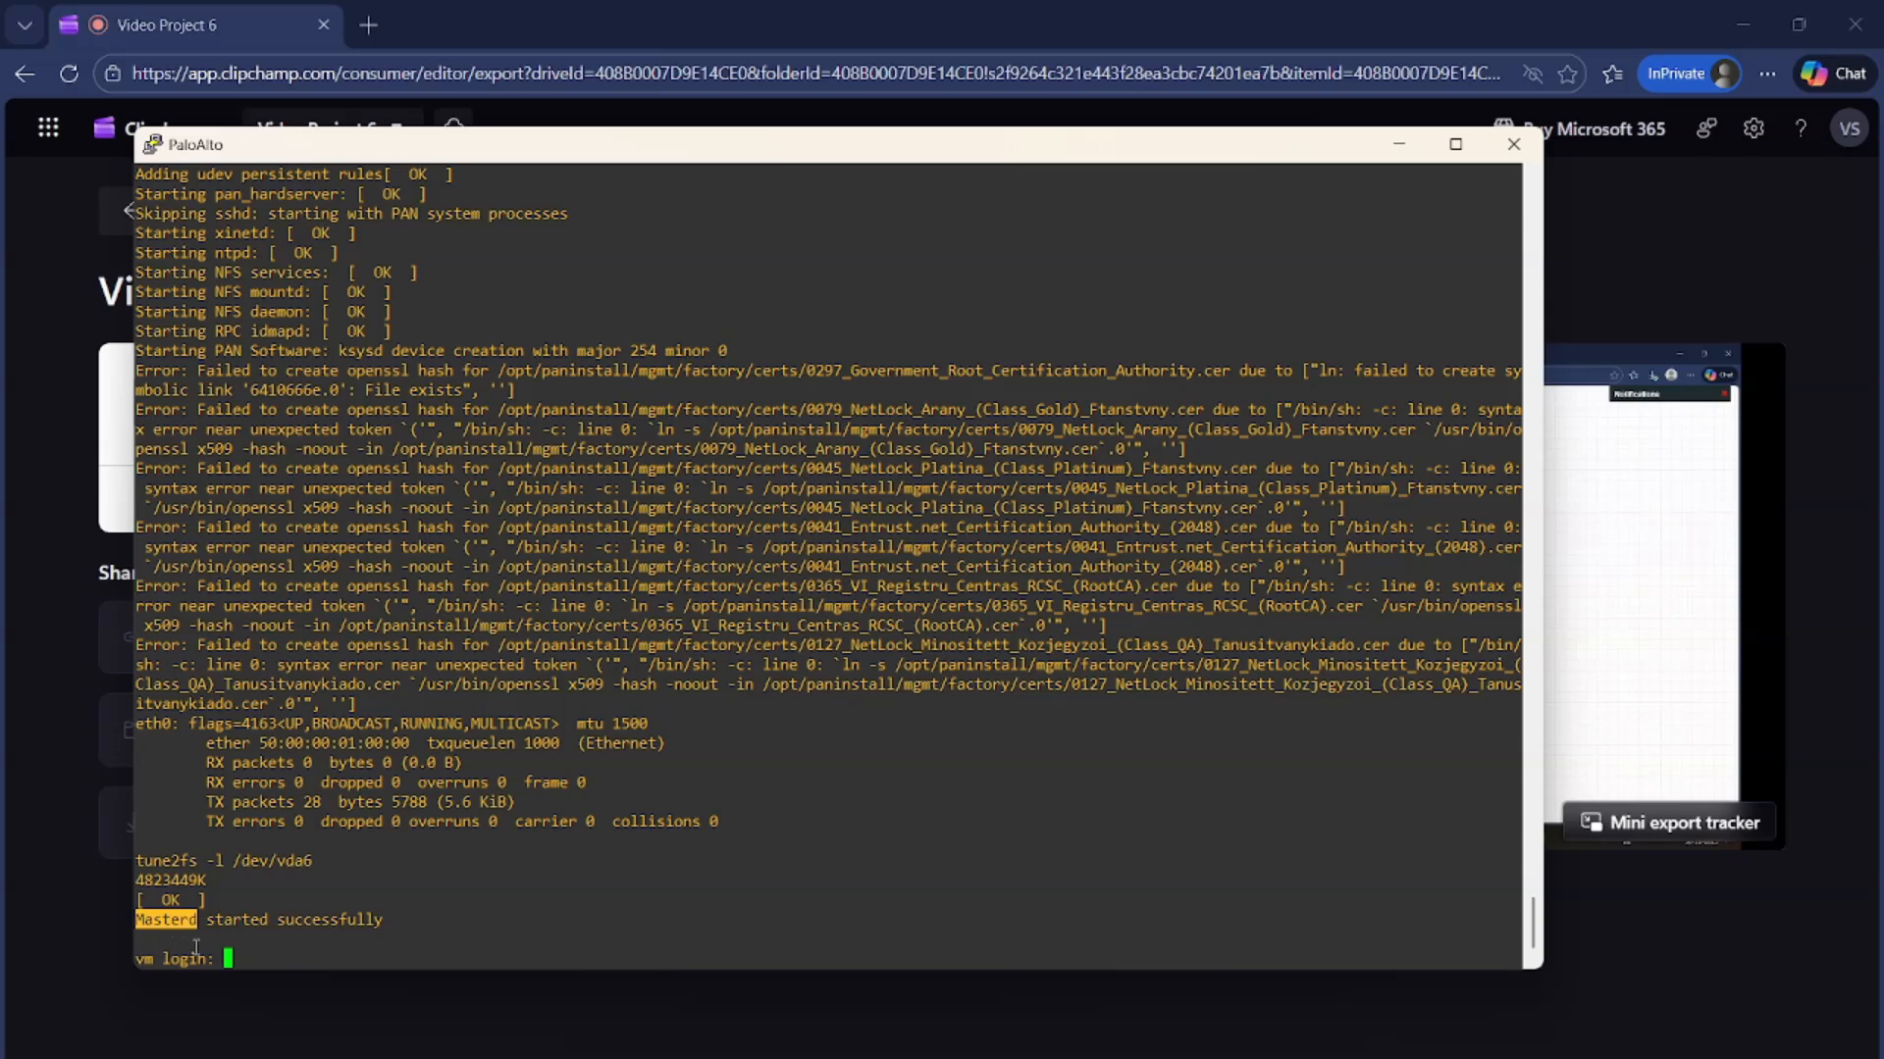
pyautogui.click(259, 951)
# Log in as admin with the password and highlight the forced session timeout message
pyautogui.write('admin')
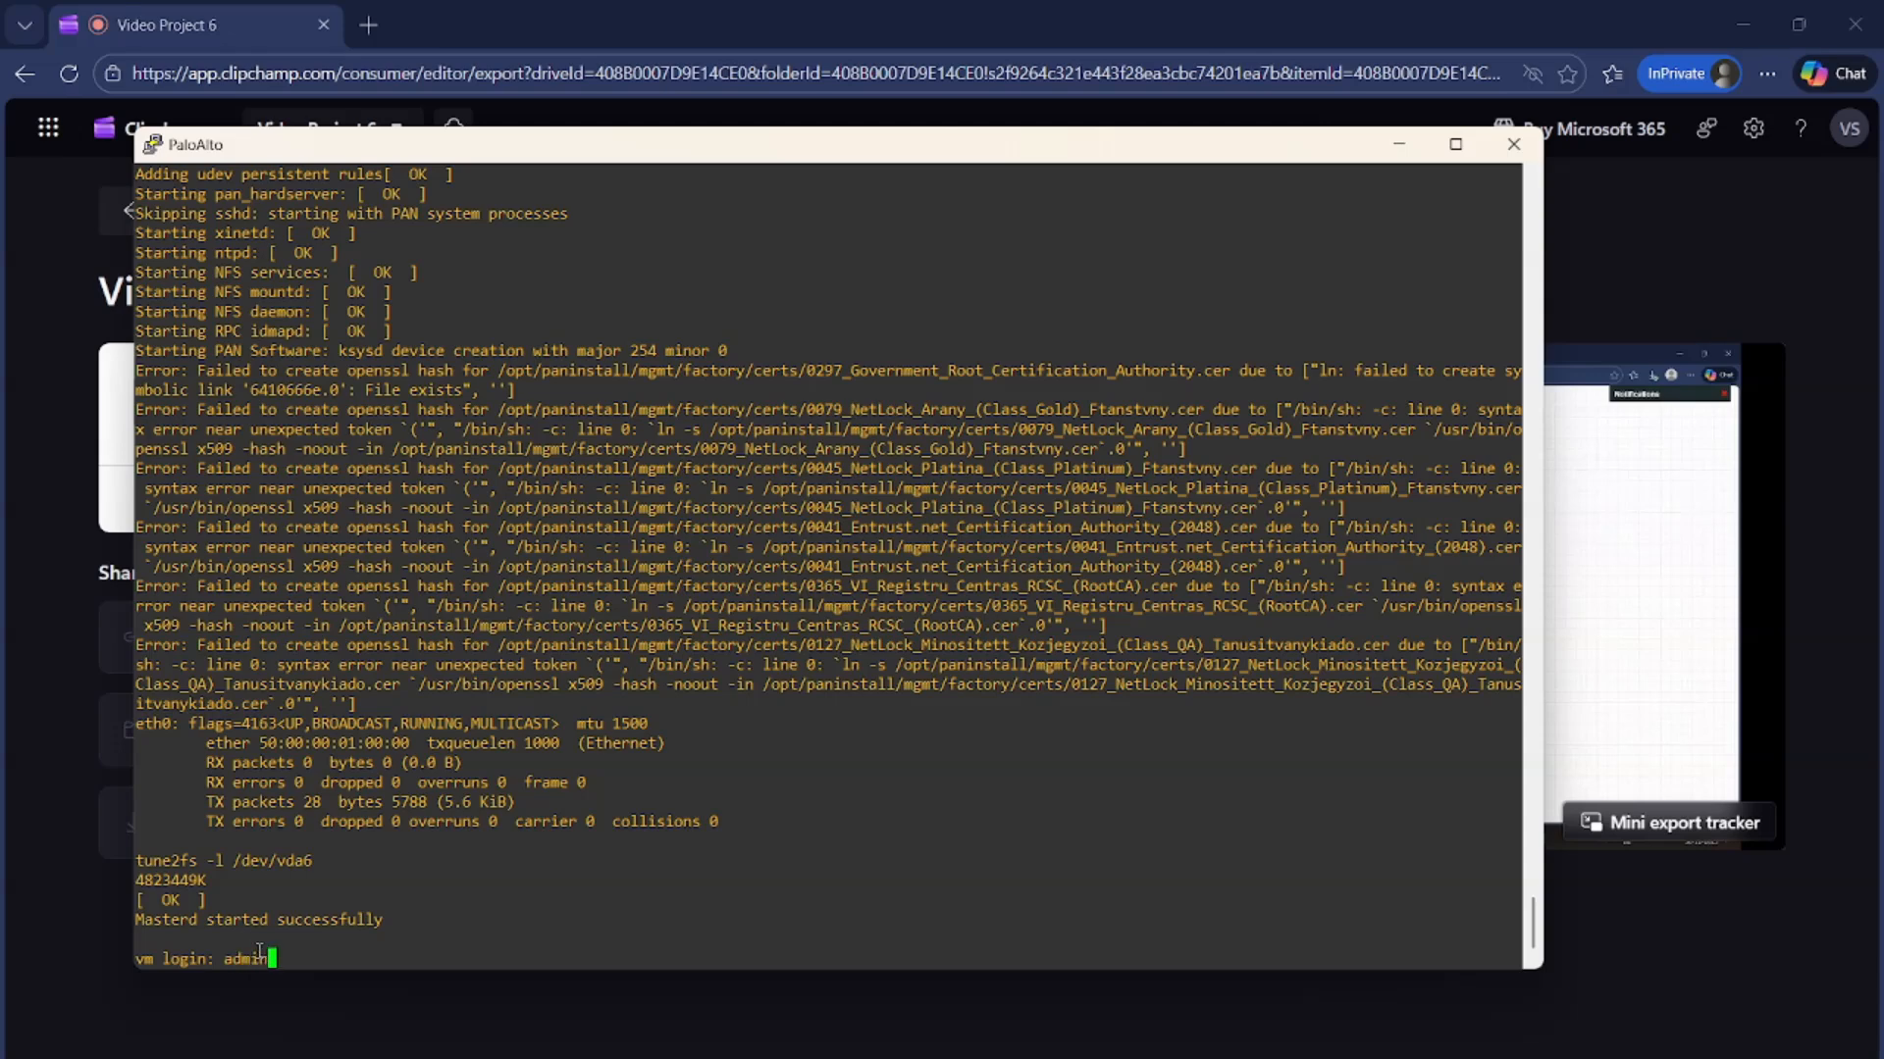
pyautogui.press('Return')
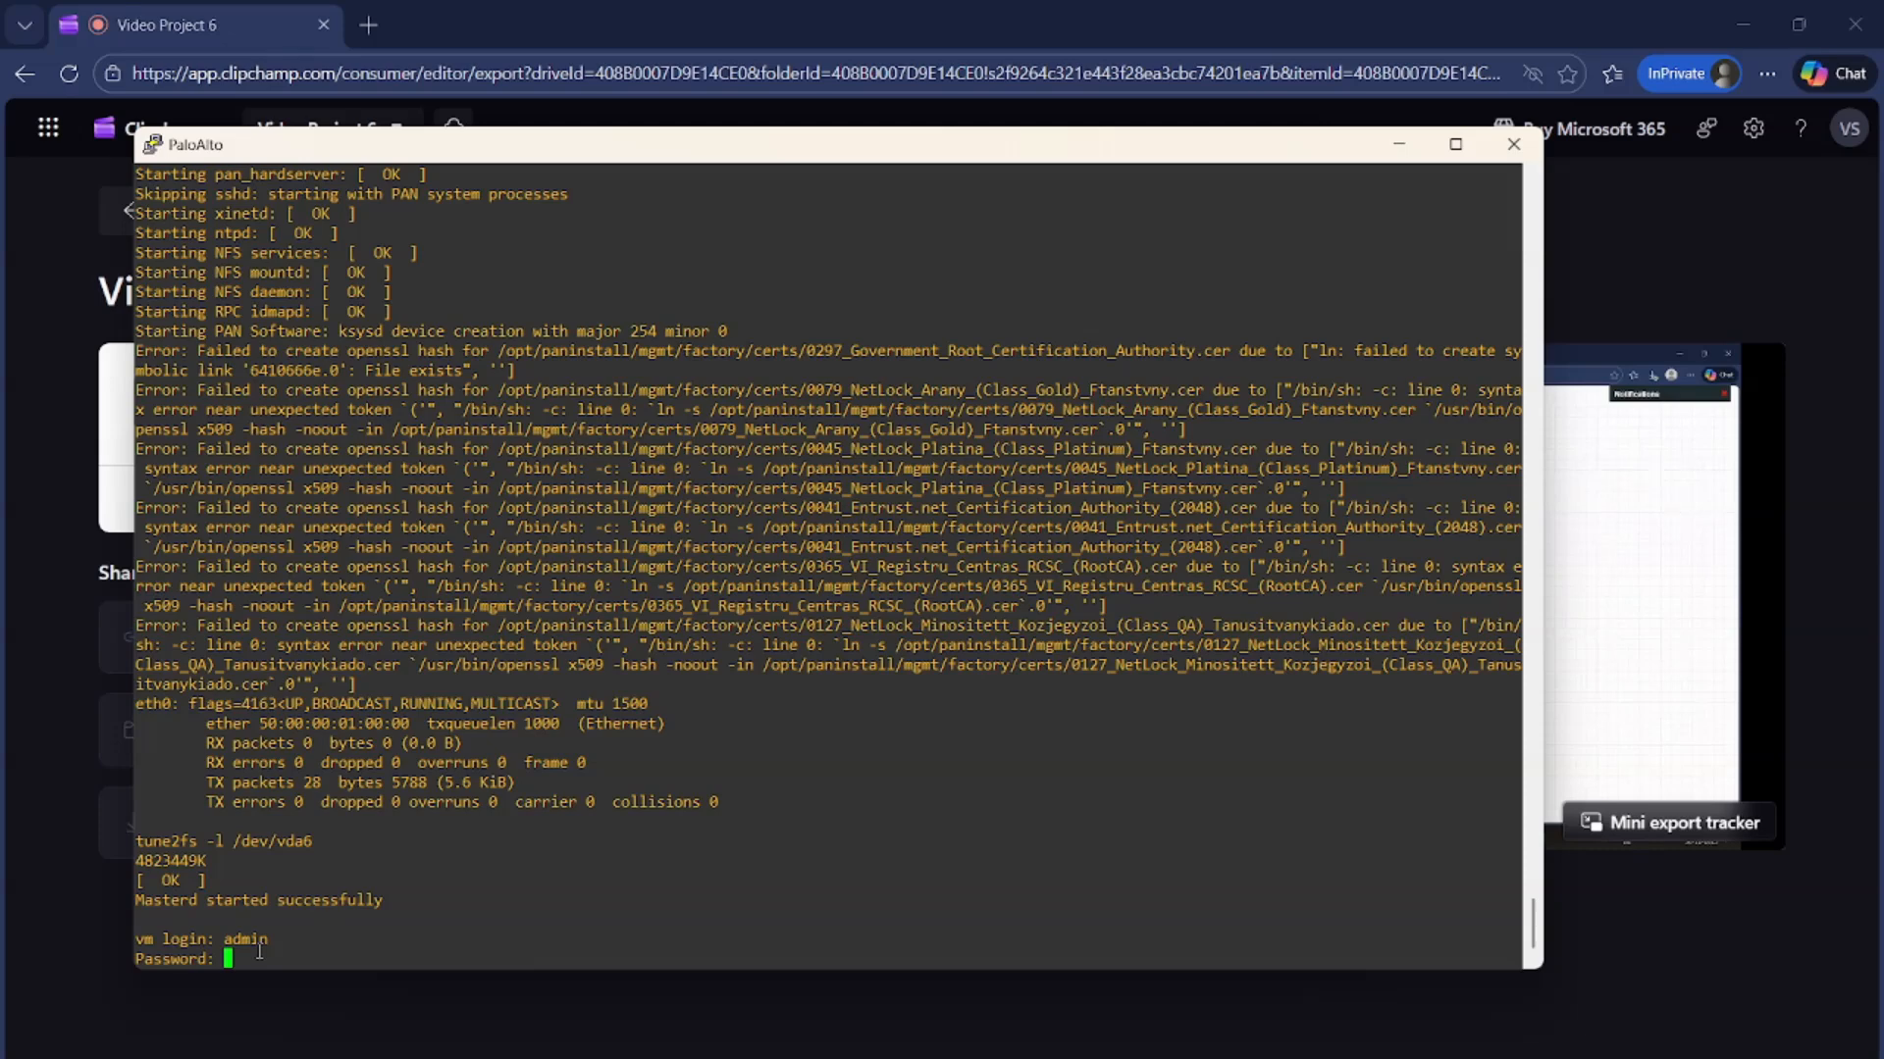
pyautogui.press('Return')
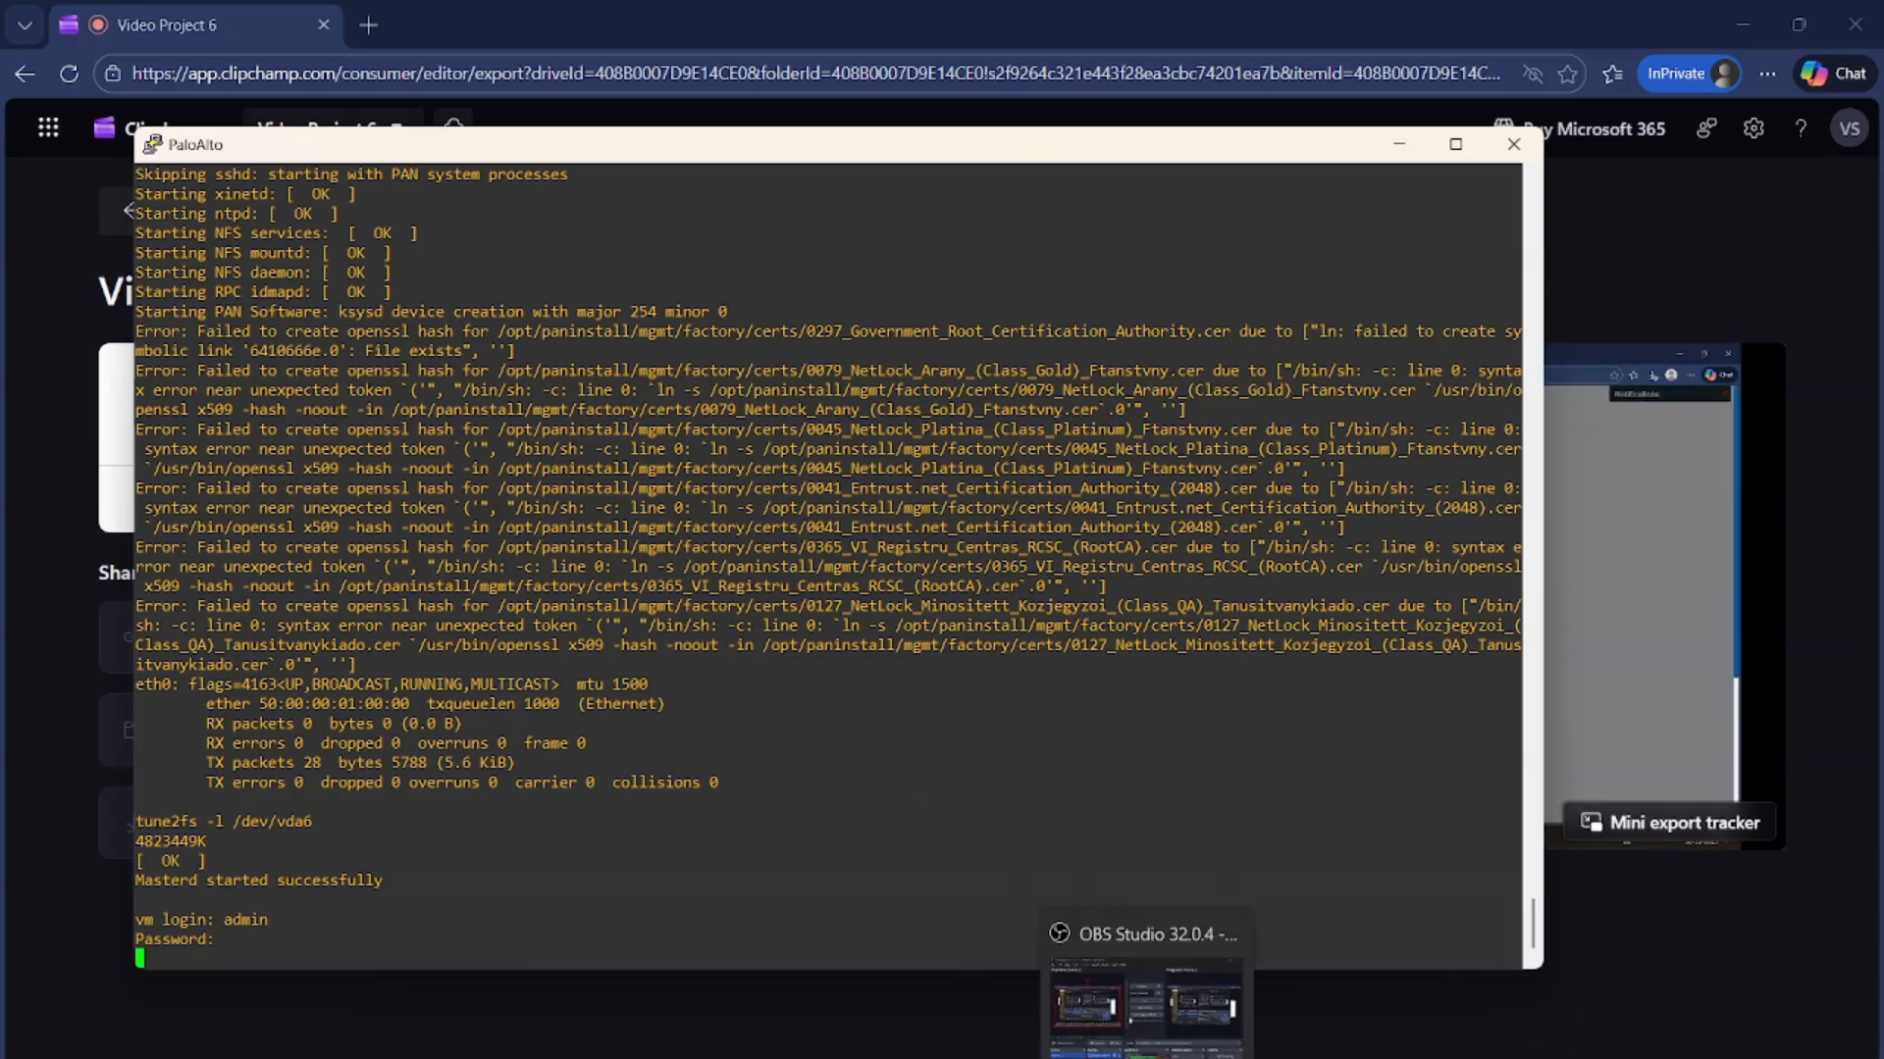
pyautogui.click(1141, 1055)
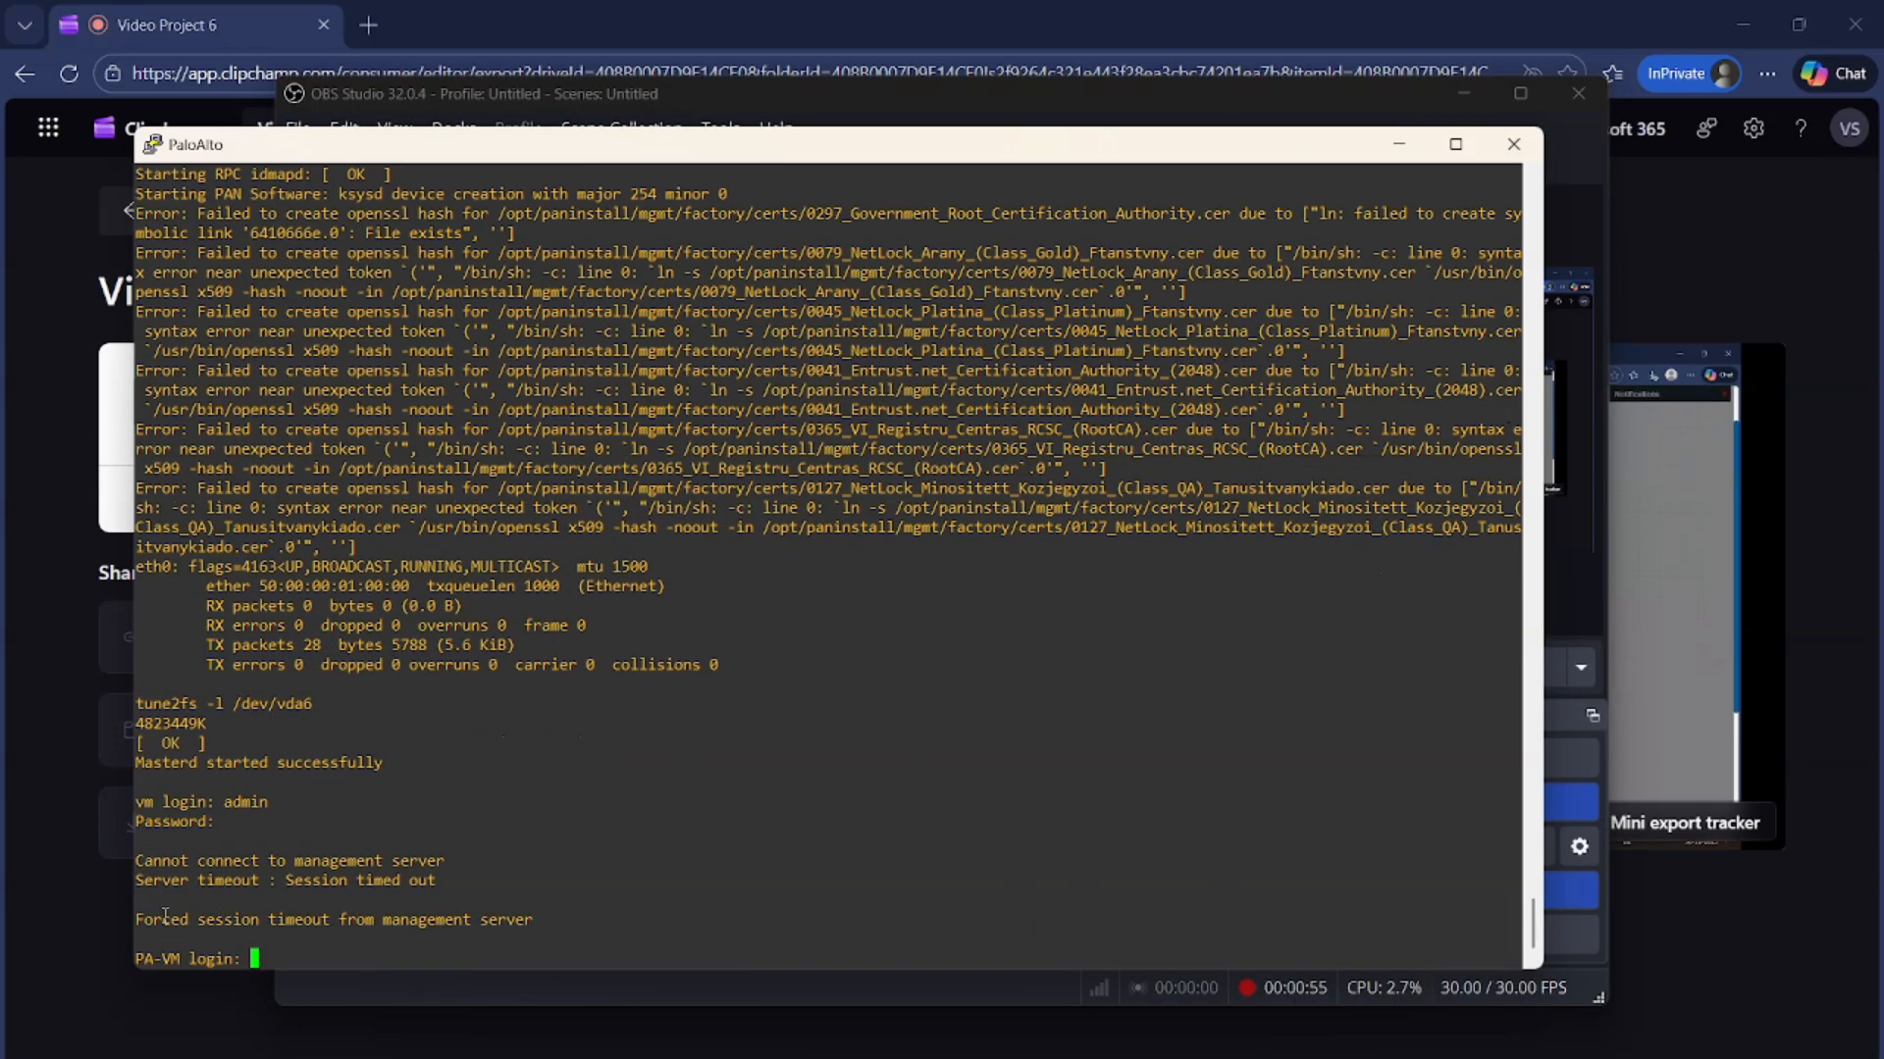
pyautogui.moveTo(137, 919); pyautogui.dragTo(535, 922)
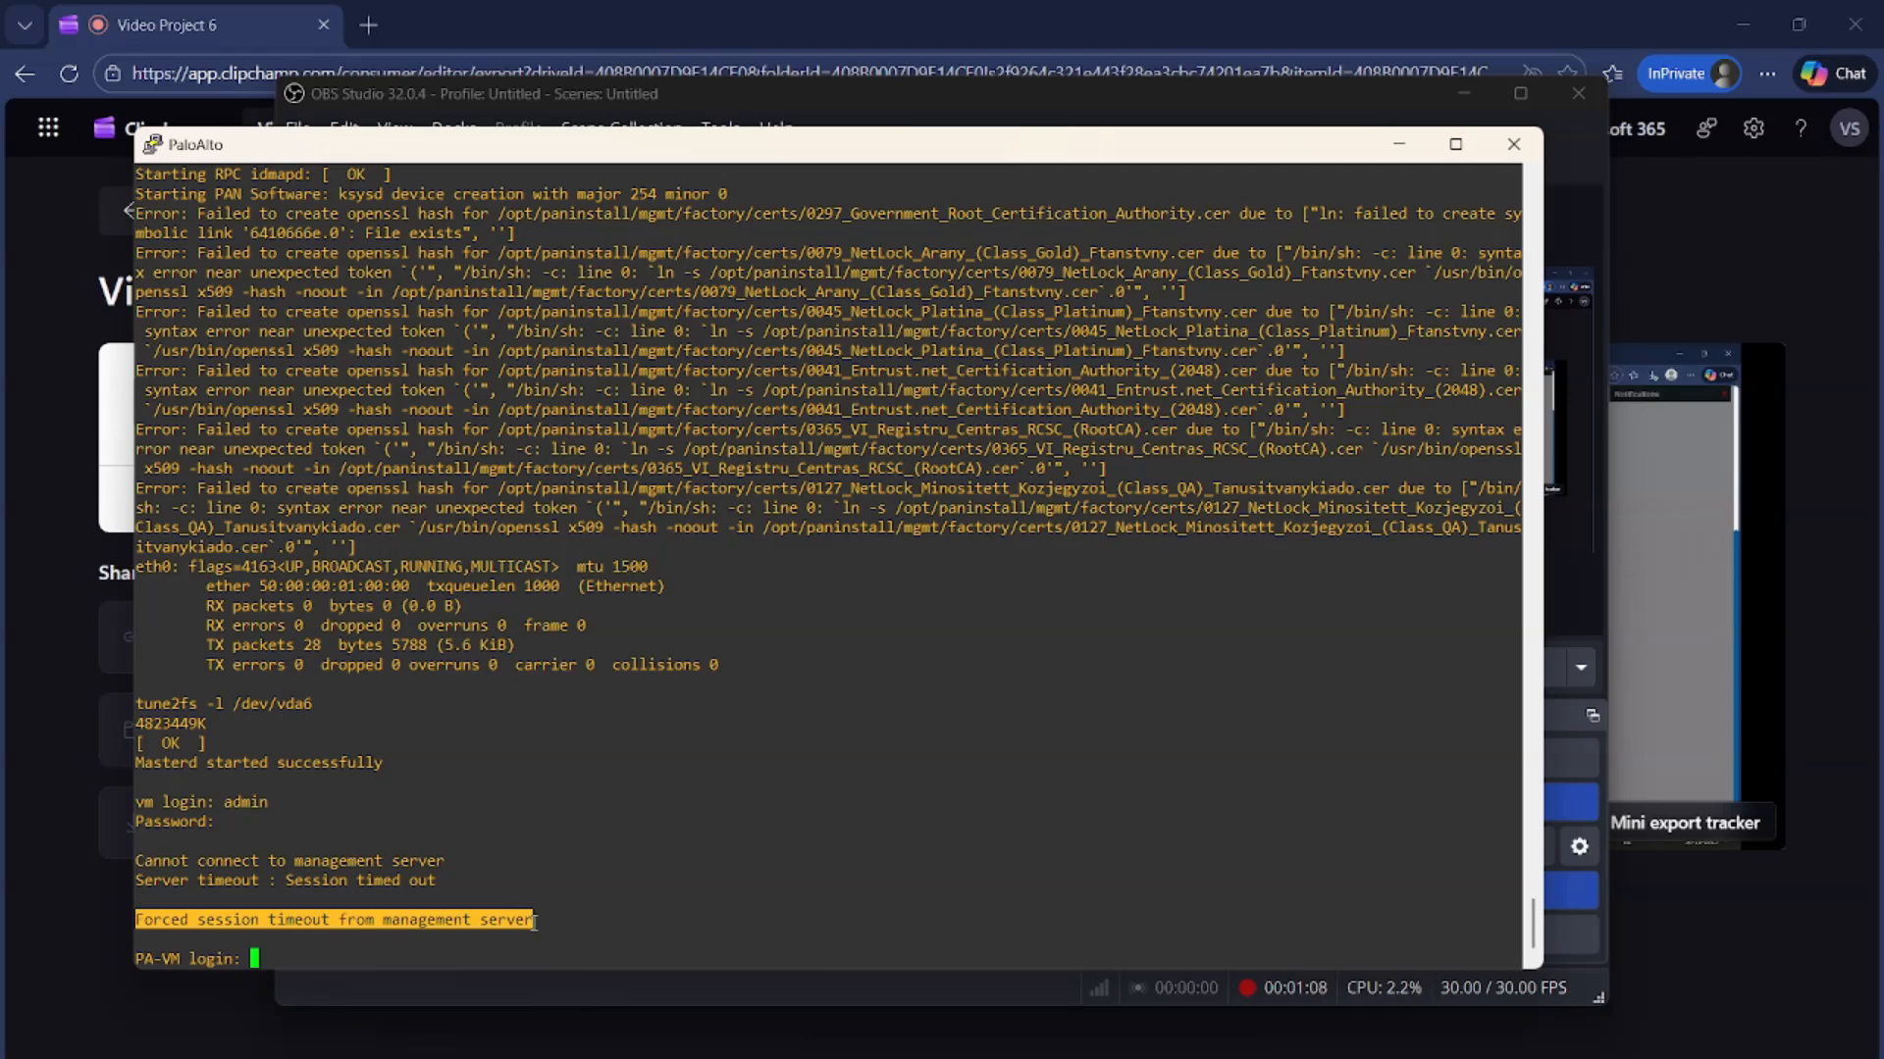
pyautogui.moveTo(534, 923); pyautogui.dragTo(535, 923)
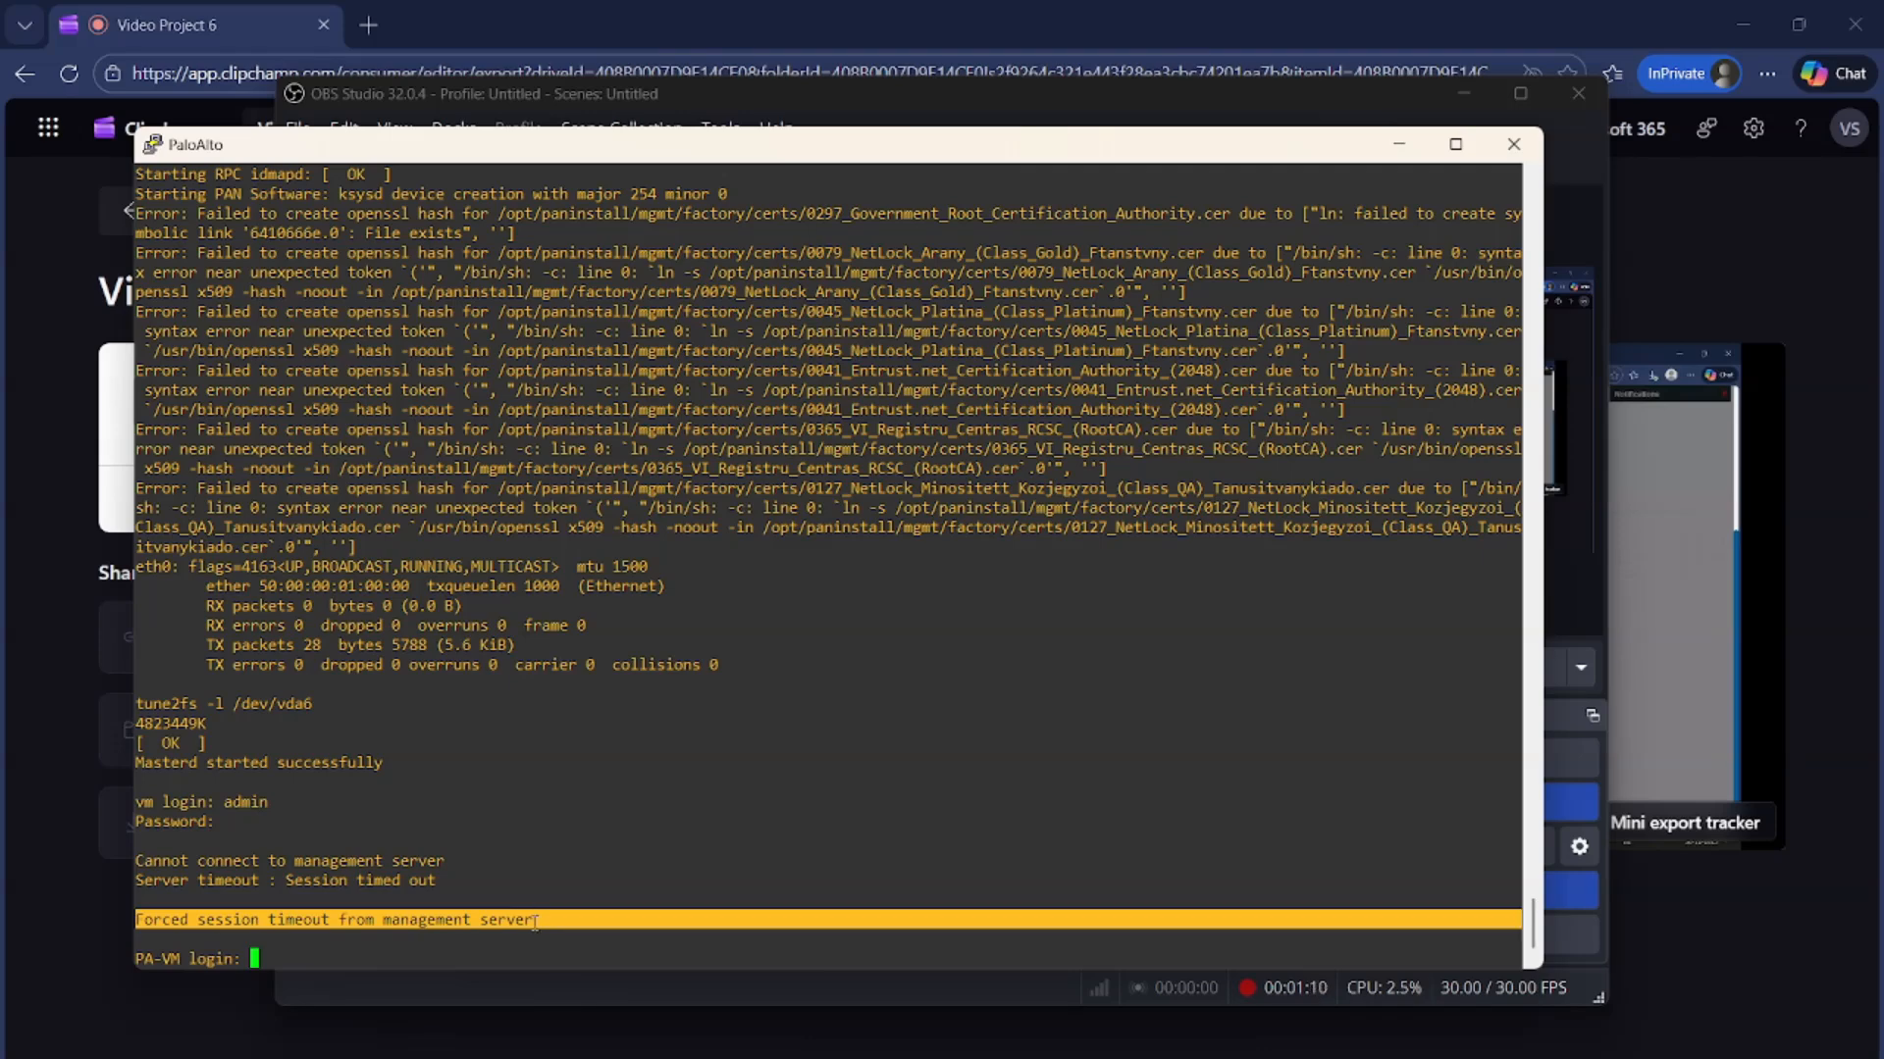
pyautogui.click(143, 920)
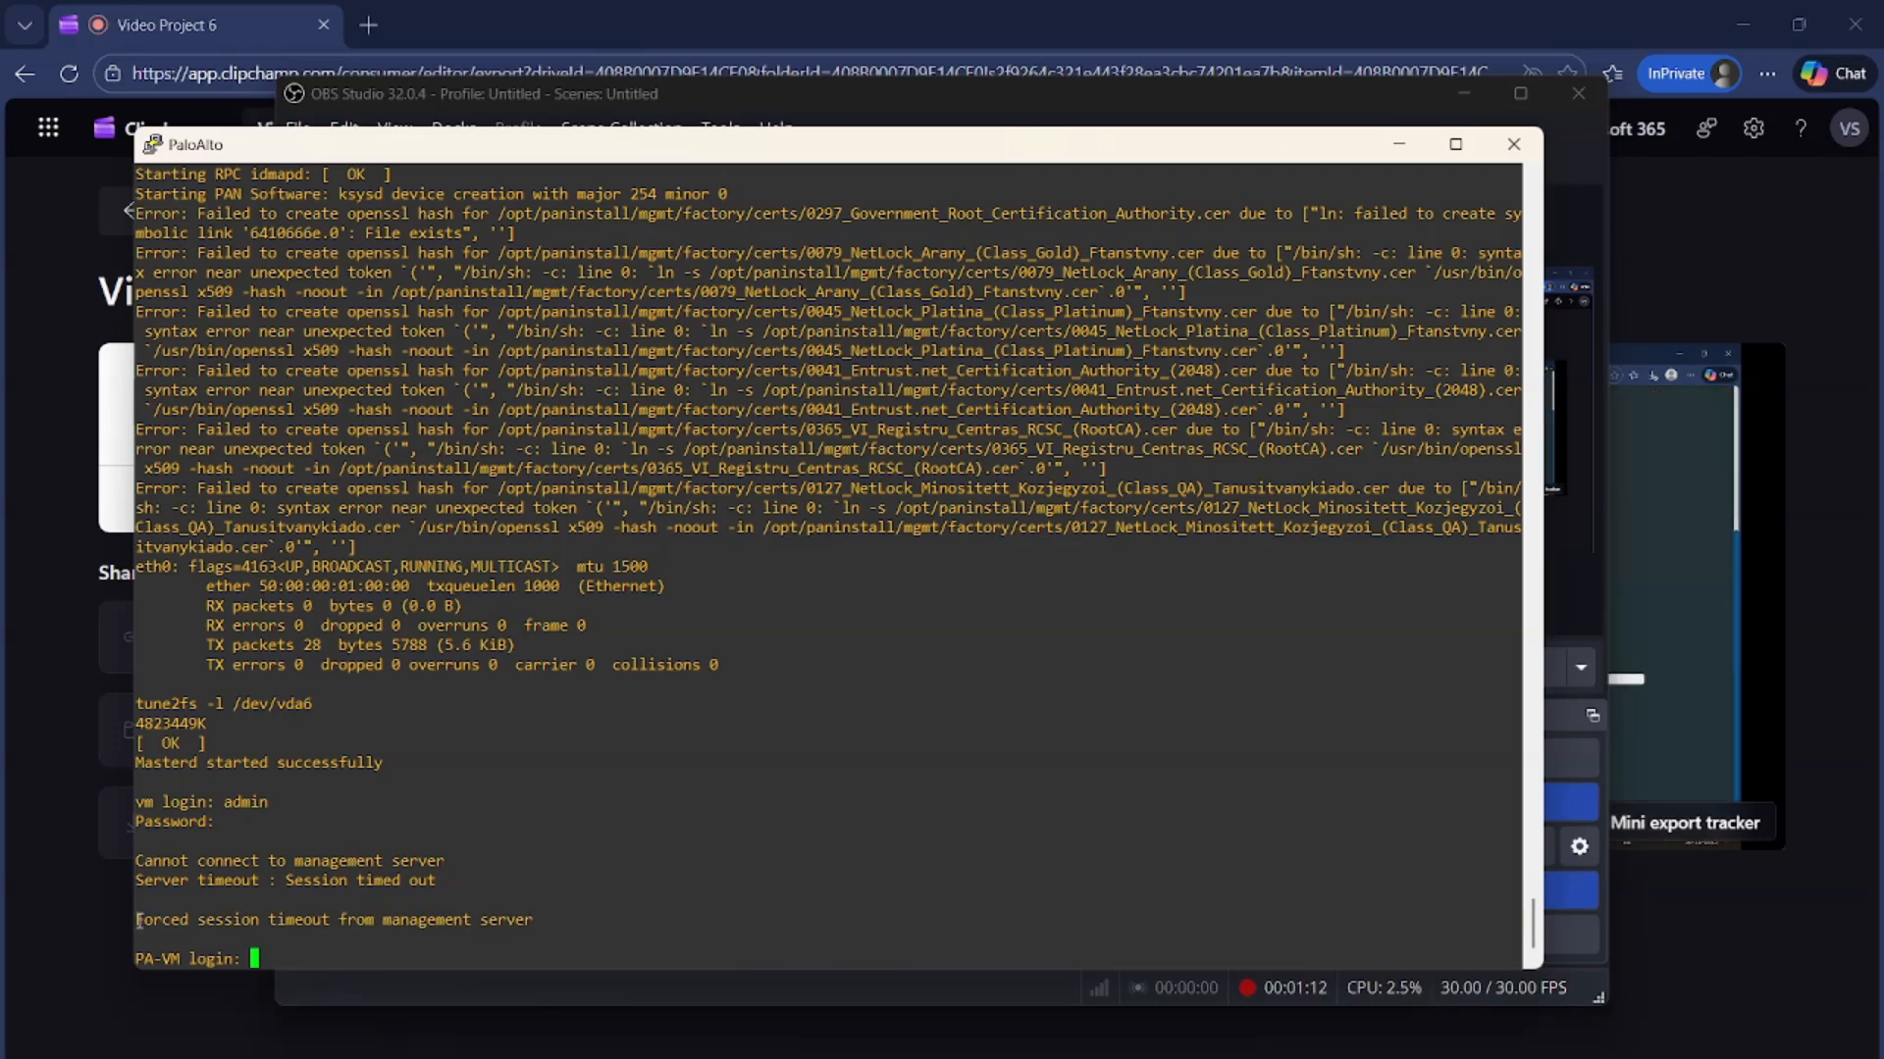
pyautogui.moveTo(143, 920); pyautogui.dragTo(530, 919)
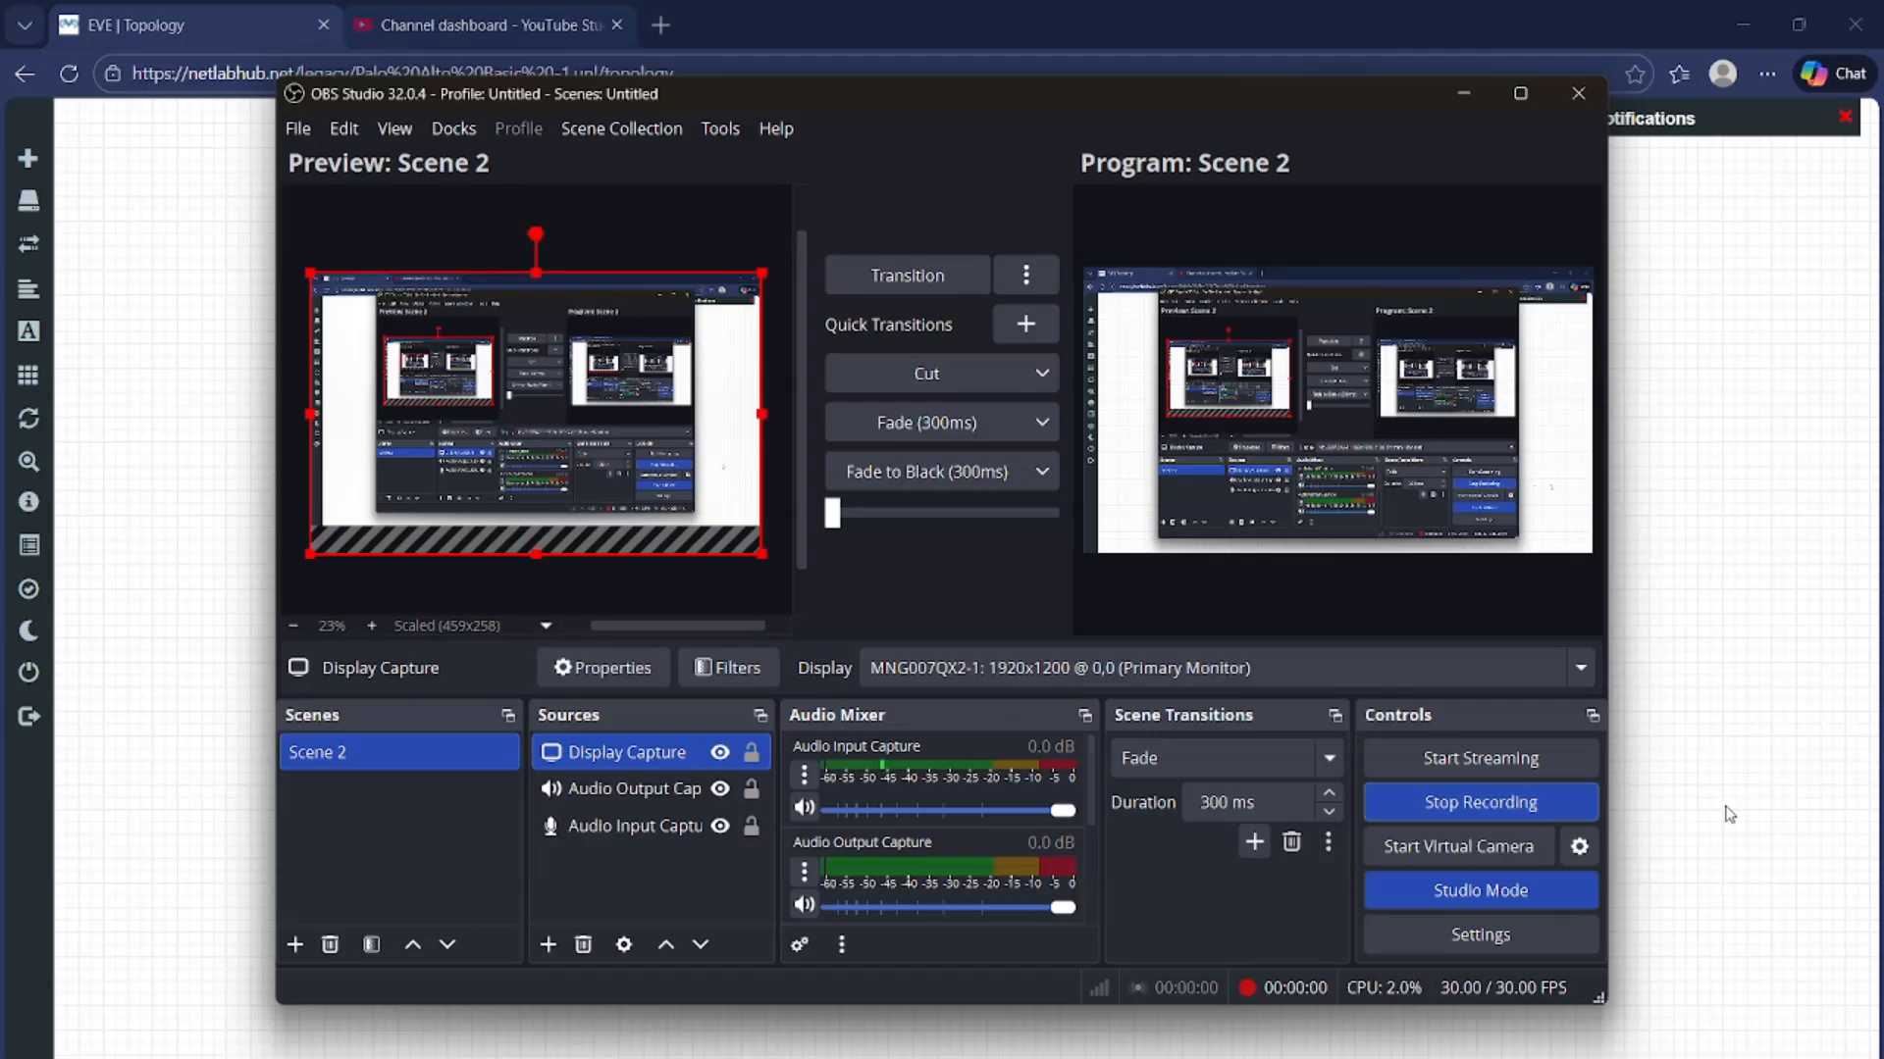
pyautogui.click(1663, 812)
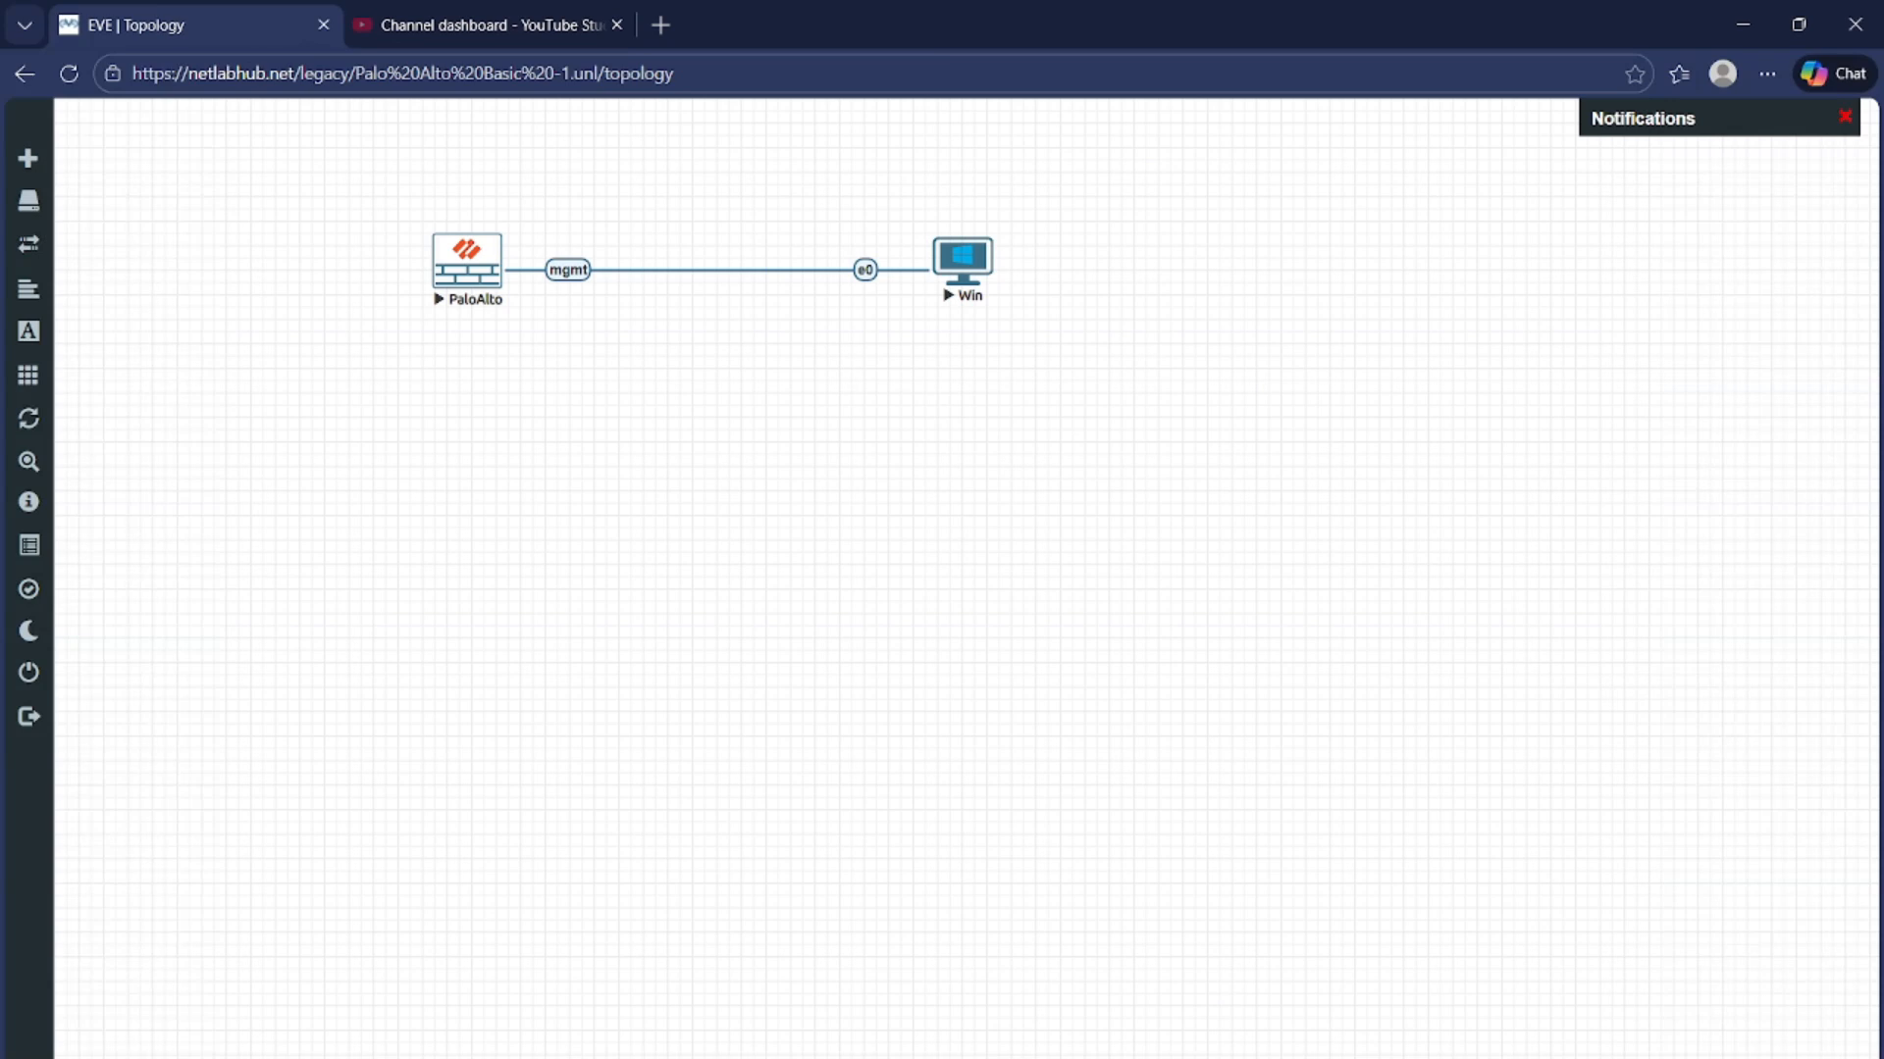
pyautogui.hotkey('alt', 'Tab')
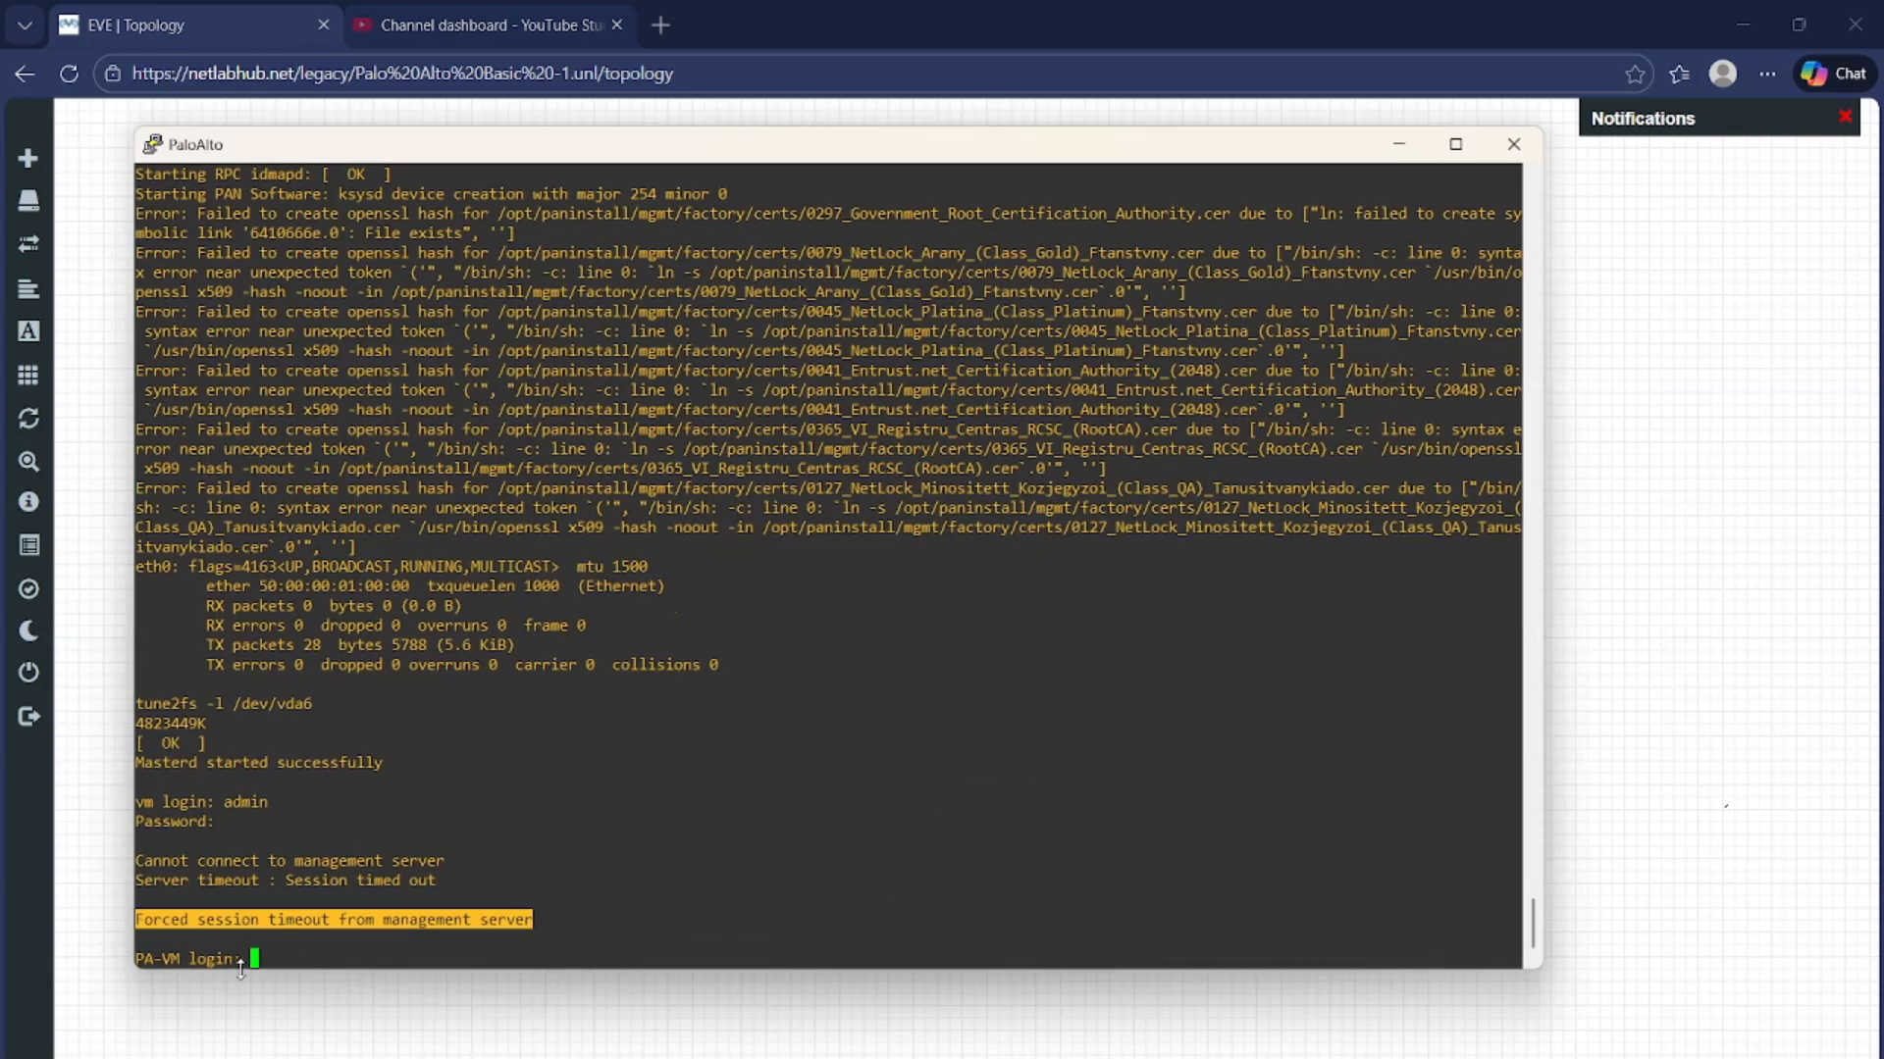
pyautogui.moveTo(241, 959); pyautogui.dragTo(150, 951)
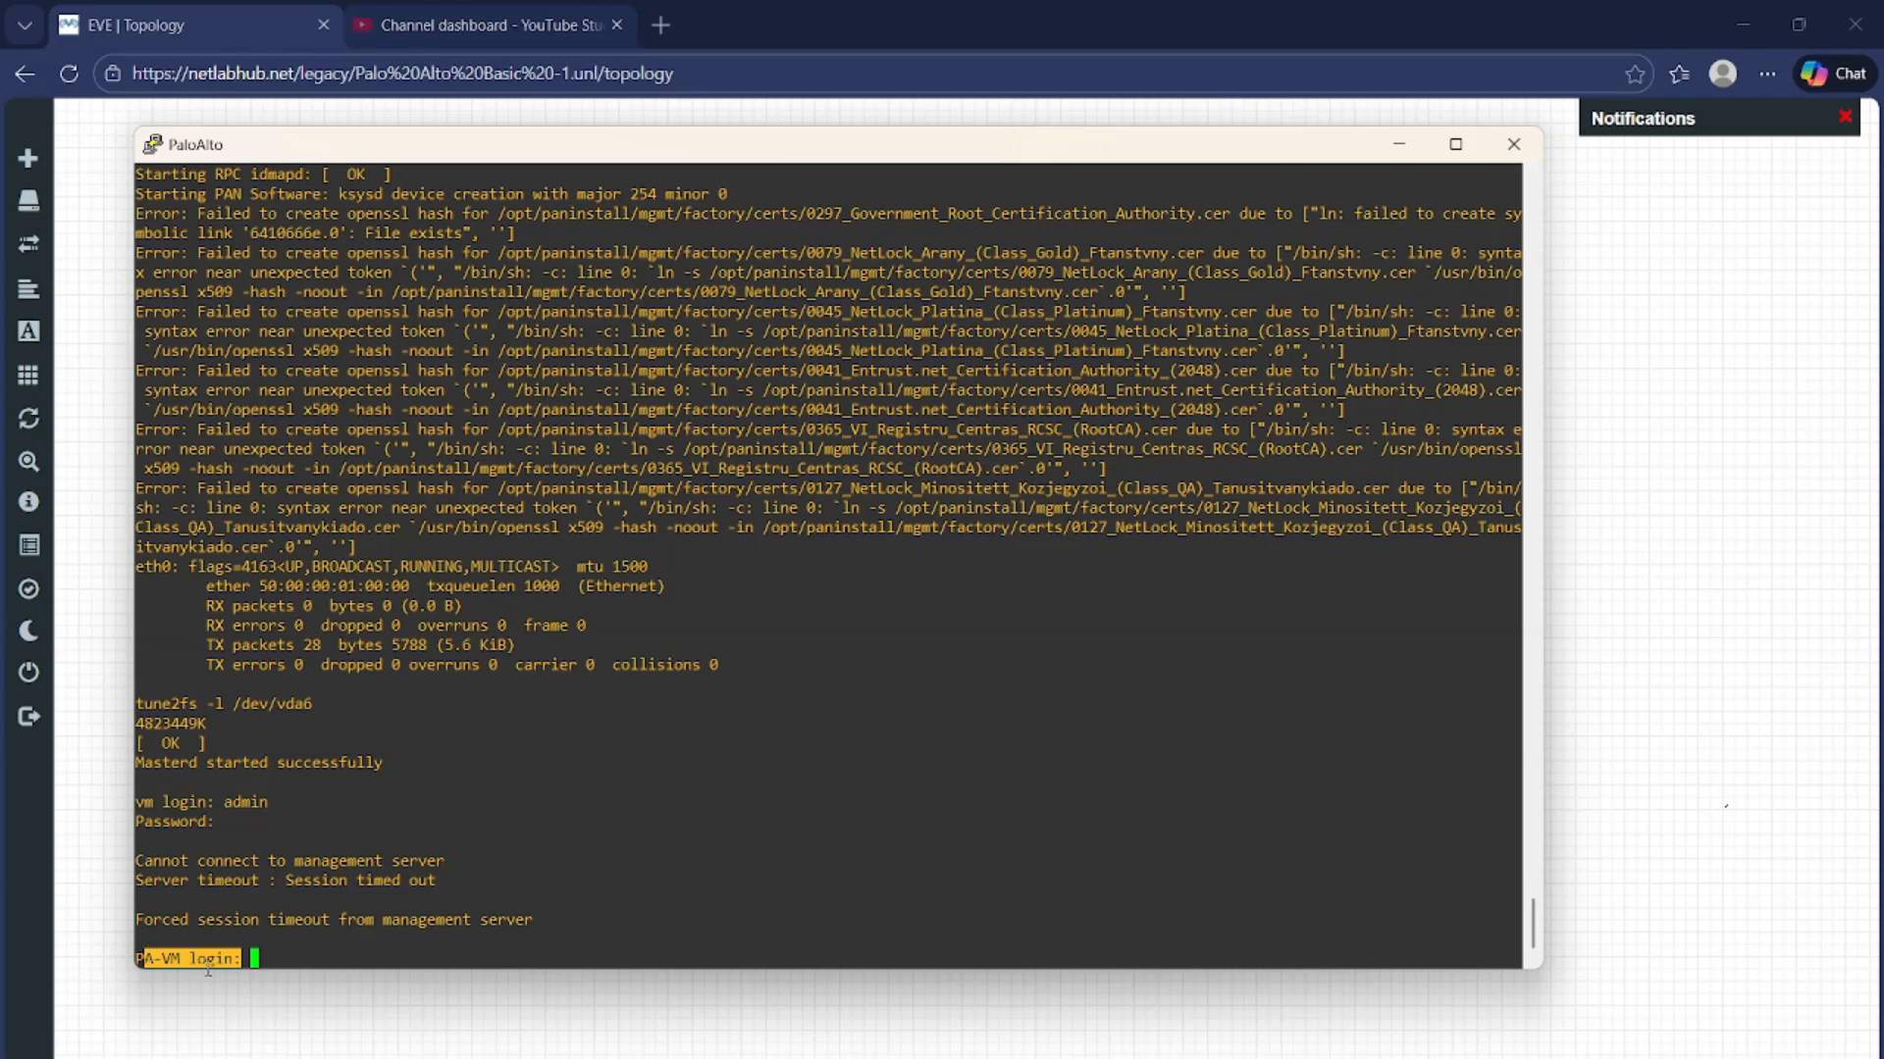
pyautogui.click(251, 958)
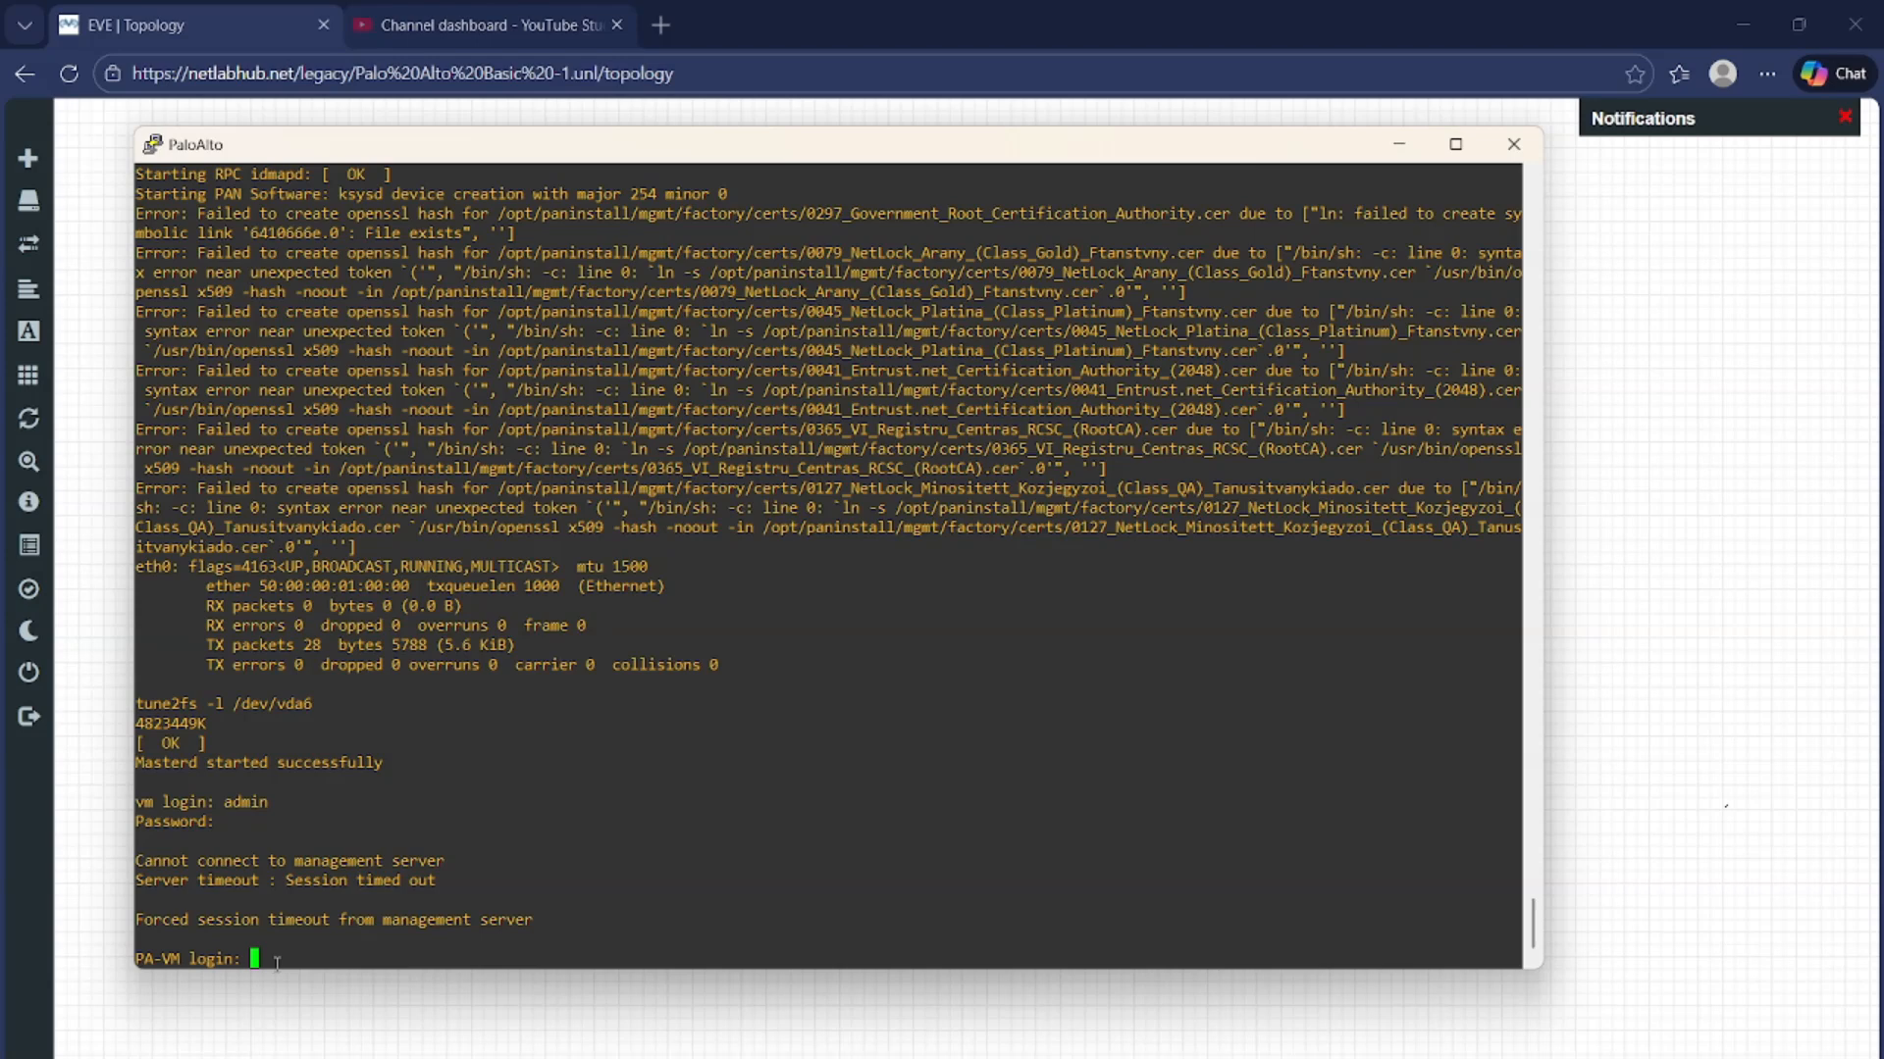
pyautogui.tripleClick(146, 802)
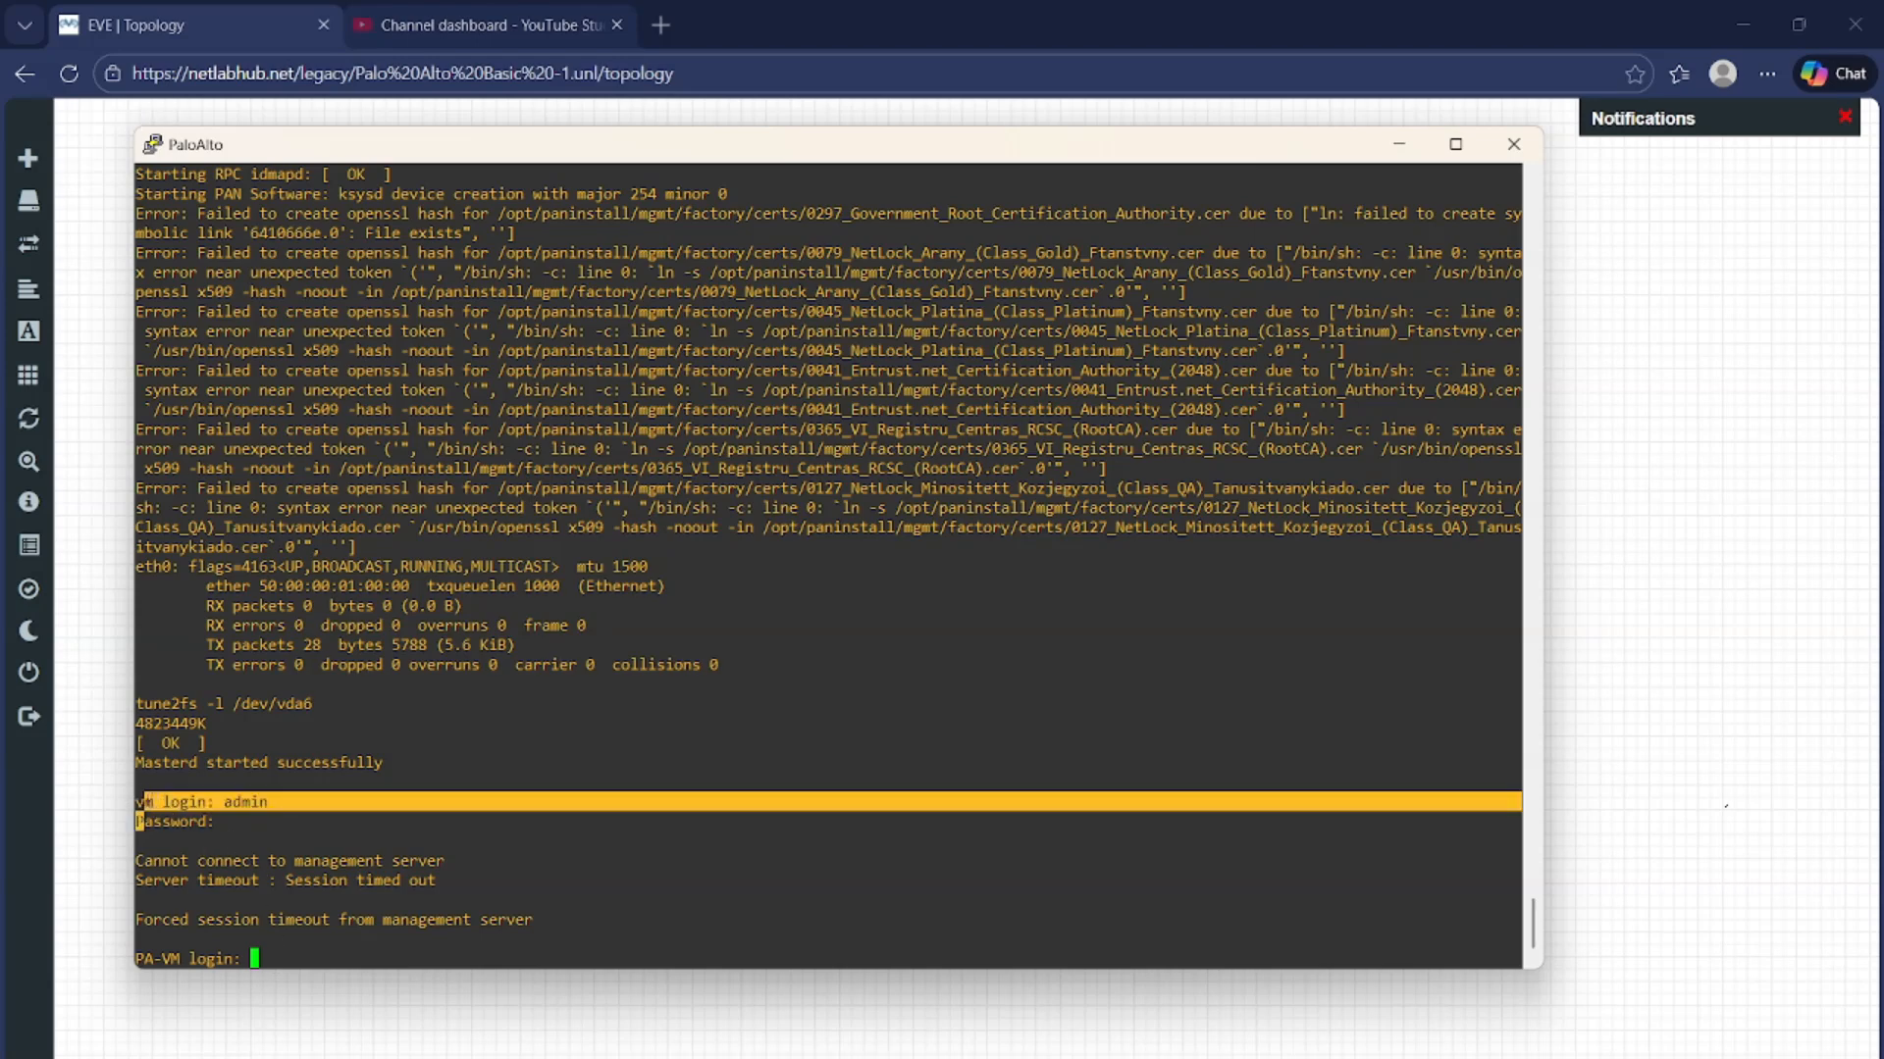
pyautogui.doubleClick(155, 960)
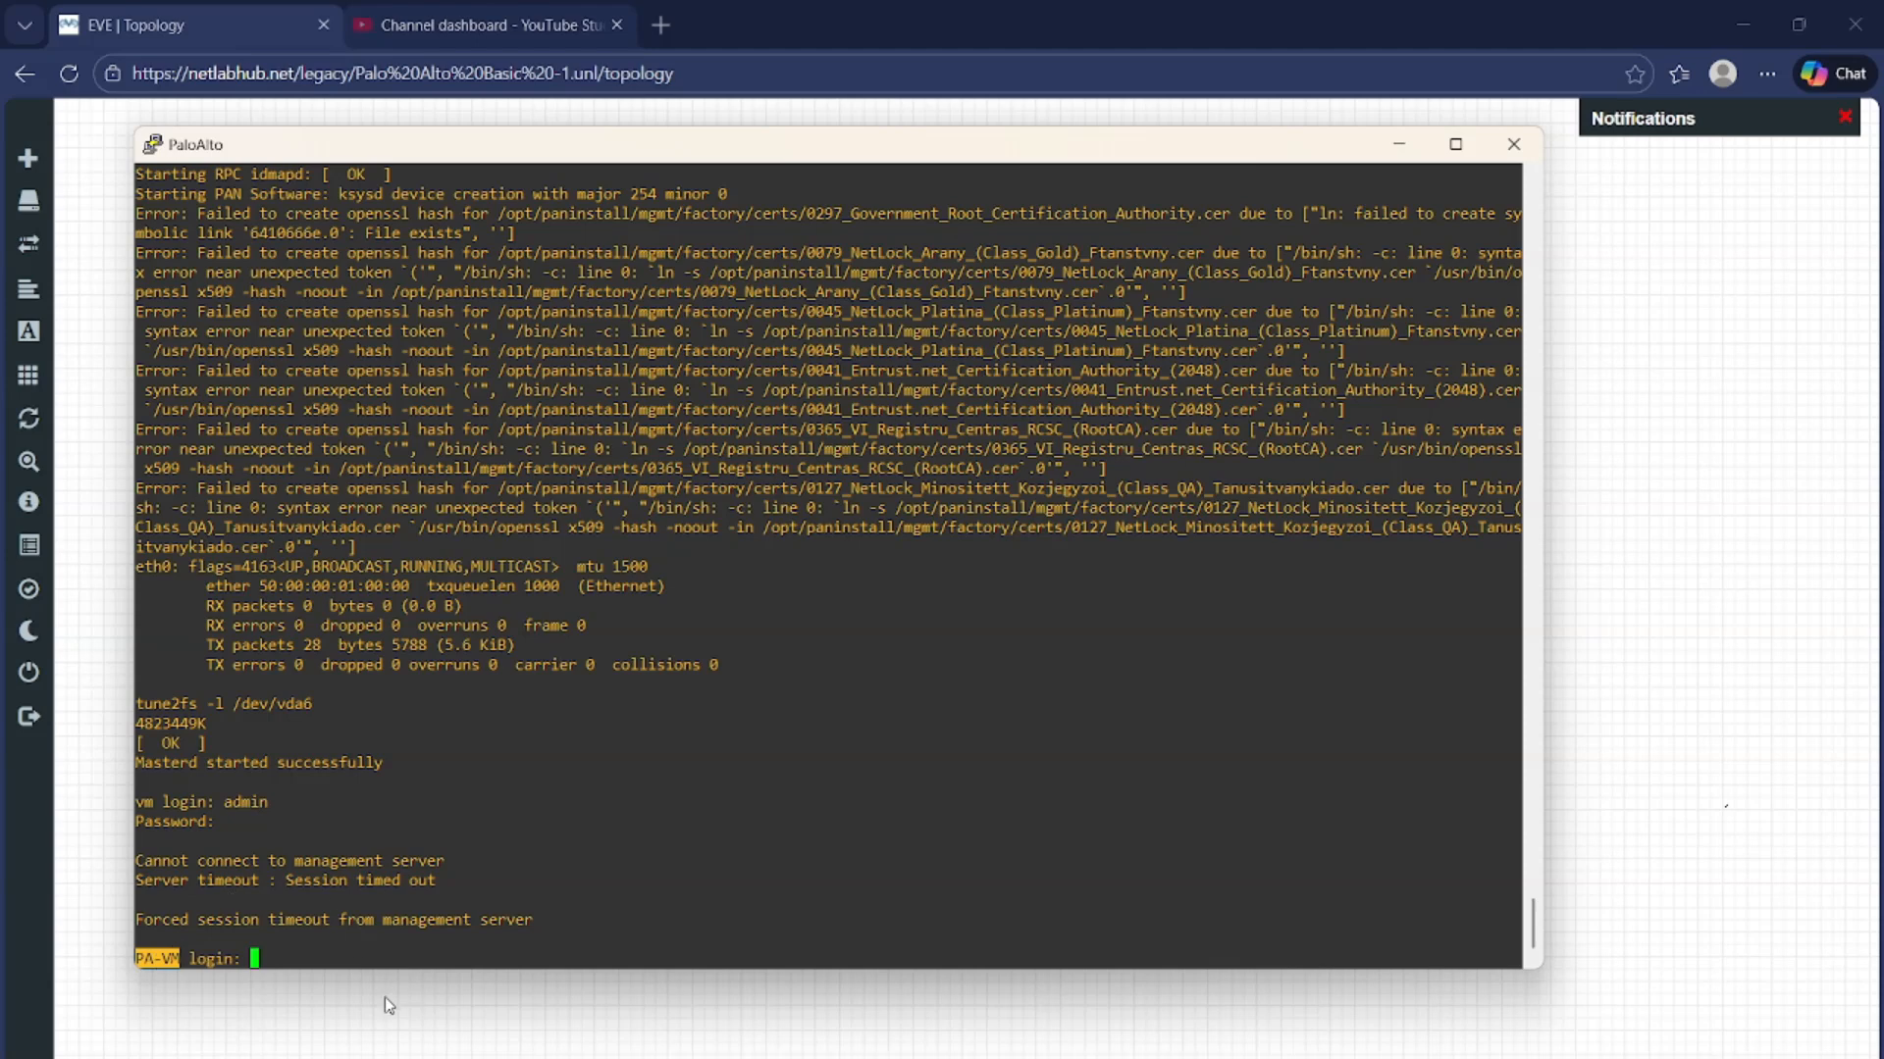
pyautogui.click(402, 961)
# Log in as admin and replace the default password, entering old, new and confirmation
pyautogui.write('admin')
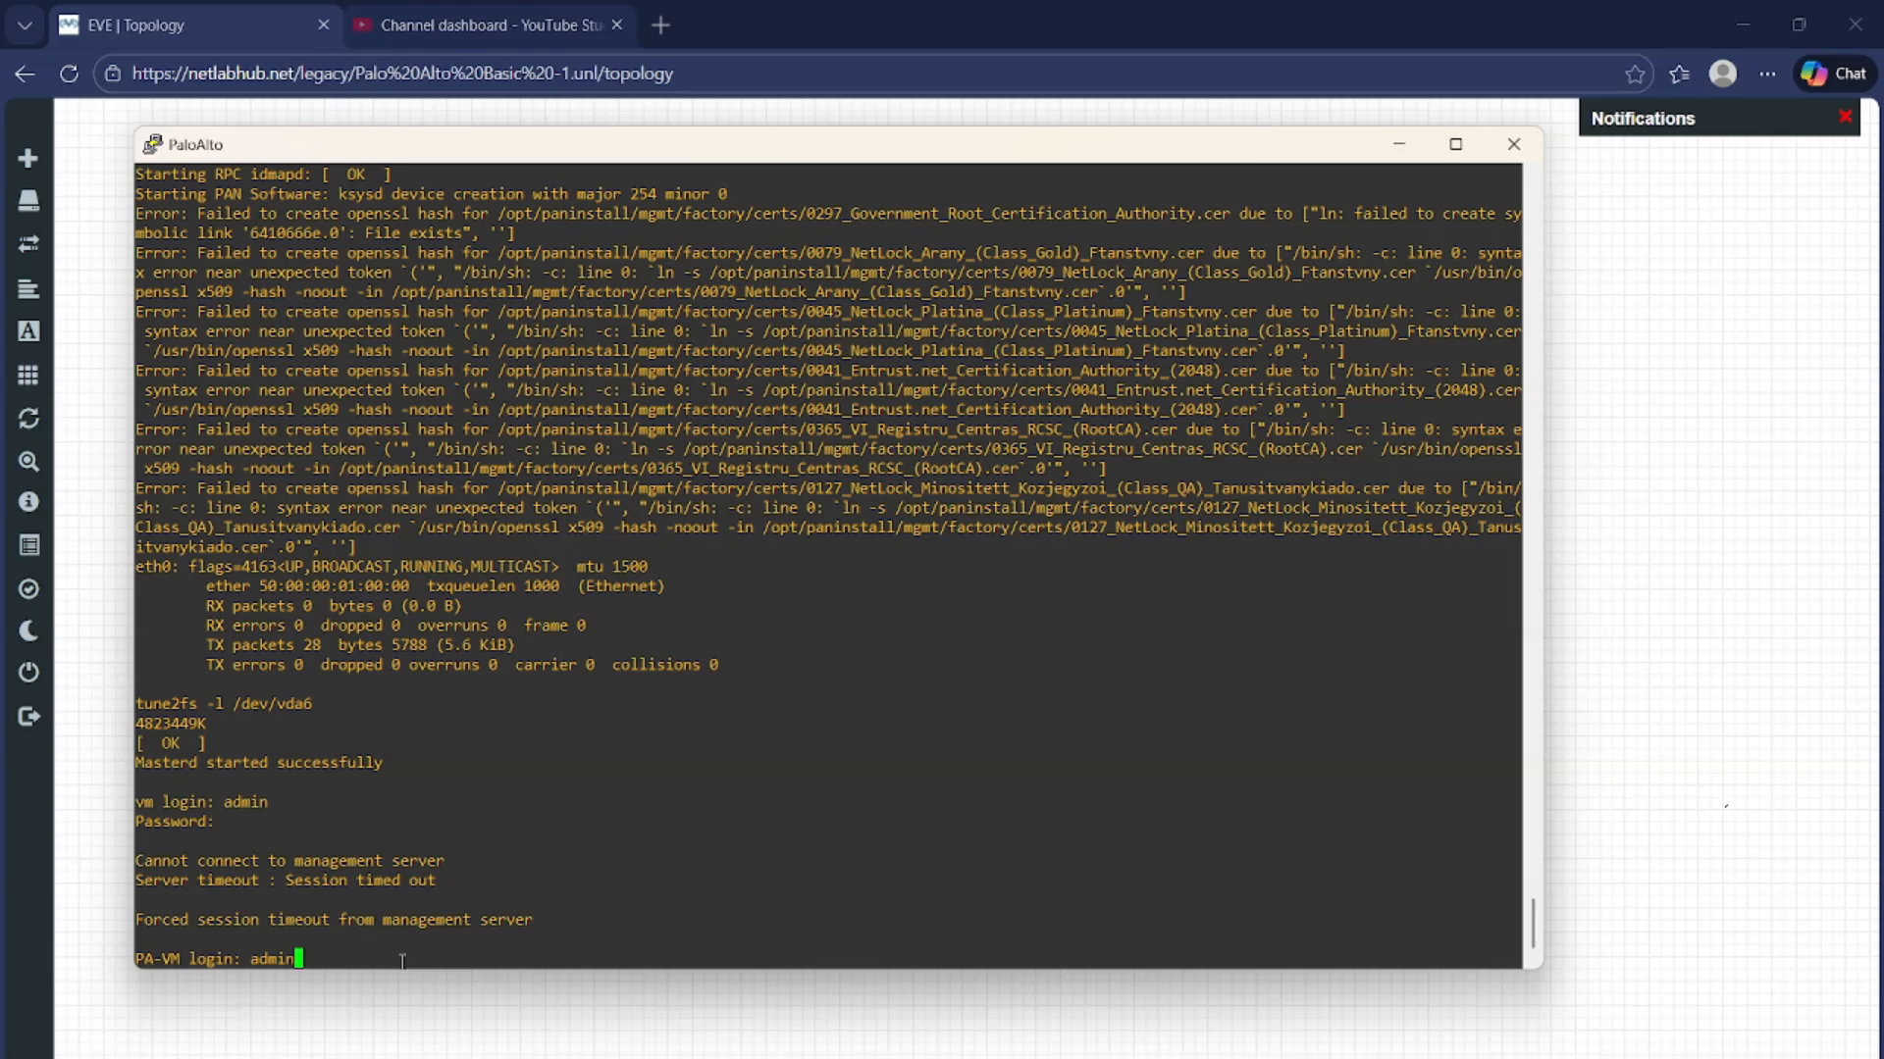
pyautogui.press('Return')
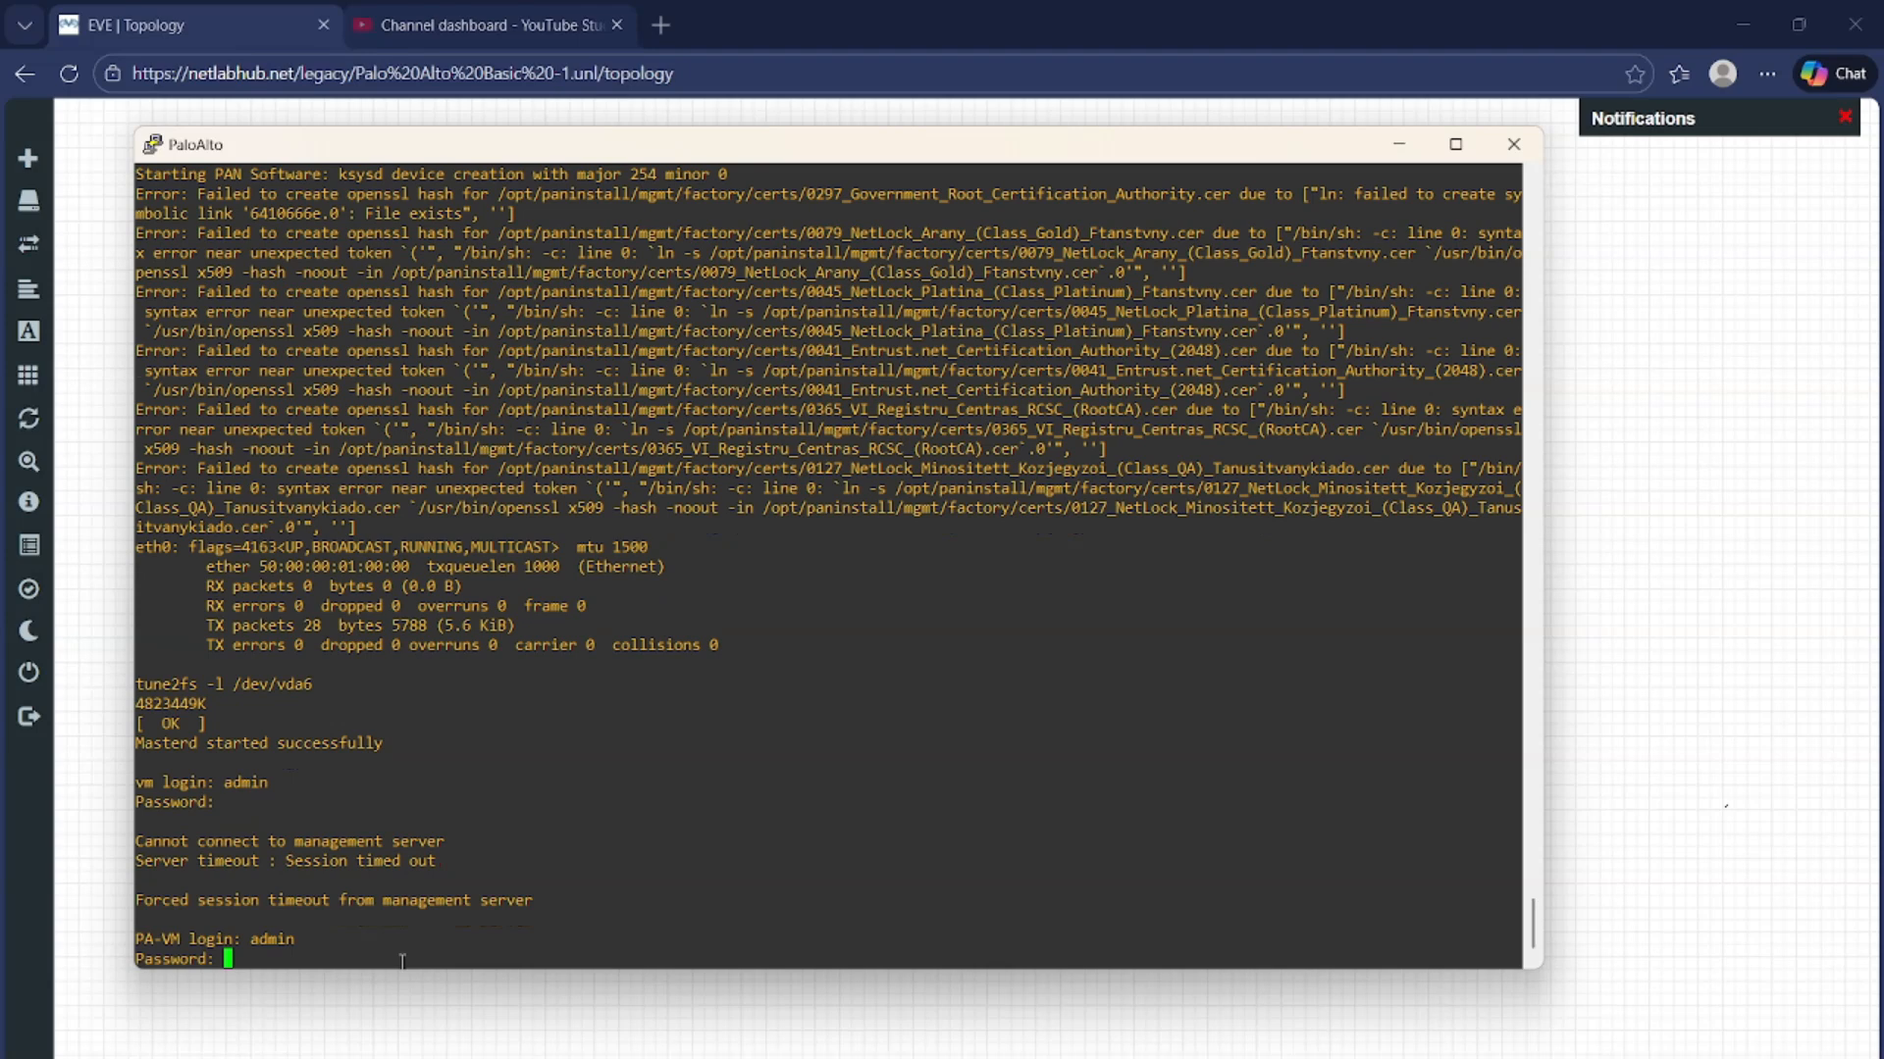
pyautogui.press('Return')
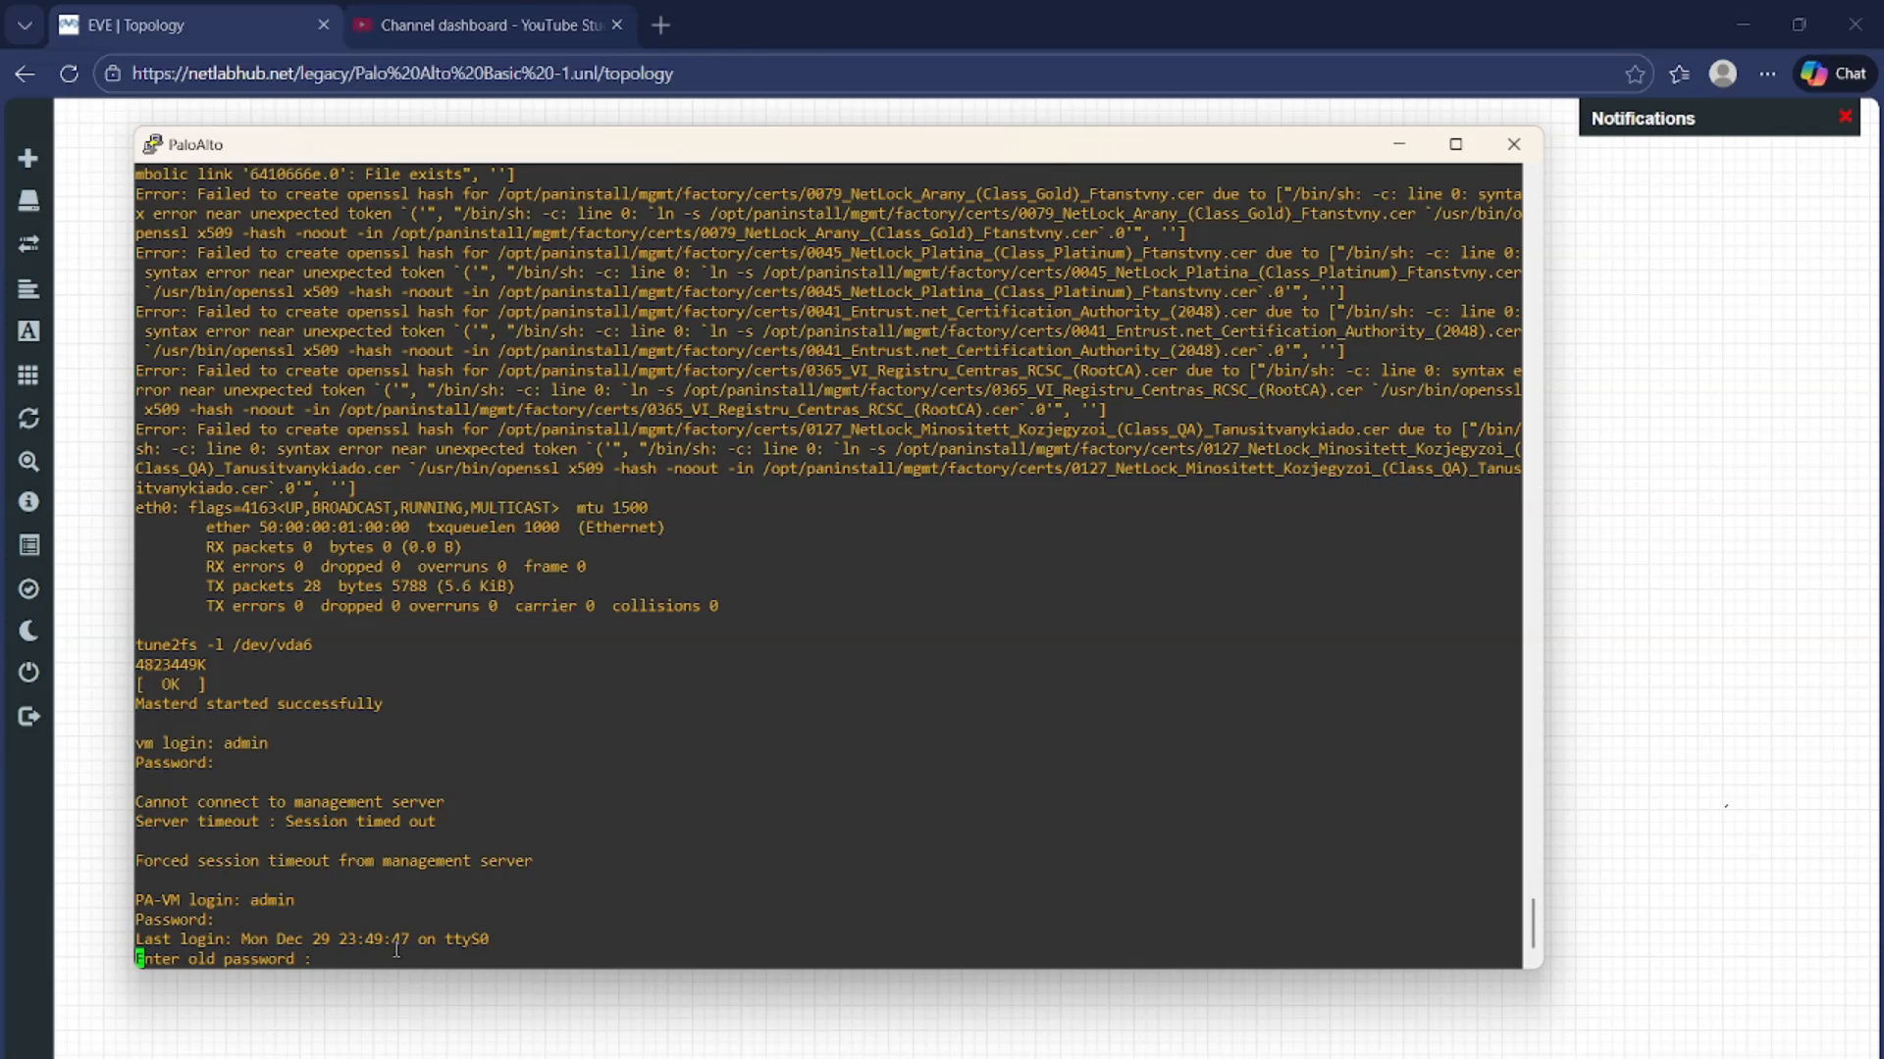
pyautogui.press('Return')
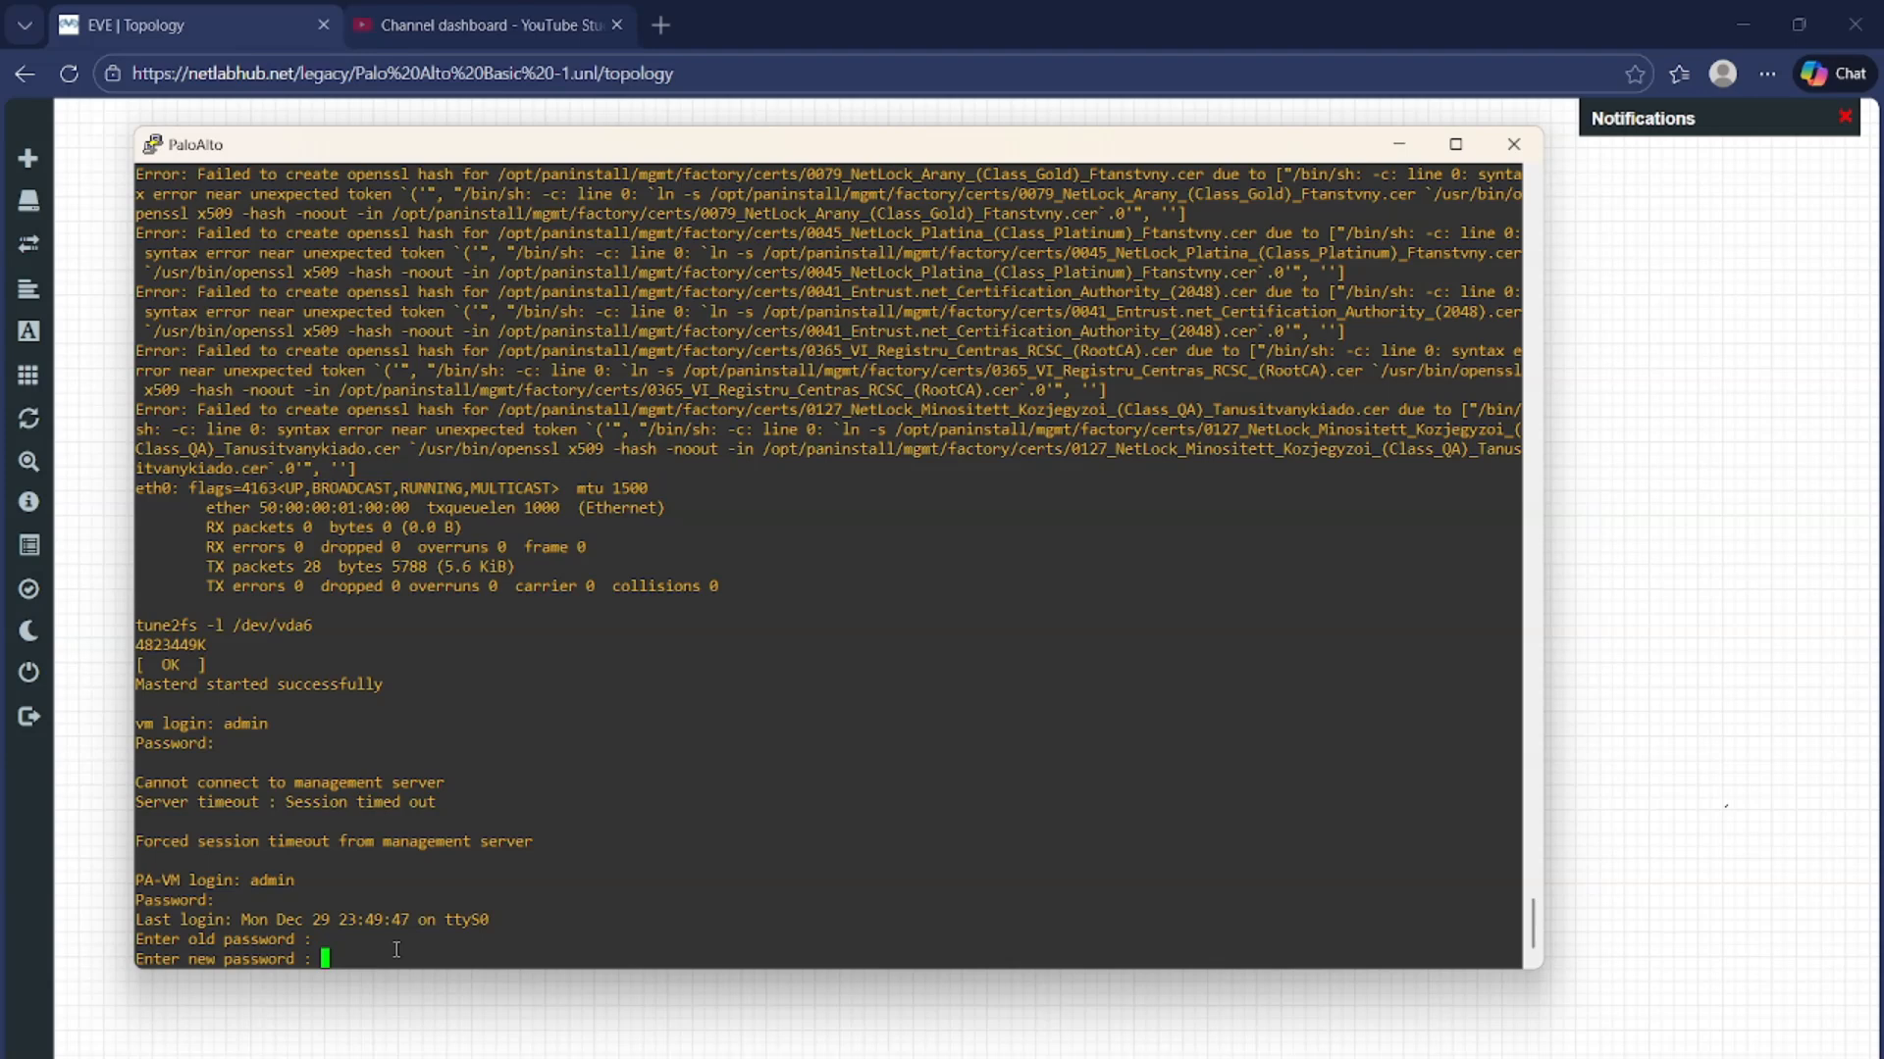
pyautogui.press('Return')
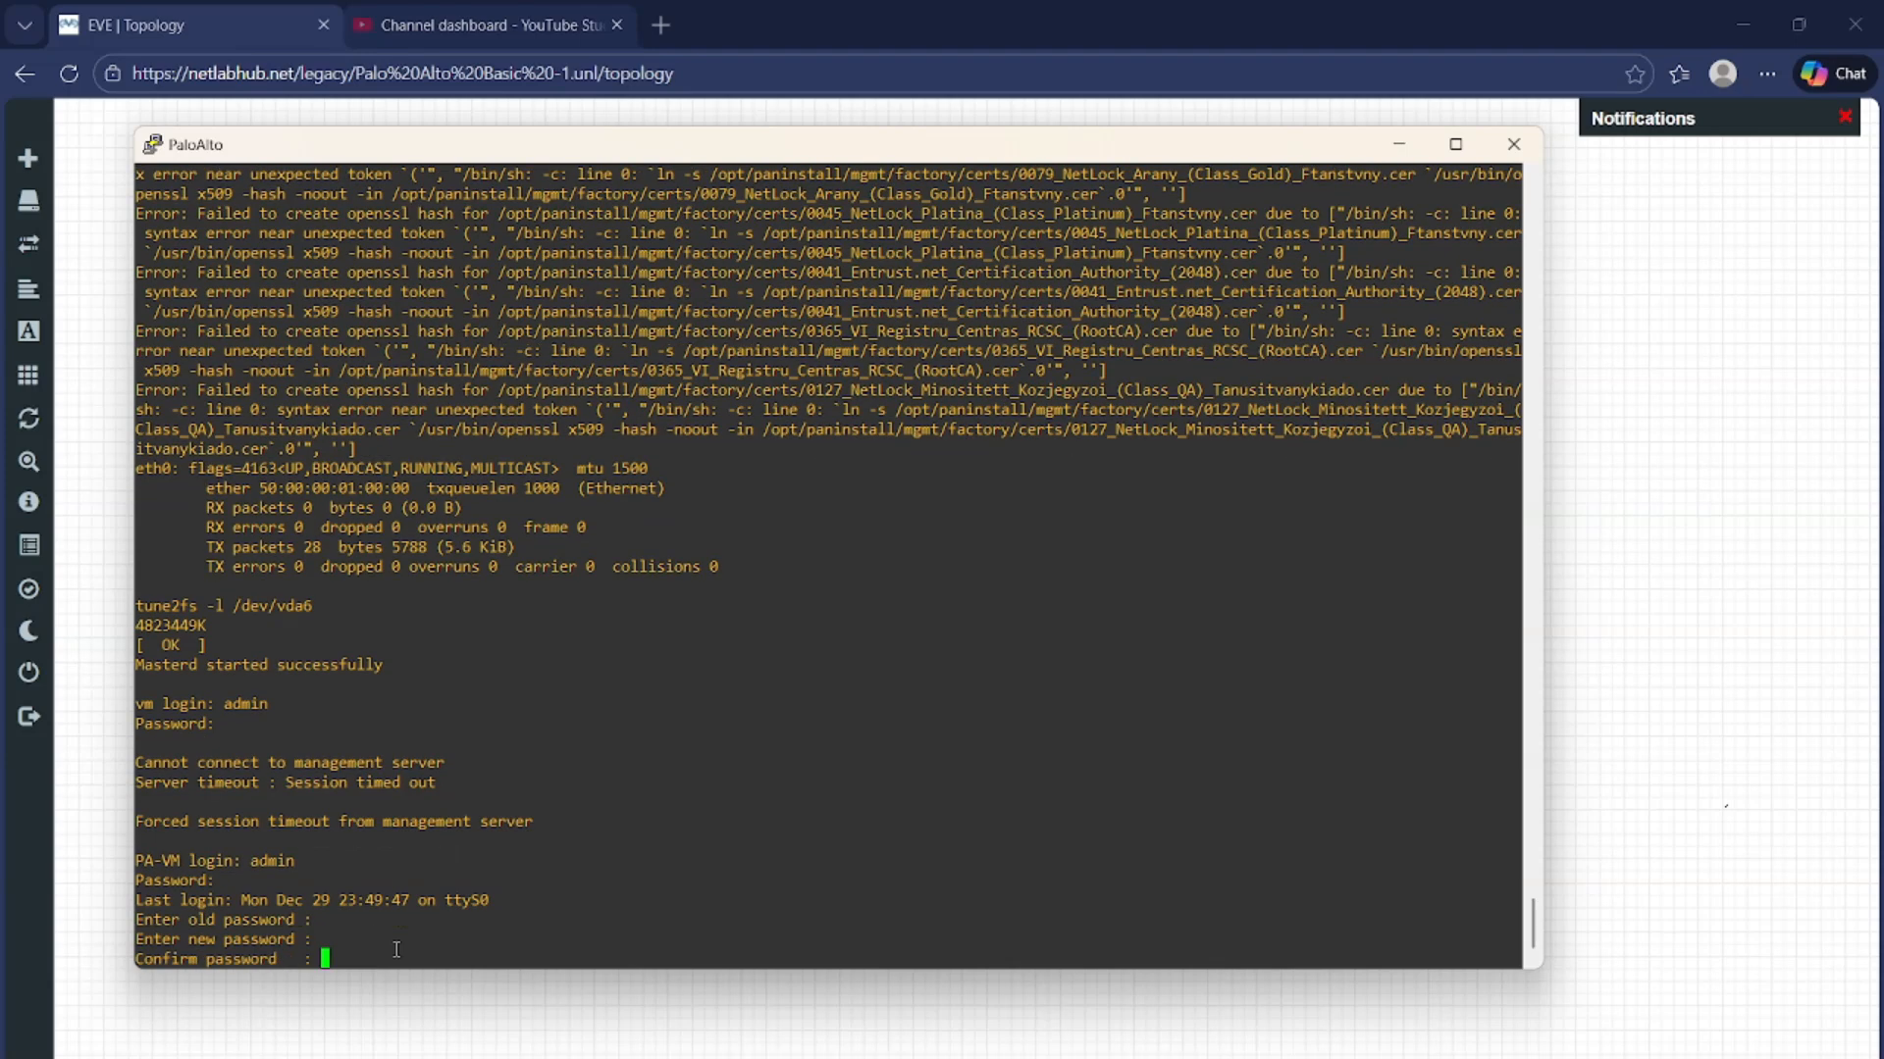
pyautogui.press('Return')
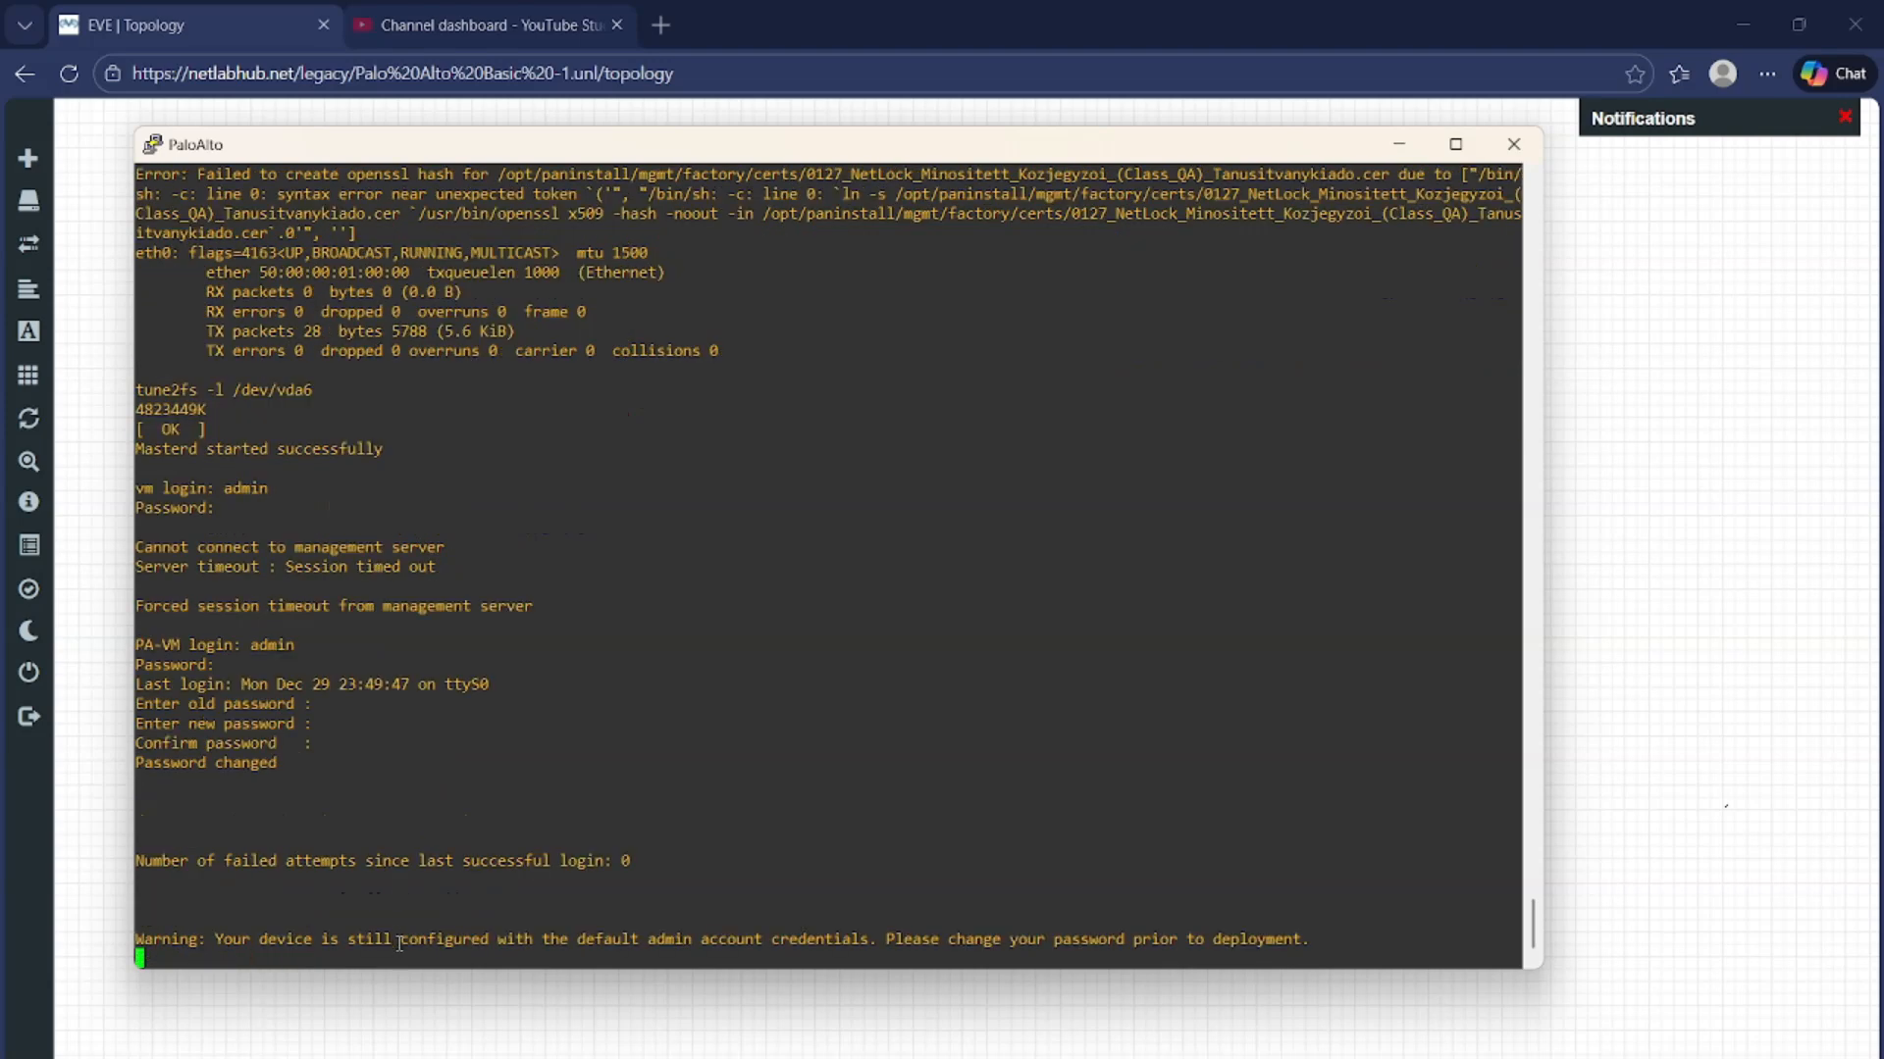
pyautogui.press('Return')
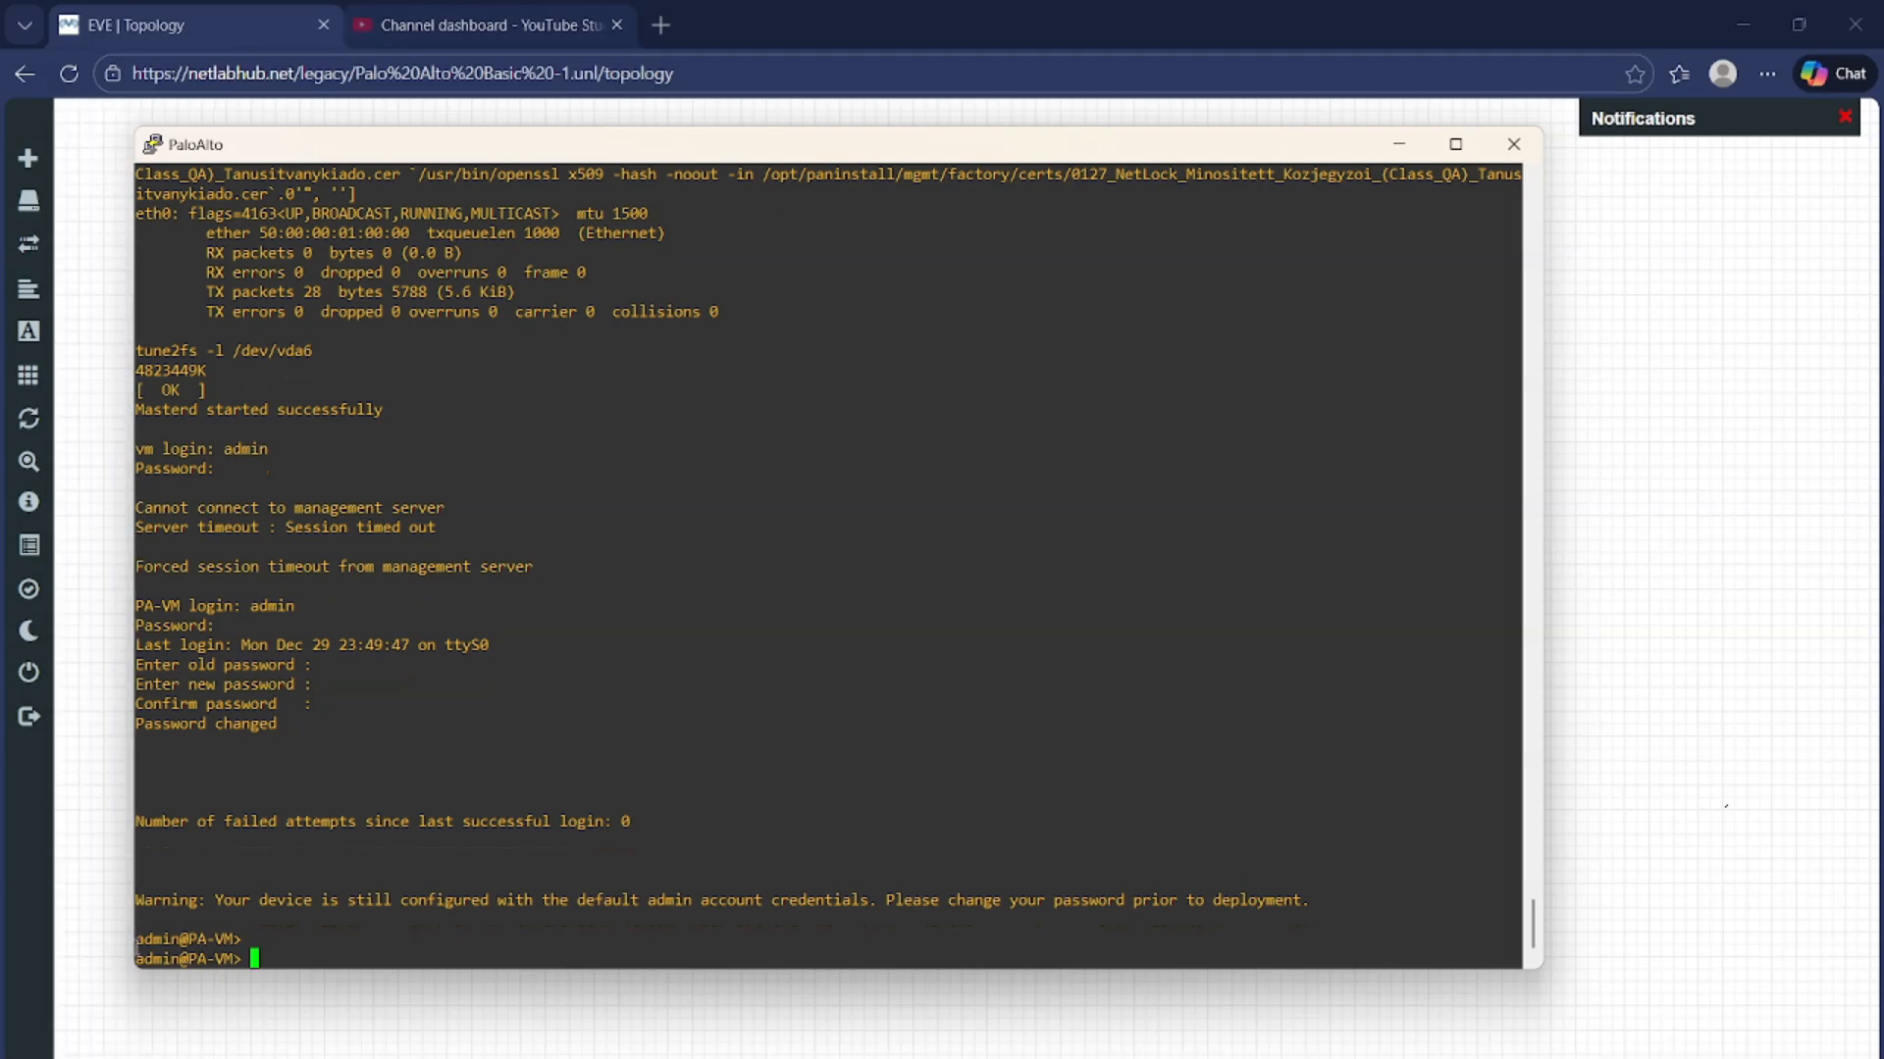
# Highlight the admin@PA-VM> prompt and the earlier login lines in the console
pyautogui.moveTo(135, 939); pyautogui.dragTo(218, 944)
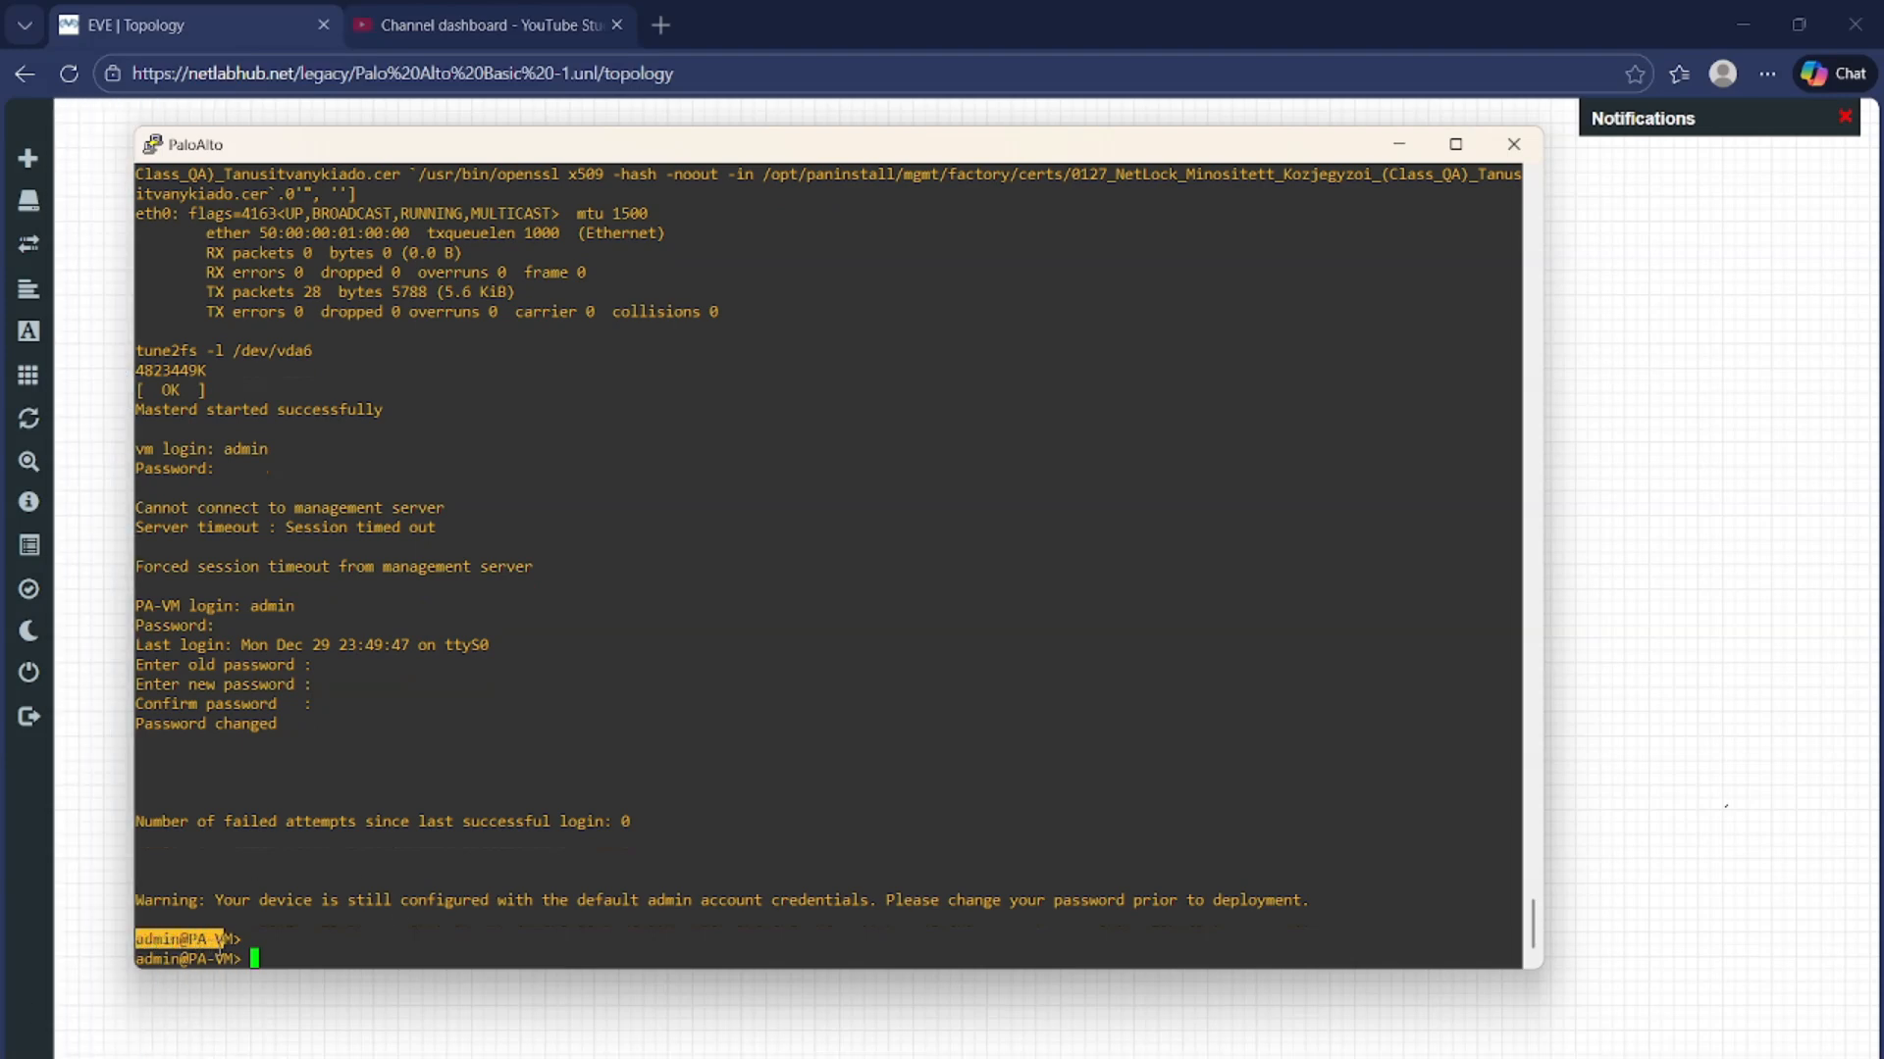
pyautogui.tripleClick(219, 942)
pyautogui.scroll(5, 219, 633)
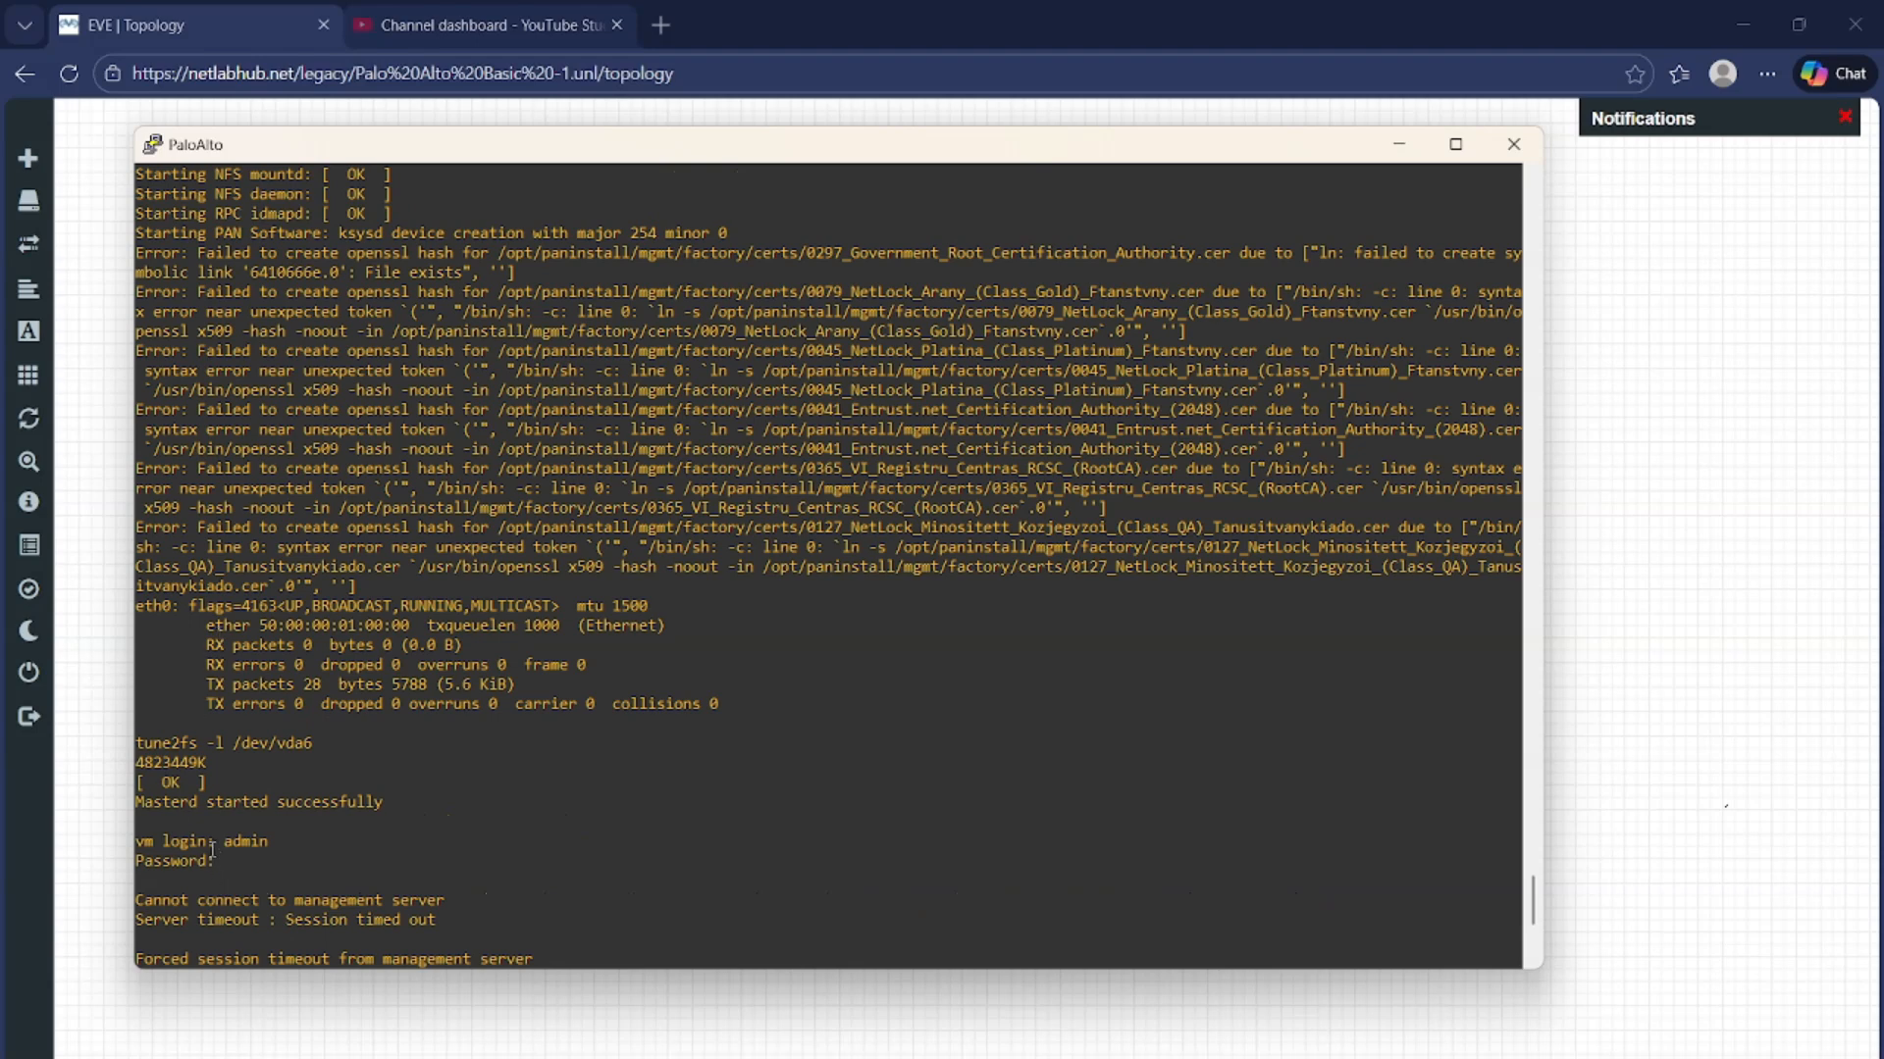
pyautogui.moveTo(215, 842); pyautogui.dragTo(144, 836)
pyautogui.scroll(-5, 246, 814)
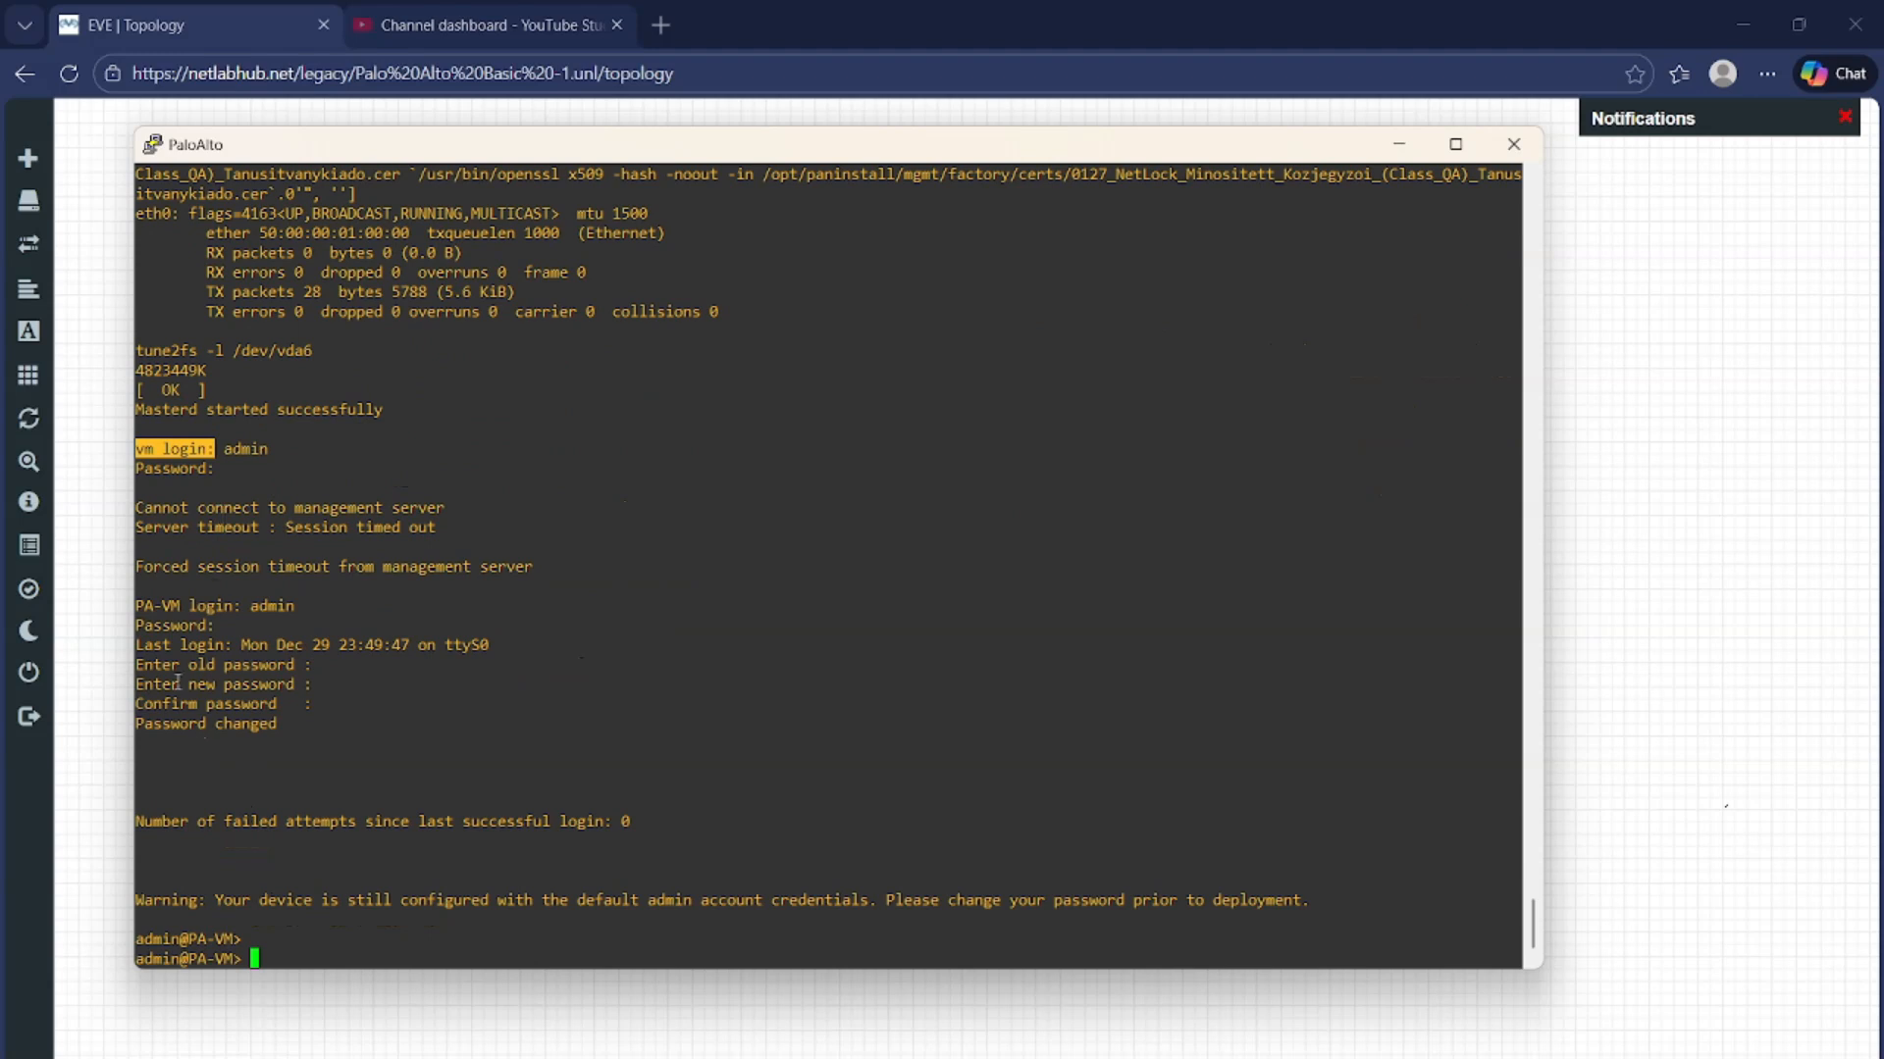
pyautogui.tripleClick(149, 605)
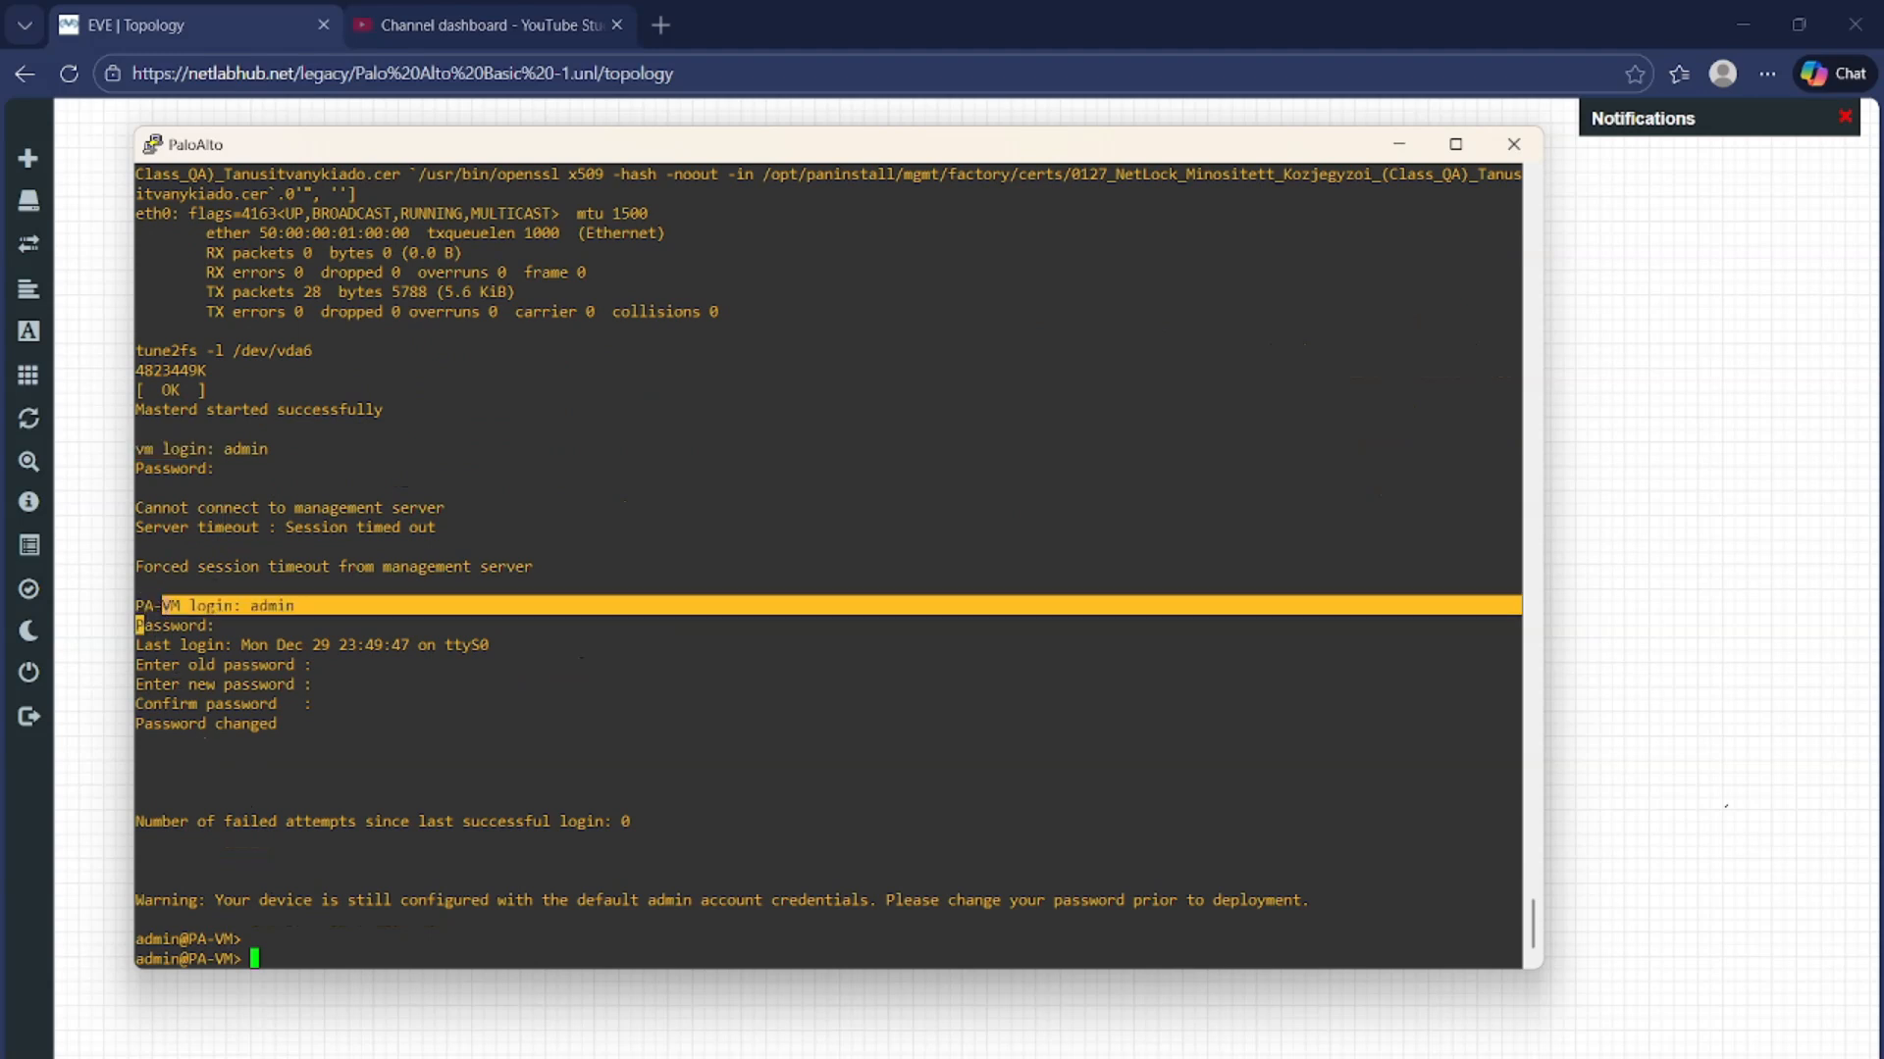
pyautogui.click(157, 605)
pyautogui.moveTo(142, 623); pyautogui.dragTo(146, 609)
# Minimize PuTTY and close the old ping Command Prompt in the Windows VM
pyautogui.click(1398, 144)
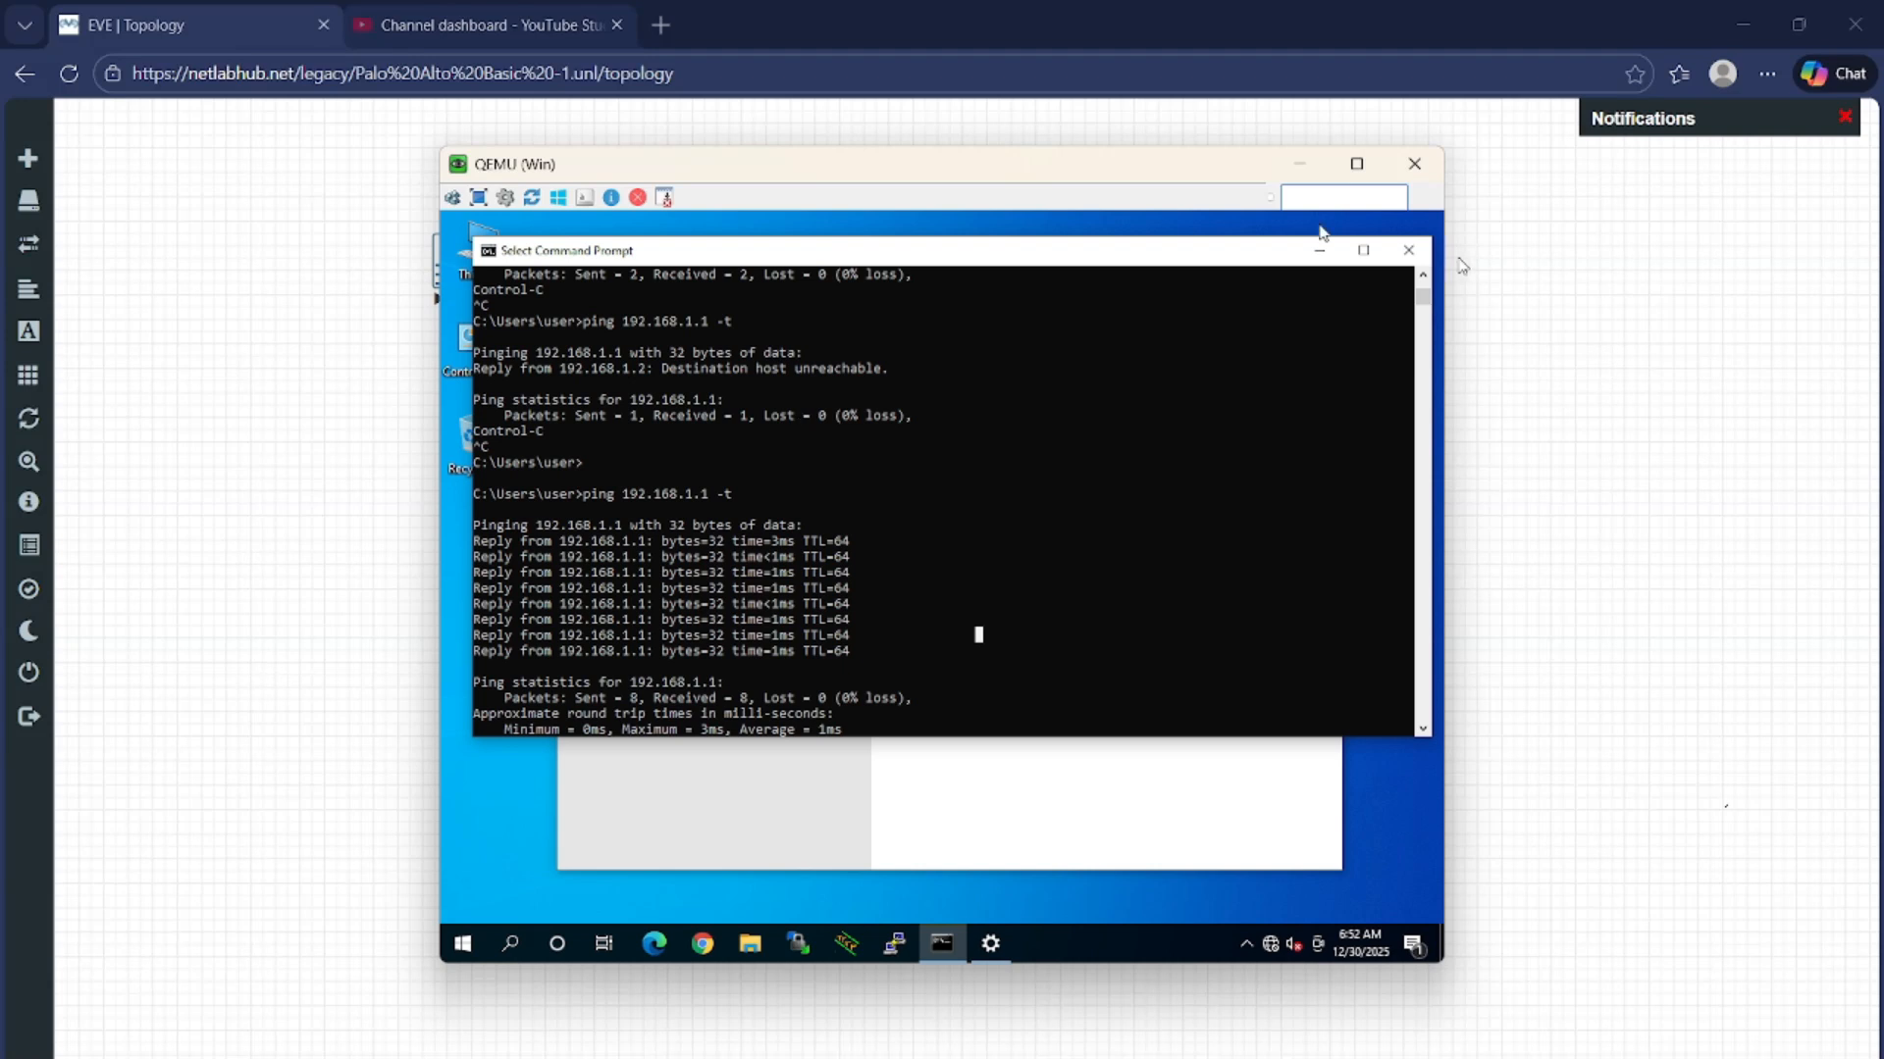
pyautogui.click(1407, 250)
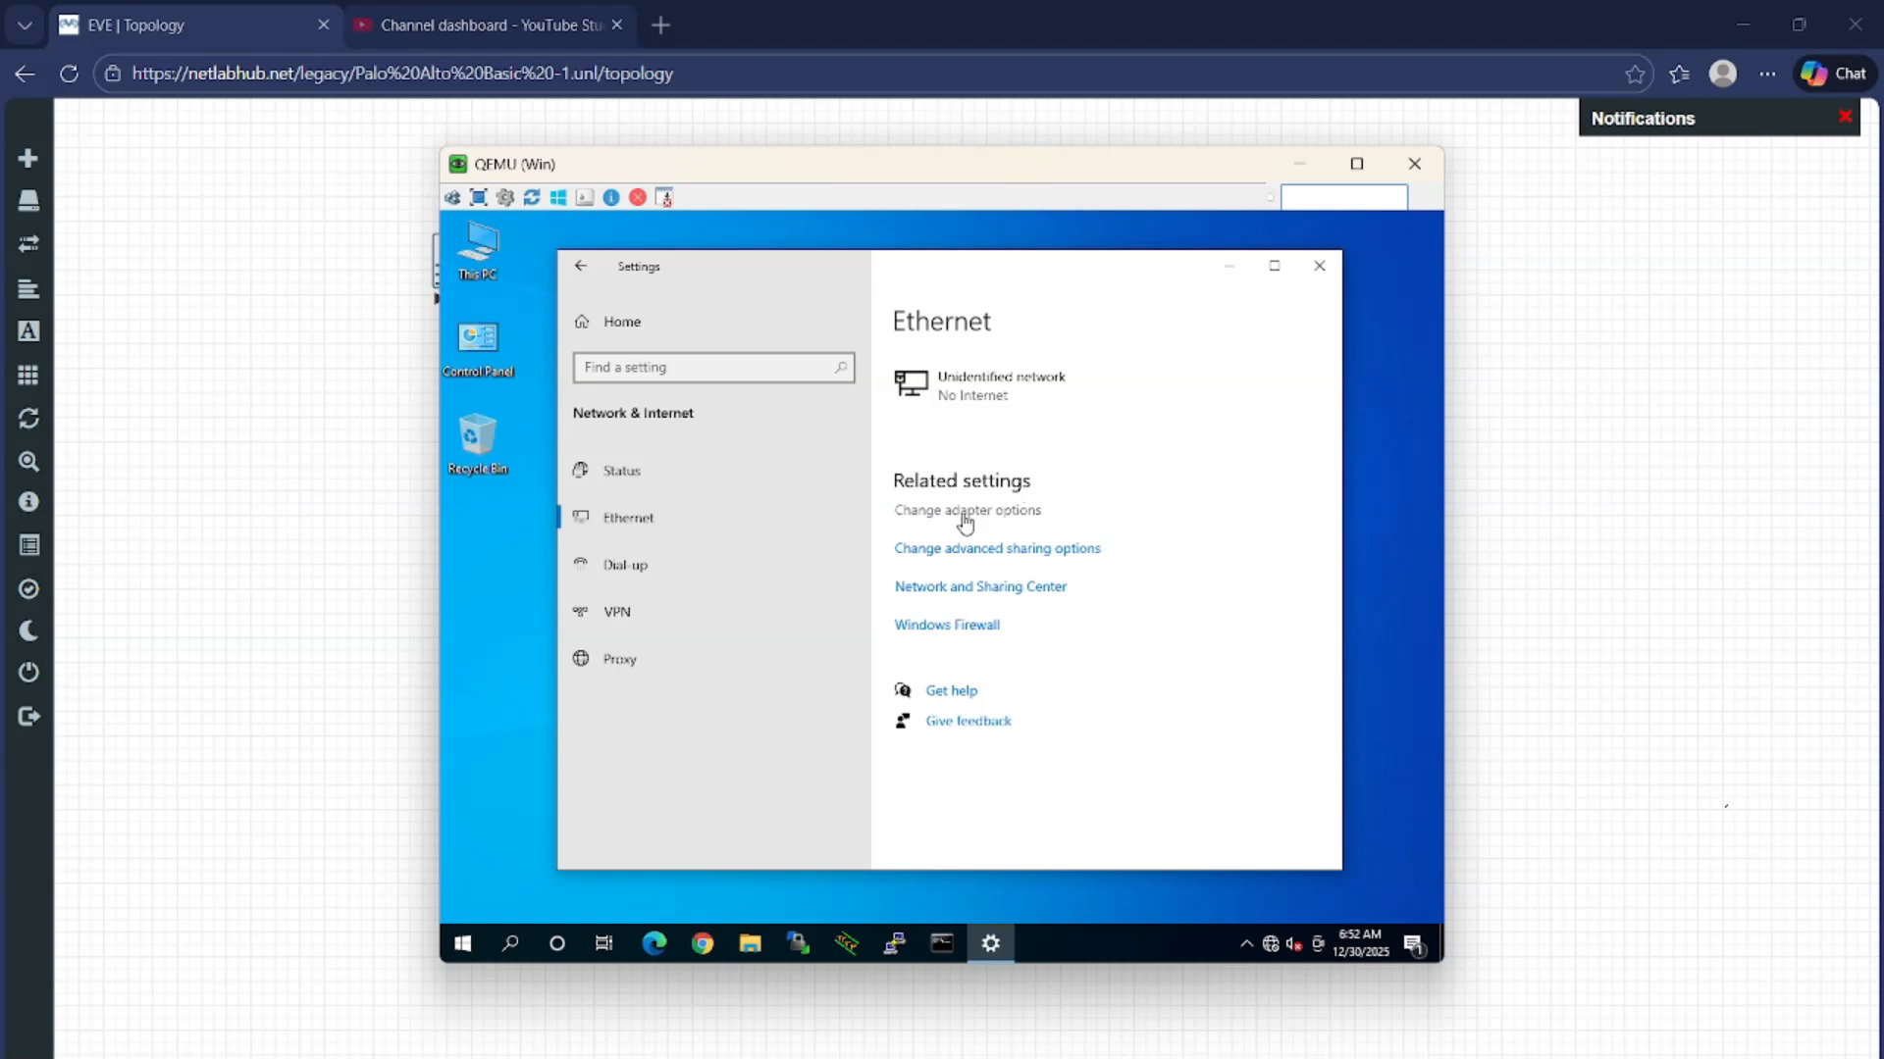
pyautogui.click(1024, 508)
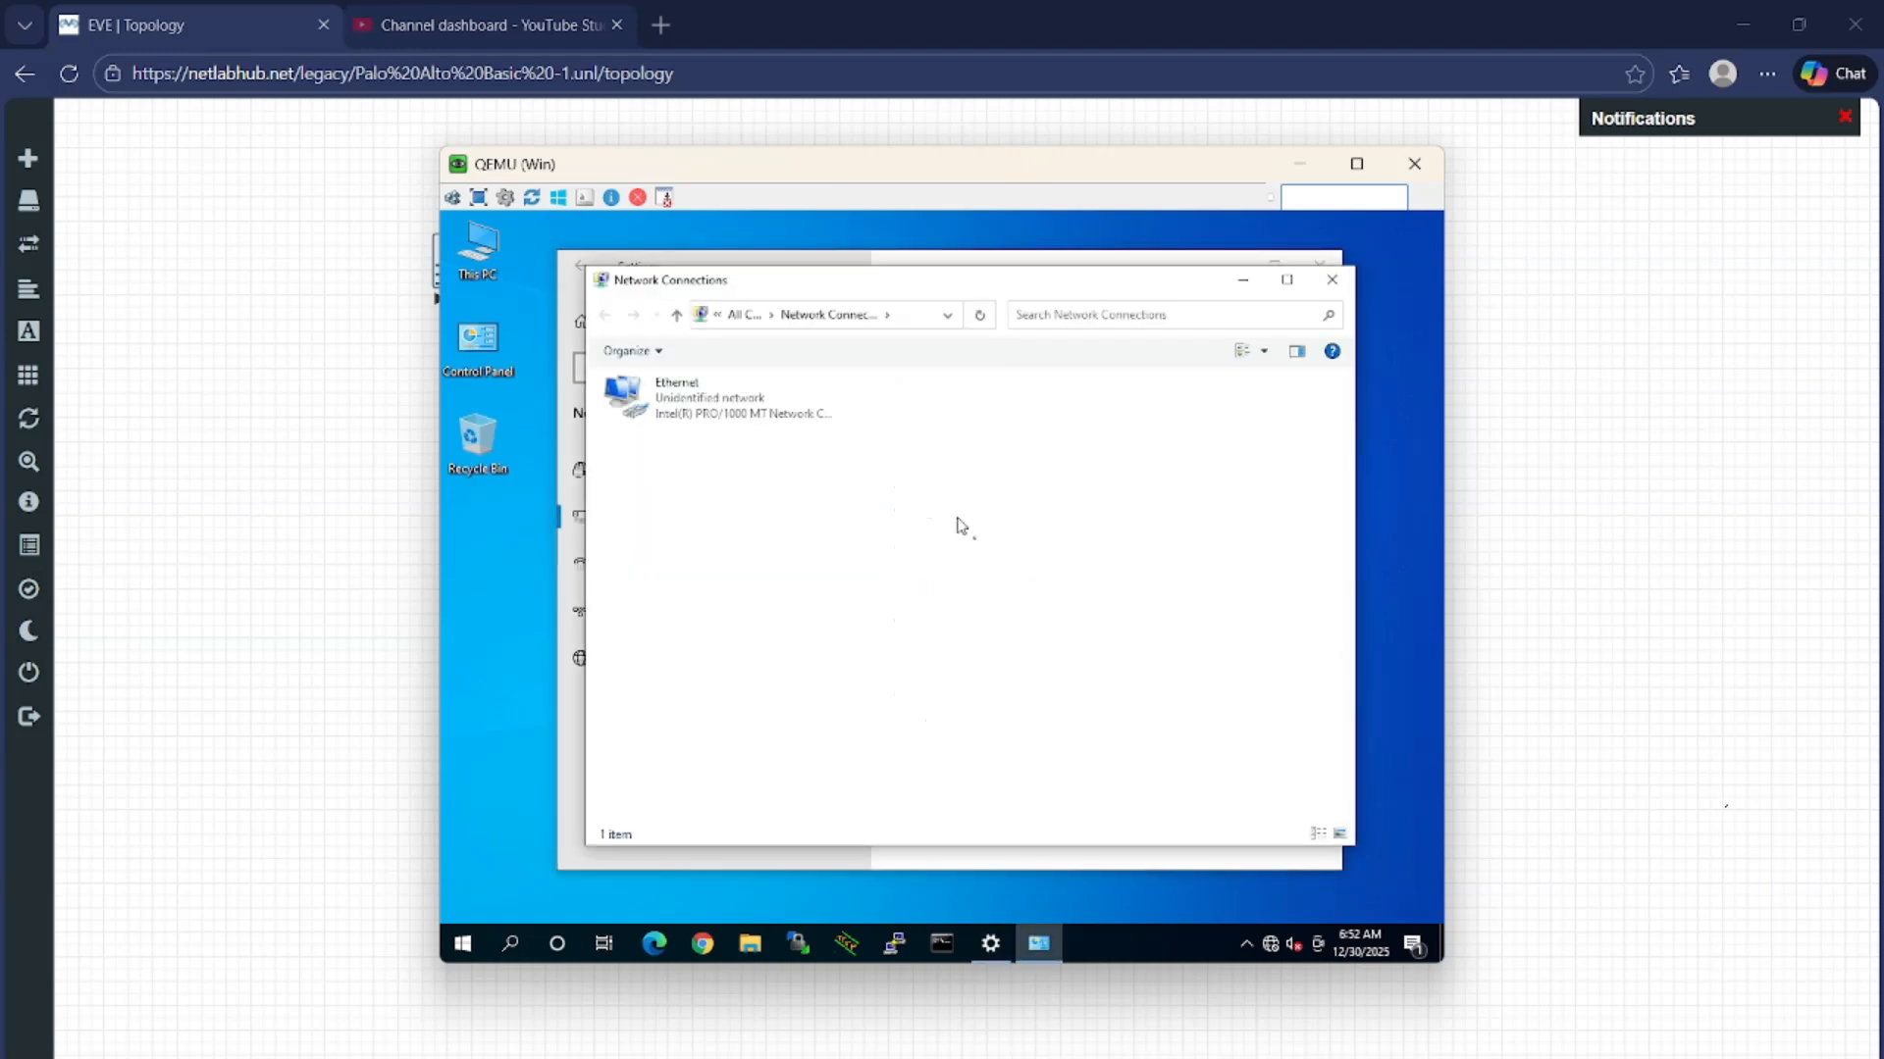
pyautogui.rightClick(738, 403)
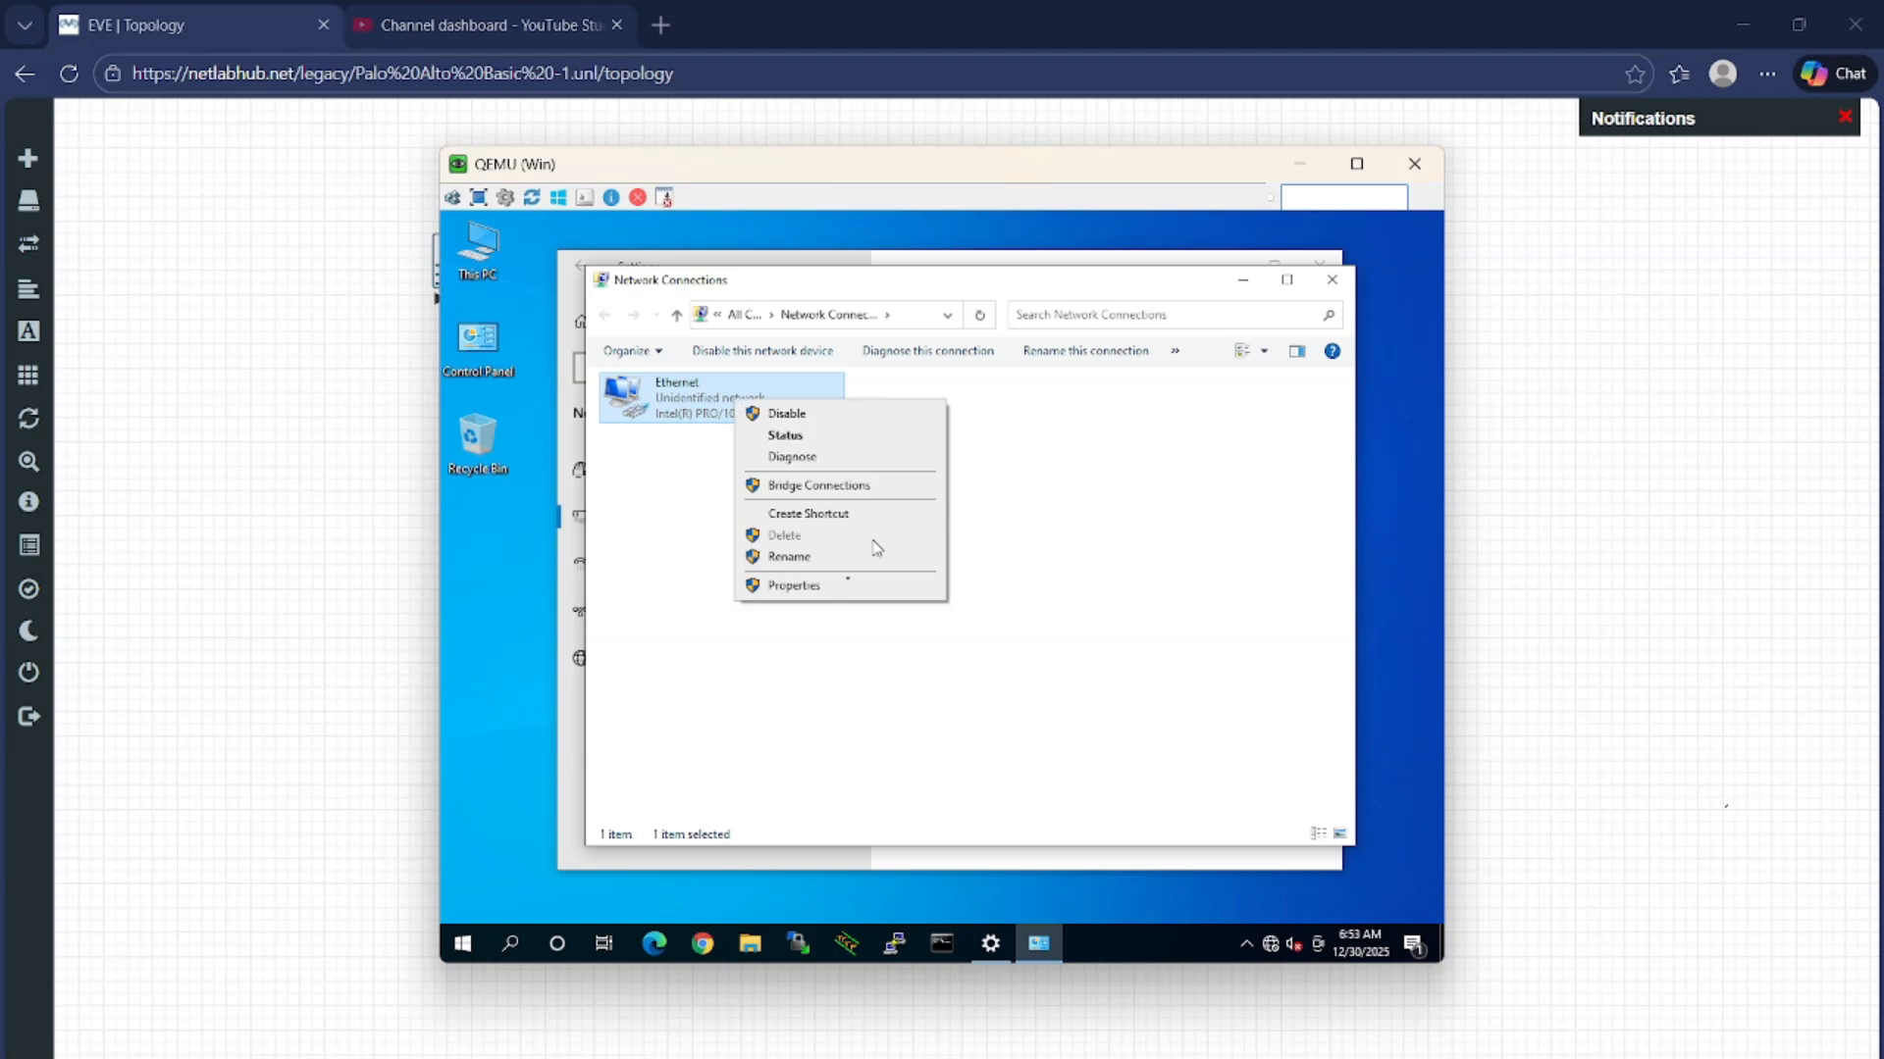
pyautogui.click(795, 585)
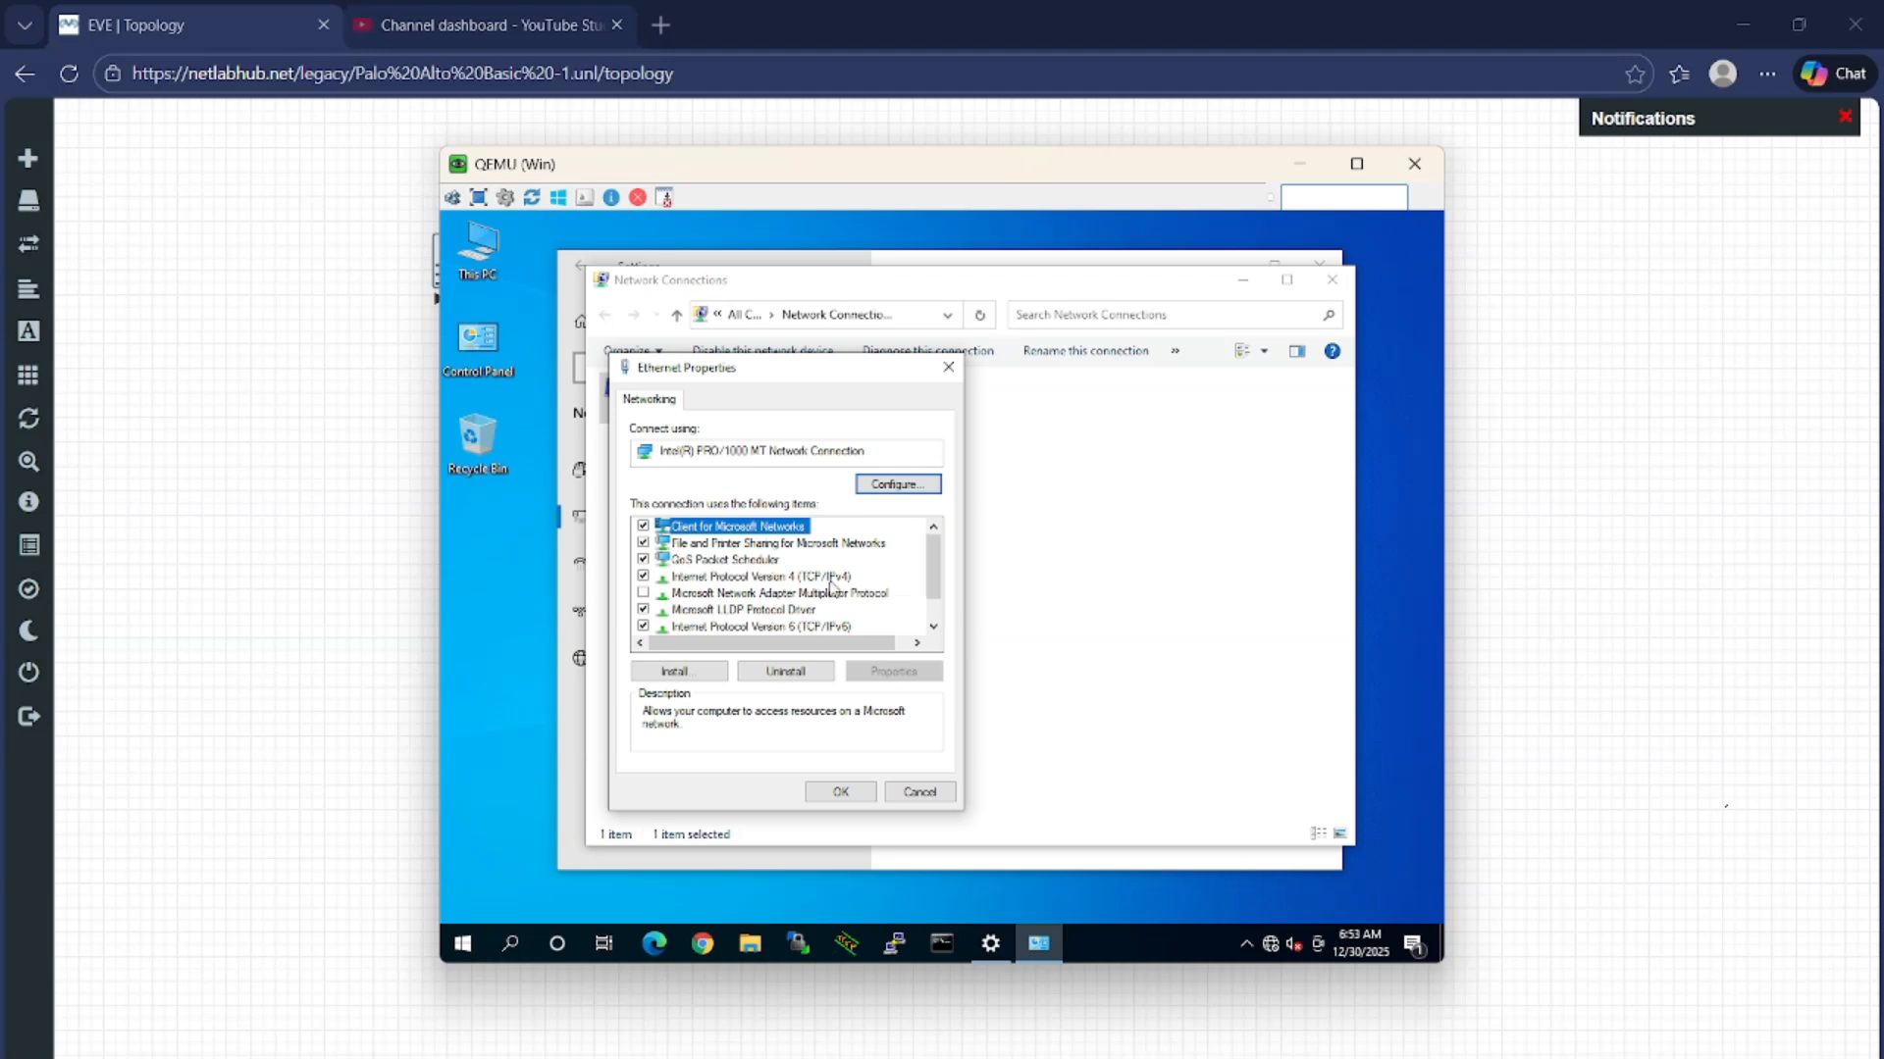
pyautogui.doubleClick(830, 580)
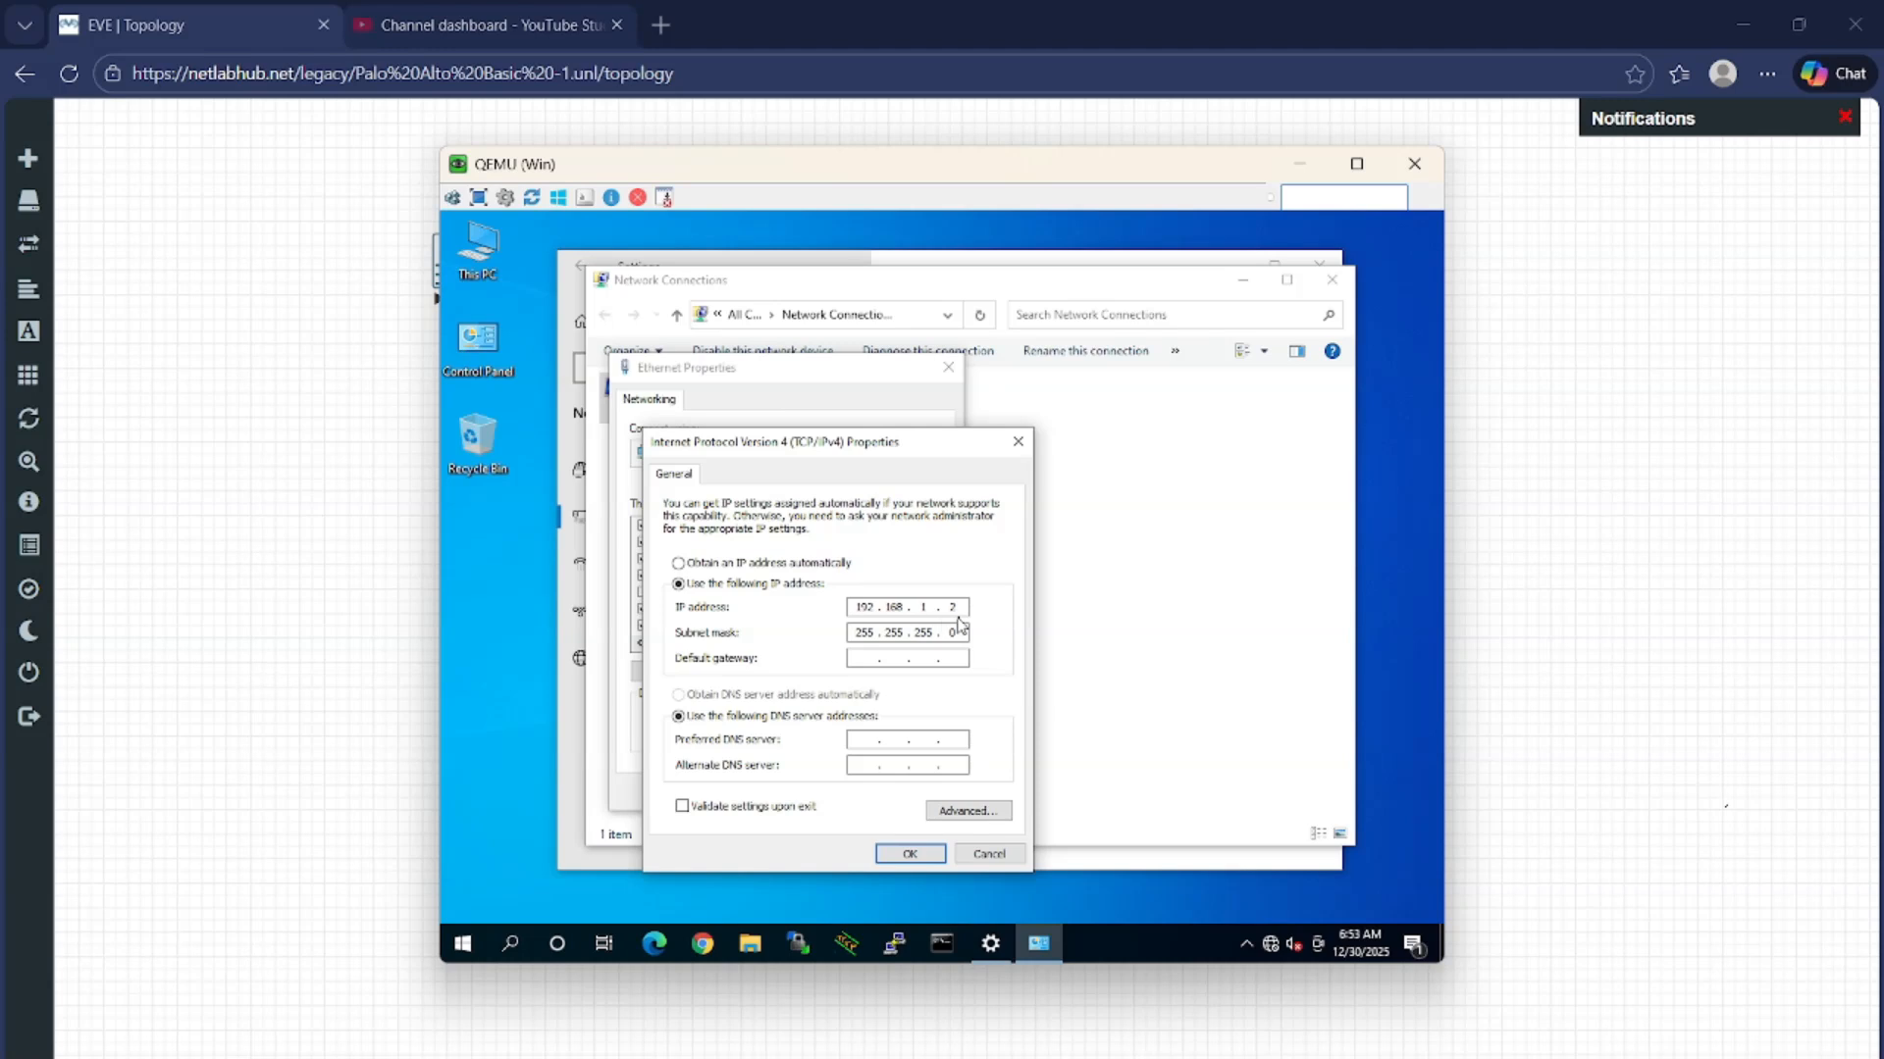
pyautogui.click(910, 855)
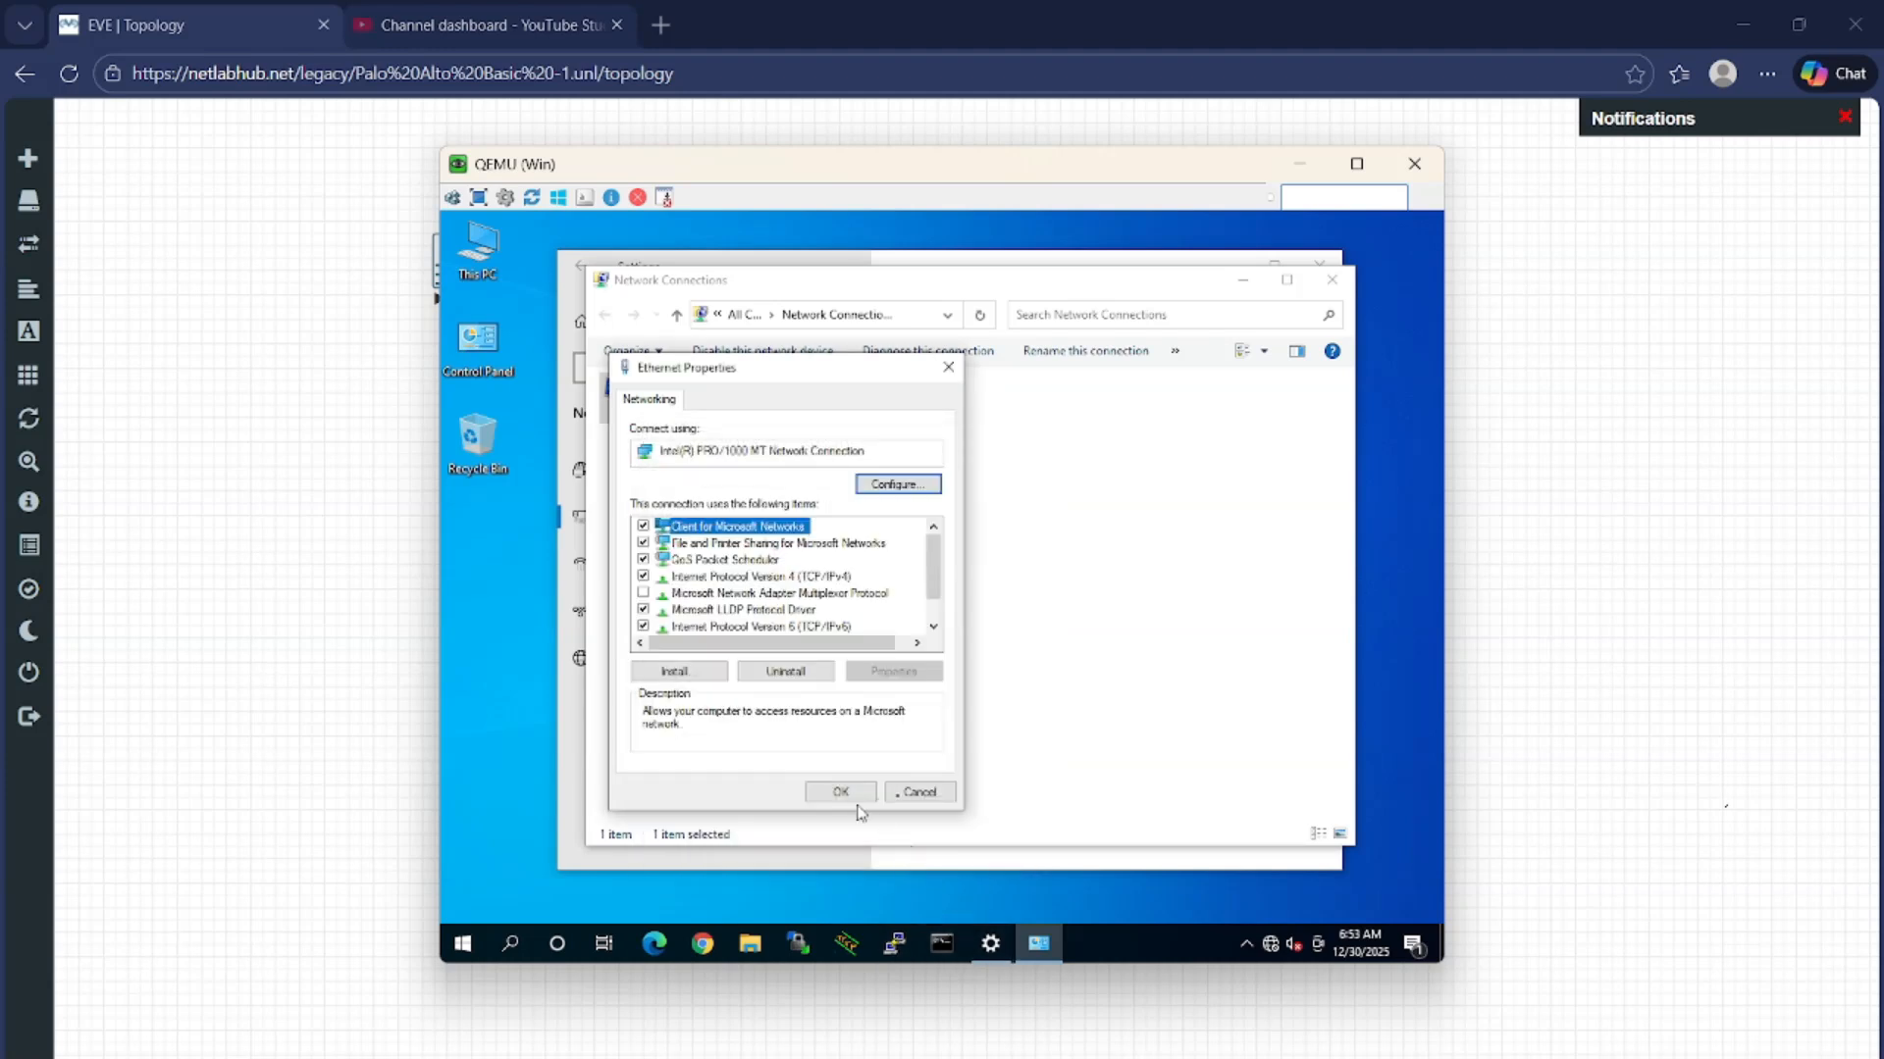
pyautogui.click(917, 792)
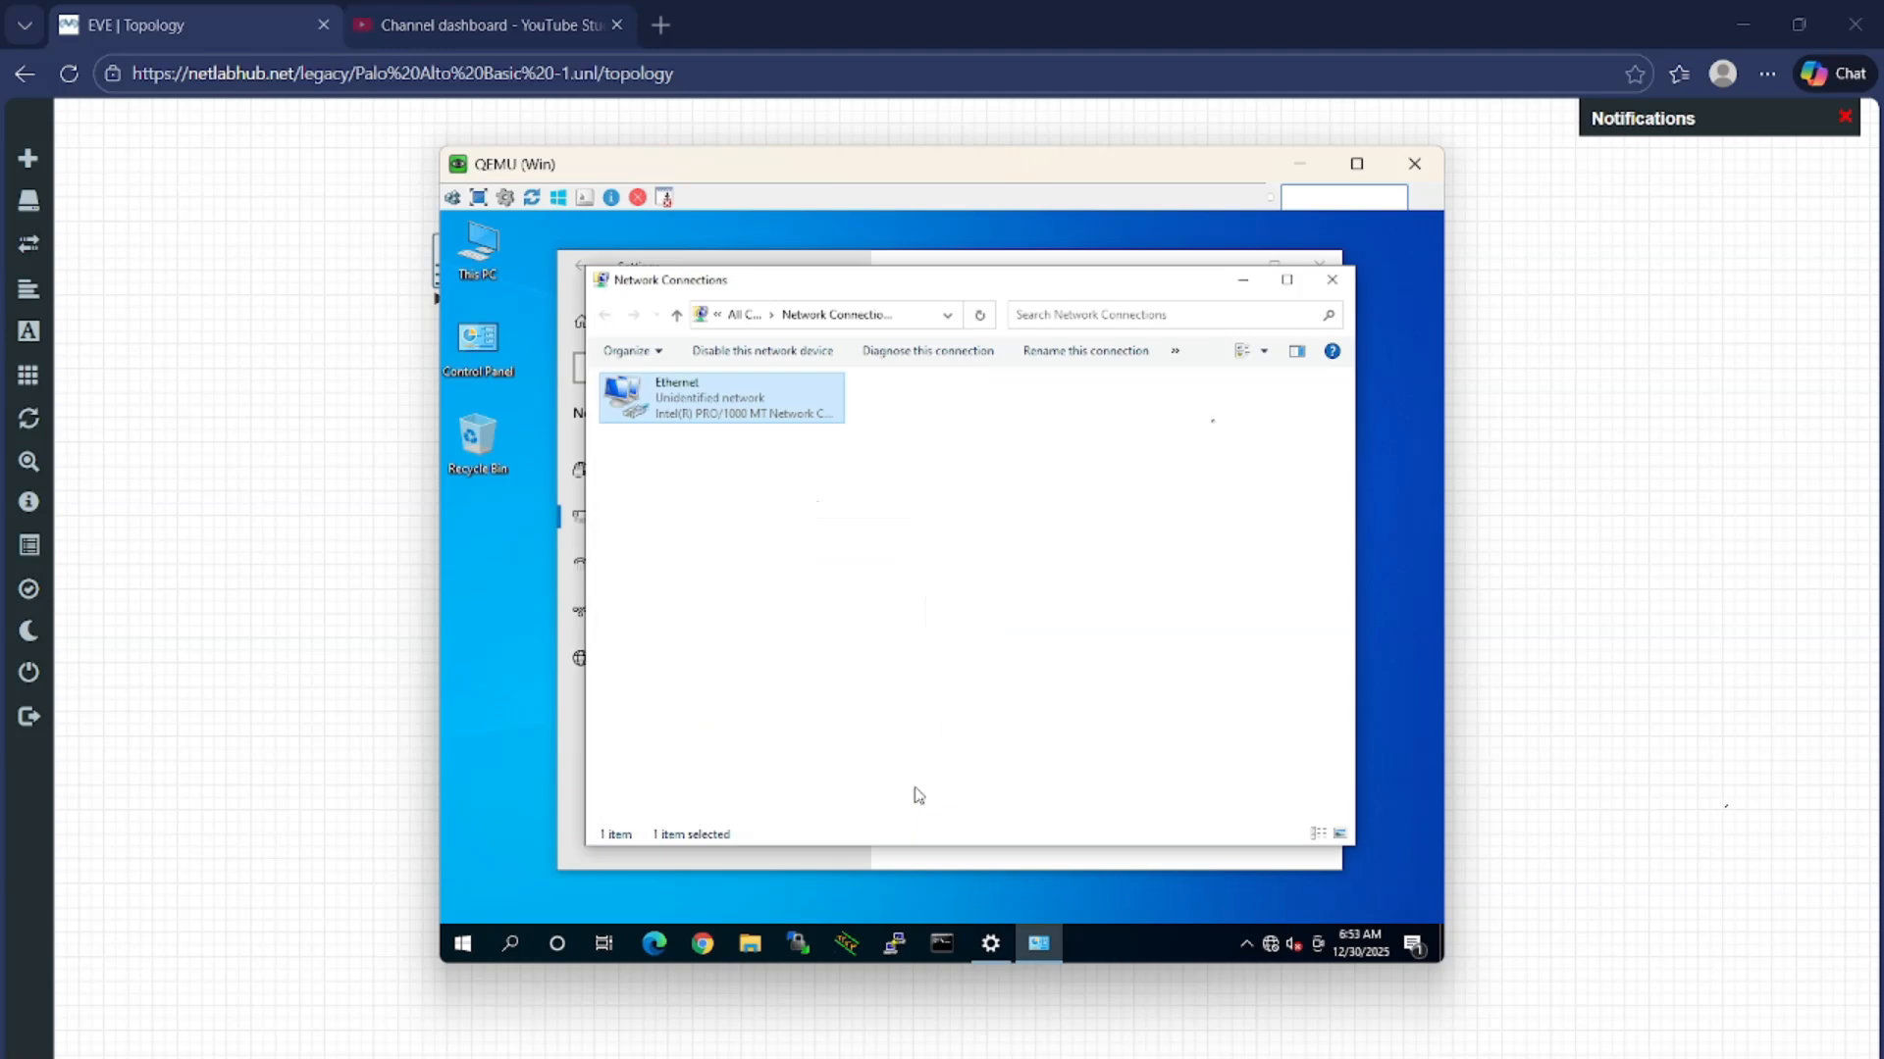
pyautogui.click(1333, 283)
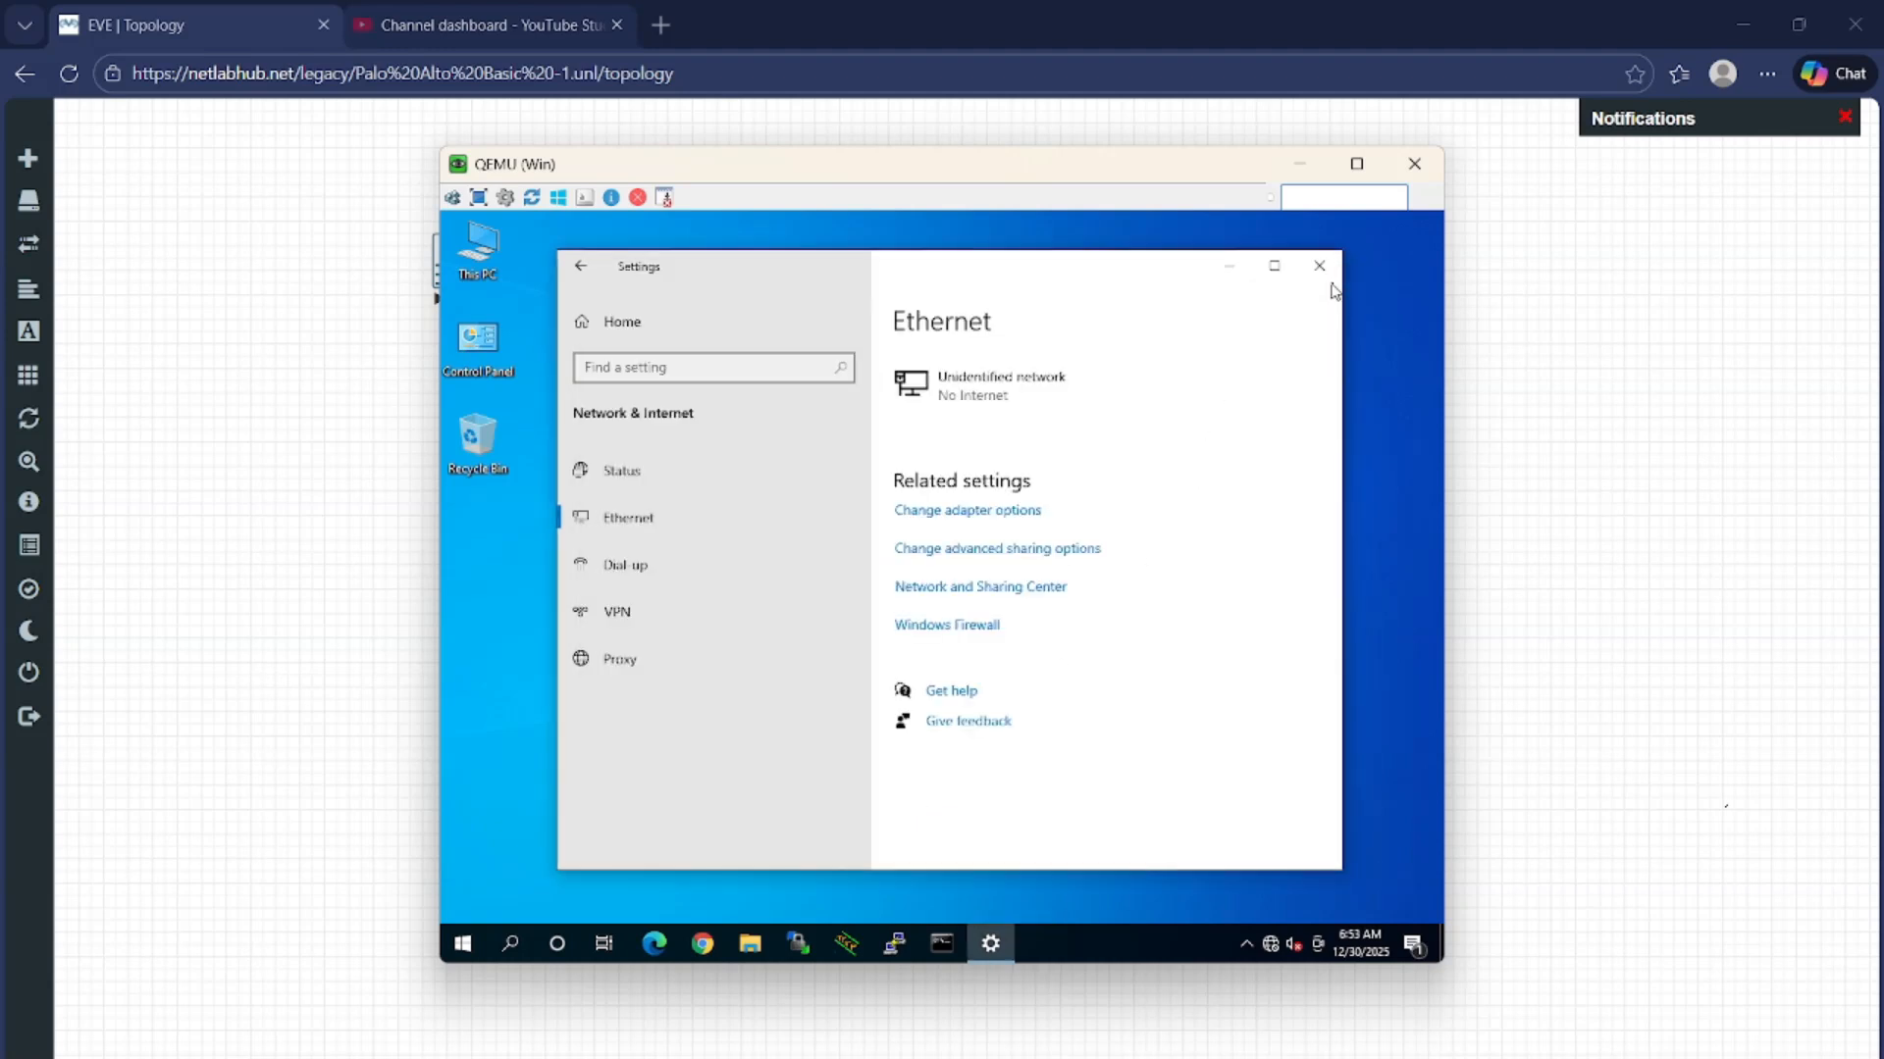
# Run 'ping 192.168.1.1 -t' in the Windows VM's Command Prompt
pyautogui.click(939, 945)
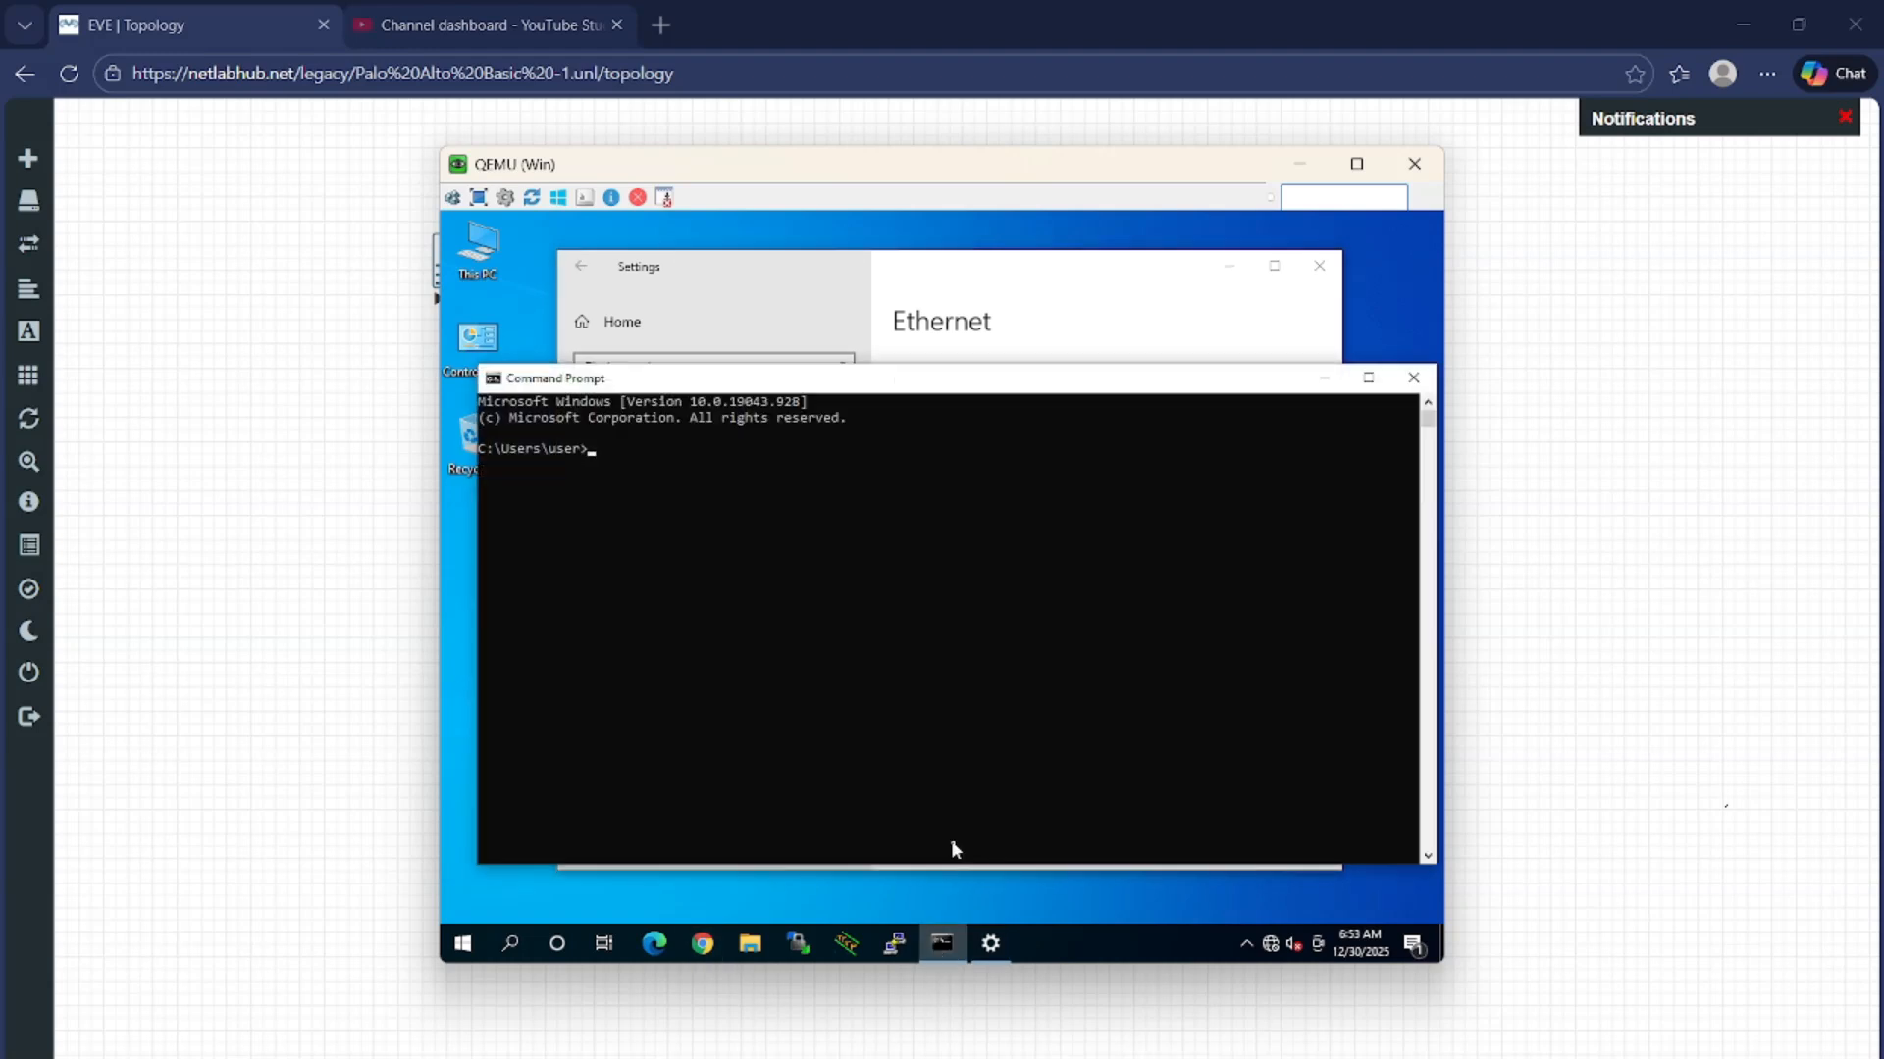
pyautogui.write('ping 192.168.1.1 -t')
pyautogui.press('Return')
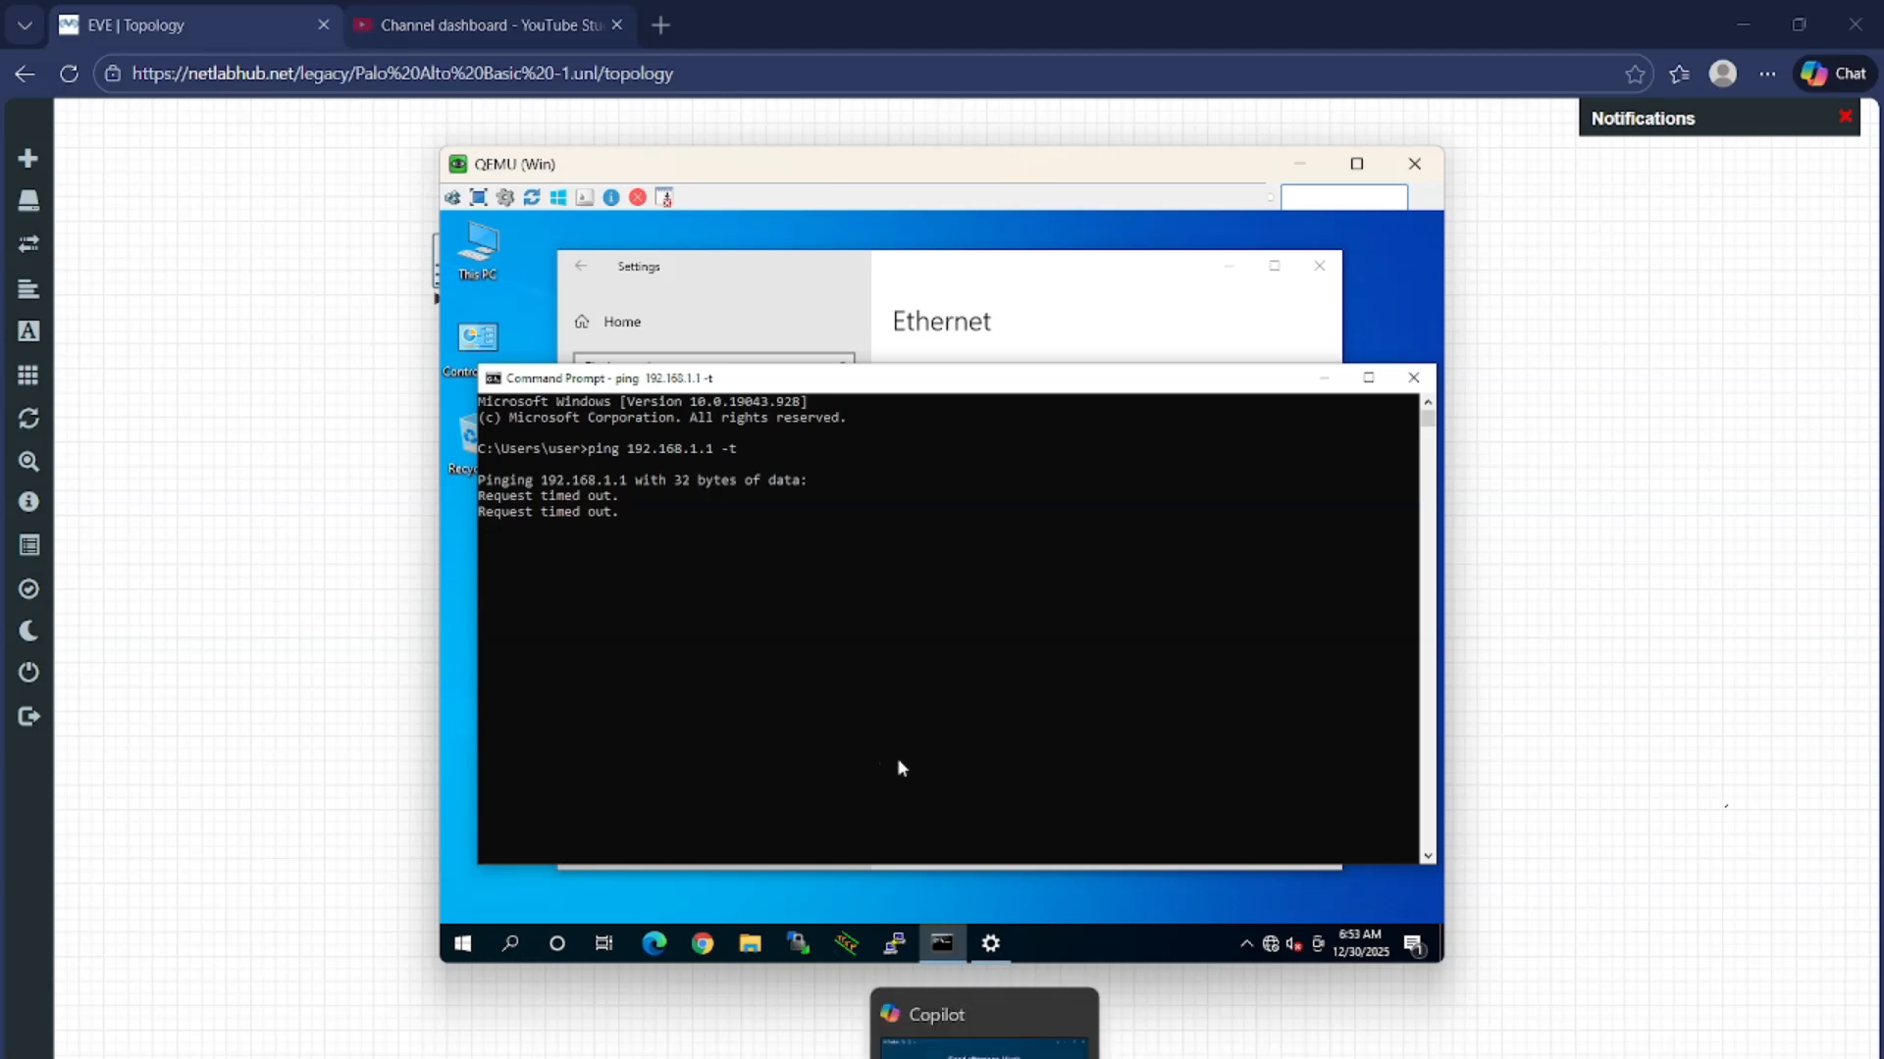
pyautogui.moveTo(915, 956)
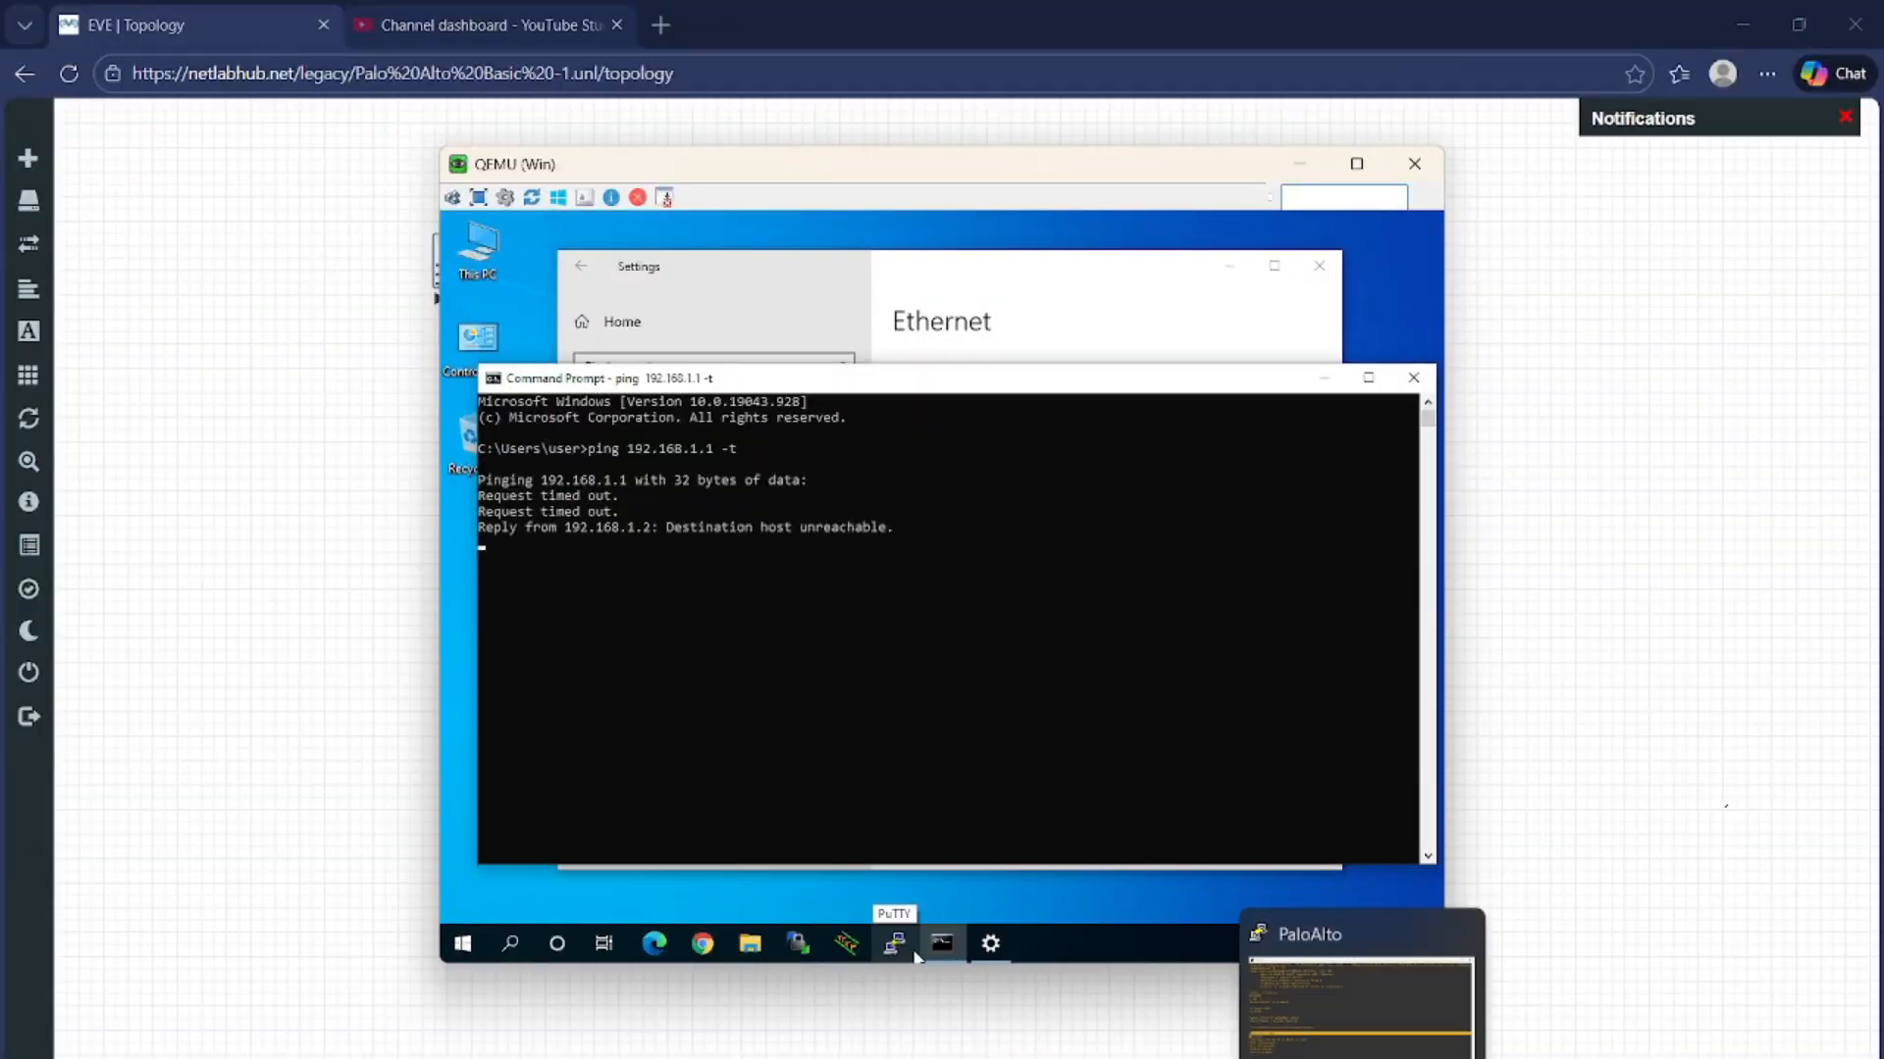
# Bring up the PA-VM console in PuTTY and enter 'configure' after 'config' is rejected, reaching admin@PA-VM#
pyautogui.click(915, 956)
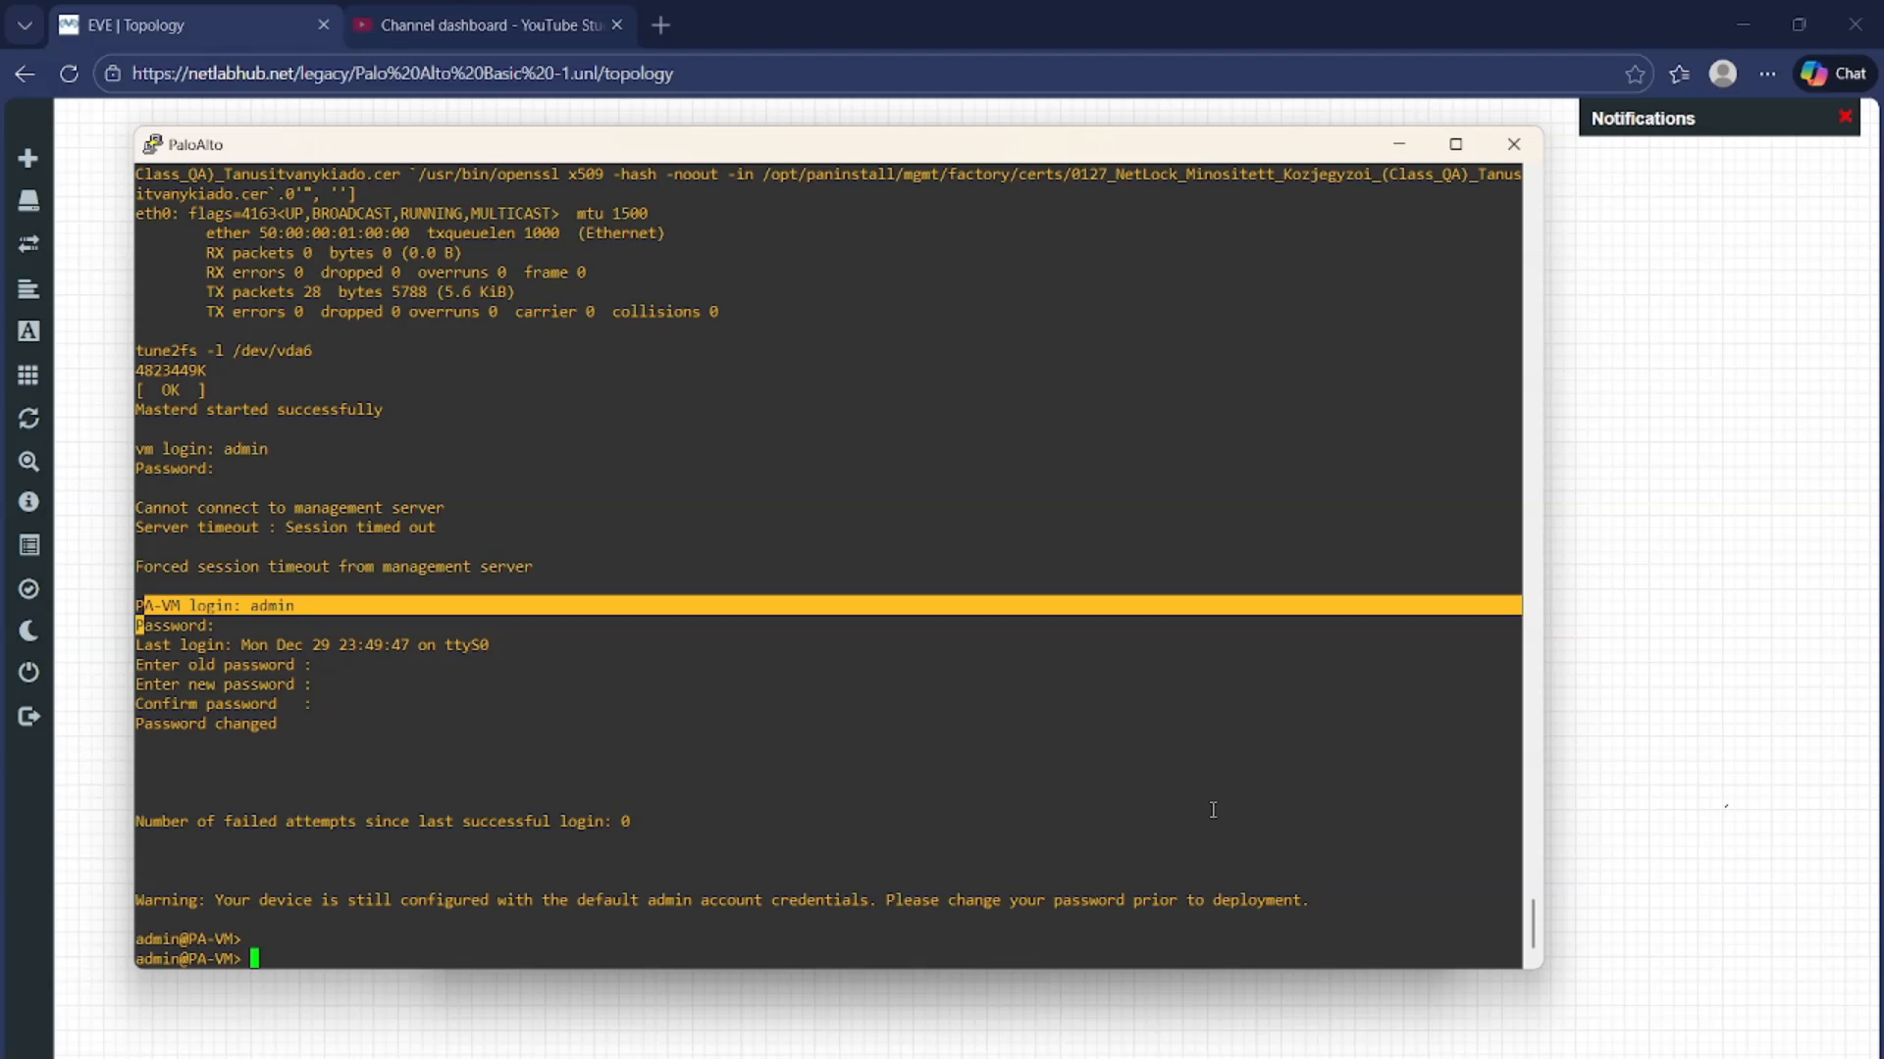
pyautogui.write('config')
pyautogui.press('Return')
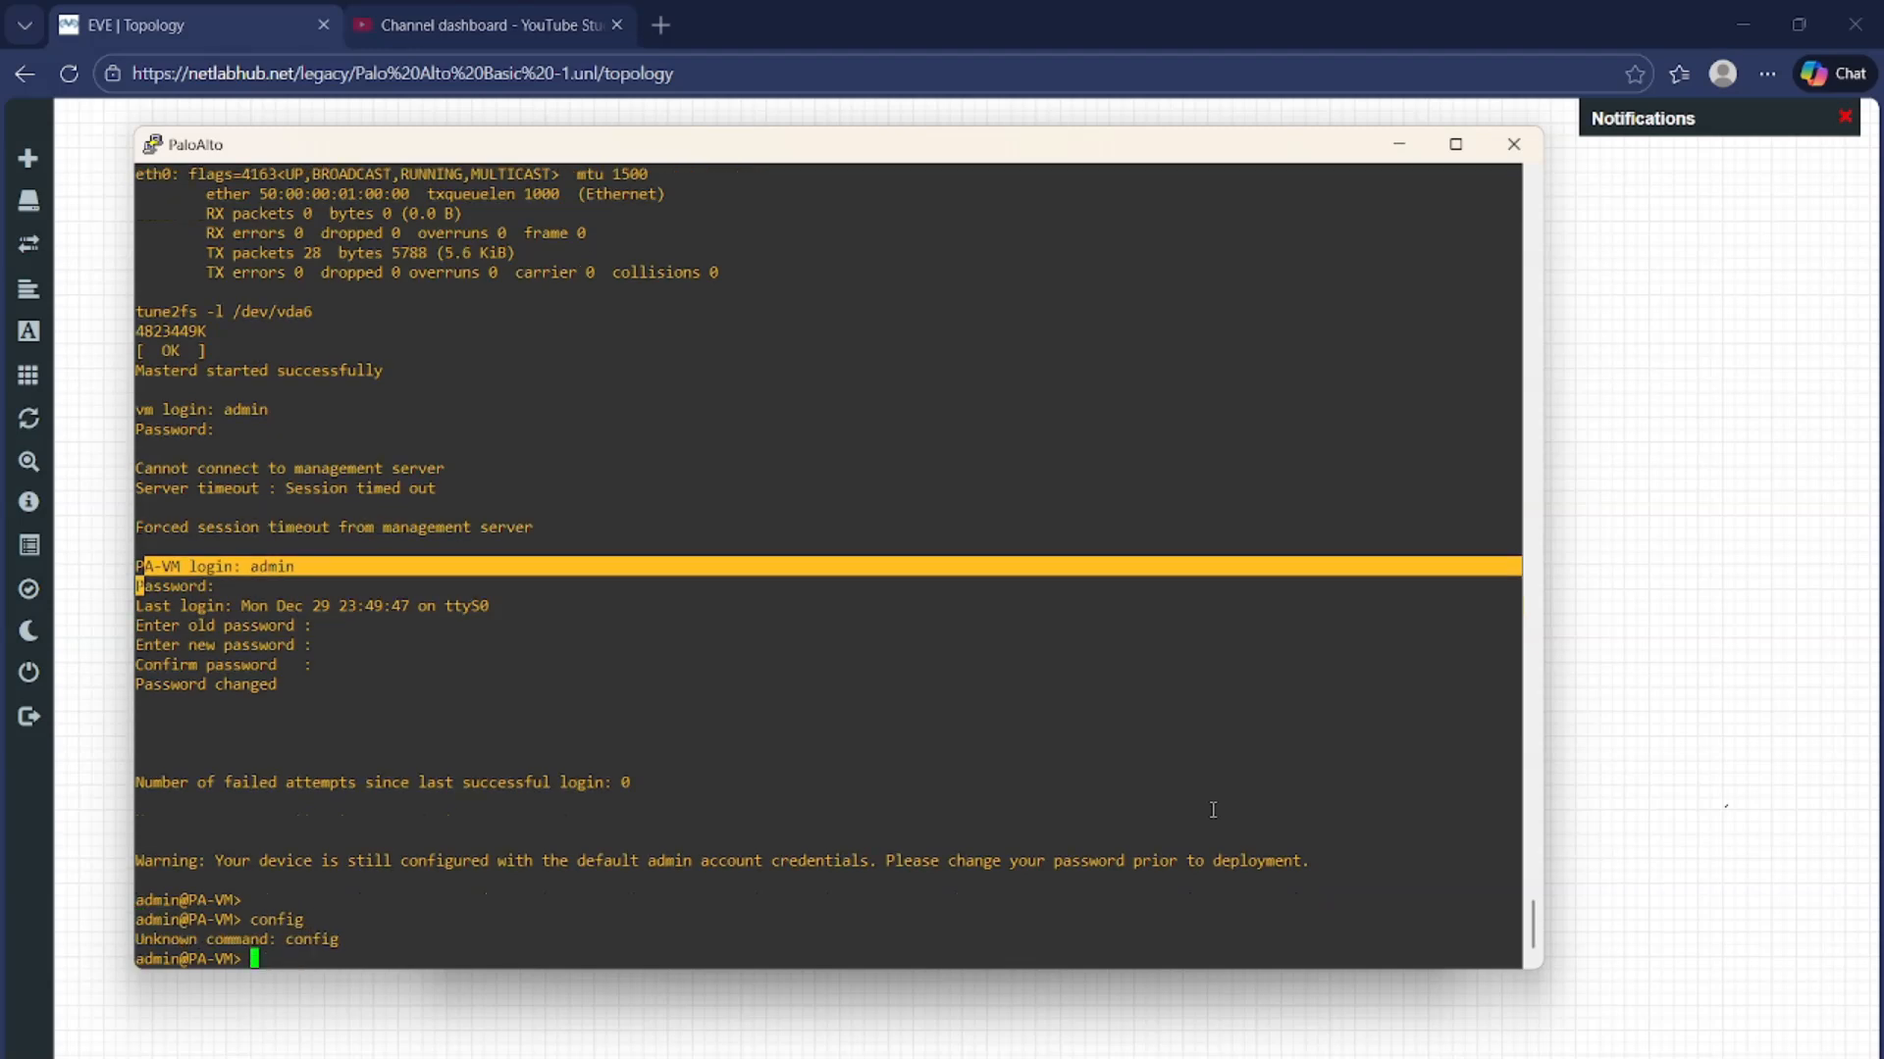
pyautogui.write('configure')
pyautogui.press('Return')
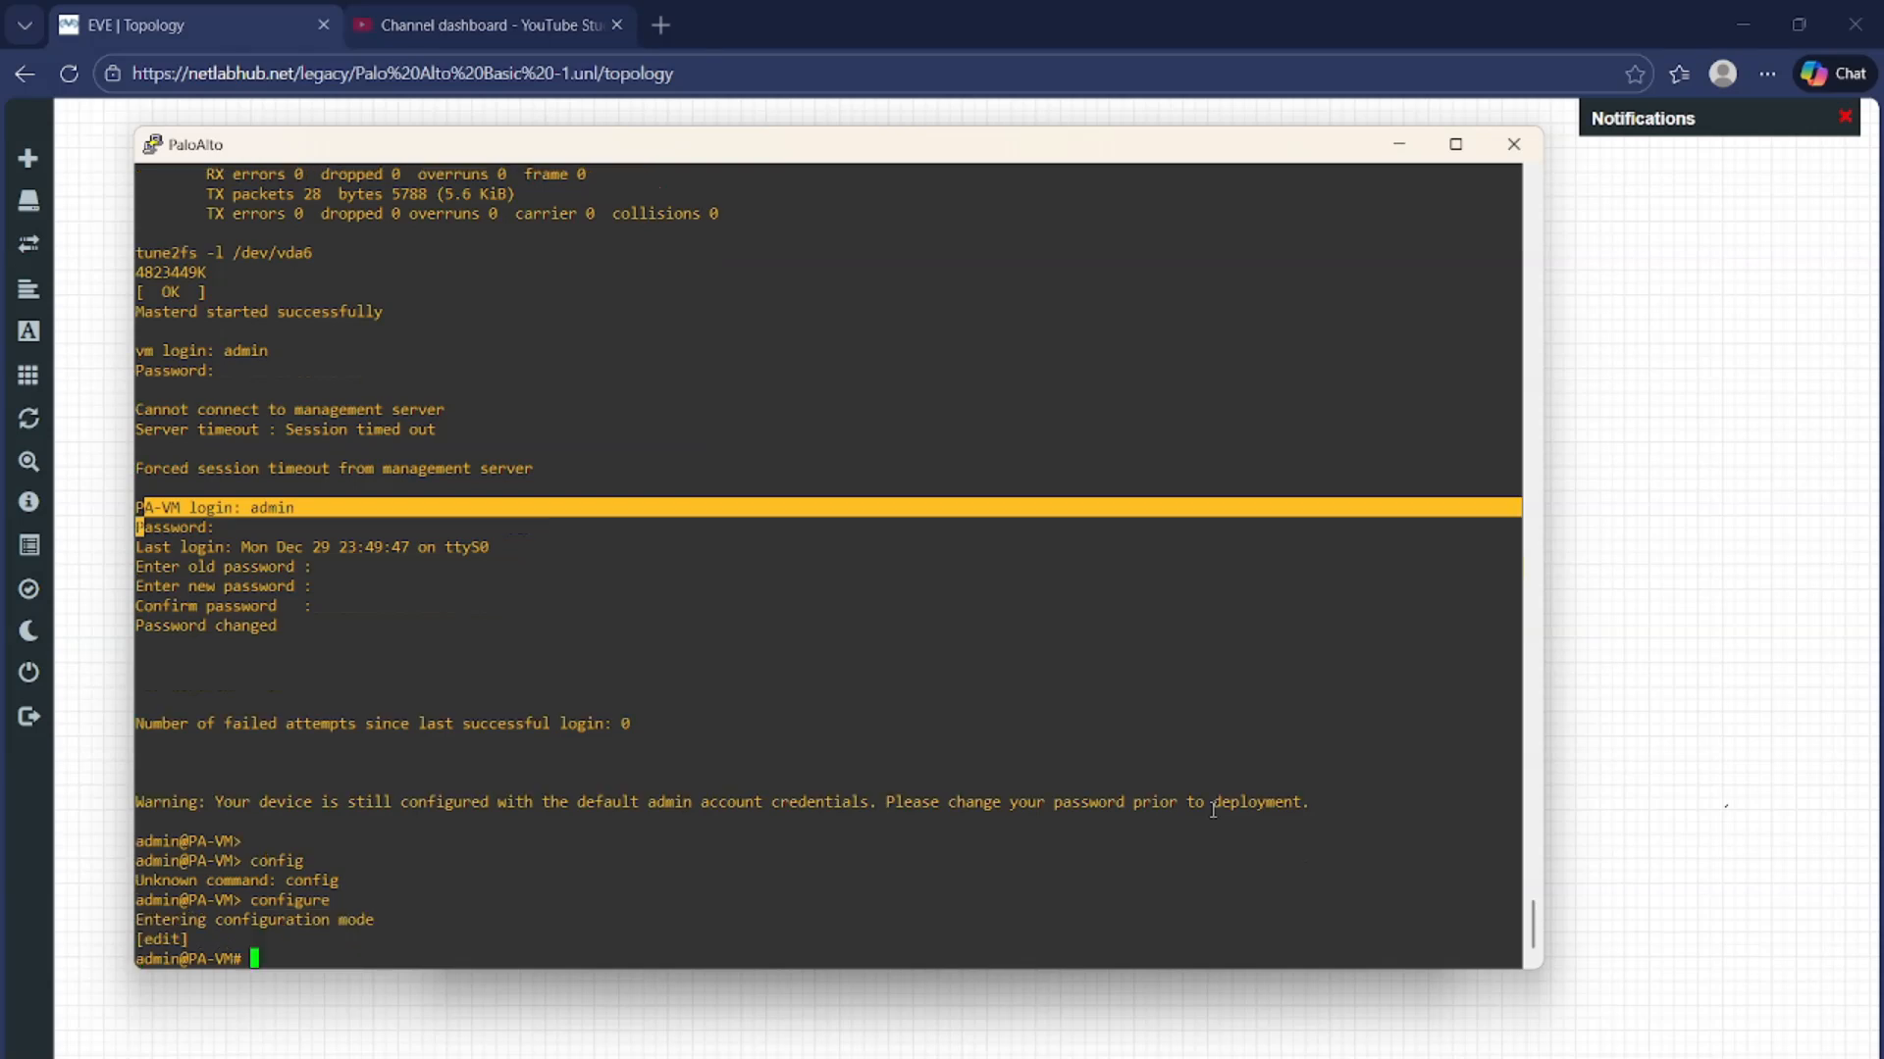
# Apply 'set deviceconfig system type static' to switch management addressing from DHCP to static
pyautogui.write('set devicec')
pyautogui.press('Tab')
pyautogui.write('sy')
pyautogui.press('Tab')
pyautogui.write('type')
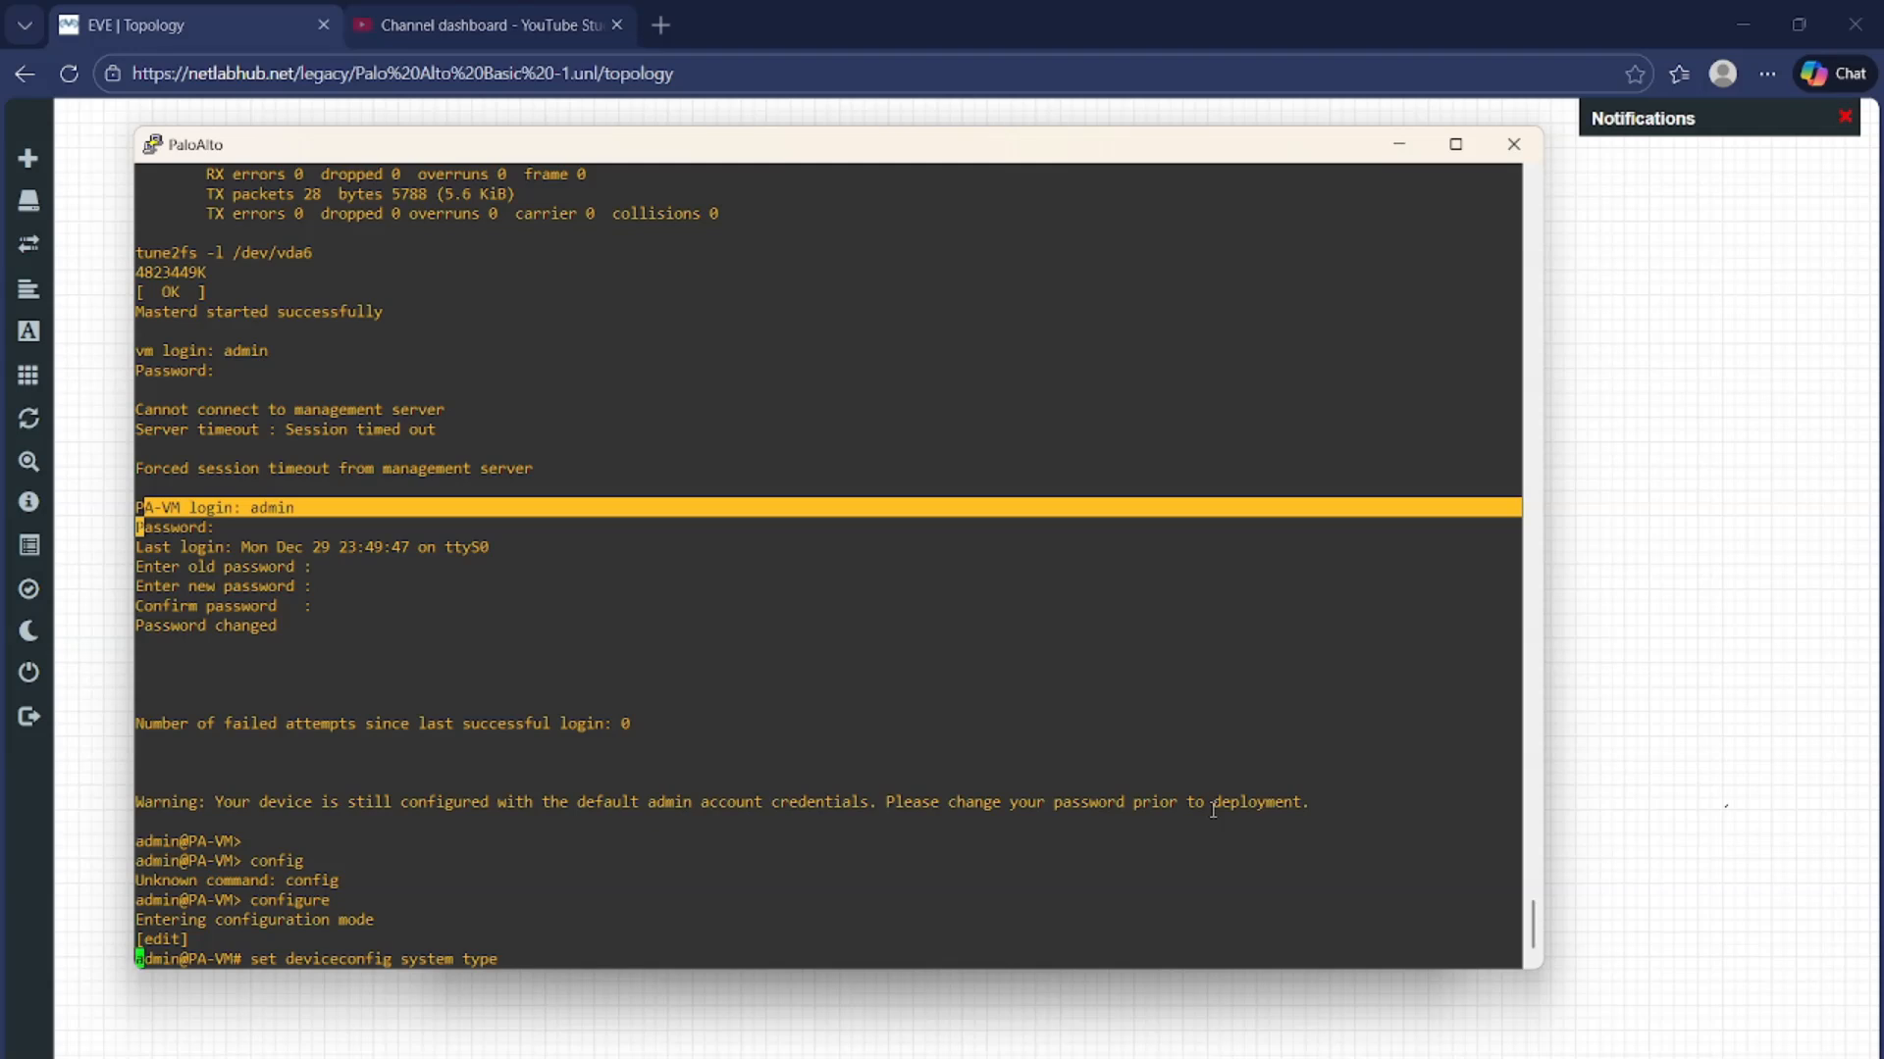
pyautogui.press('?')
pyautogui.press('?')
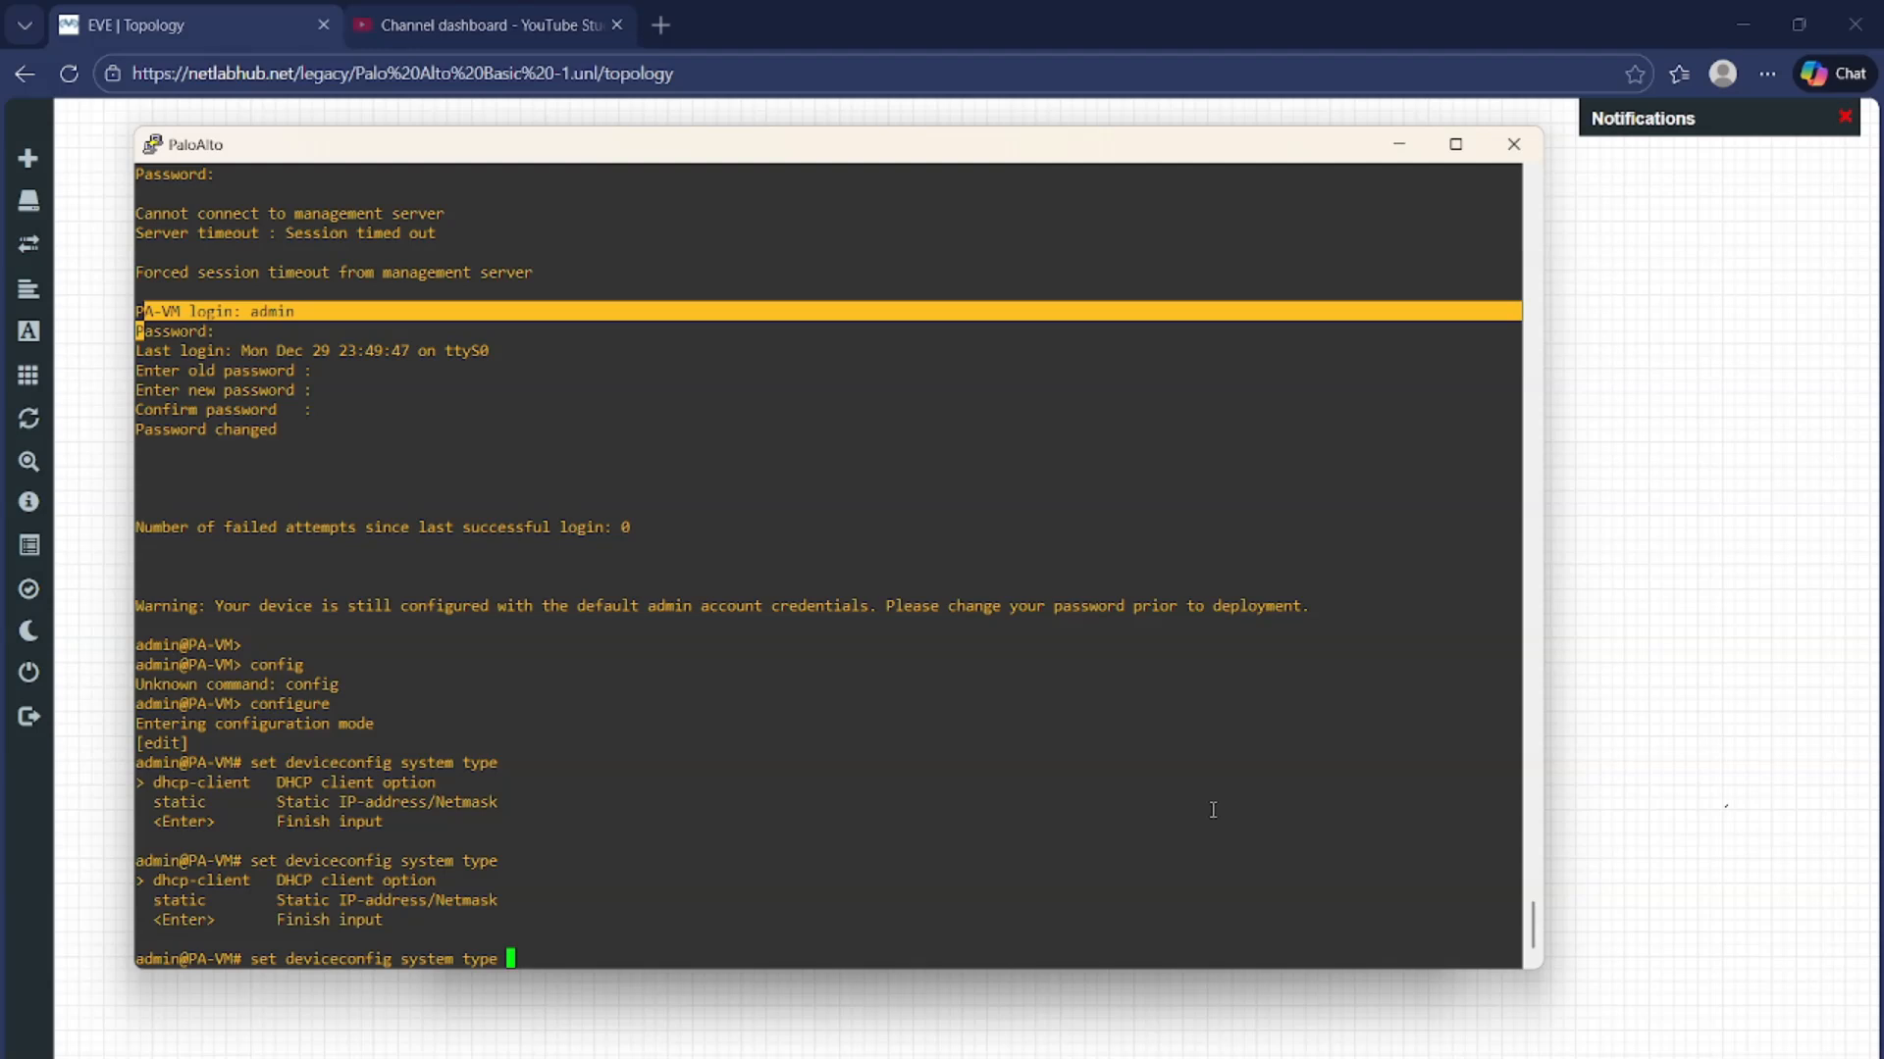
pyautogui.write('st')
pyautogui.press('Tab')
pyautogui.press('Return')
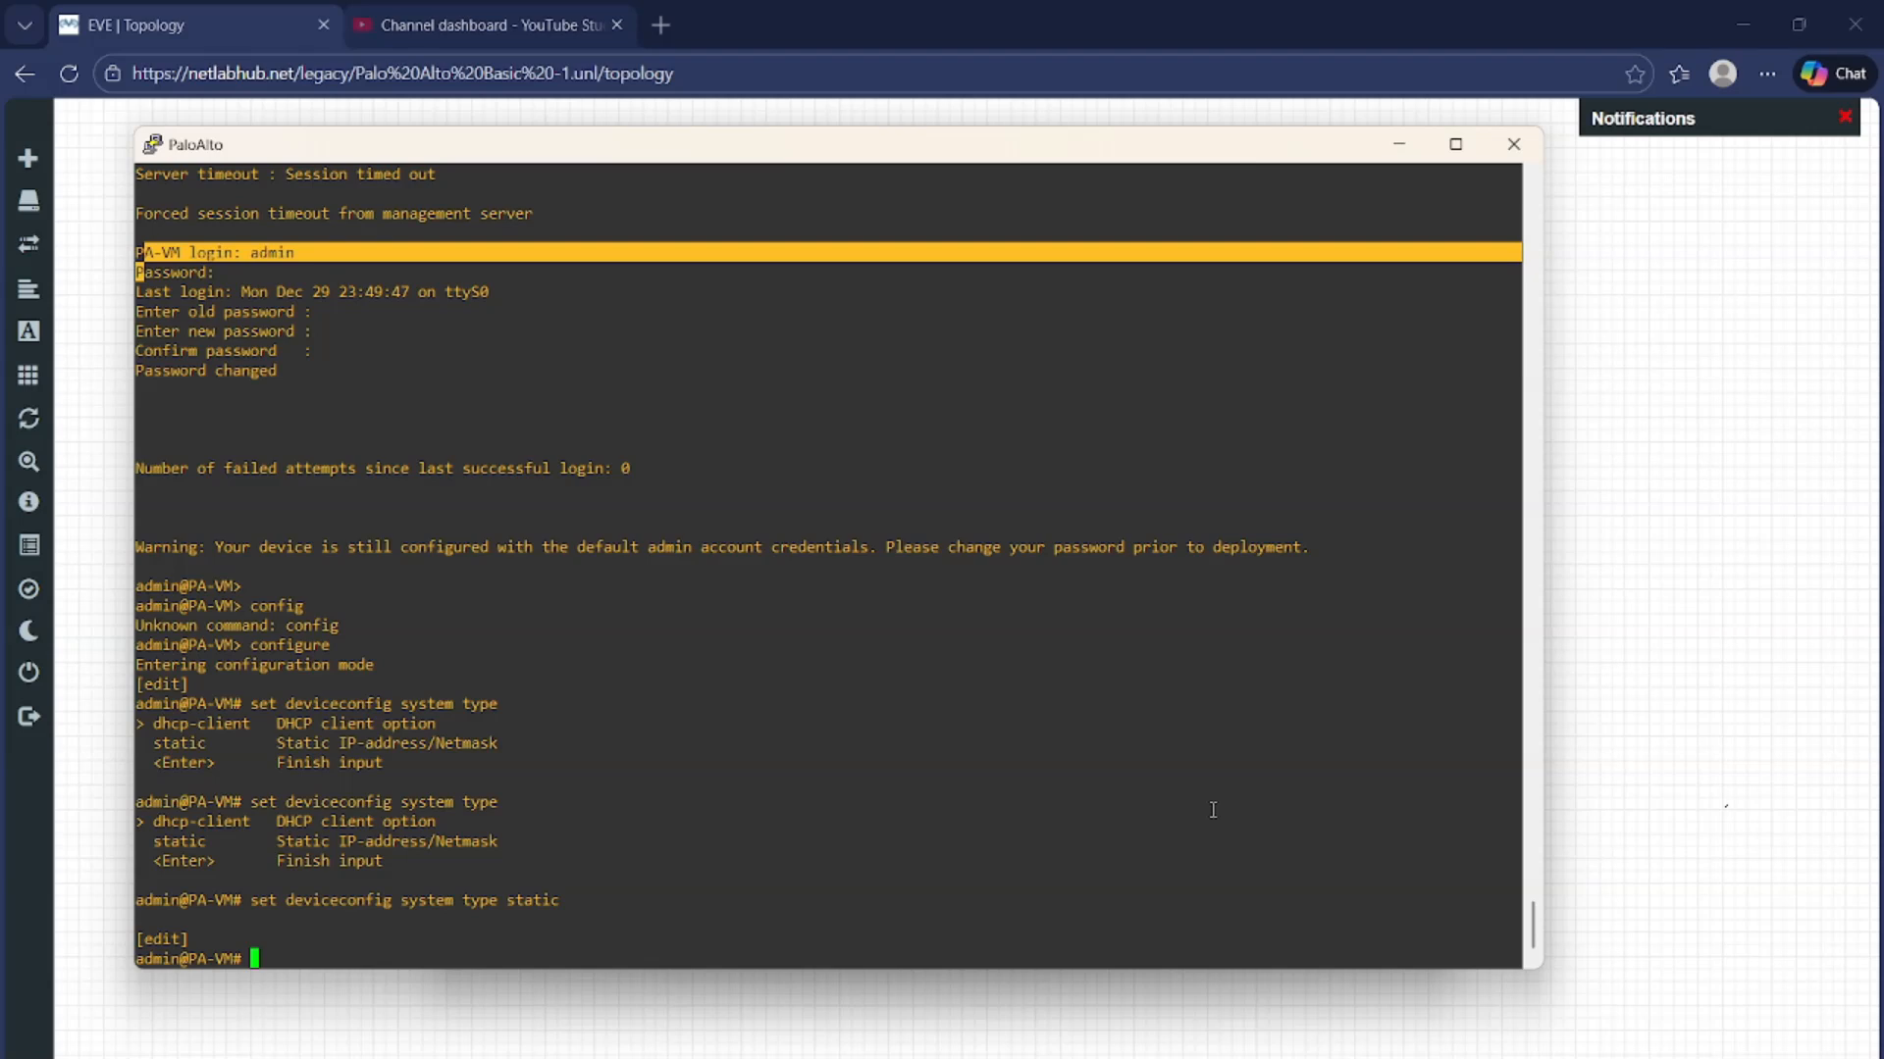
# Apply 'set deviceconfig system ip-address 192.168.1.1 netmask 255.255.255.0' on the firewall
pyautogui.write('set devicec')
pyautogui.press('Tab')
pyautogui.write('sy')
pyautogui.press('Tab')
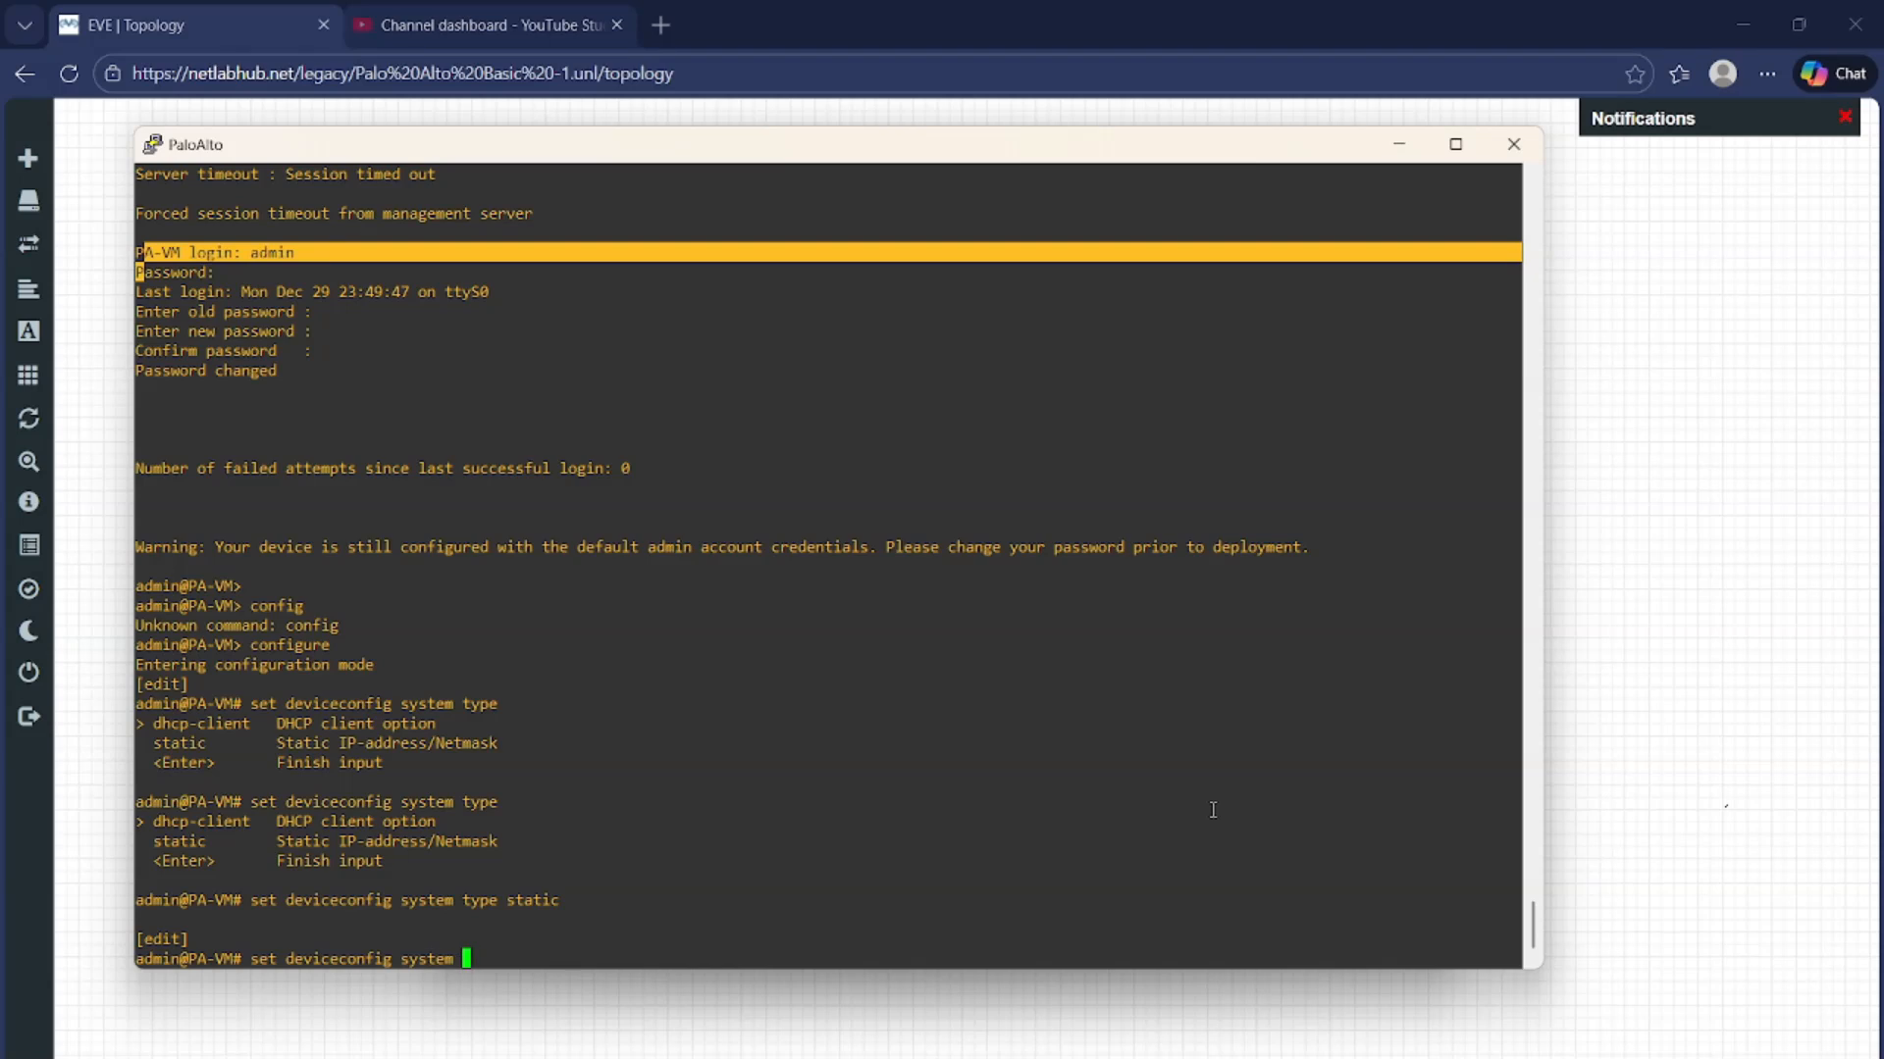
pyautogui.write('ip-a')
pyautogui.press('Tab')
pyautogui.write('192.168.1.1 netmask ')
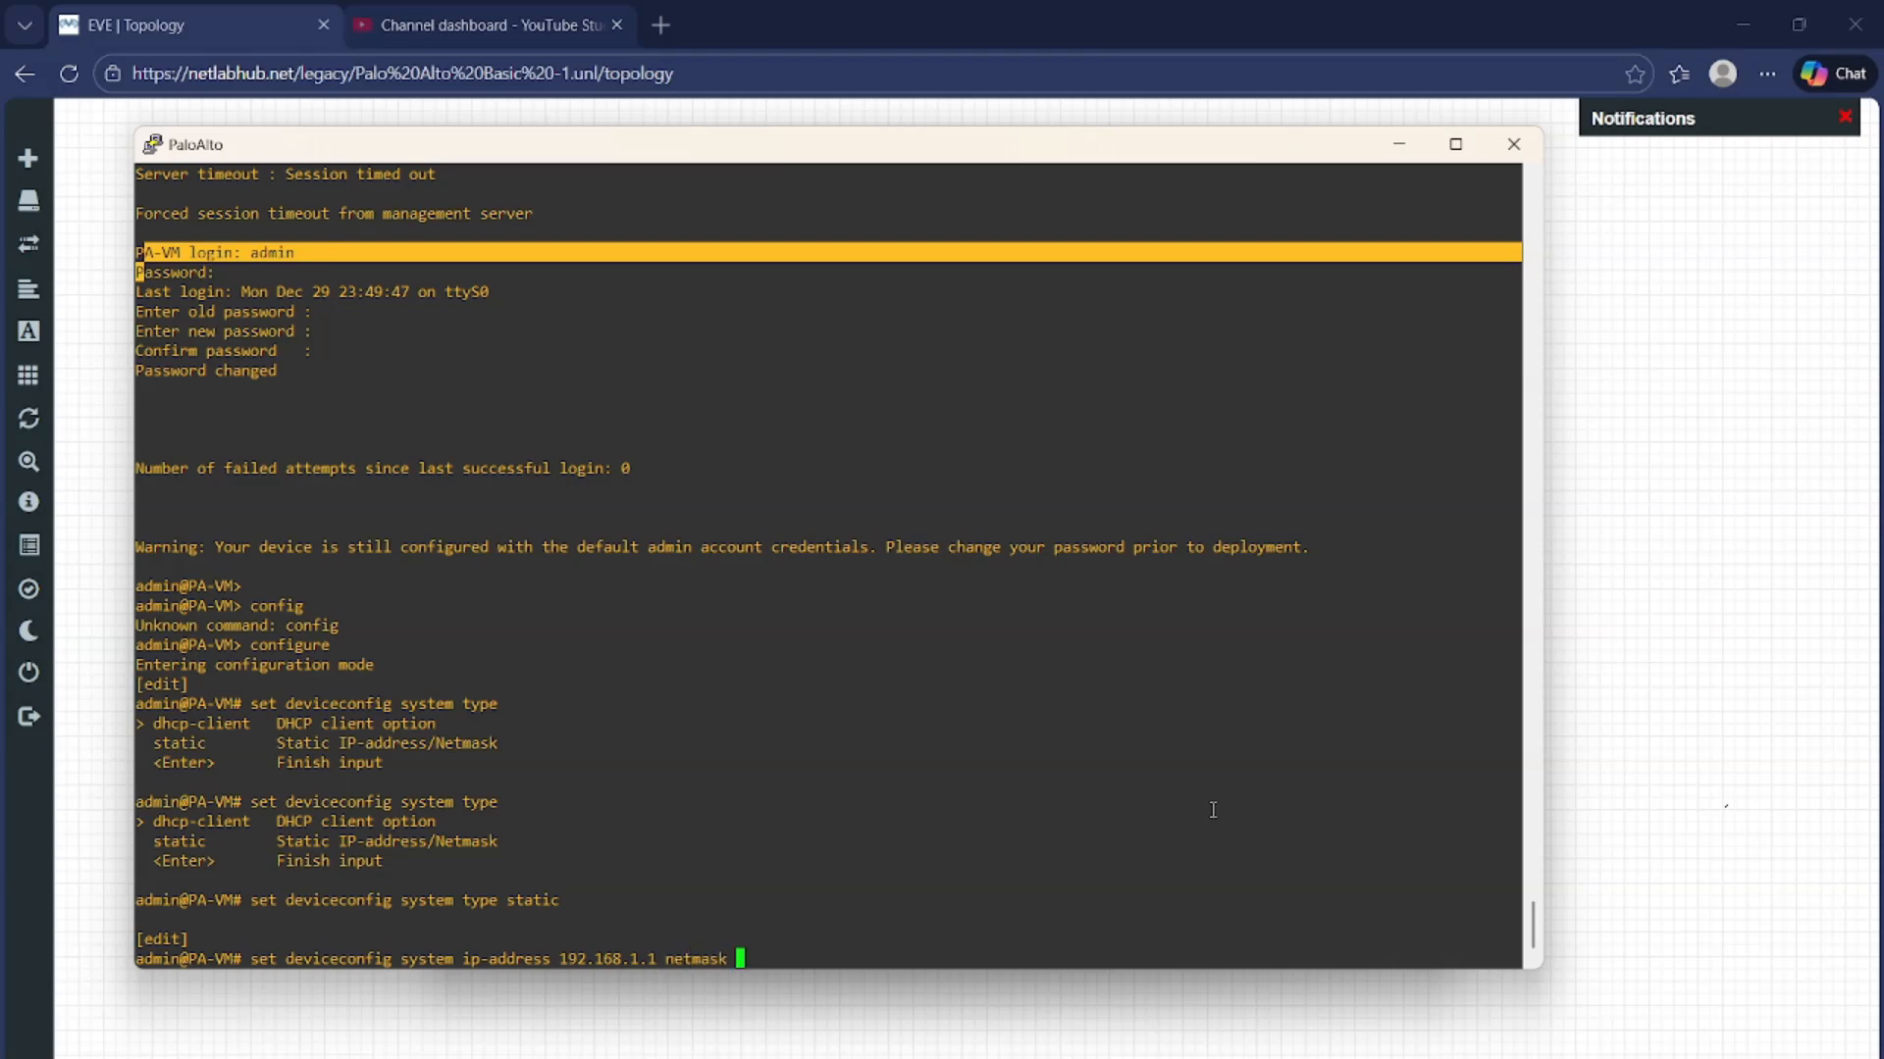
pyautogui.write('255.255.255.0')
pyautogui.press('Return')
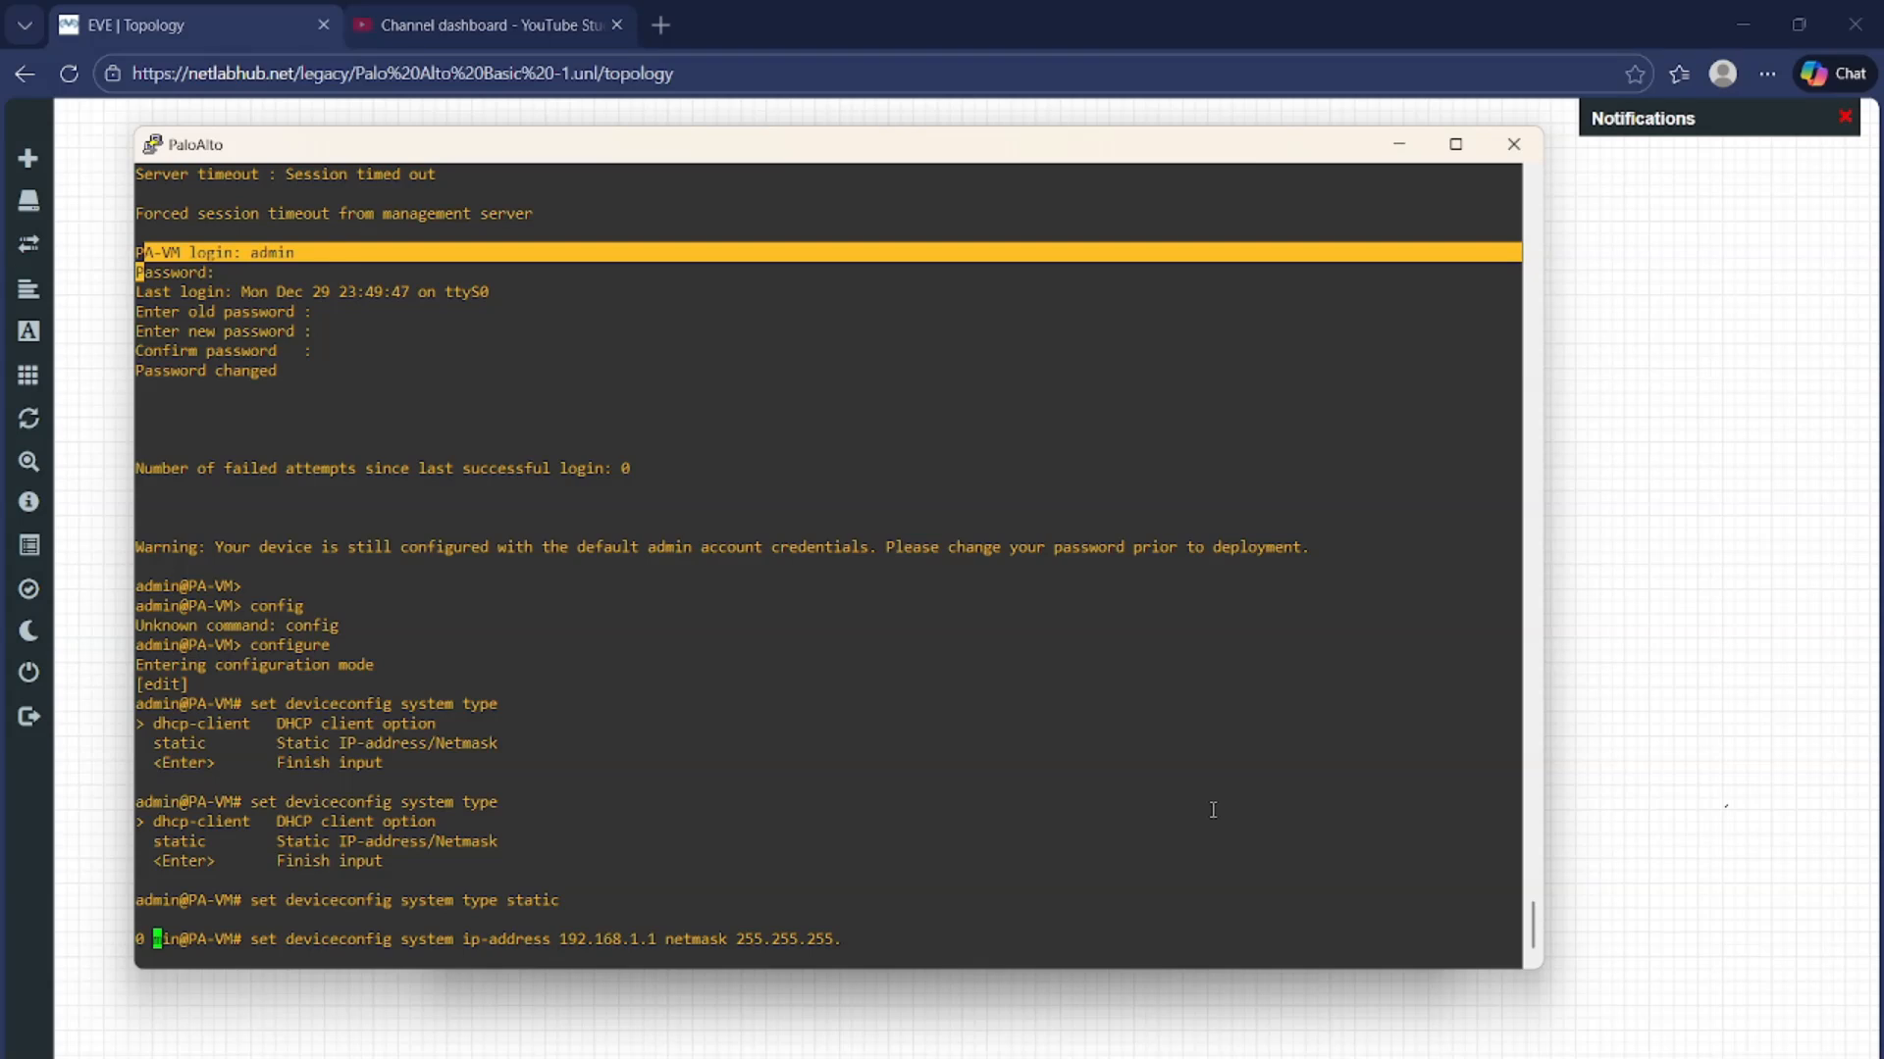
pyautogui.press('Return')
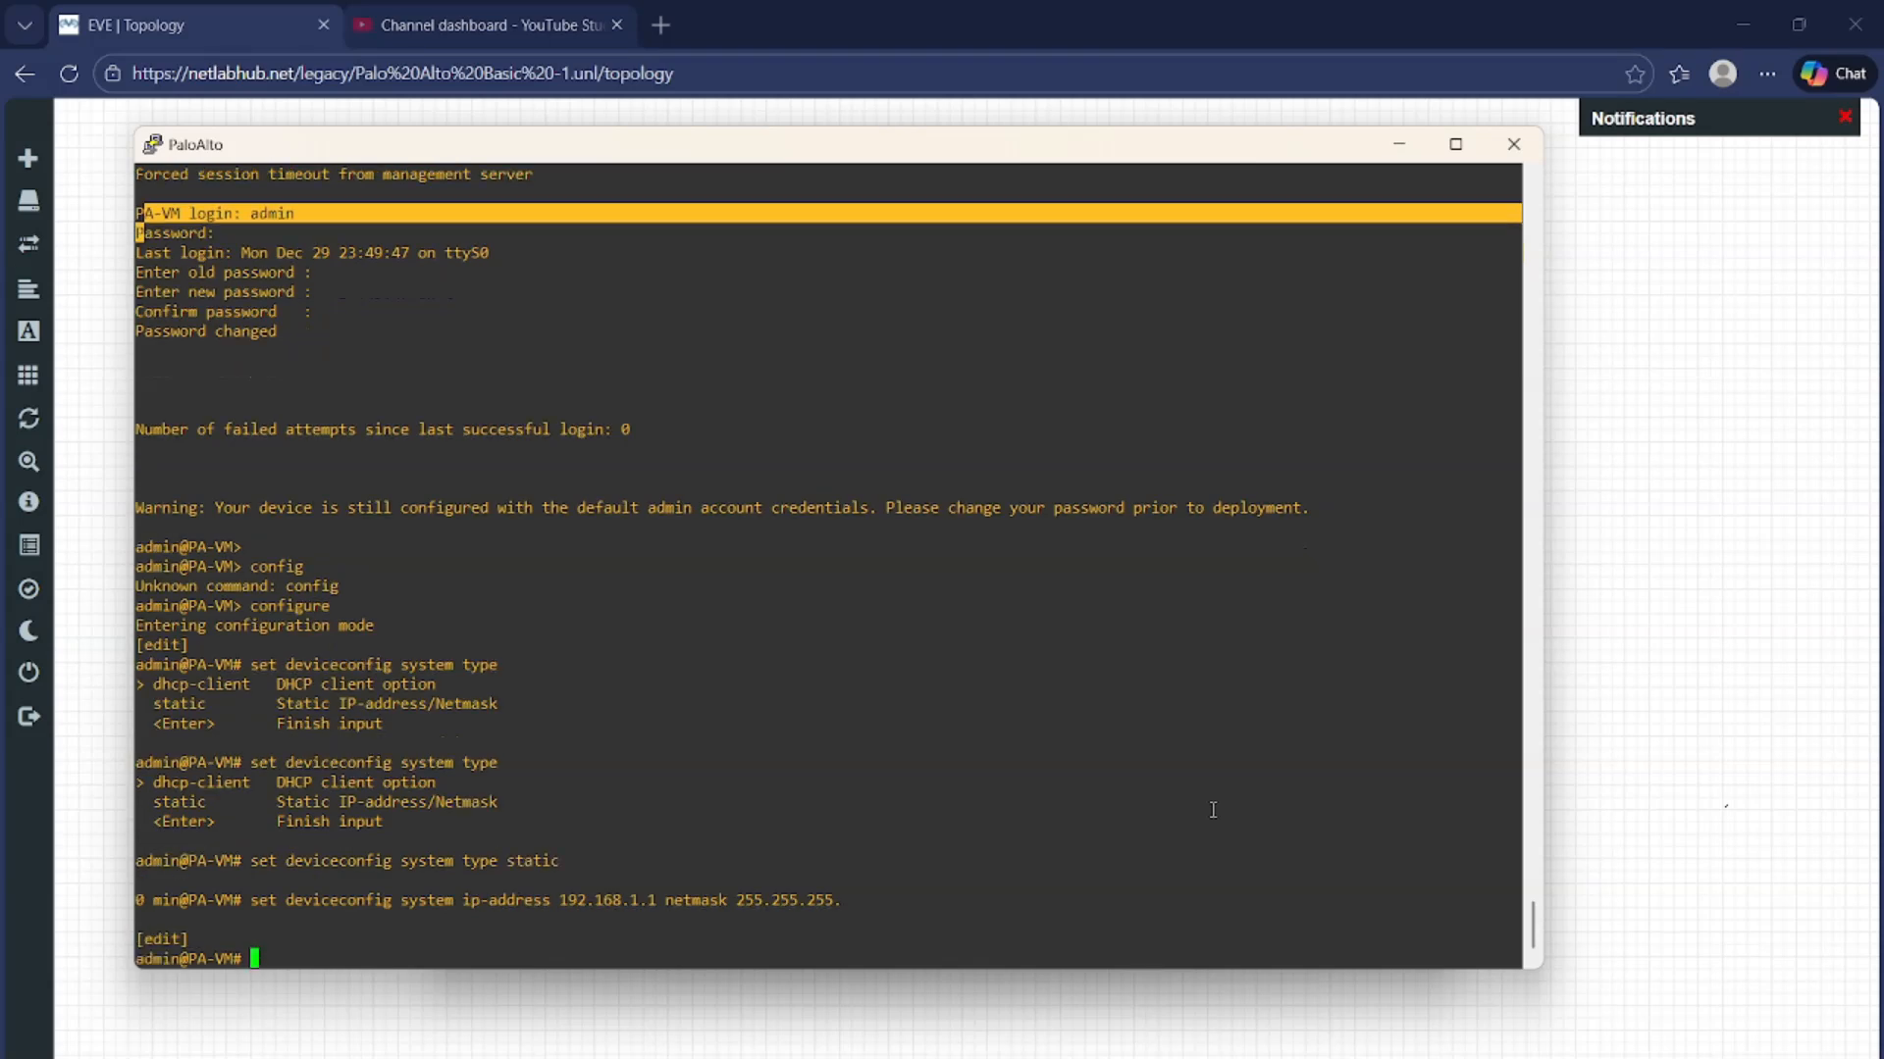
# Set the firewall's default gateway to 192.168.1.100
pyautogui.write('set deviceconfig system des')
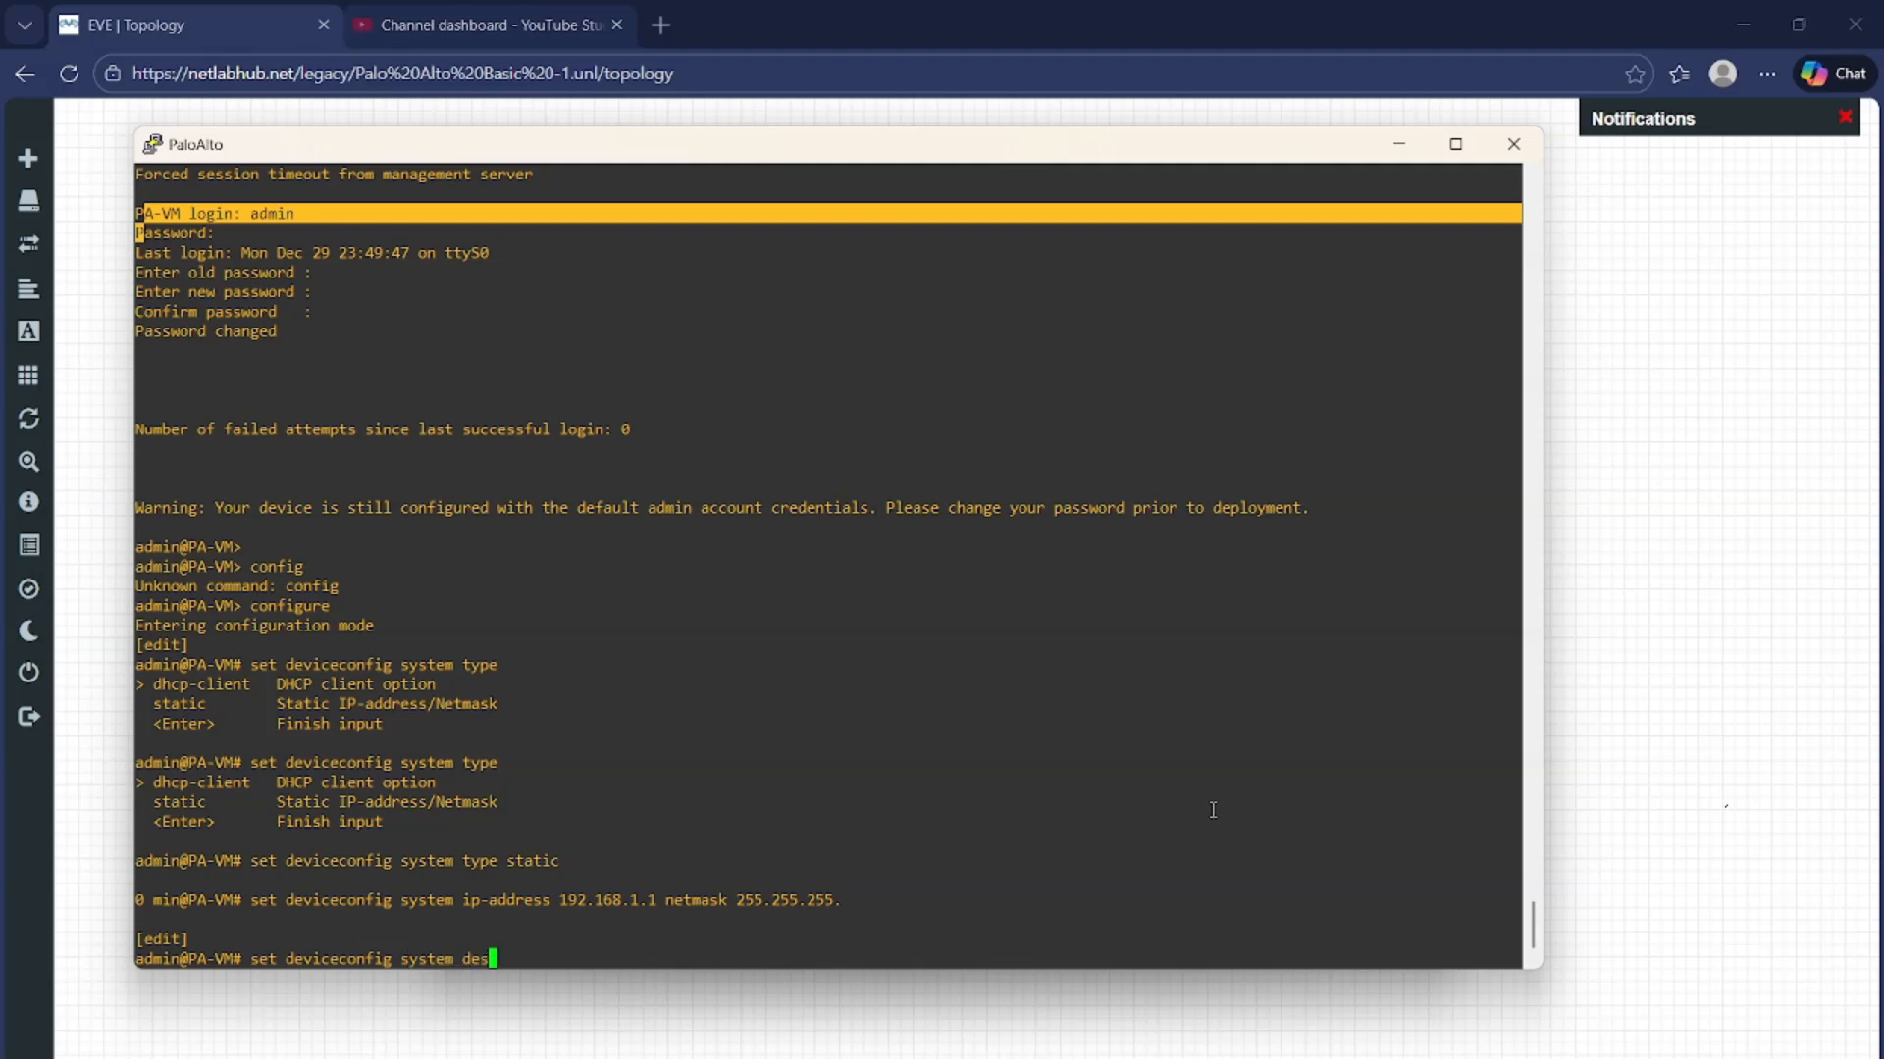
pyautogui.press('BackSpace')
pyautogui.press('Tab')
pyautogui.press('Tab')
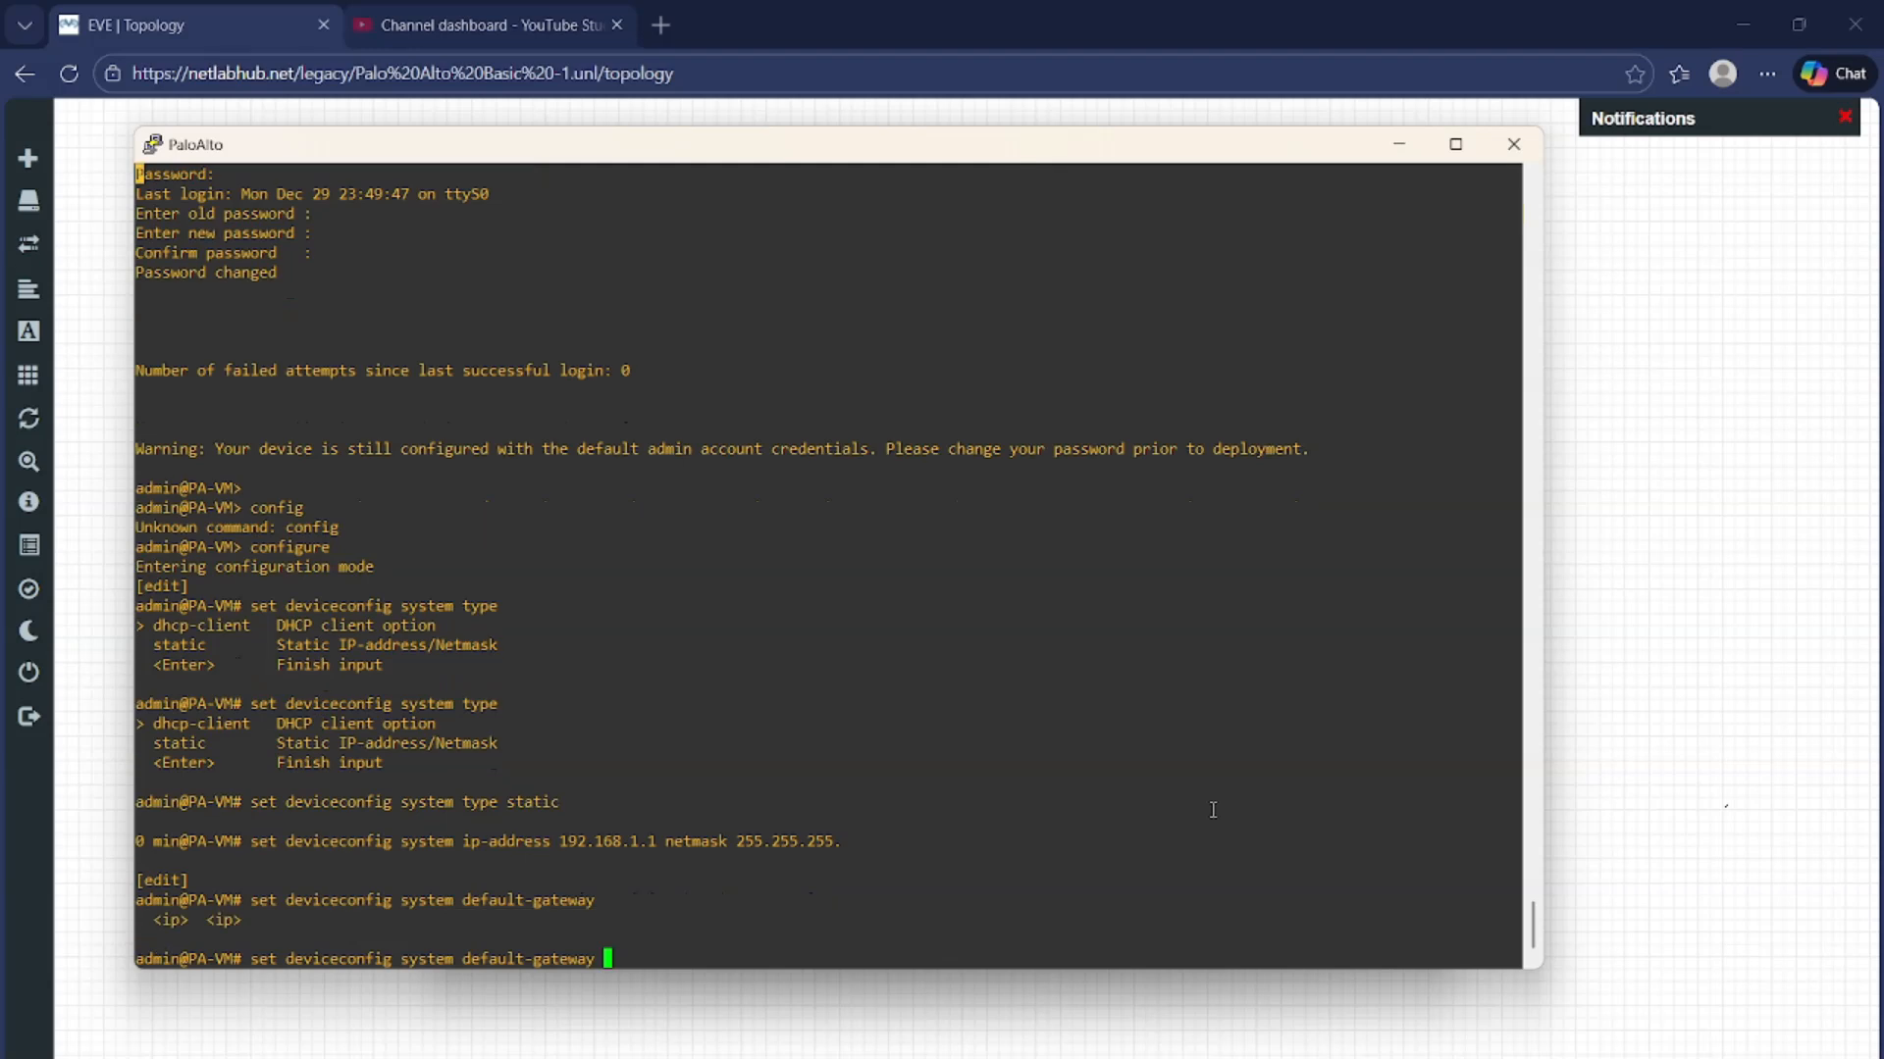
pyautogui.write('192.168.1.100')
pyautogui.press('Return')
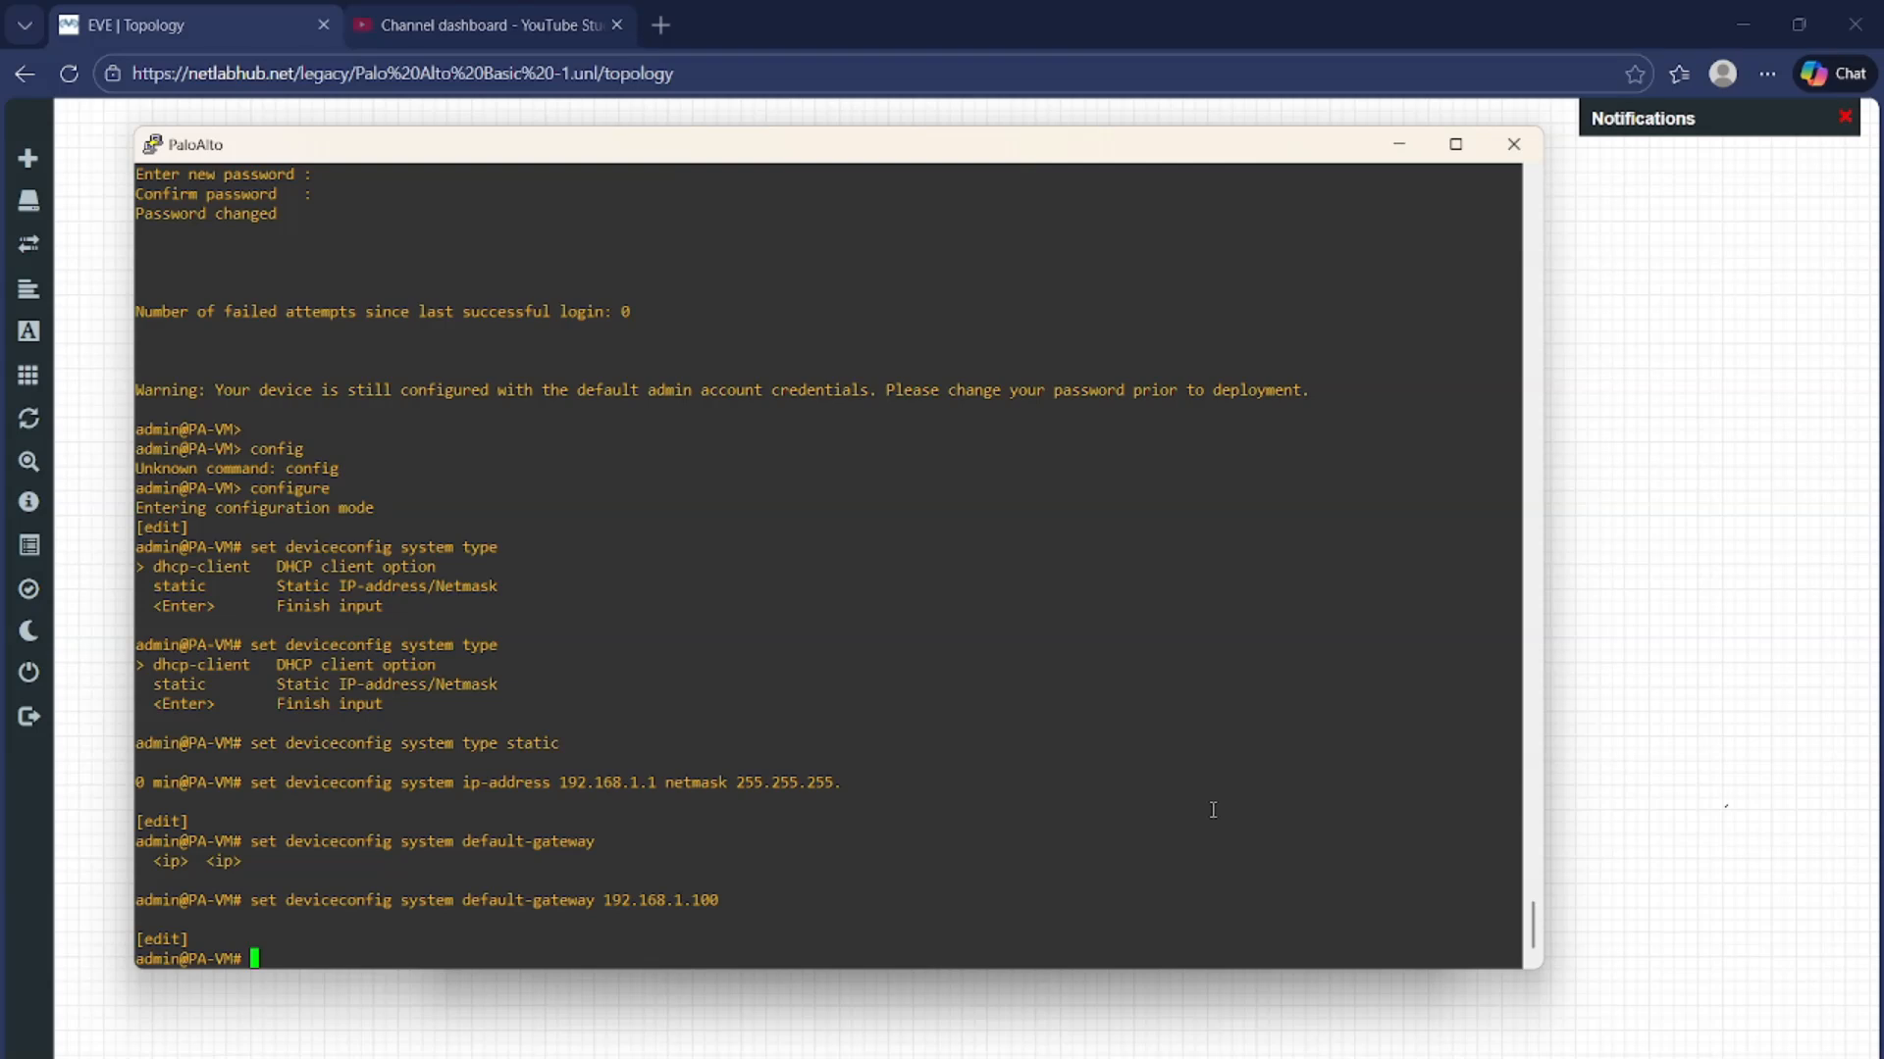
# Set the primary DNS server to 4.2.2.2 under deviceconfig system dns-setting servers
pyautogui.write('set device')
pyautogui.press('Tab')
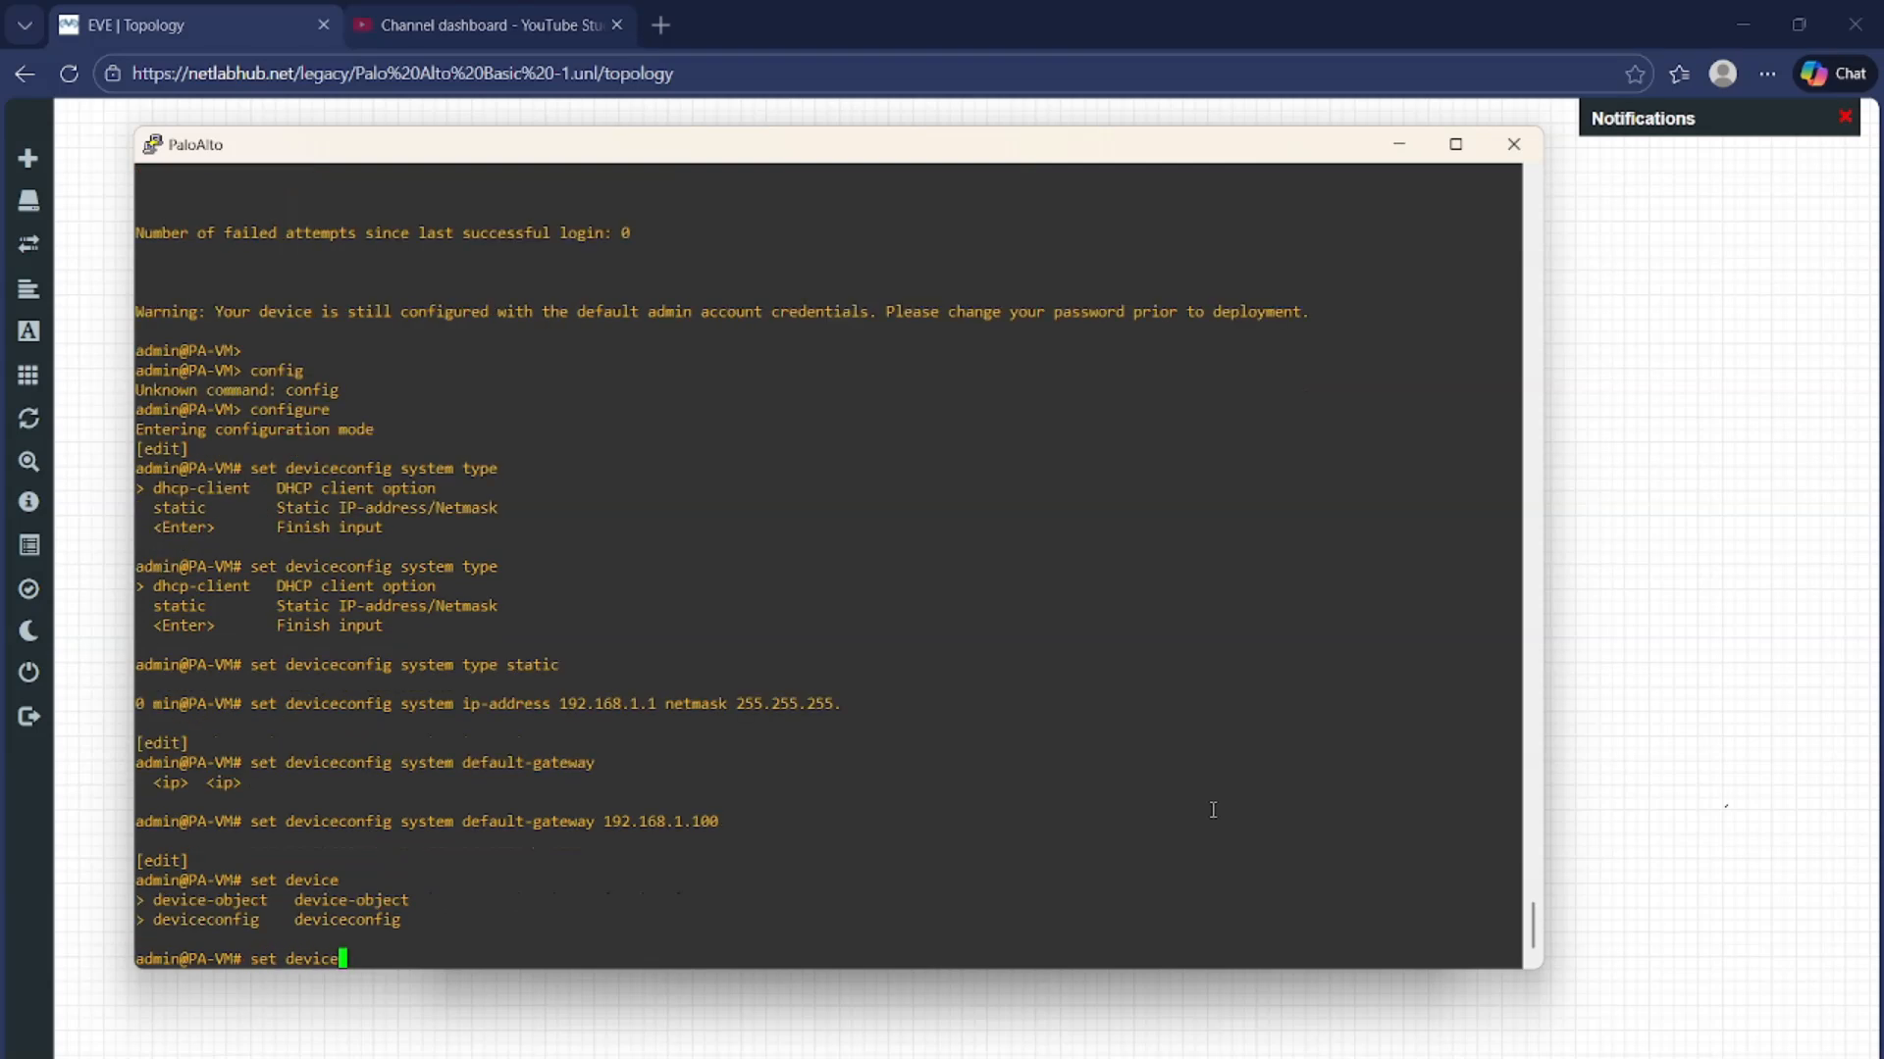
pyautogui.write('config ')
pyautogui.write('system ')
pyautogui.write('d')
pyautogui.write('n')
pyautogui.press('Tab')
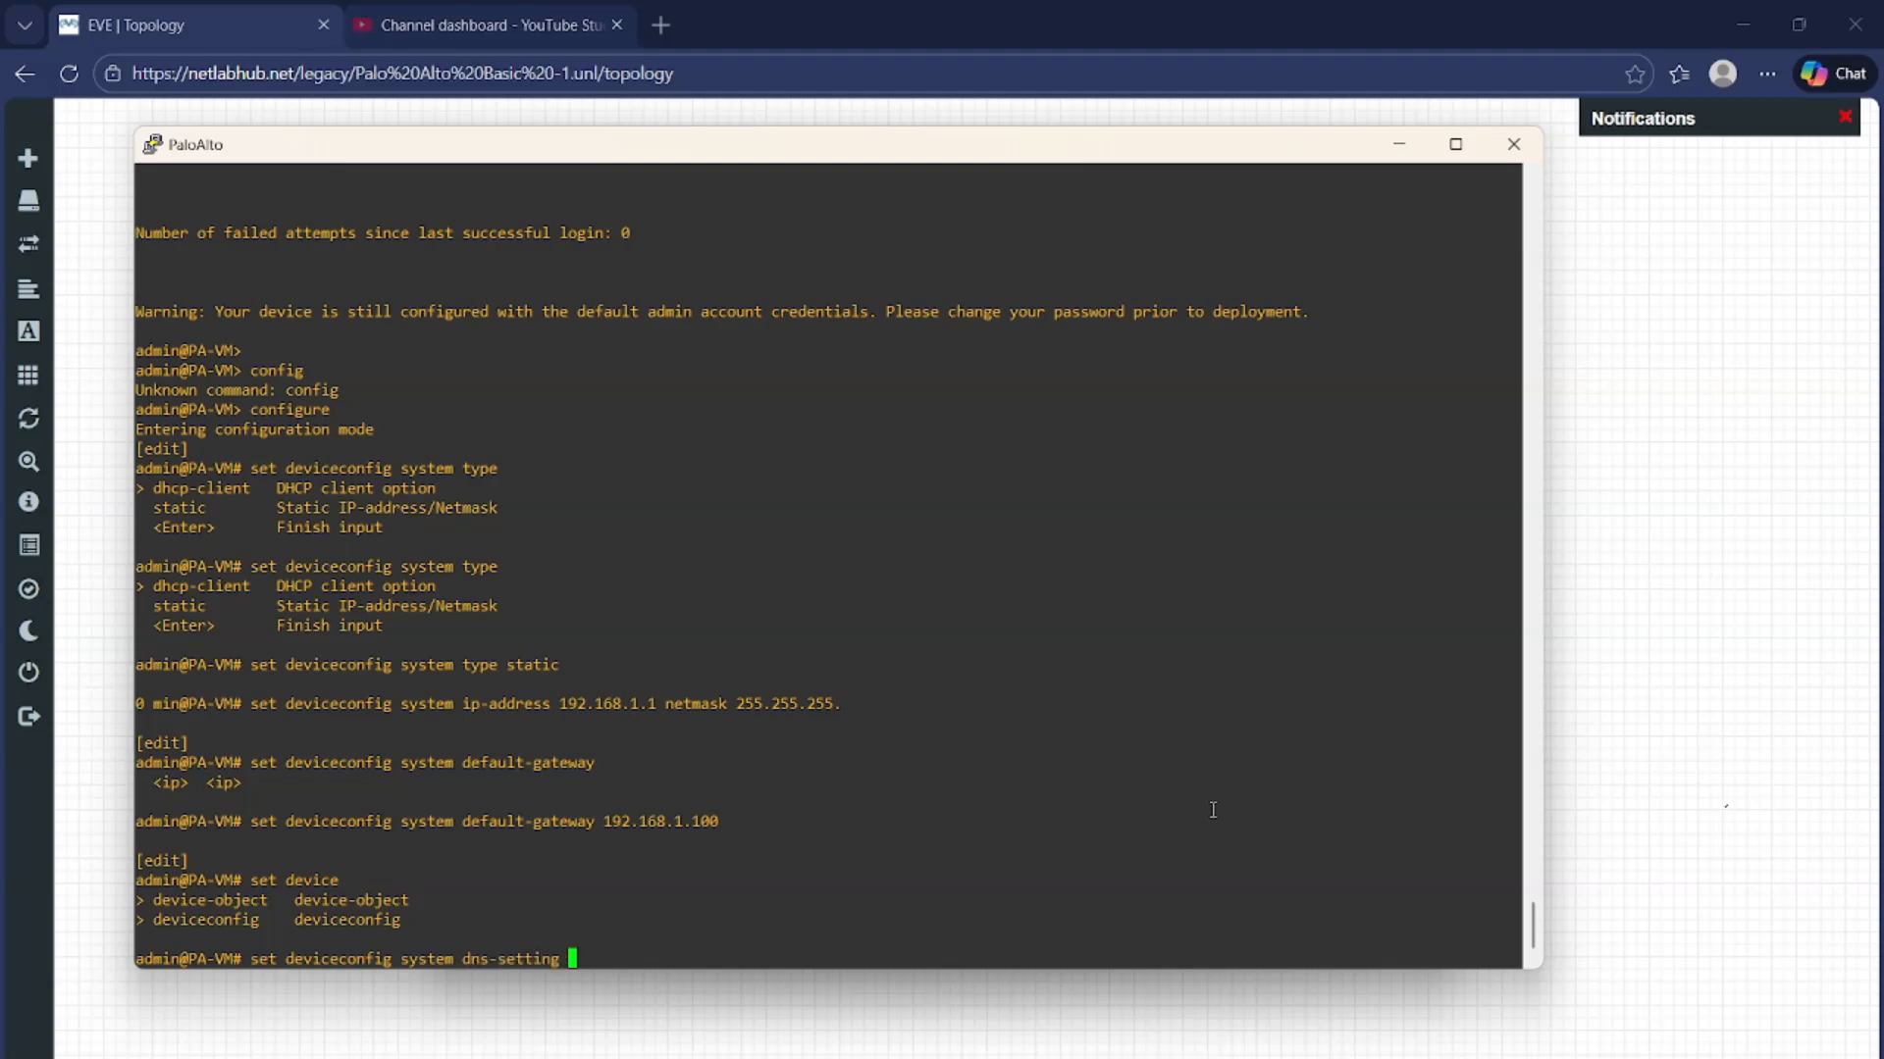
pyautogui.press('?')
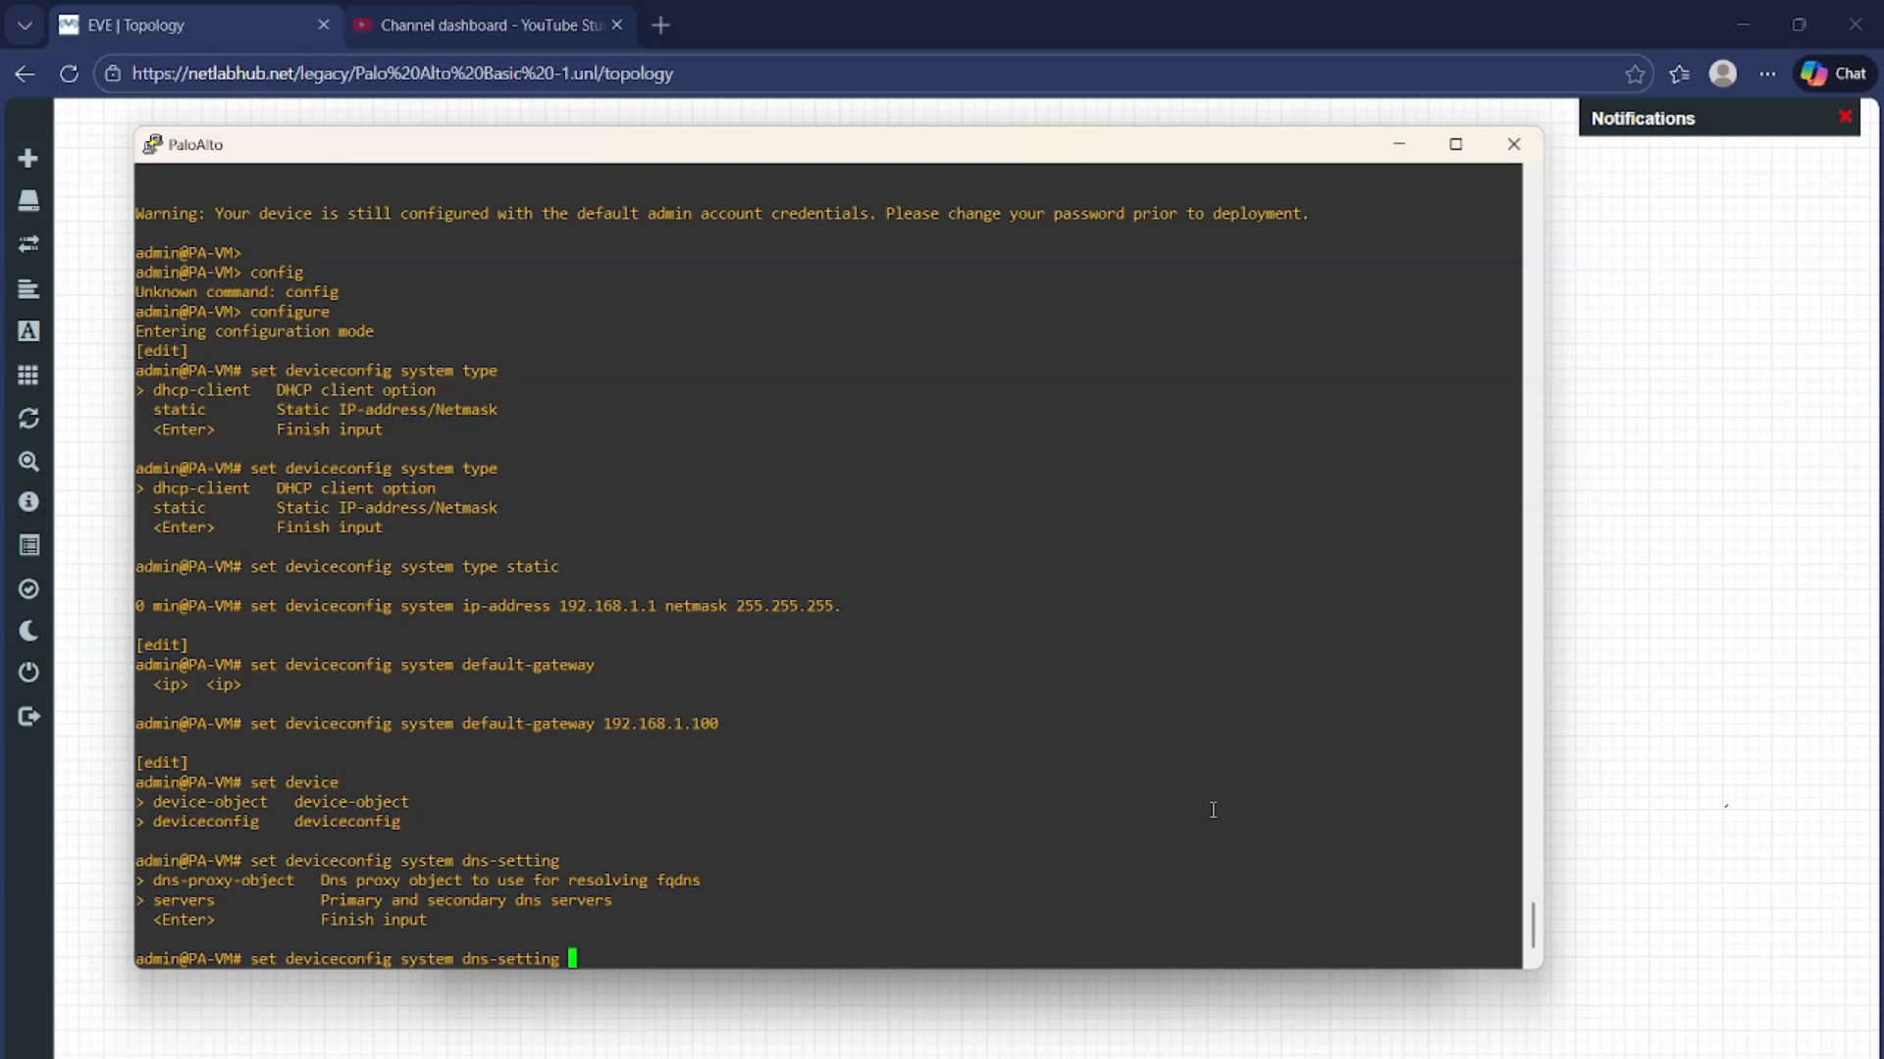
pyautogui.write('servers primary')
pyautogui.press('Tab')
pyautogui.press('Tab')
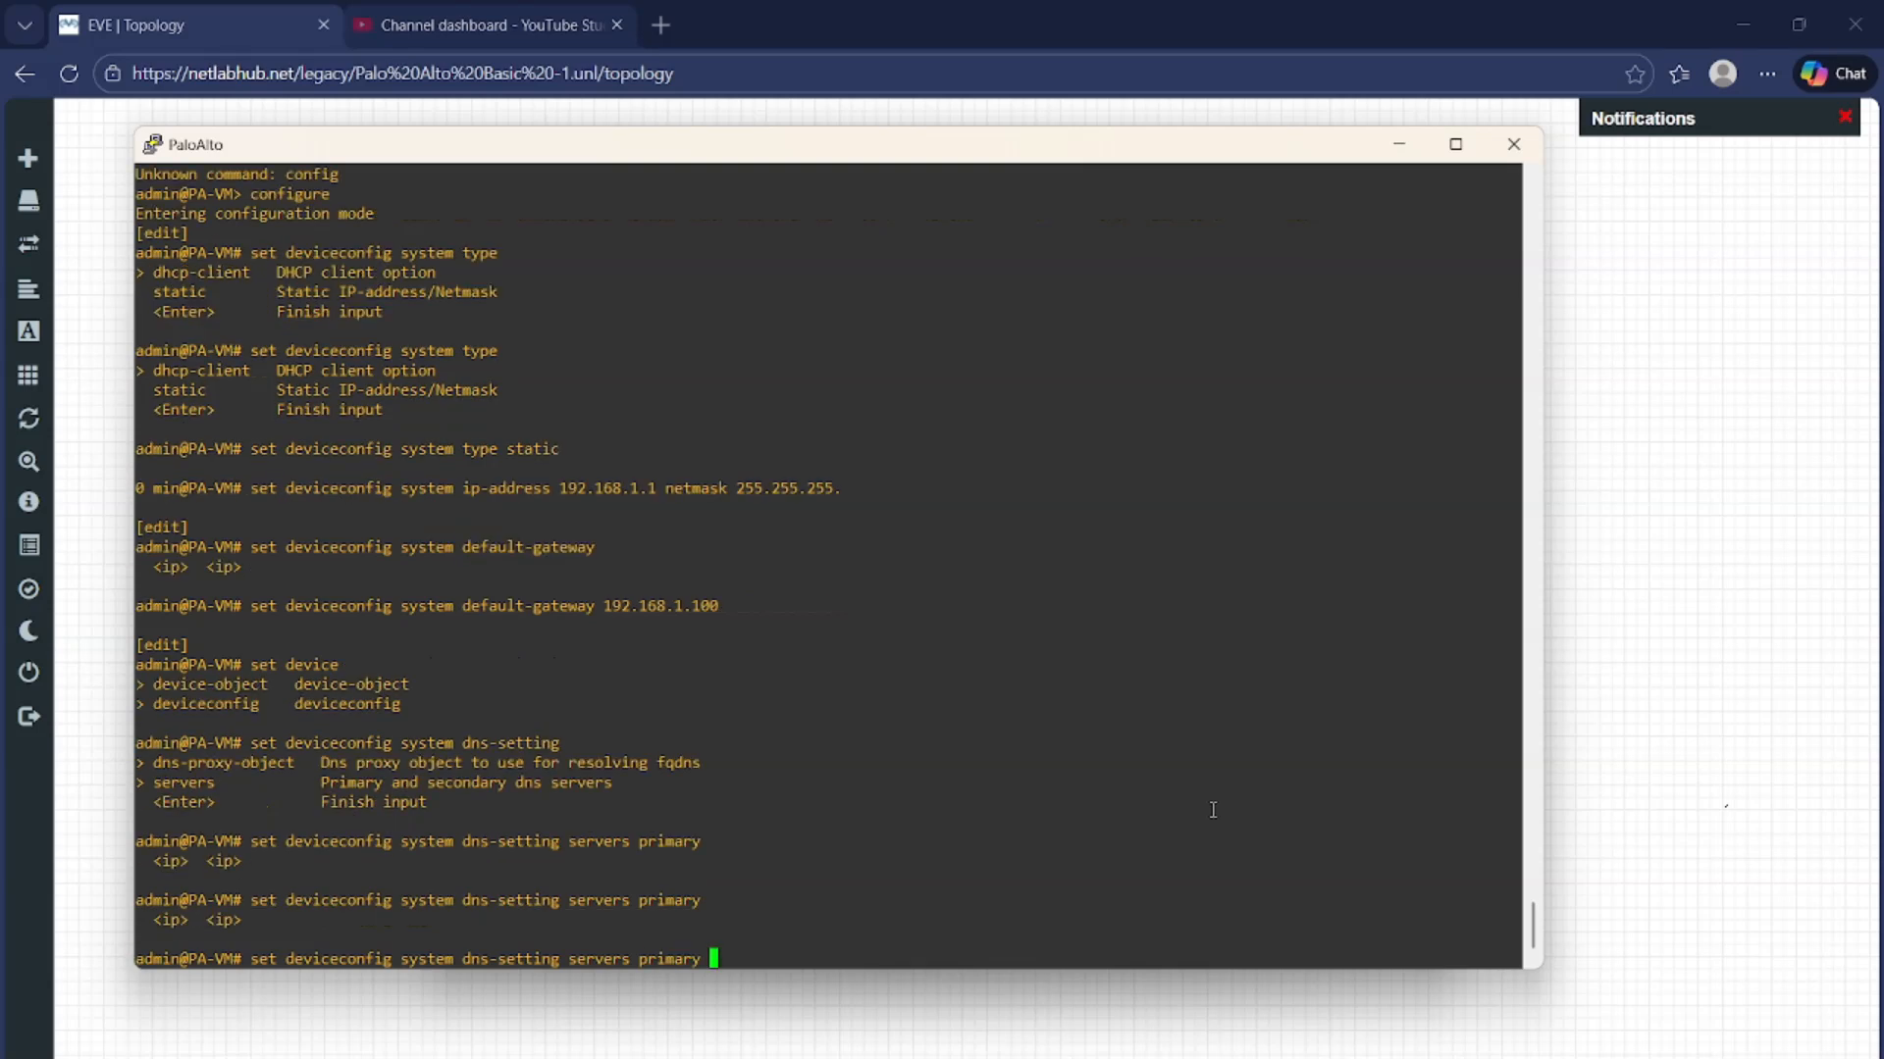
pyautogui.write('4.2.2.2')
pyautogui.press('Return')
# Set the secondary DNS server to 8.8.8.8 by editing the recalled DNS command
pyautogui.press('Up')
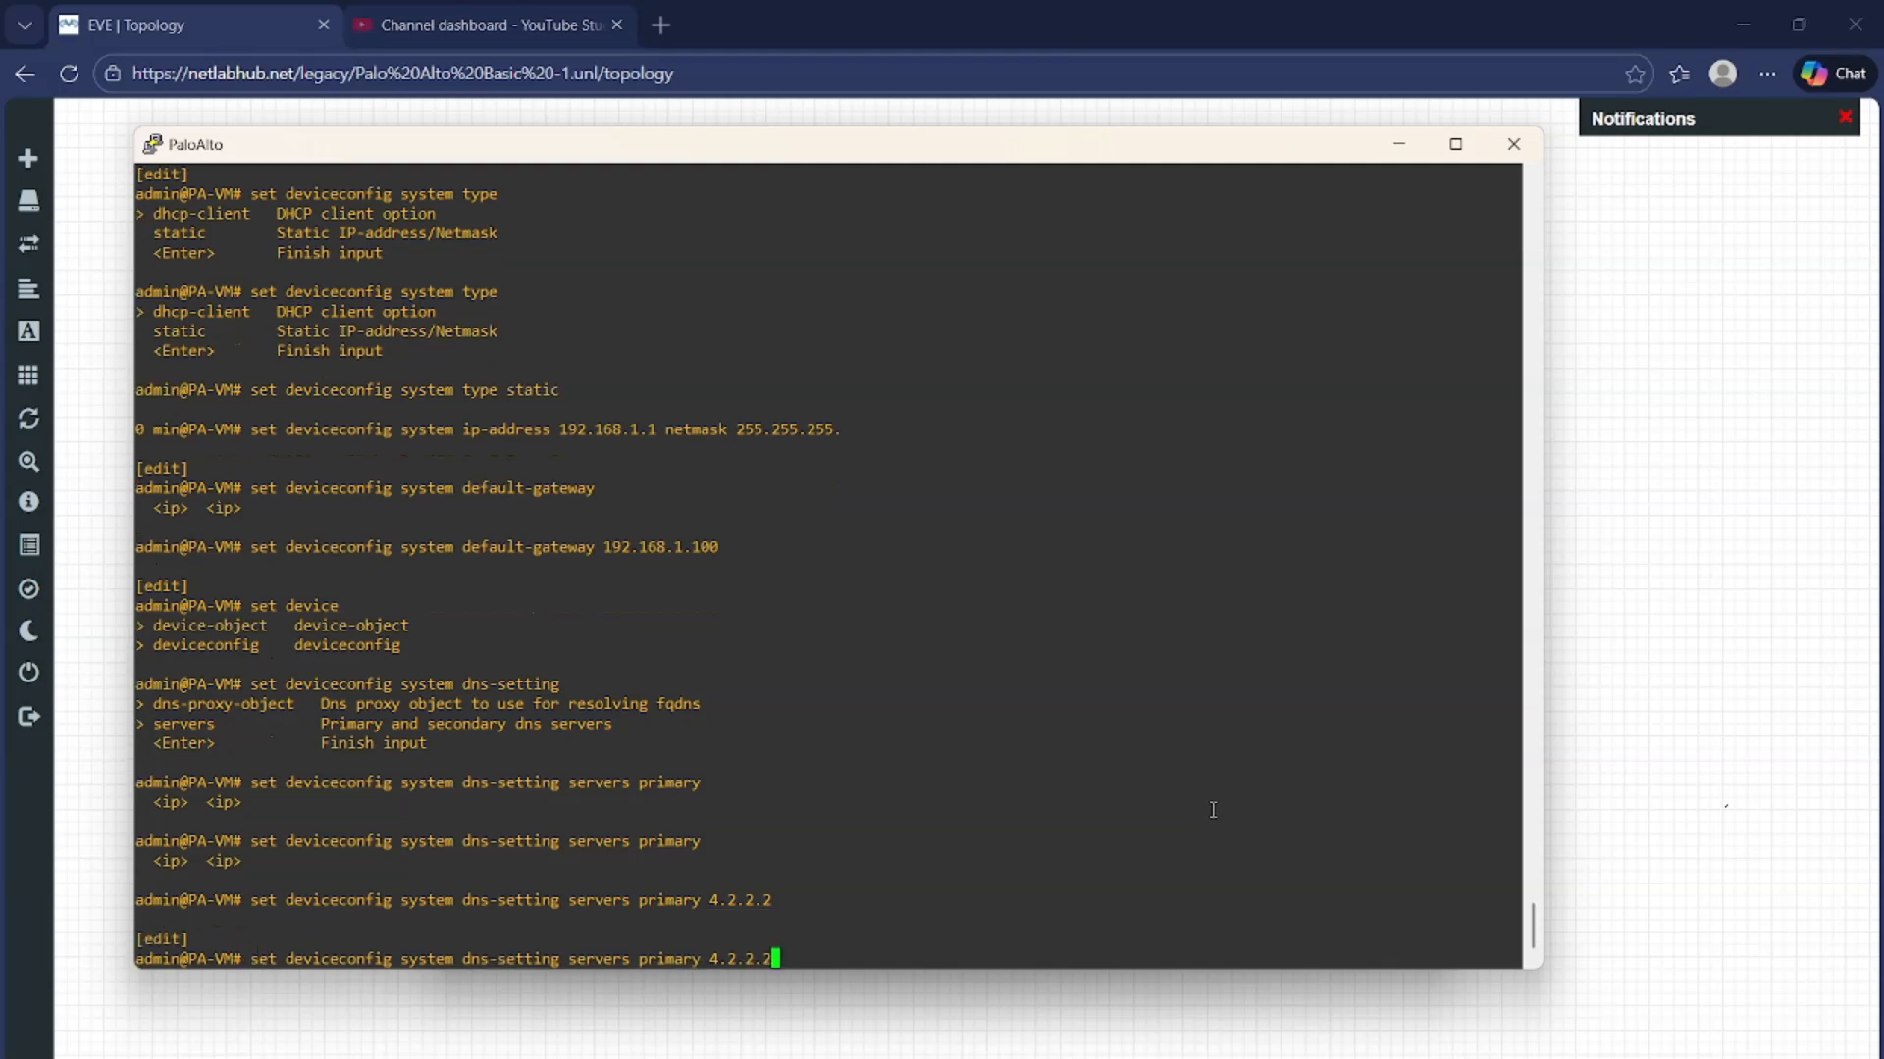
pyautogui.press('BackSpace')
pyautogui.press('BackSpace')
pyautogui.press('BackSpace')
pyautogui.press('BackSpace')
pyautogui.press('BackSpace')
pyautogui.press('BackSpace')
pyautogui.press('BackSpace')
pyautogui.press('BackSpace')
pyautogui.press('BackSpace')
pyautogui.press('BackSpace')
pyautogui.press('BackSpace')
pyautogui.press('BackSpace')
pyautogui.press('BackSpace')
pyautogui.press('BackSpace')
pyautogui.press('BackSpace')
pyautogui.write('secomn')
pyautogui.press('BackSpace')
pyautogui.press('BackSpace')
pyautogui.press('Tab')
pyautogui.write('8.8.8.8')
pyautogui.press('Return')
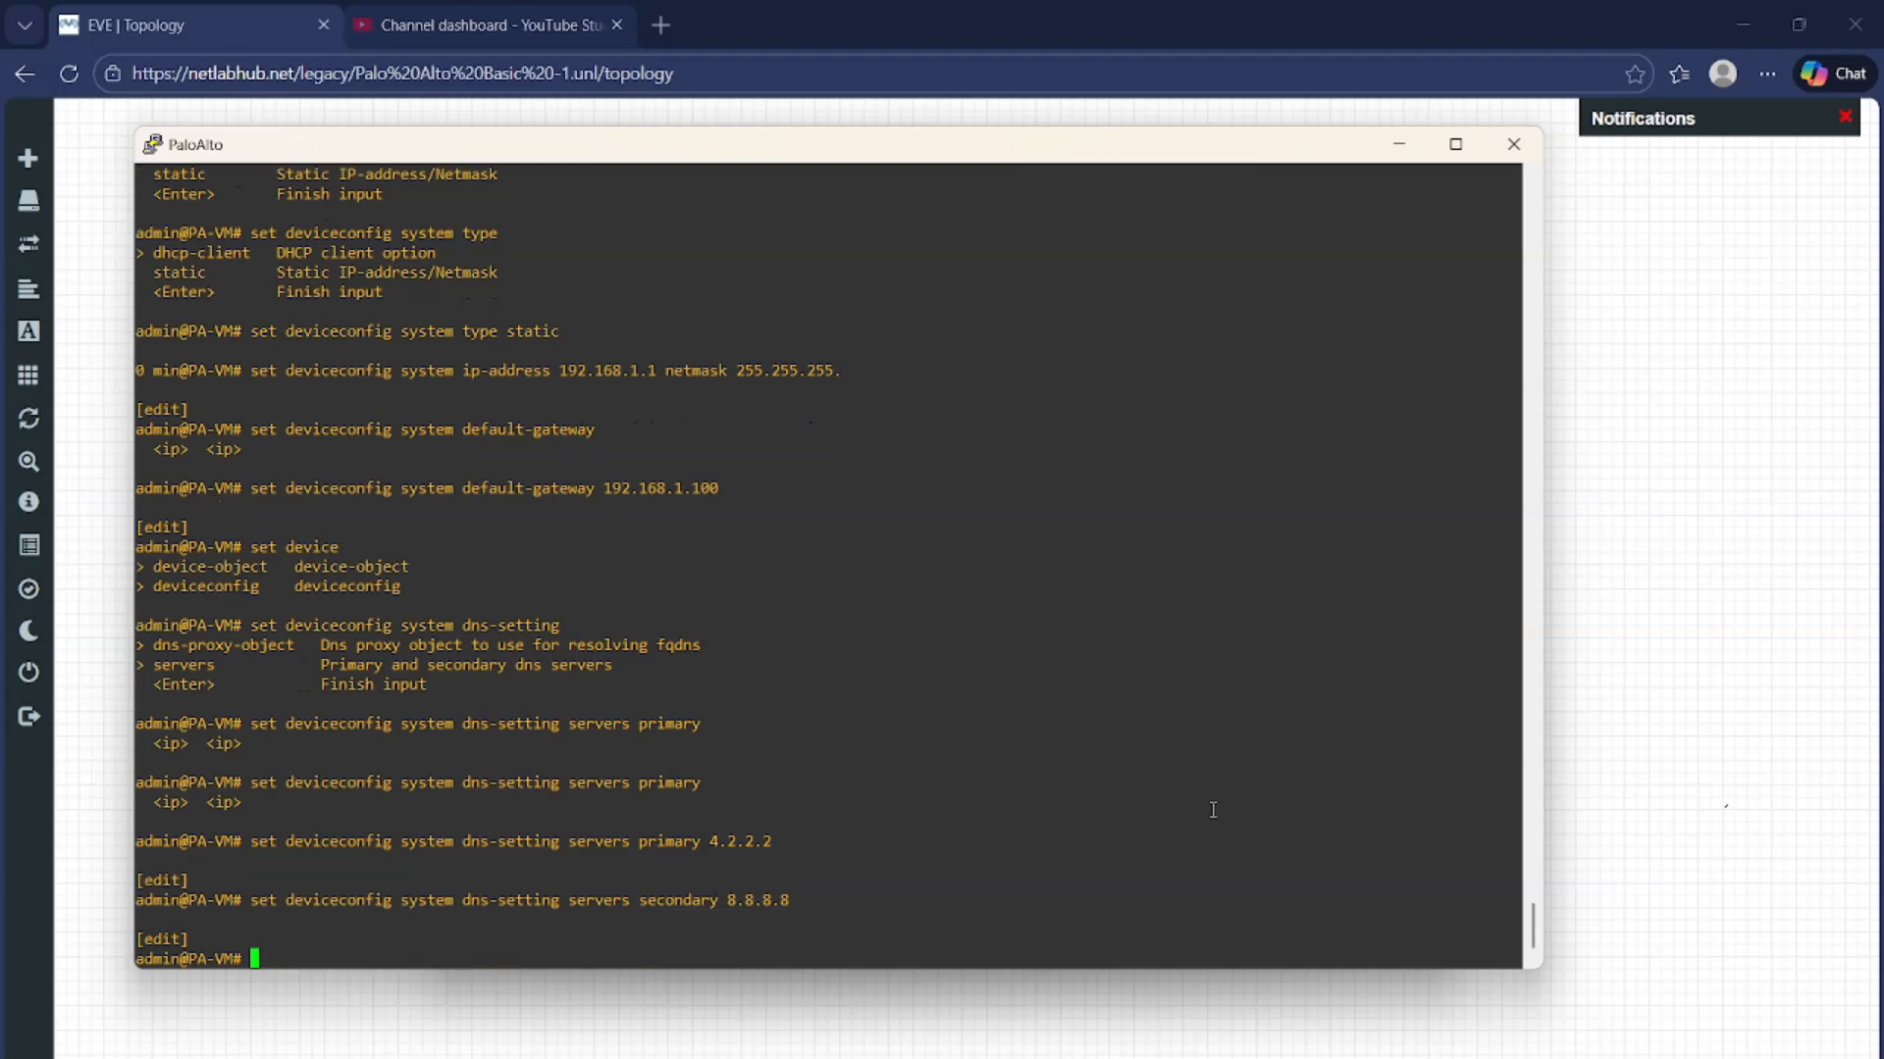
# Commit the configuration and switch back to the Windows VM's ping
pyautogui.write('commit')
pyautogui.press('Return')
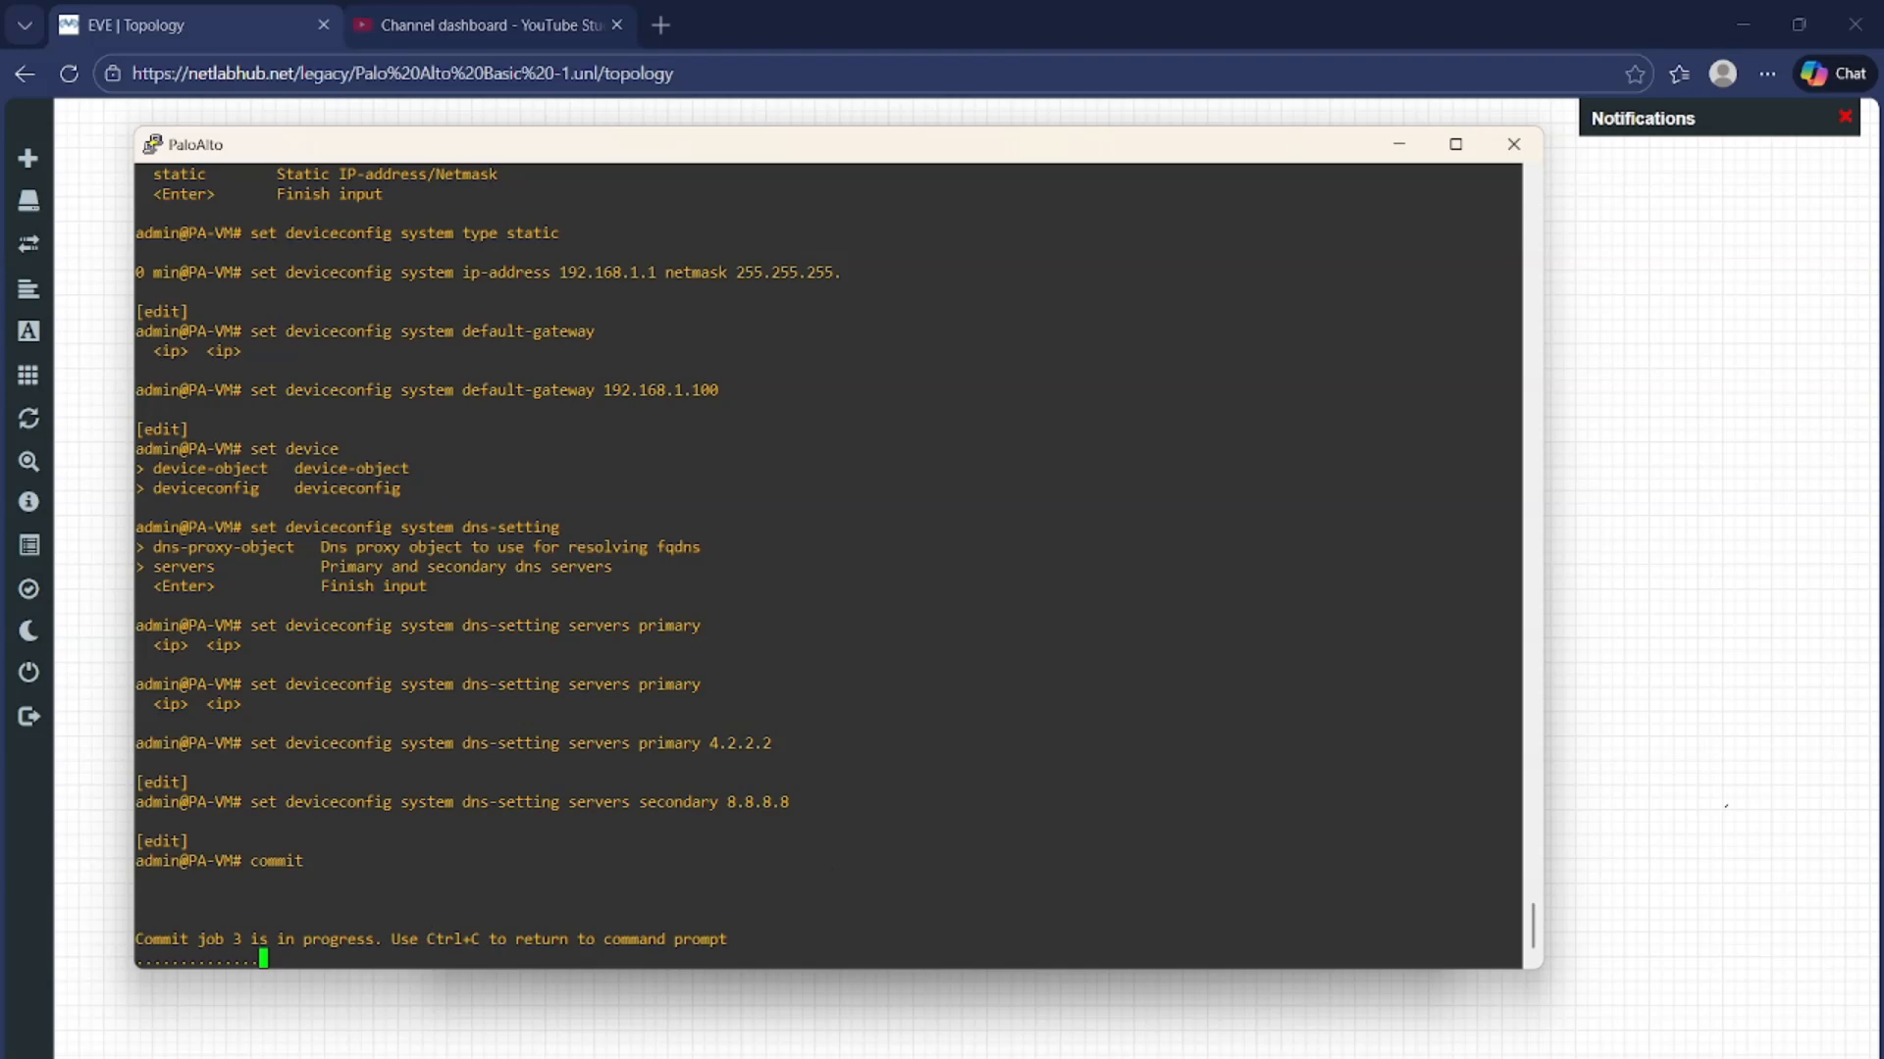
pyautogui.click(1254, 1037)
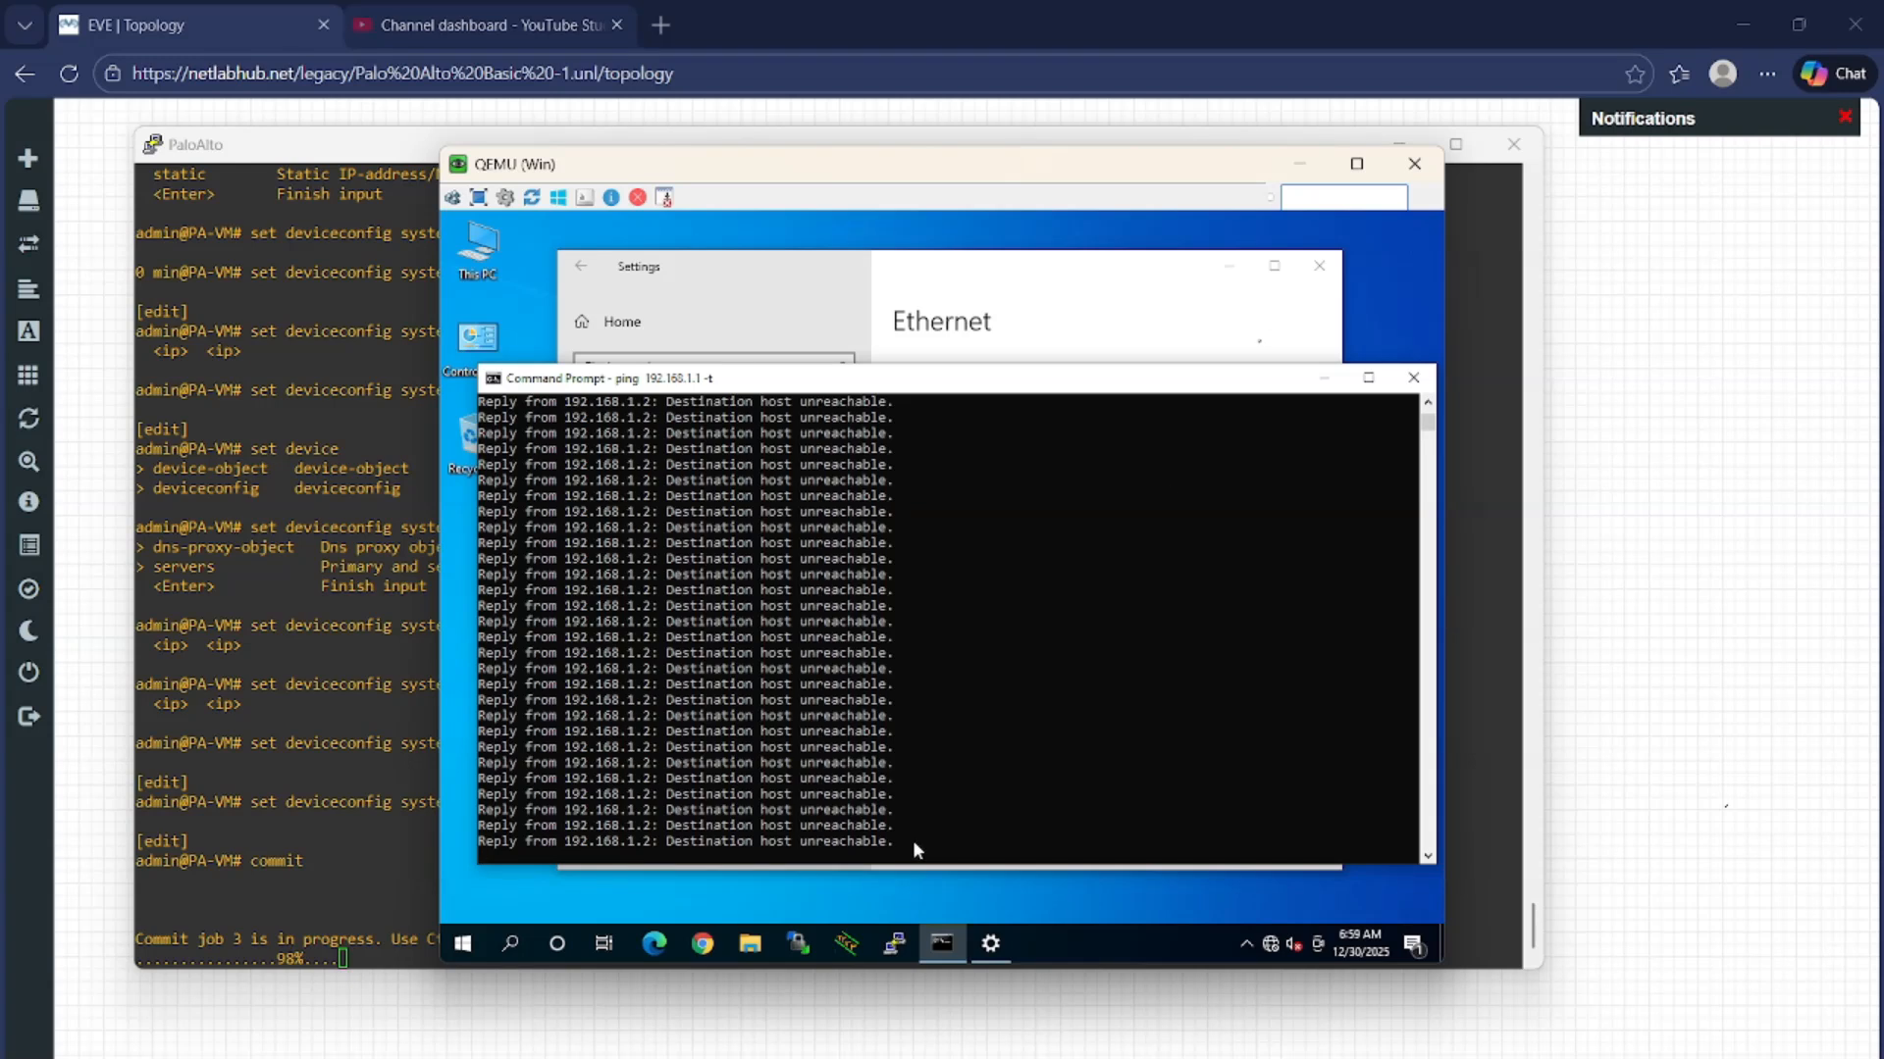
# Open the Ethernet adapter's Status dialog from its context menu in Network Connections
pyautogui.click(1124, 334)
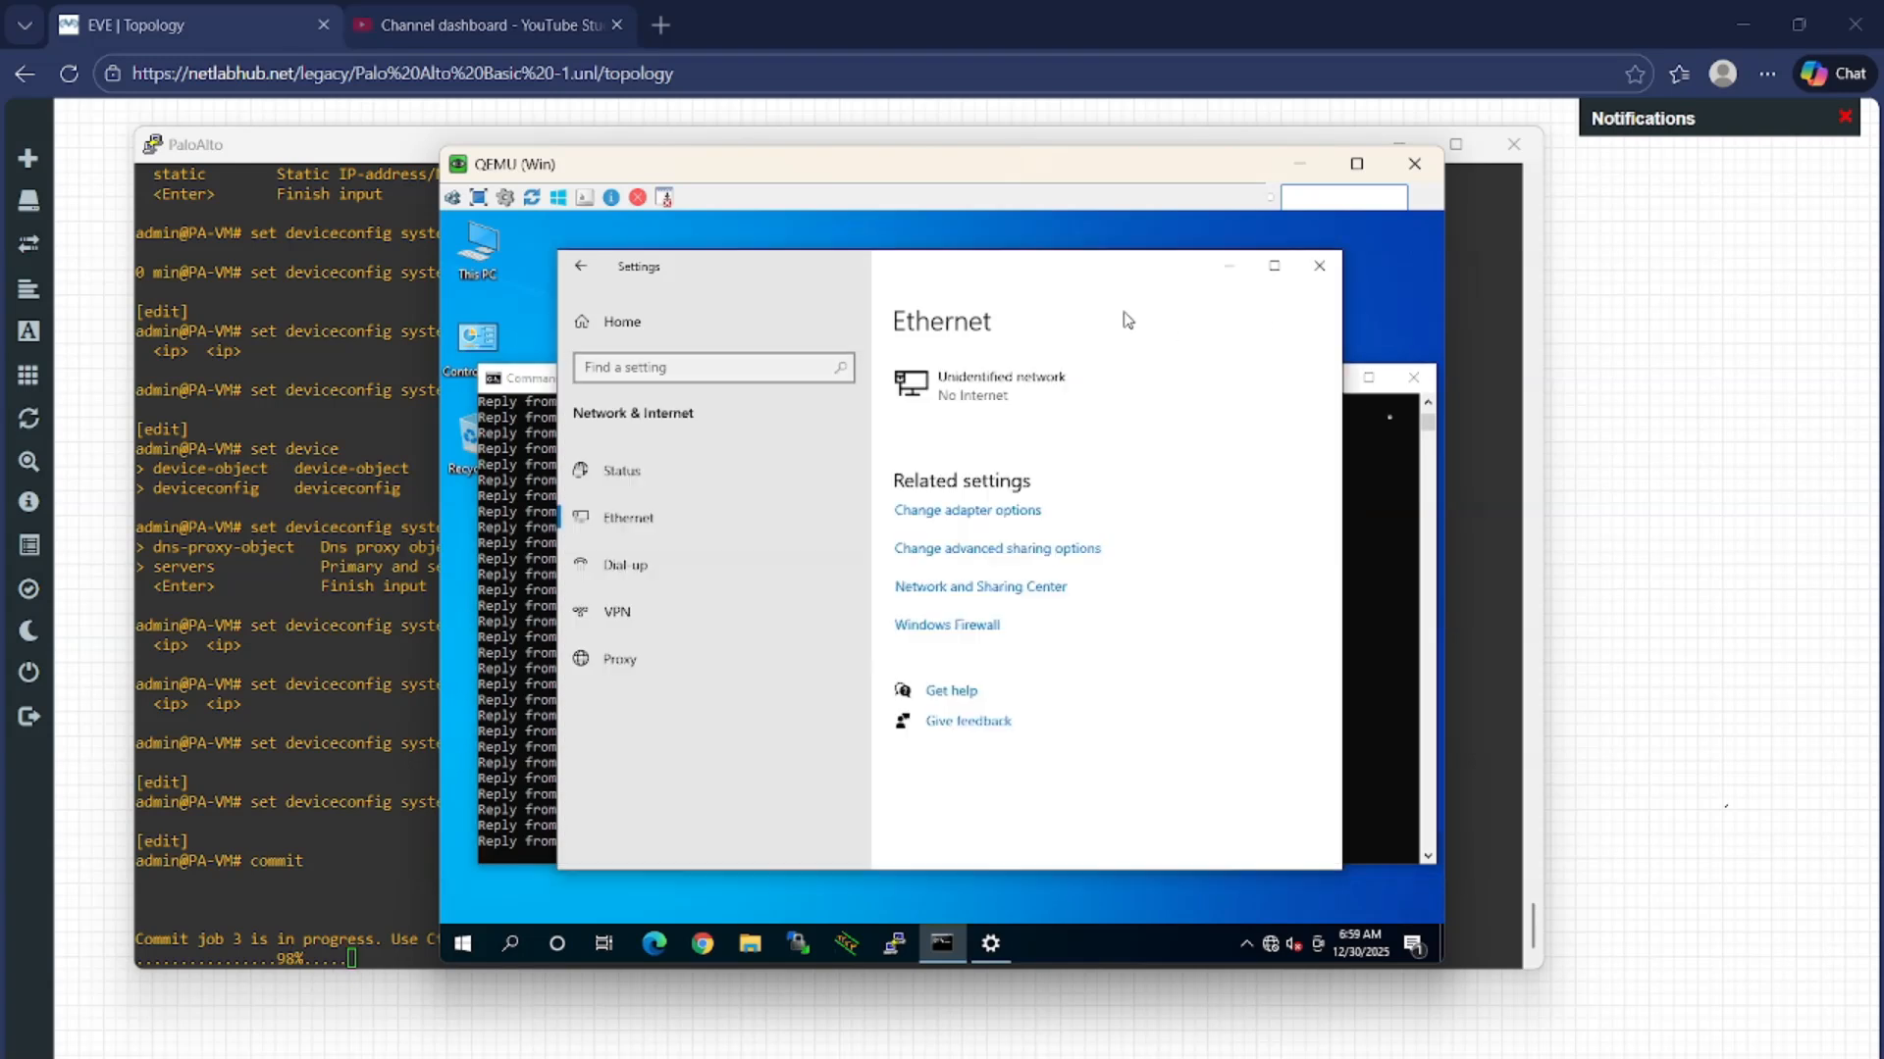
pyautogui.click(981, 510)
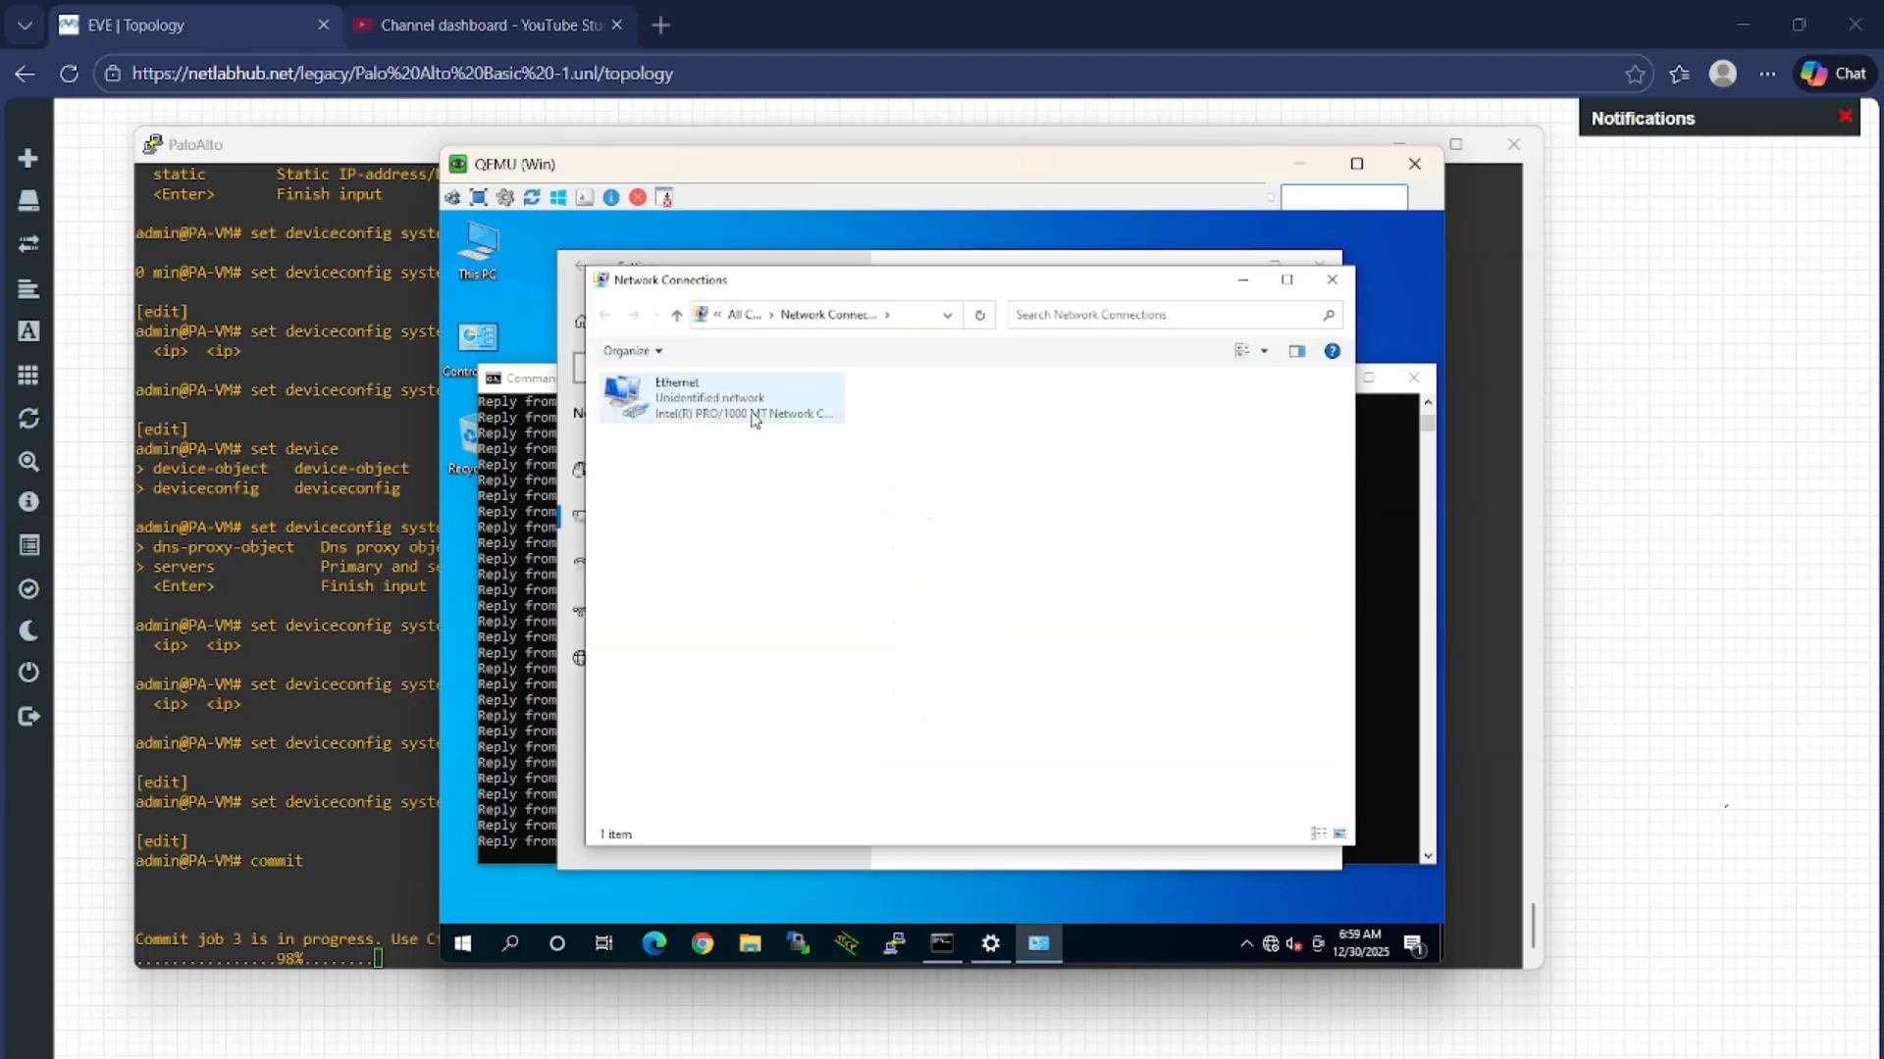
pyautogui.click(754, 419)
pyautogui.rightClick(753, 414)
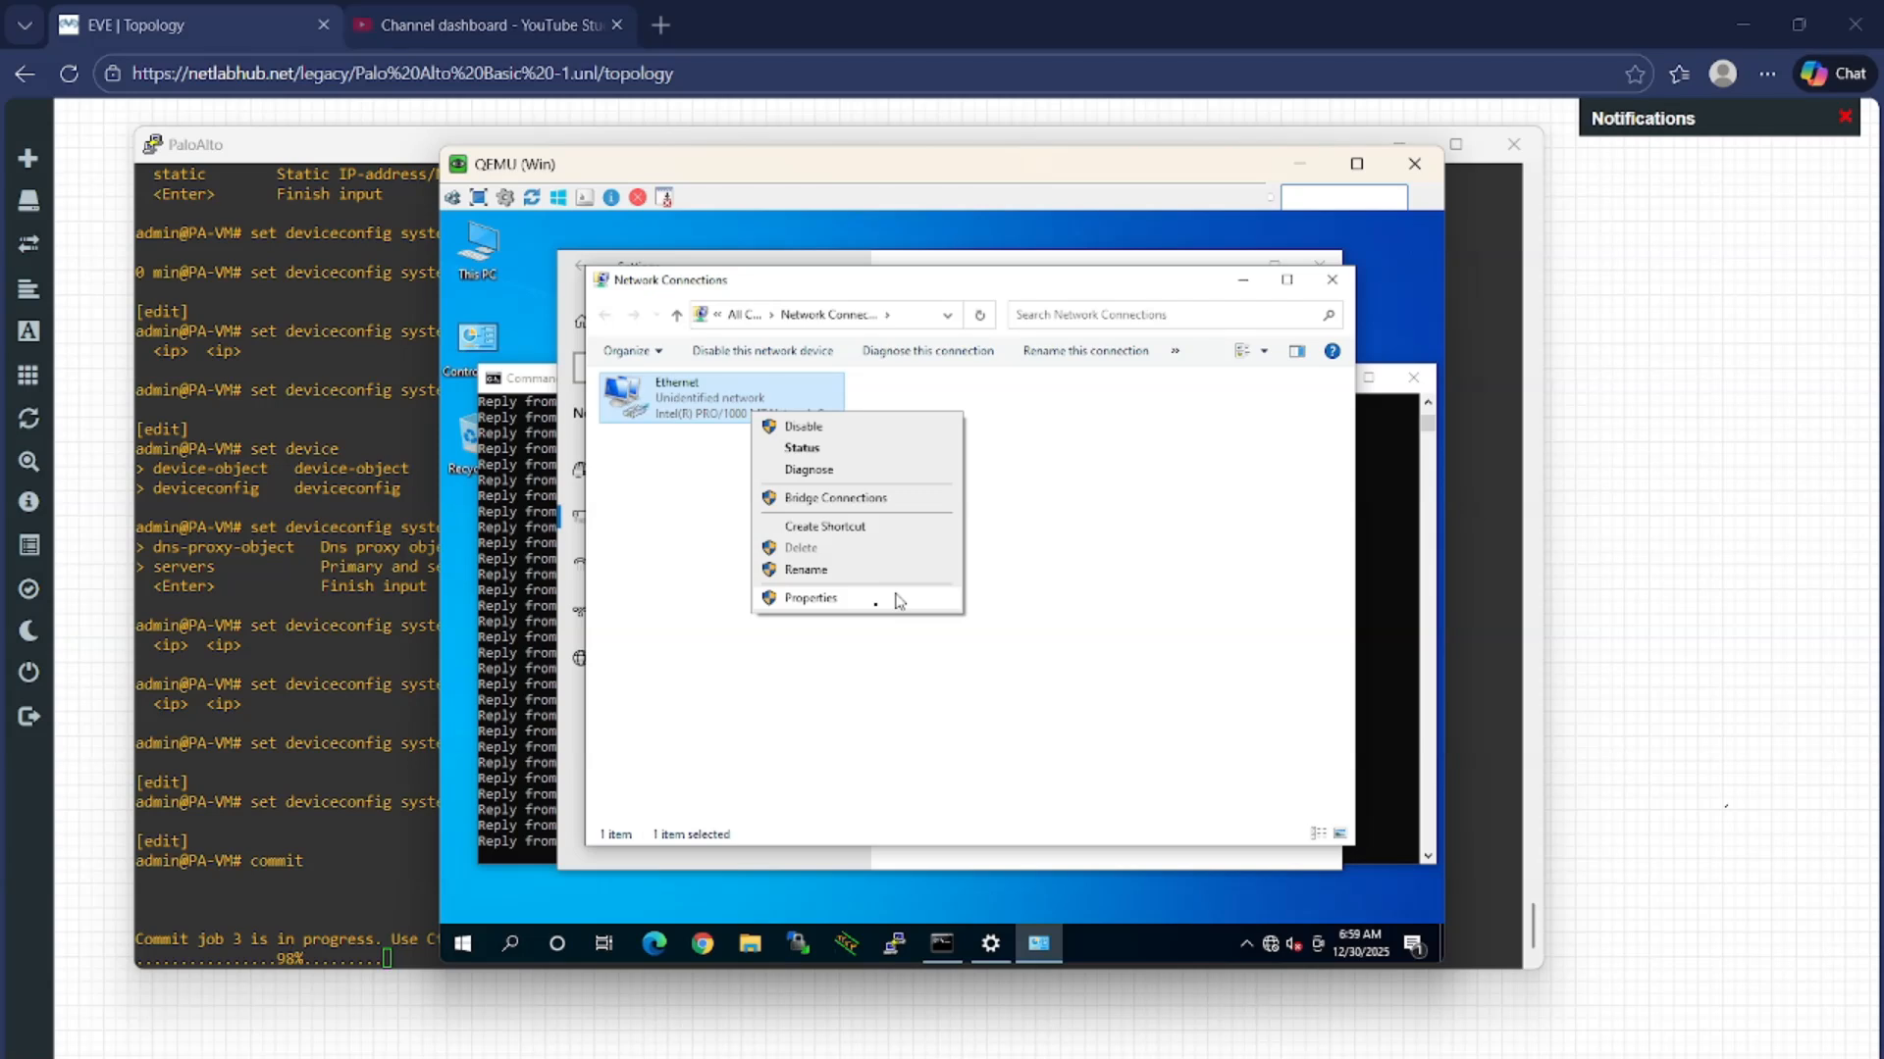
pyautogui.click(851, 459)
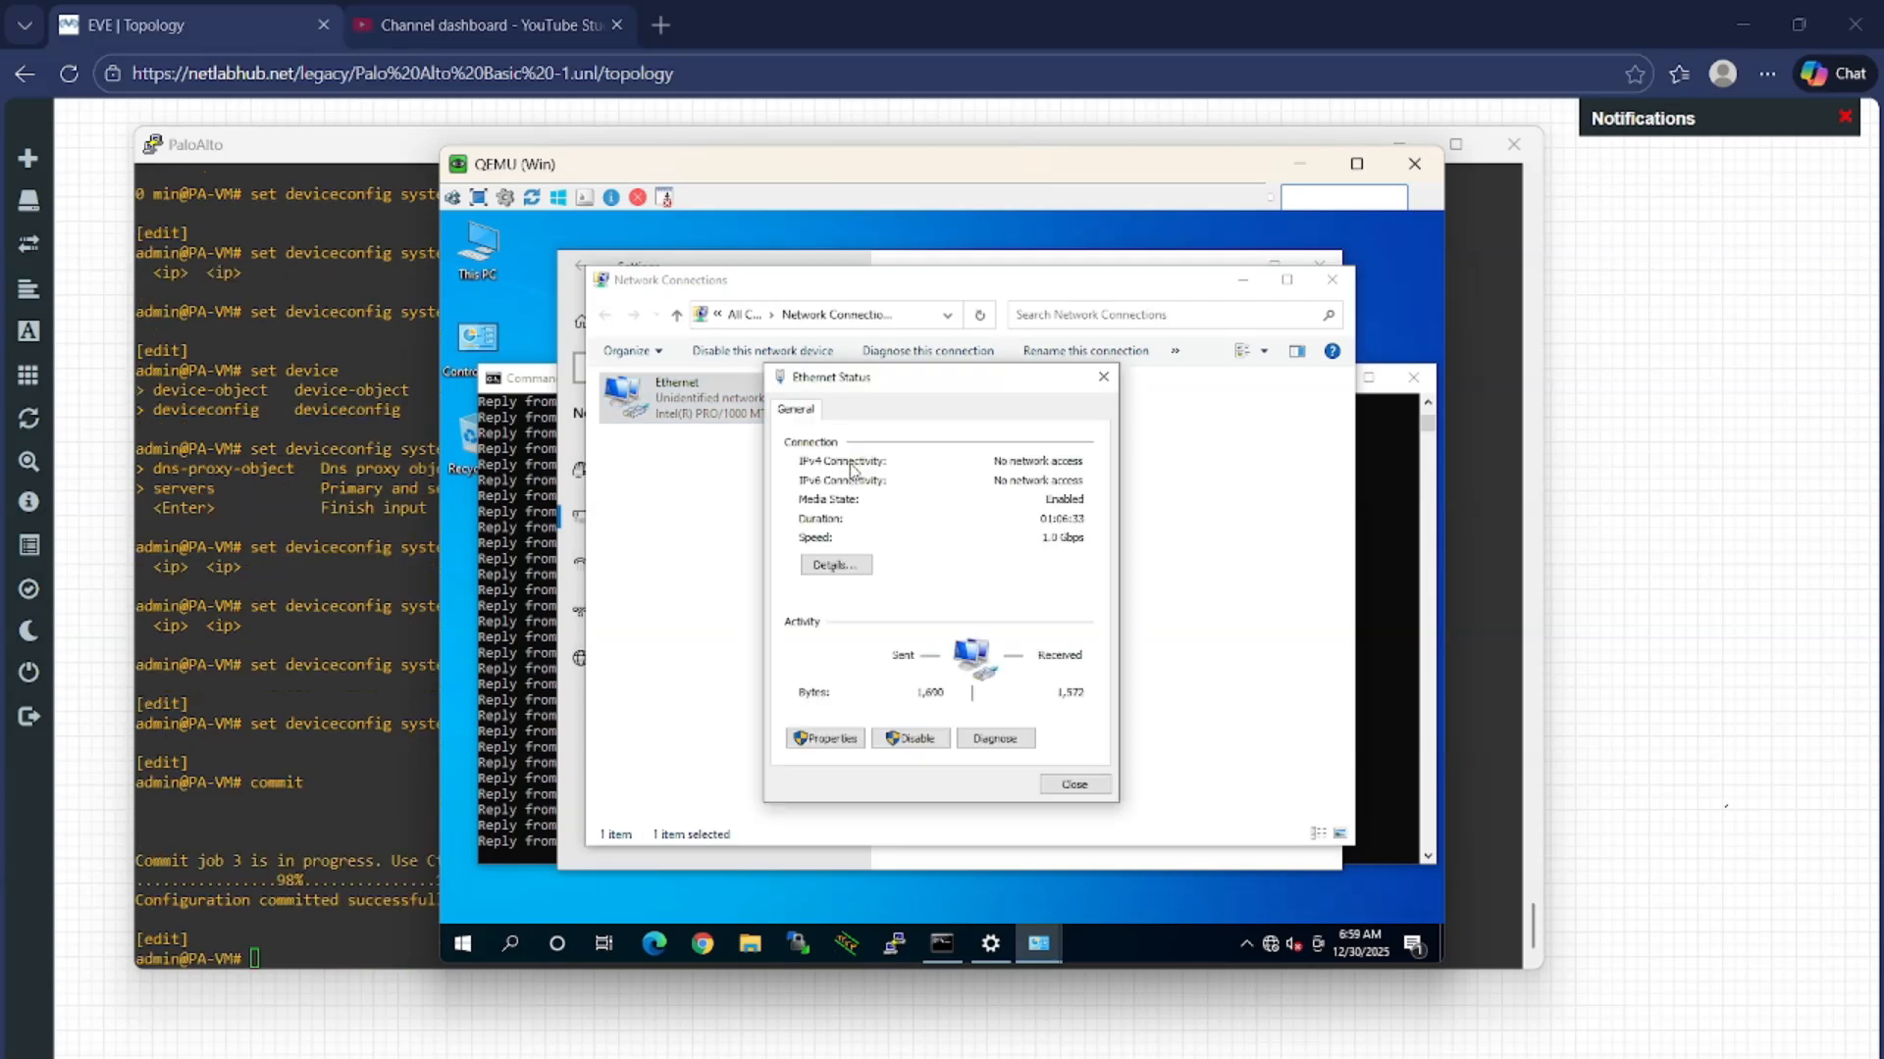
# Check the Ethernet details show IPv4 192.168.1.2, mask 255.255.255.0, then close both dialogs
pyautogui.click(835, 566)
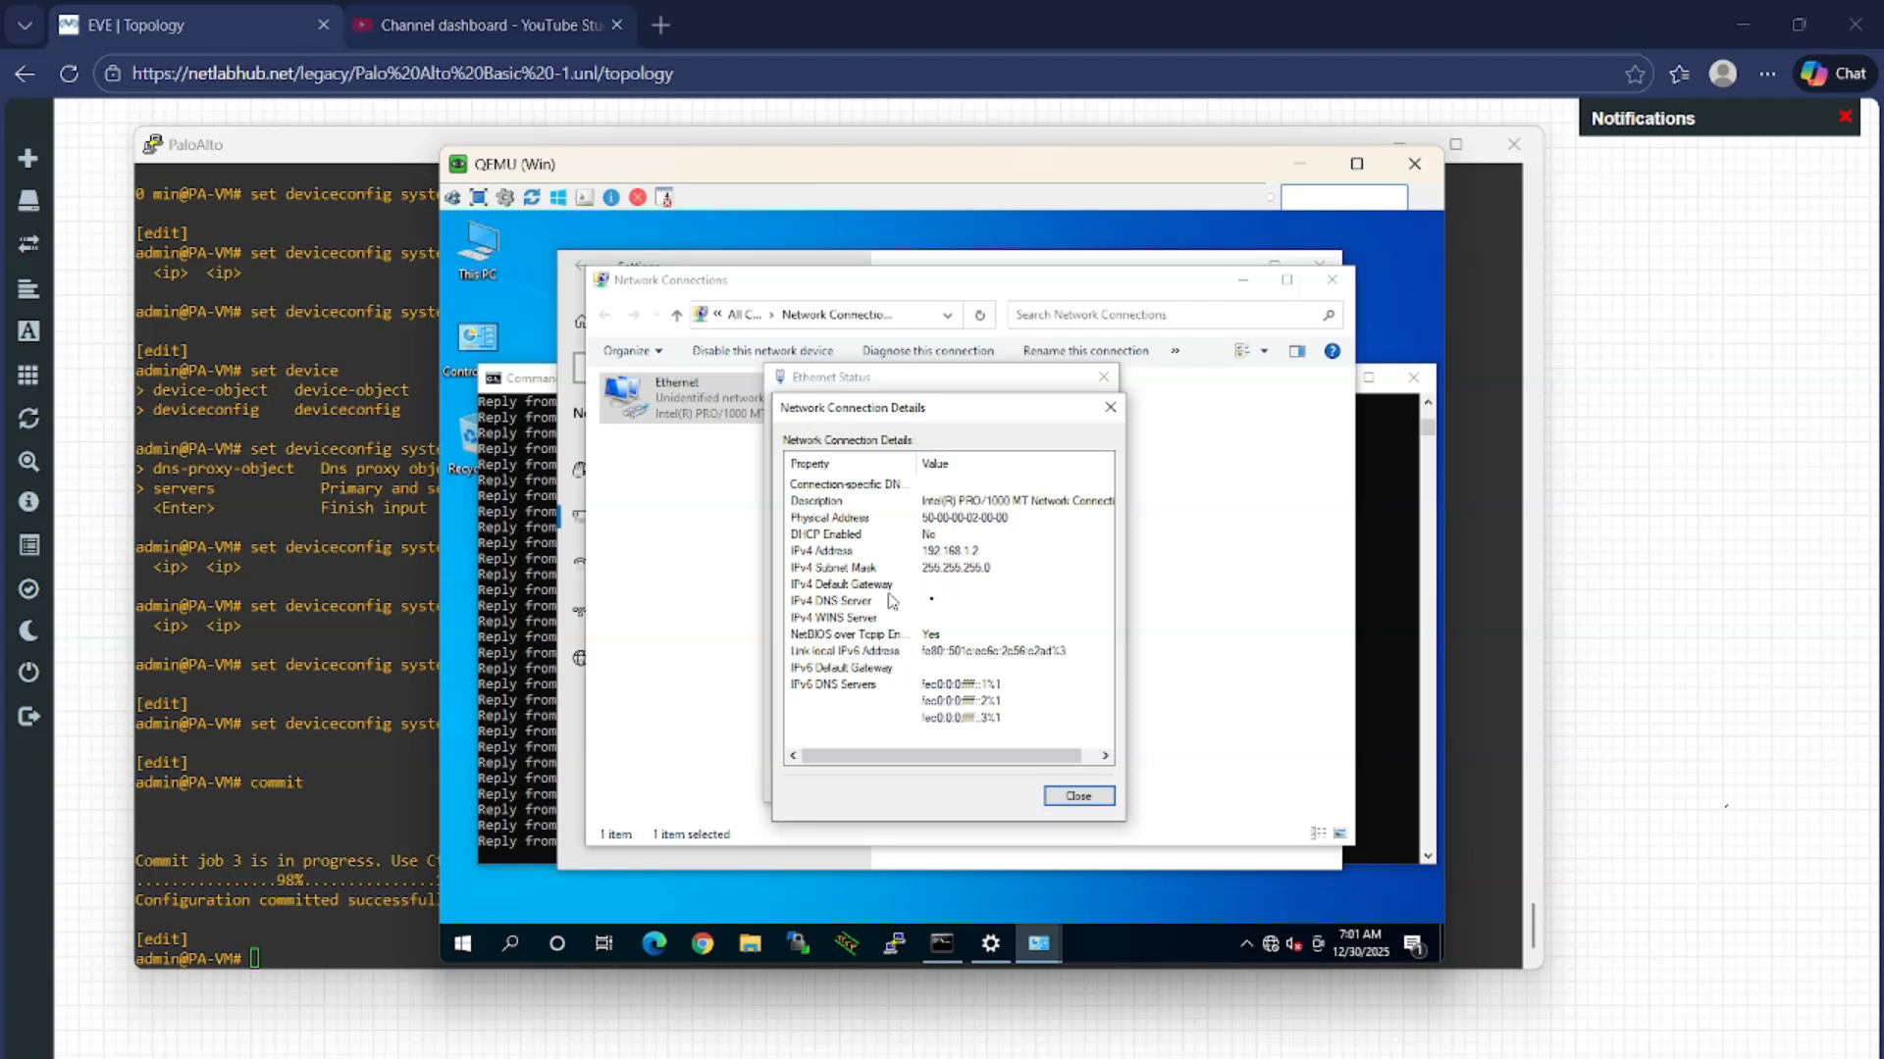
pyautogui.click(1073, 798)
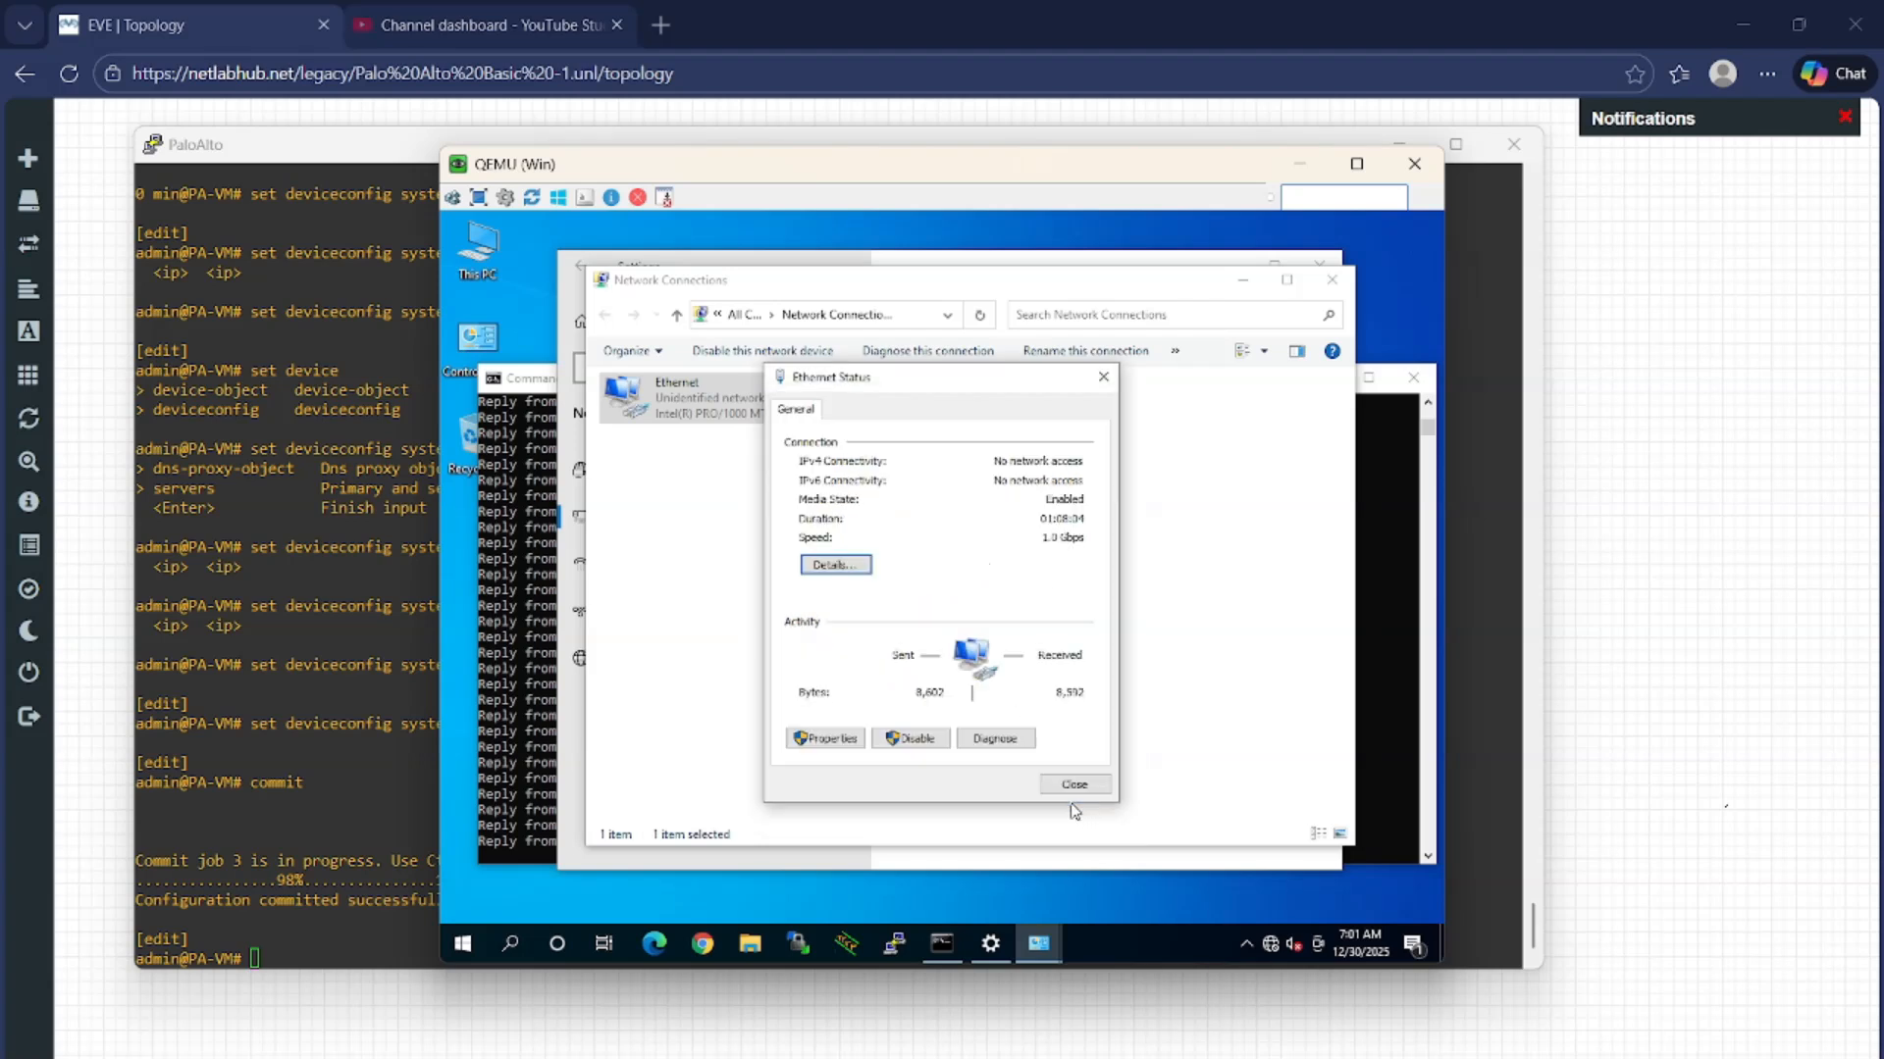
pyautogui.click(1079, 785)
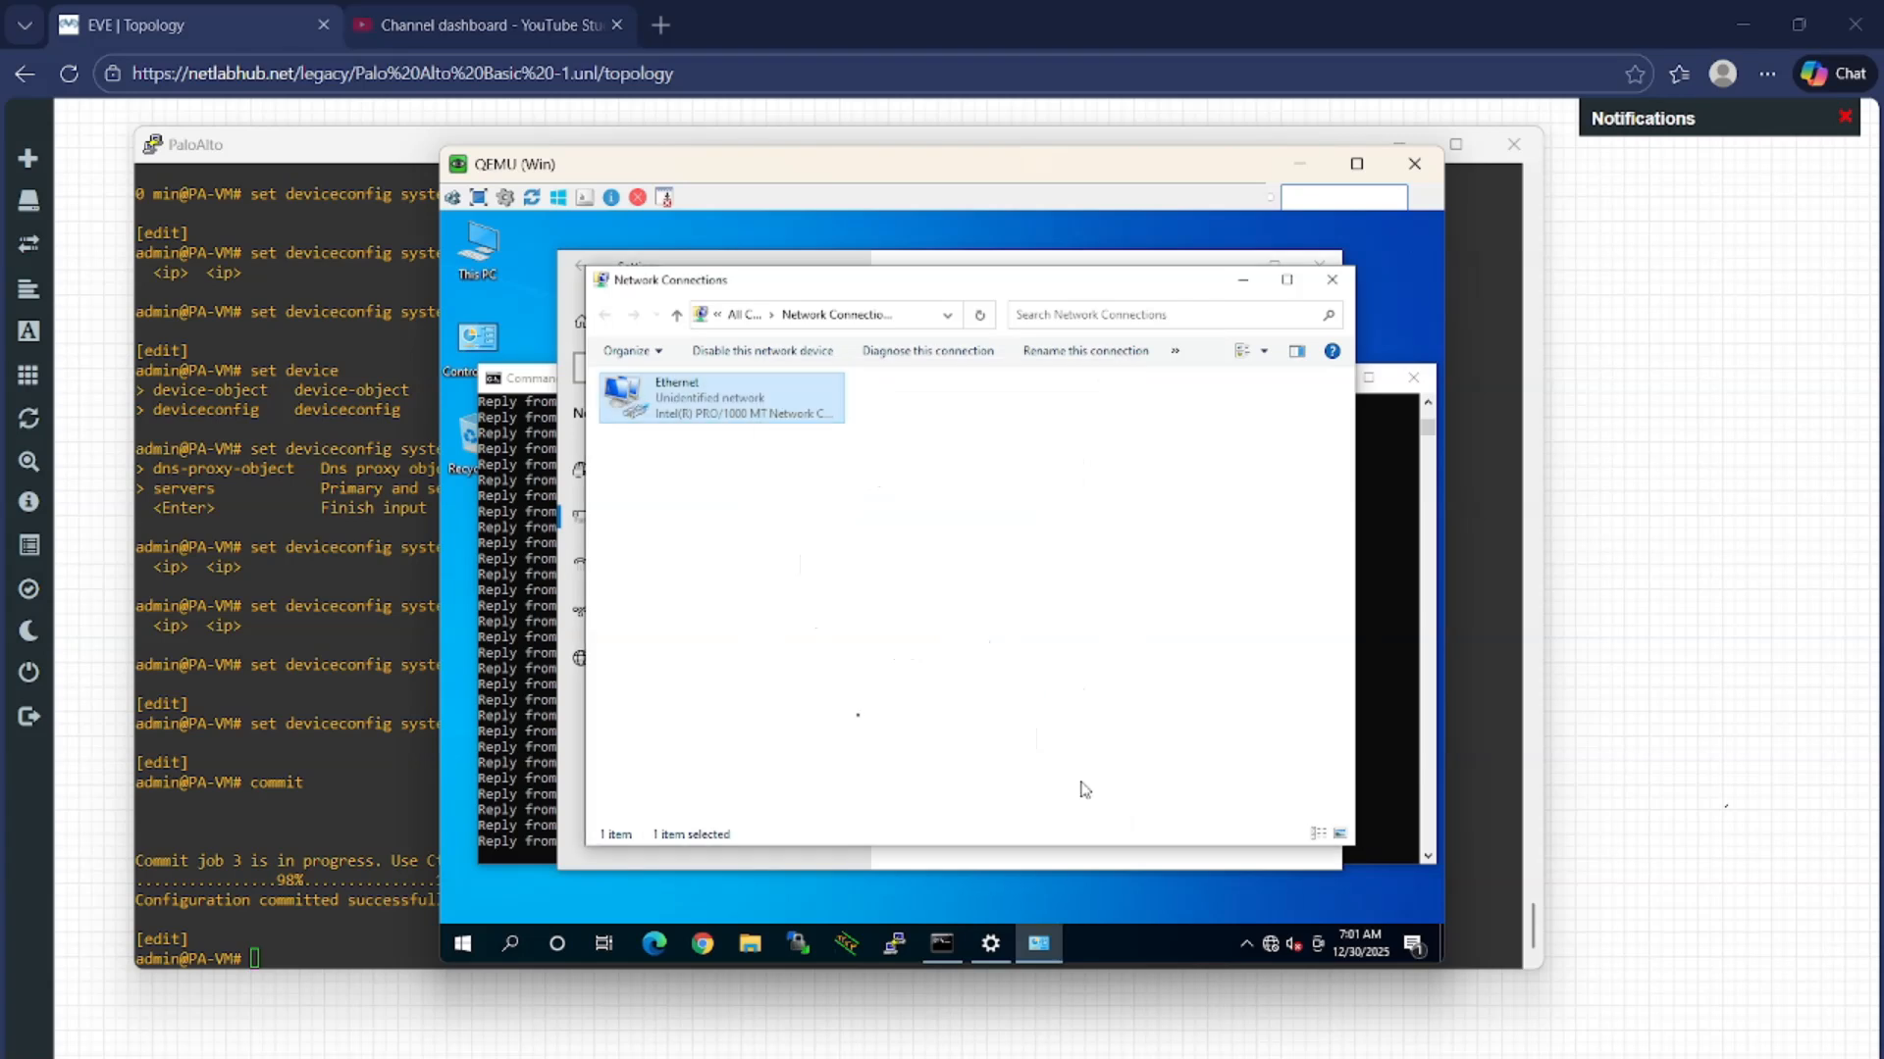
# Confirm the ping to 192.168.1.1 gets replies (TTL=64), then launch Chrome
pyautogui.click(511, 699)
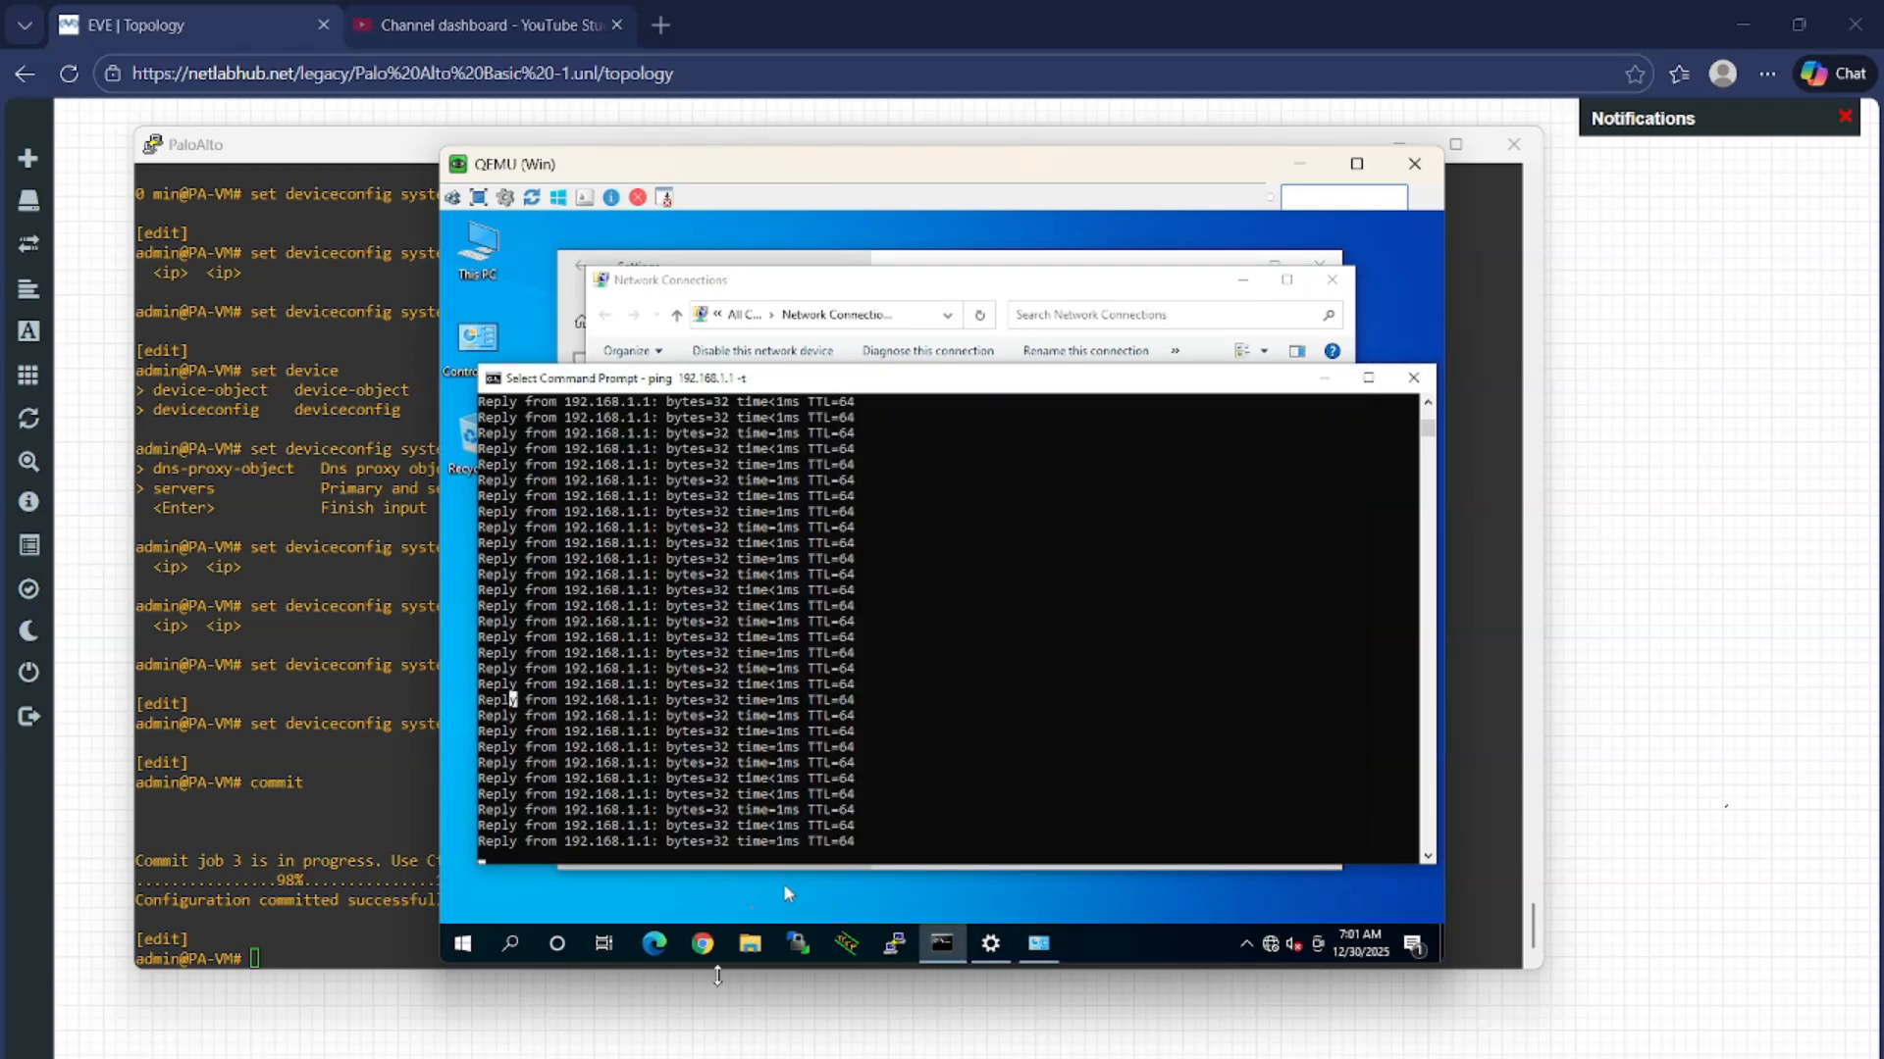
pyautogui.click(703, 945)
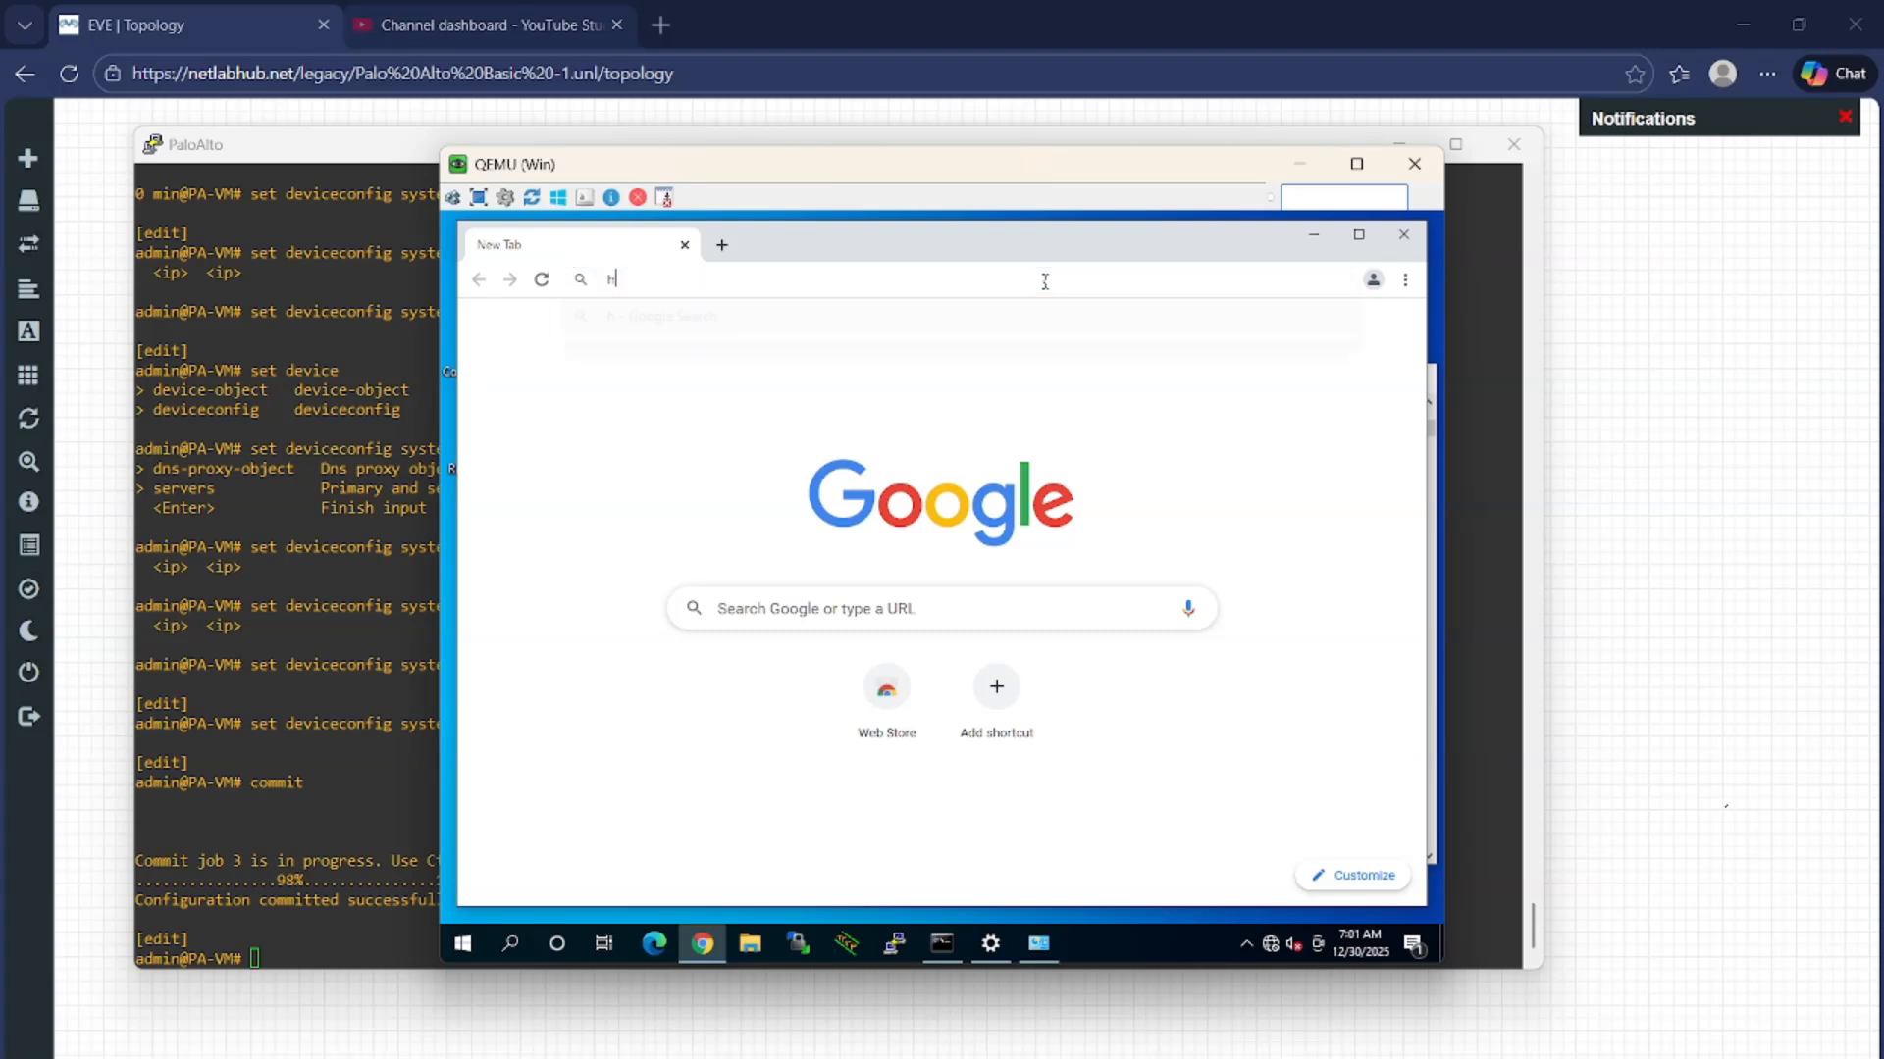
pyautogui.write('https:')
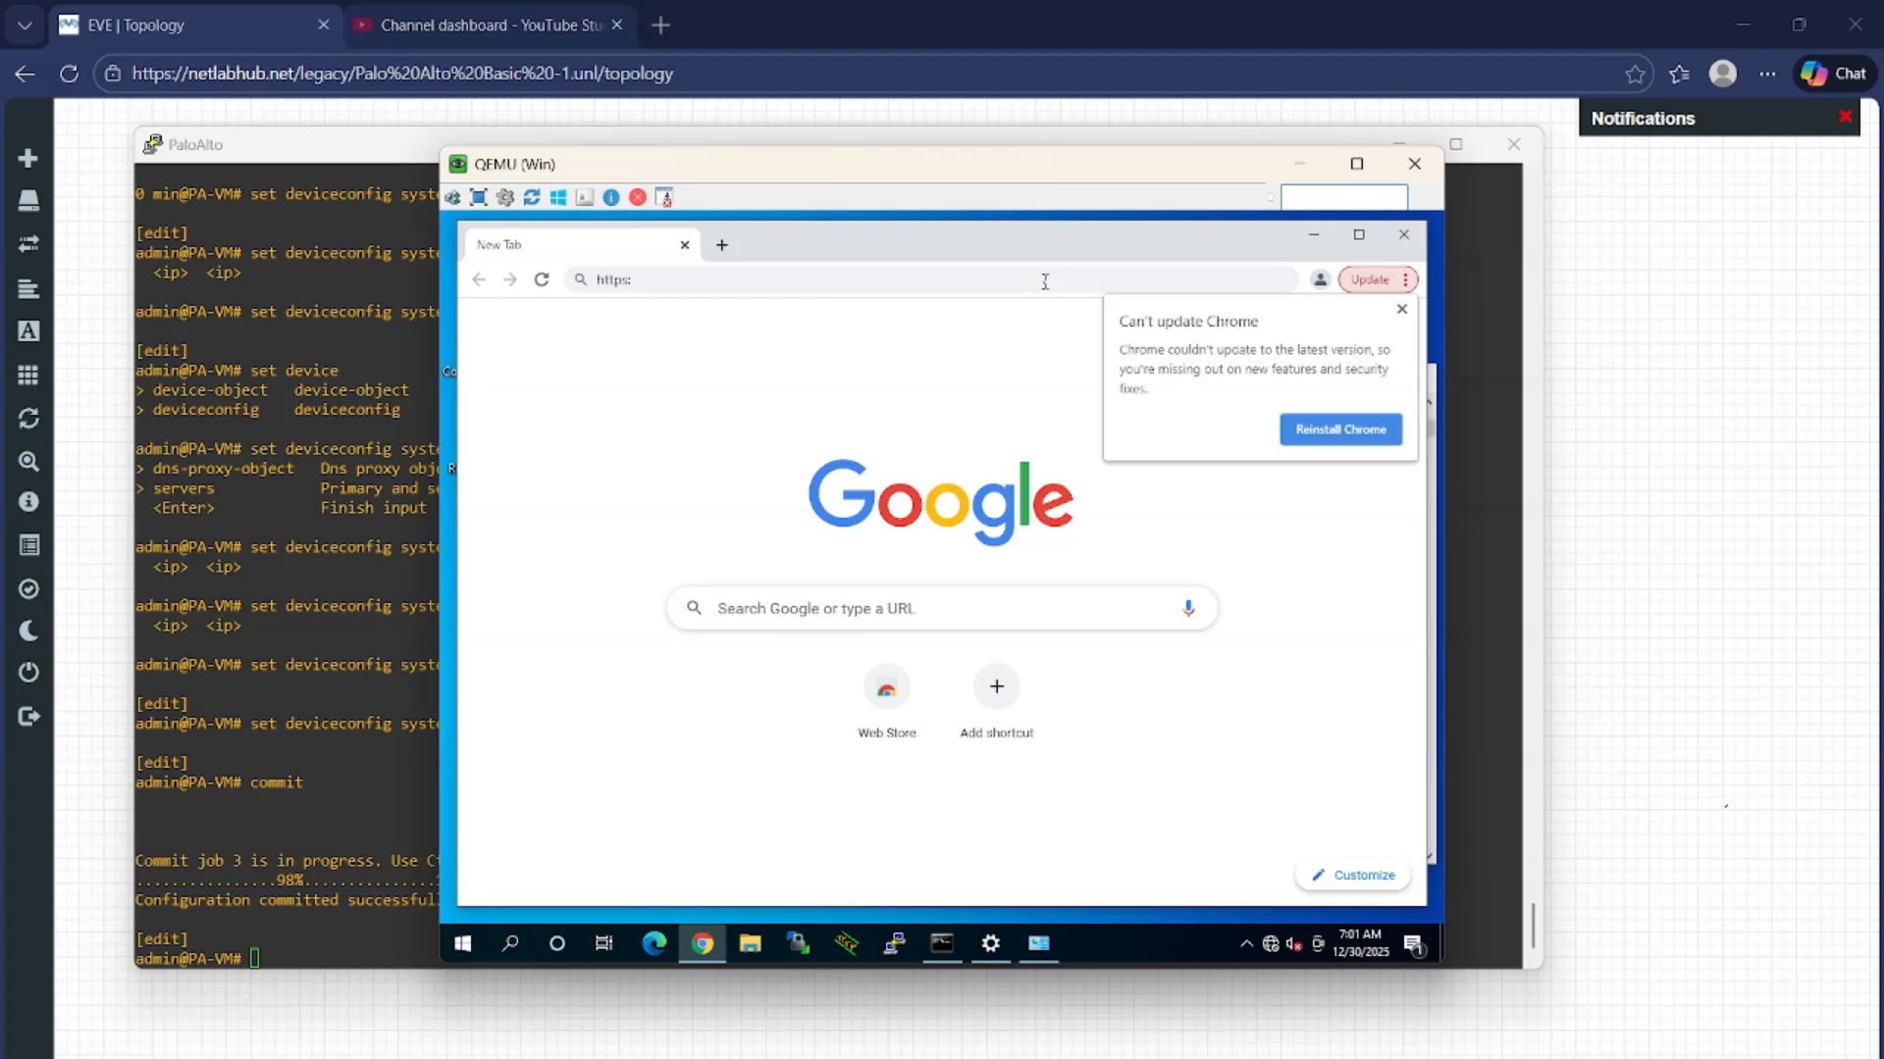
pyautogui.click(1404, 310)
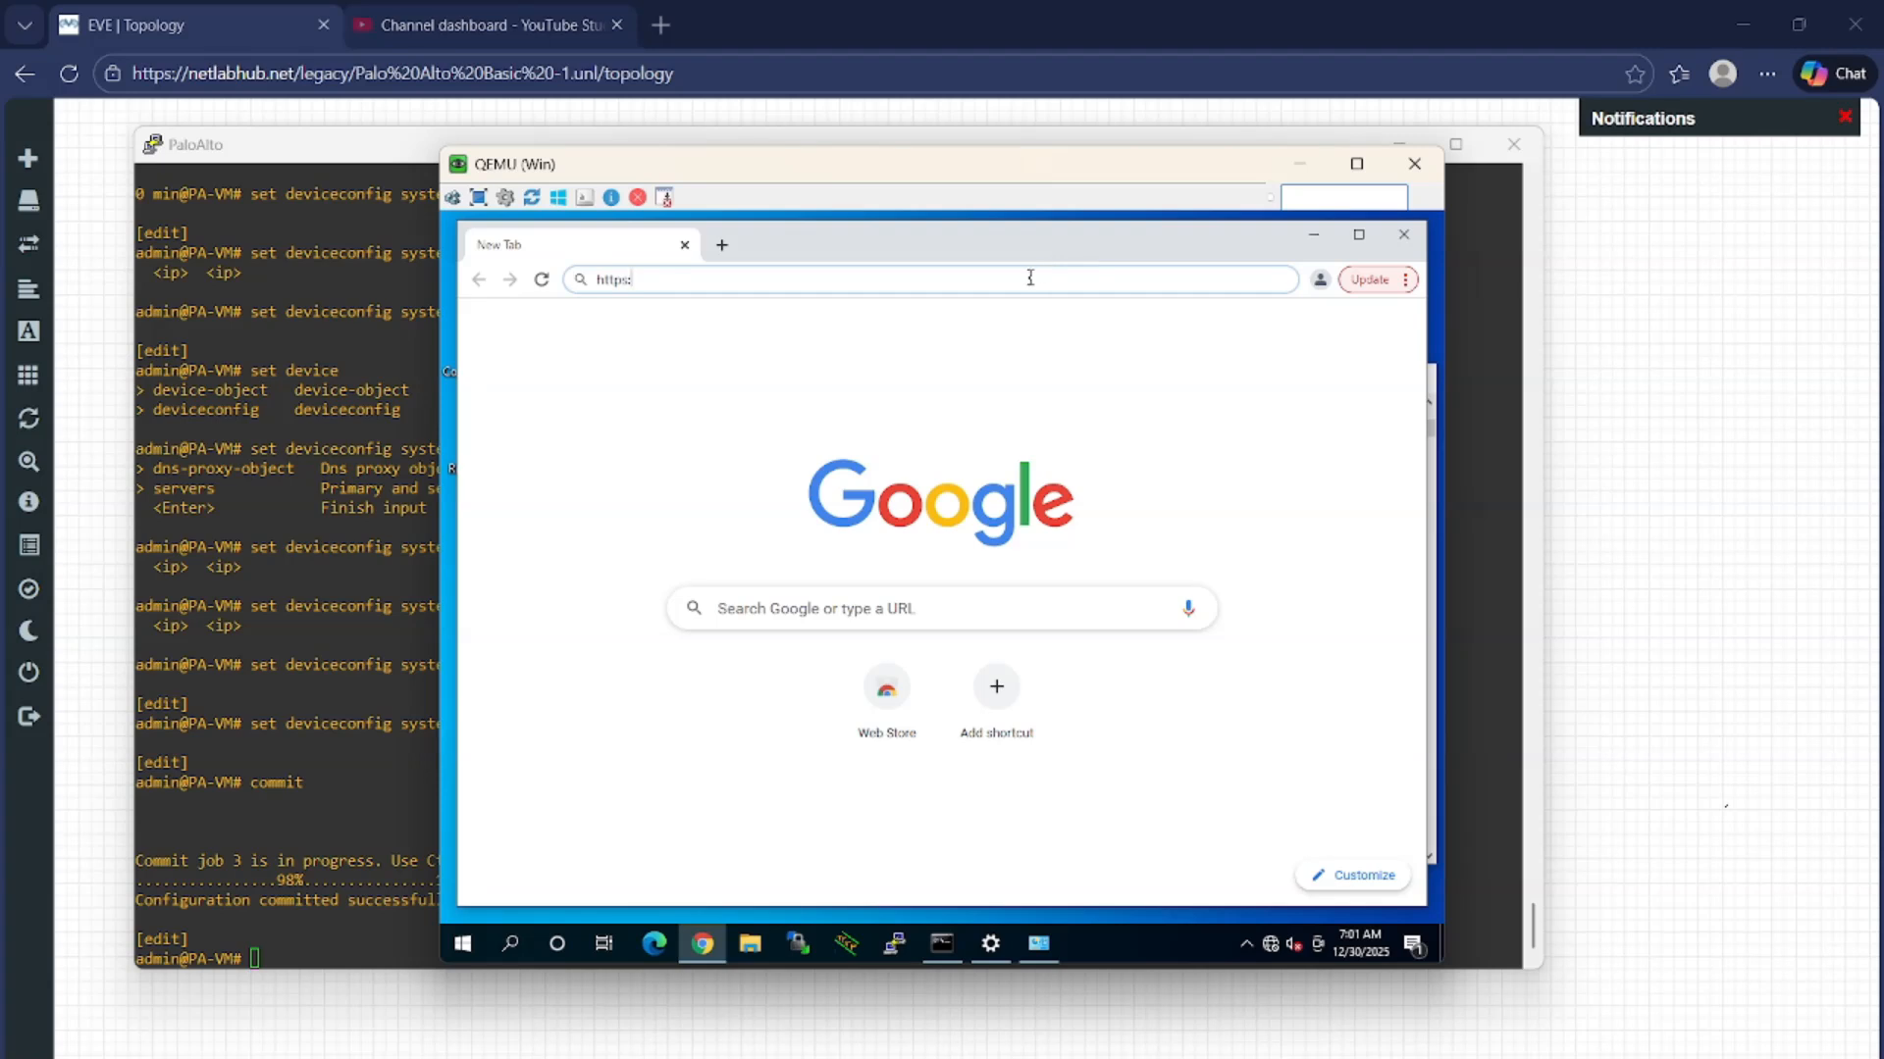
pyautogui.write('//')
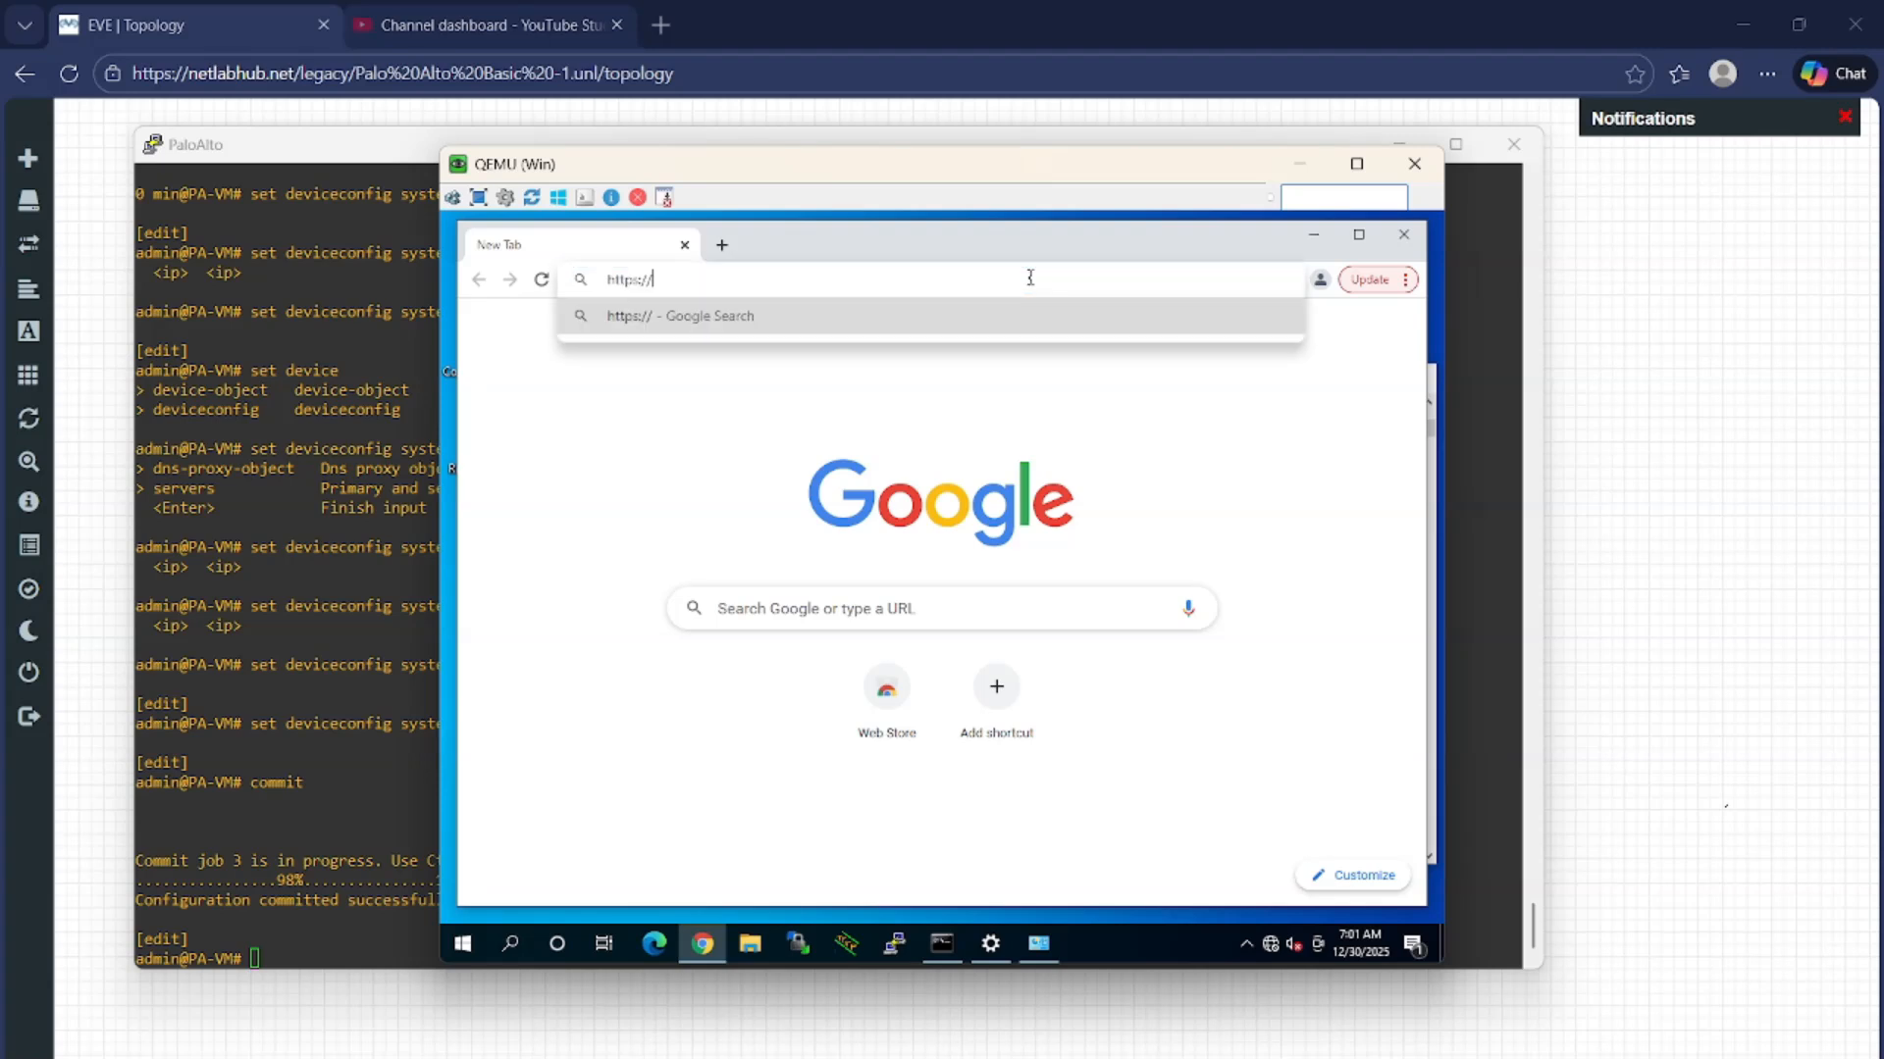
pyautogui.write('192.168.1.1')
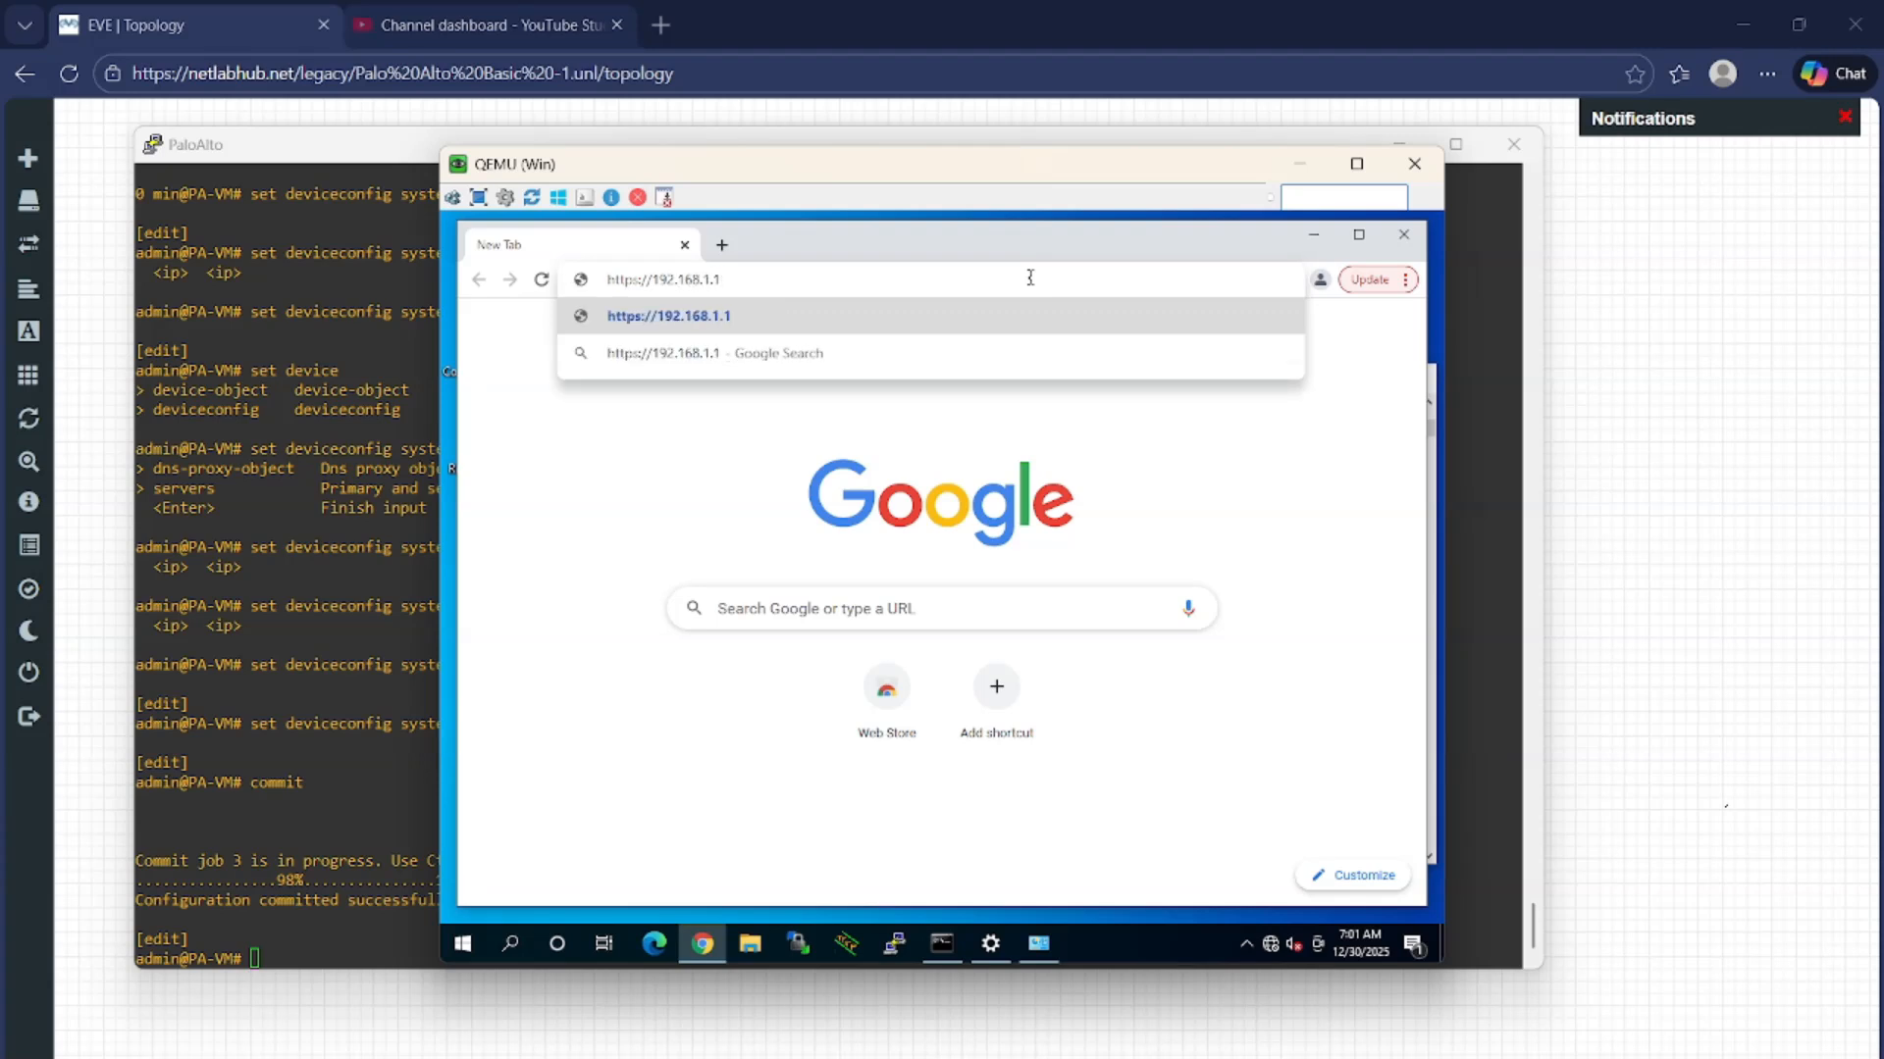
pyautogui.press('Return')
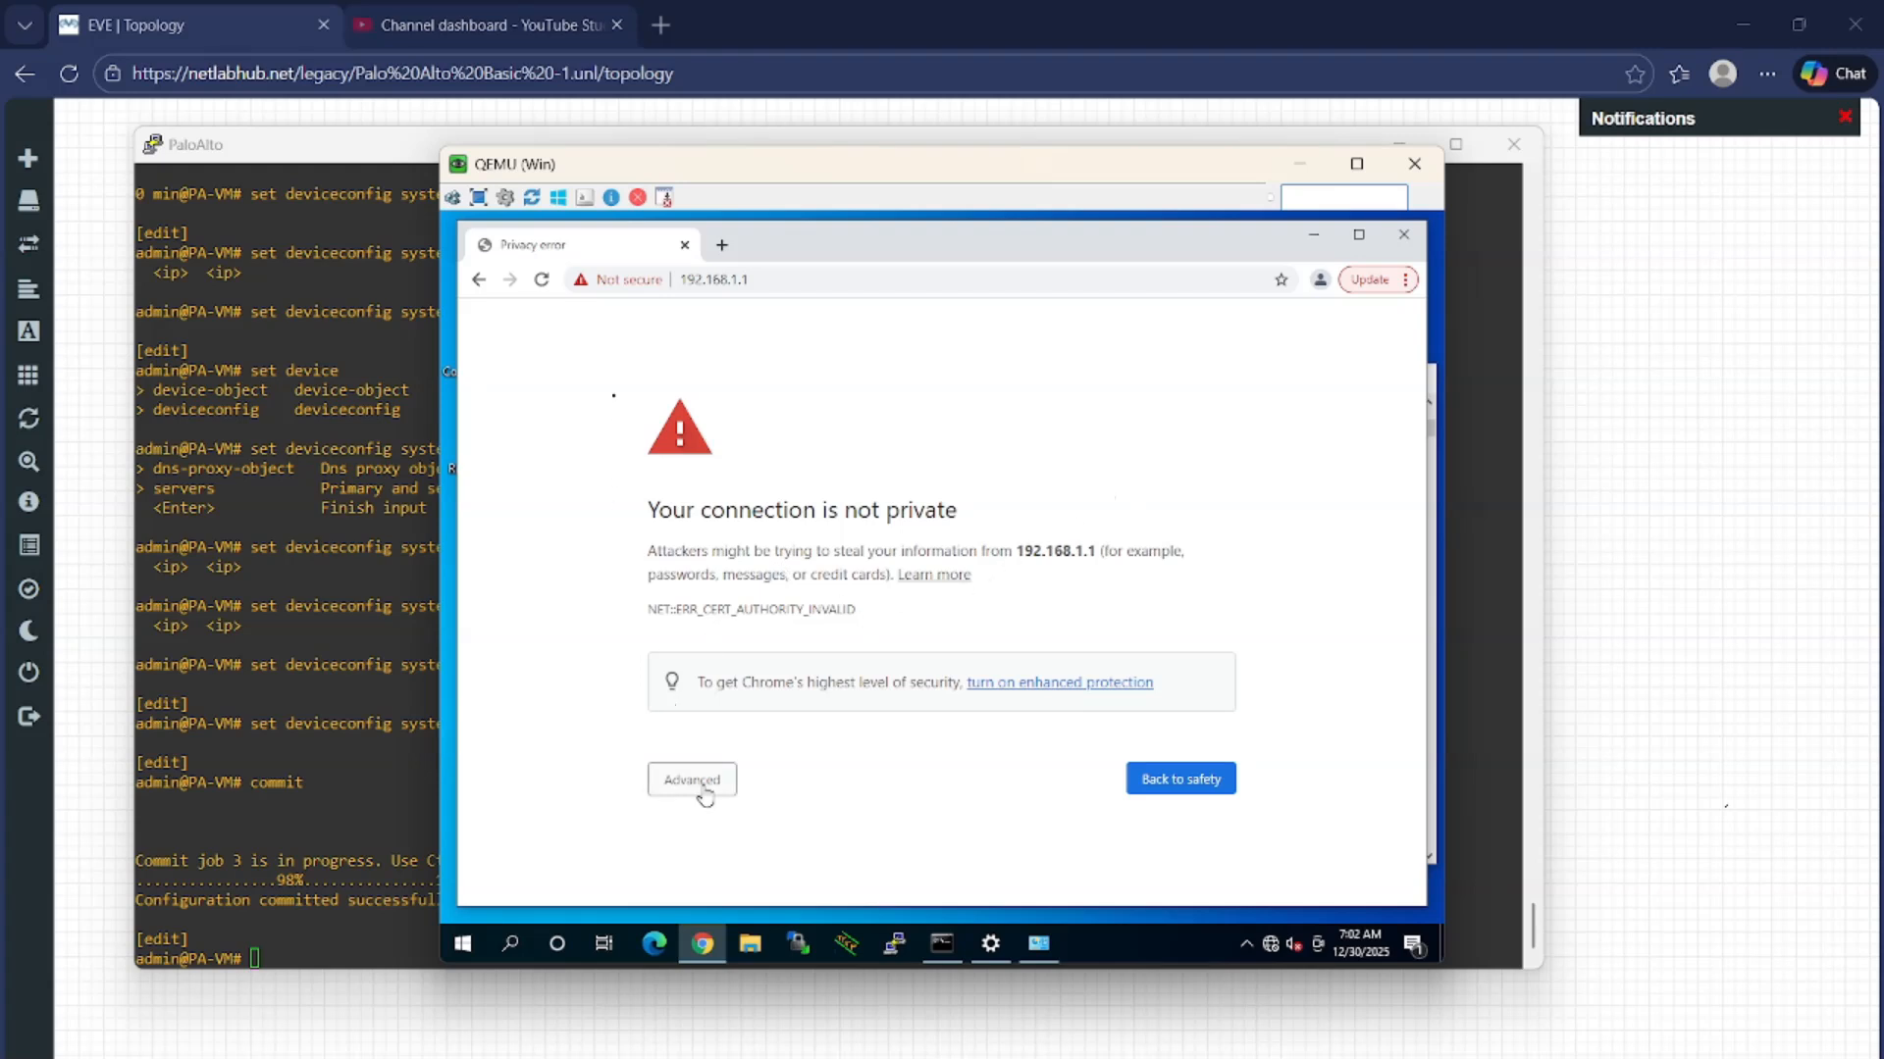
# Inspect the invalid certificate, then proceed past the privacy warning to the login page
pyautogui.click(616, 285)
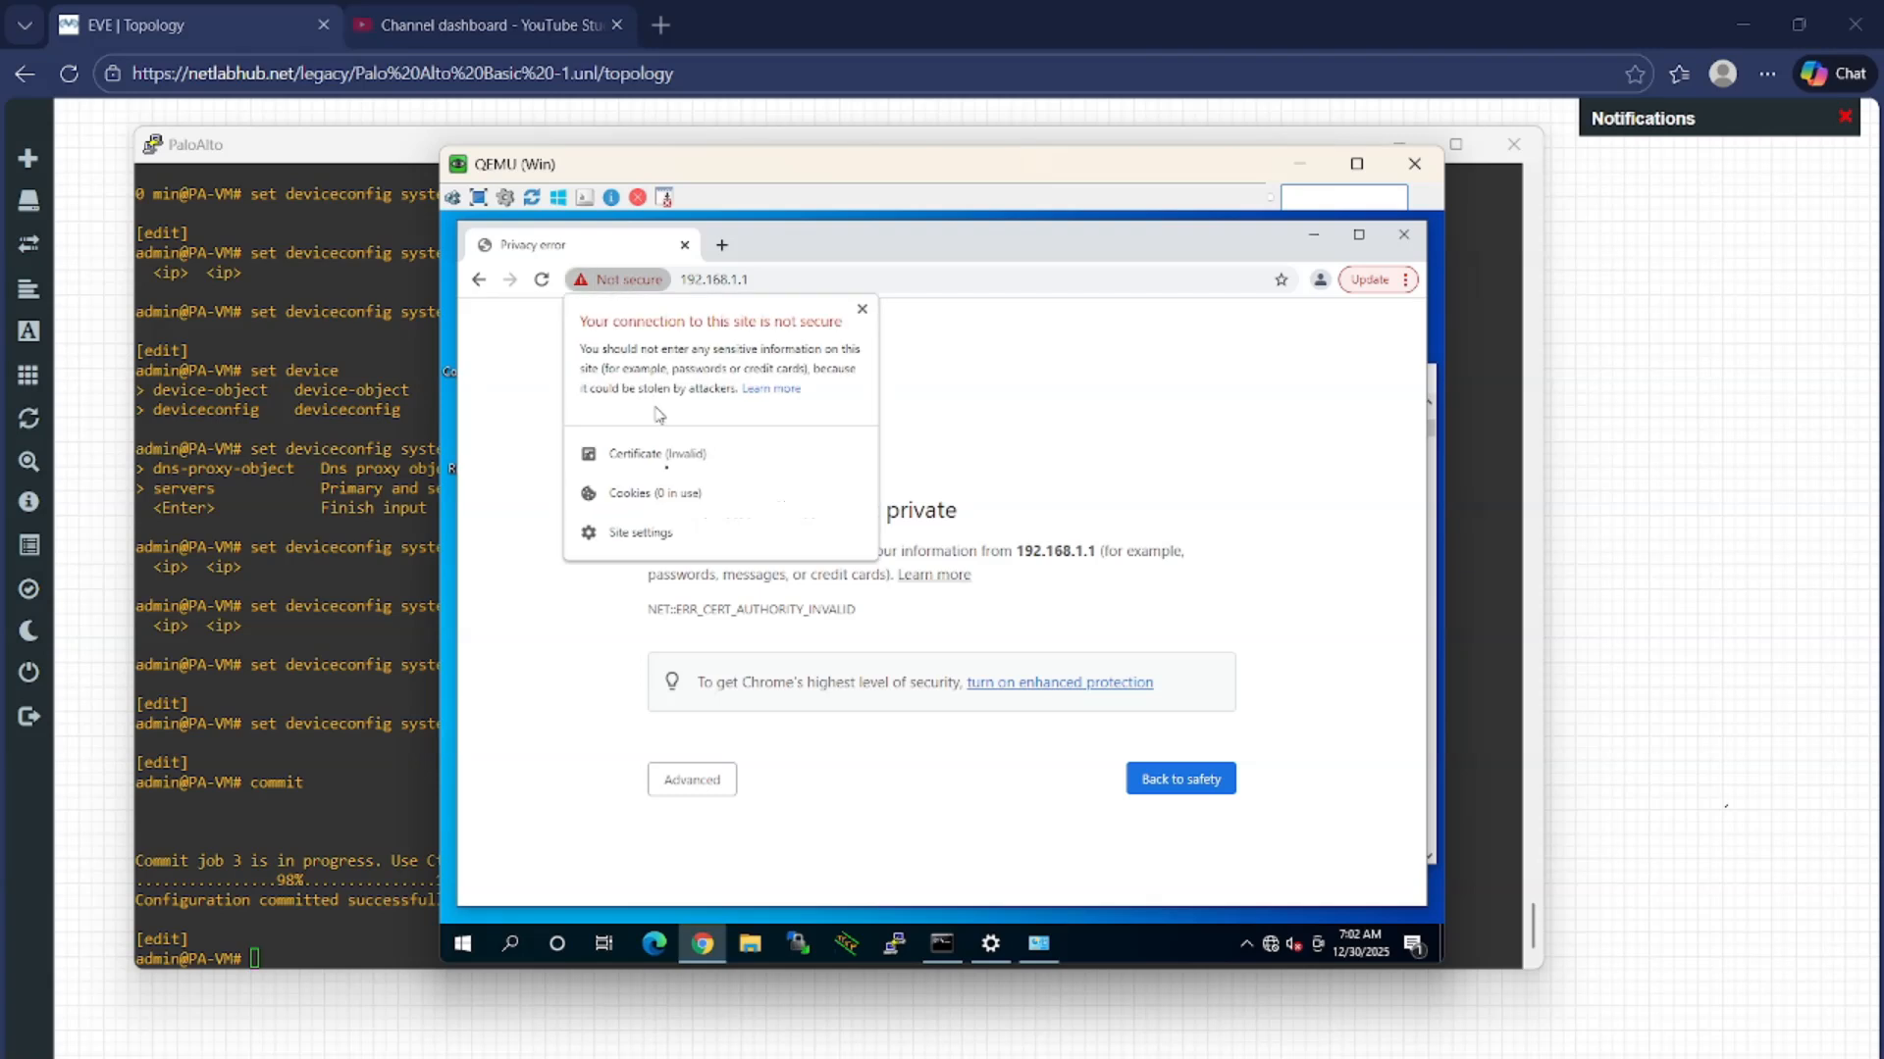
pyautogui.click(685, 459)
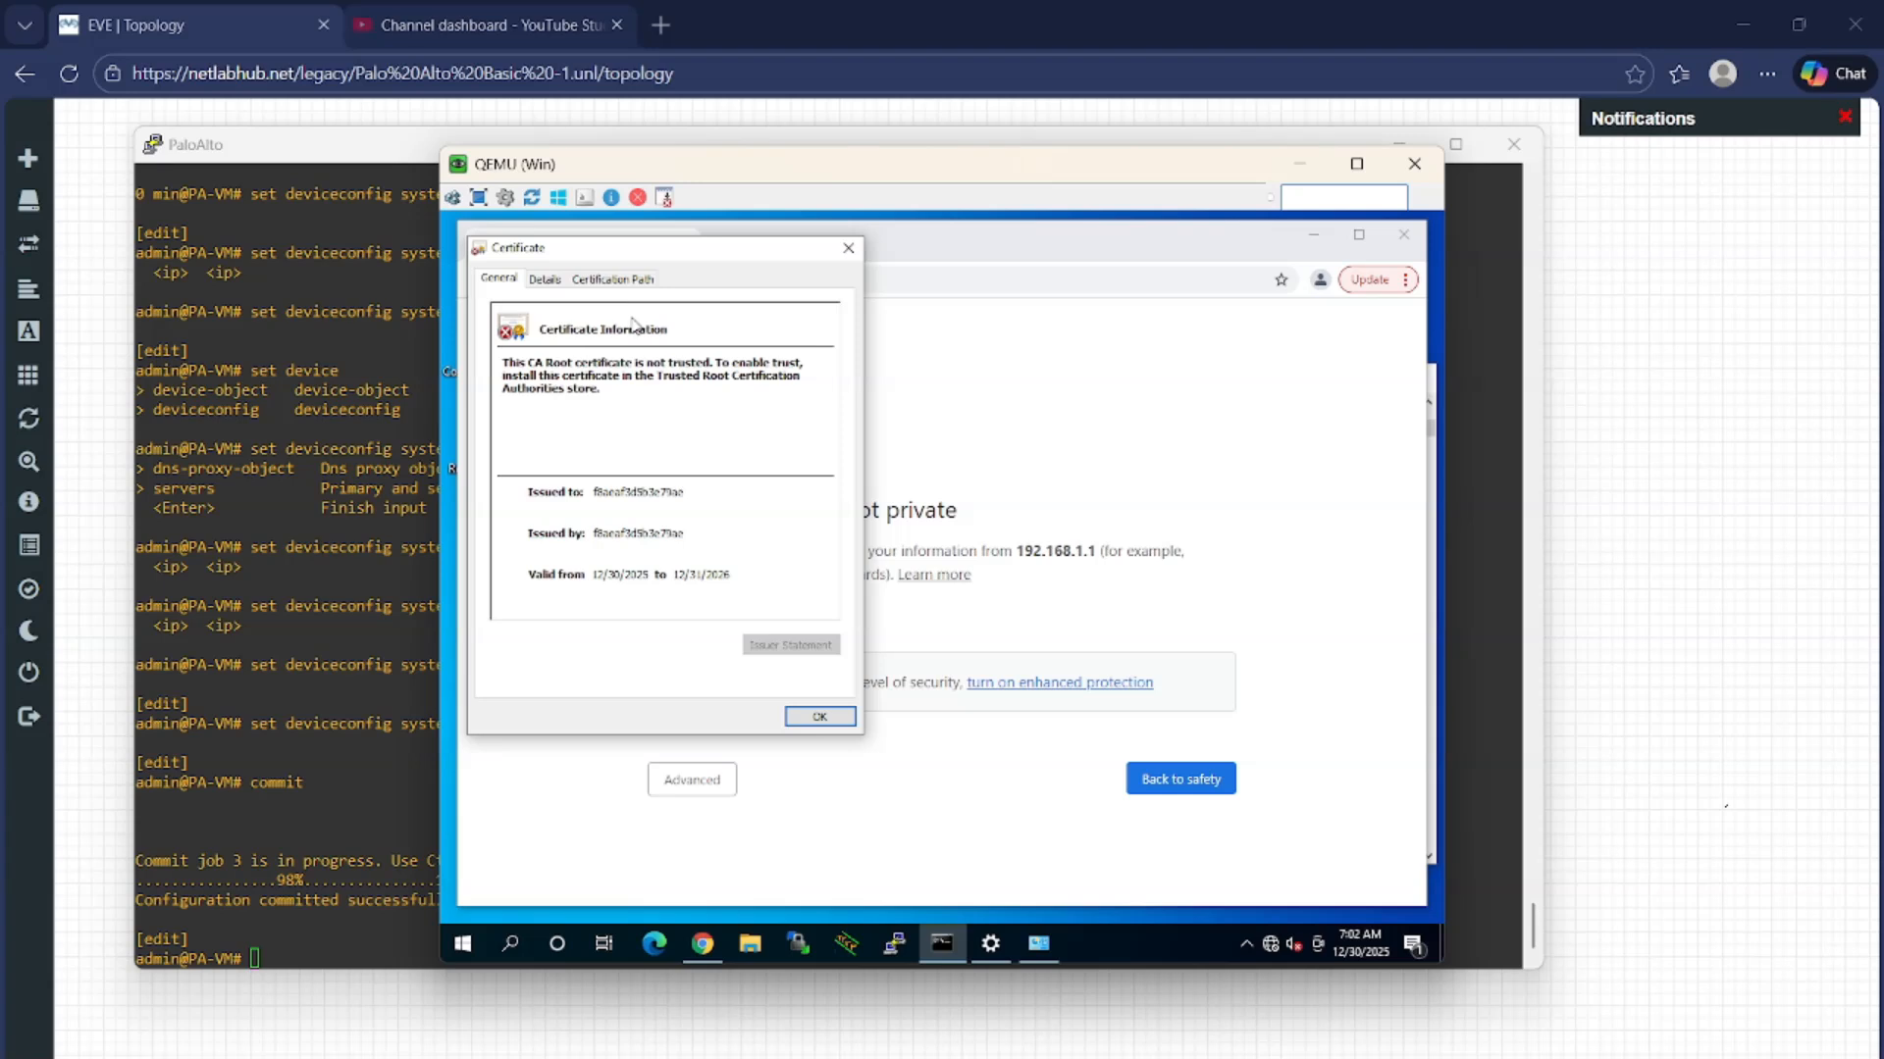
pyautogui.click(849, 249)
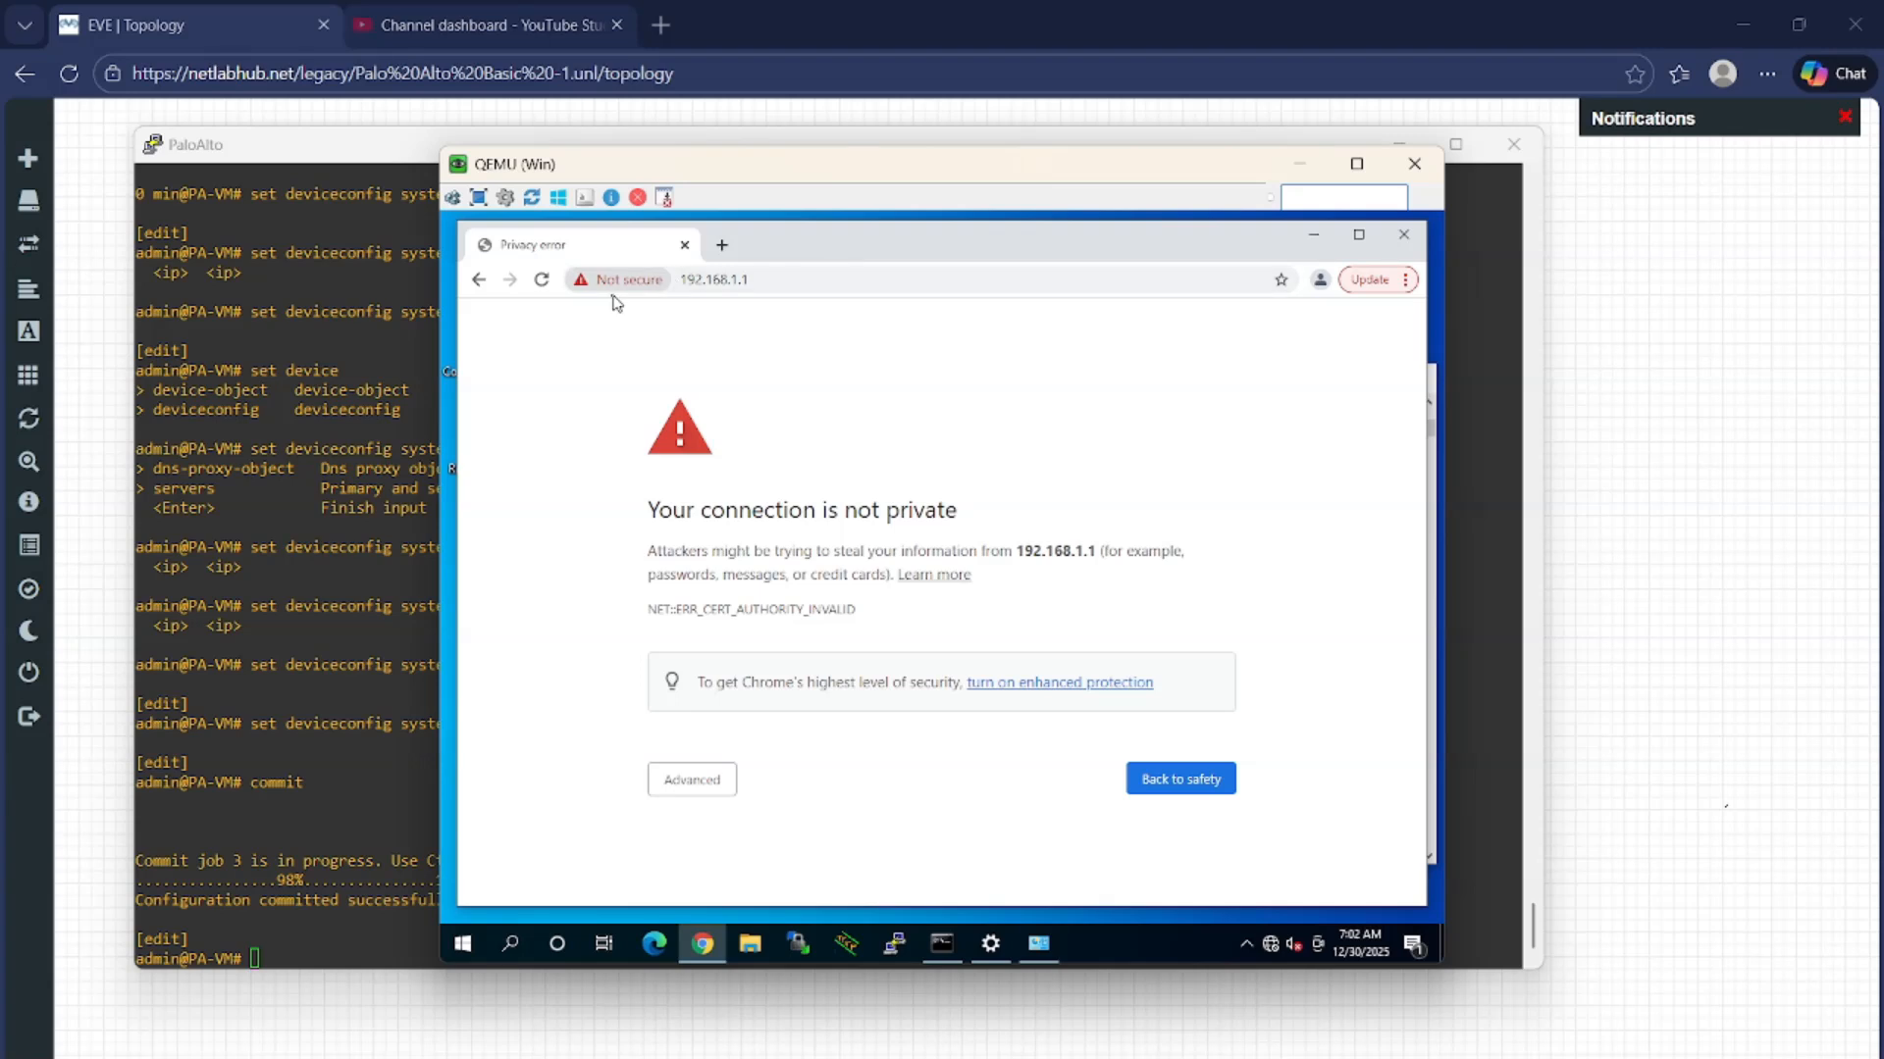
pyautogui.click(685, 791)
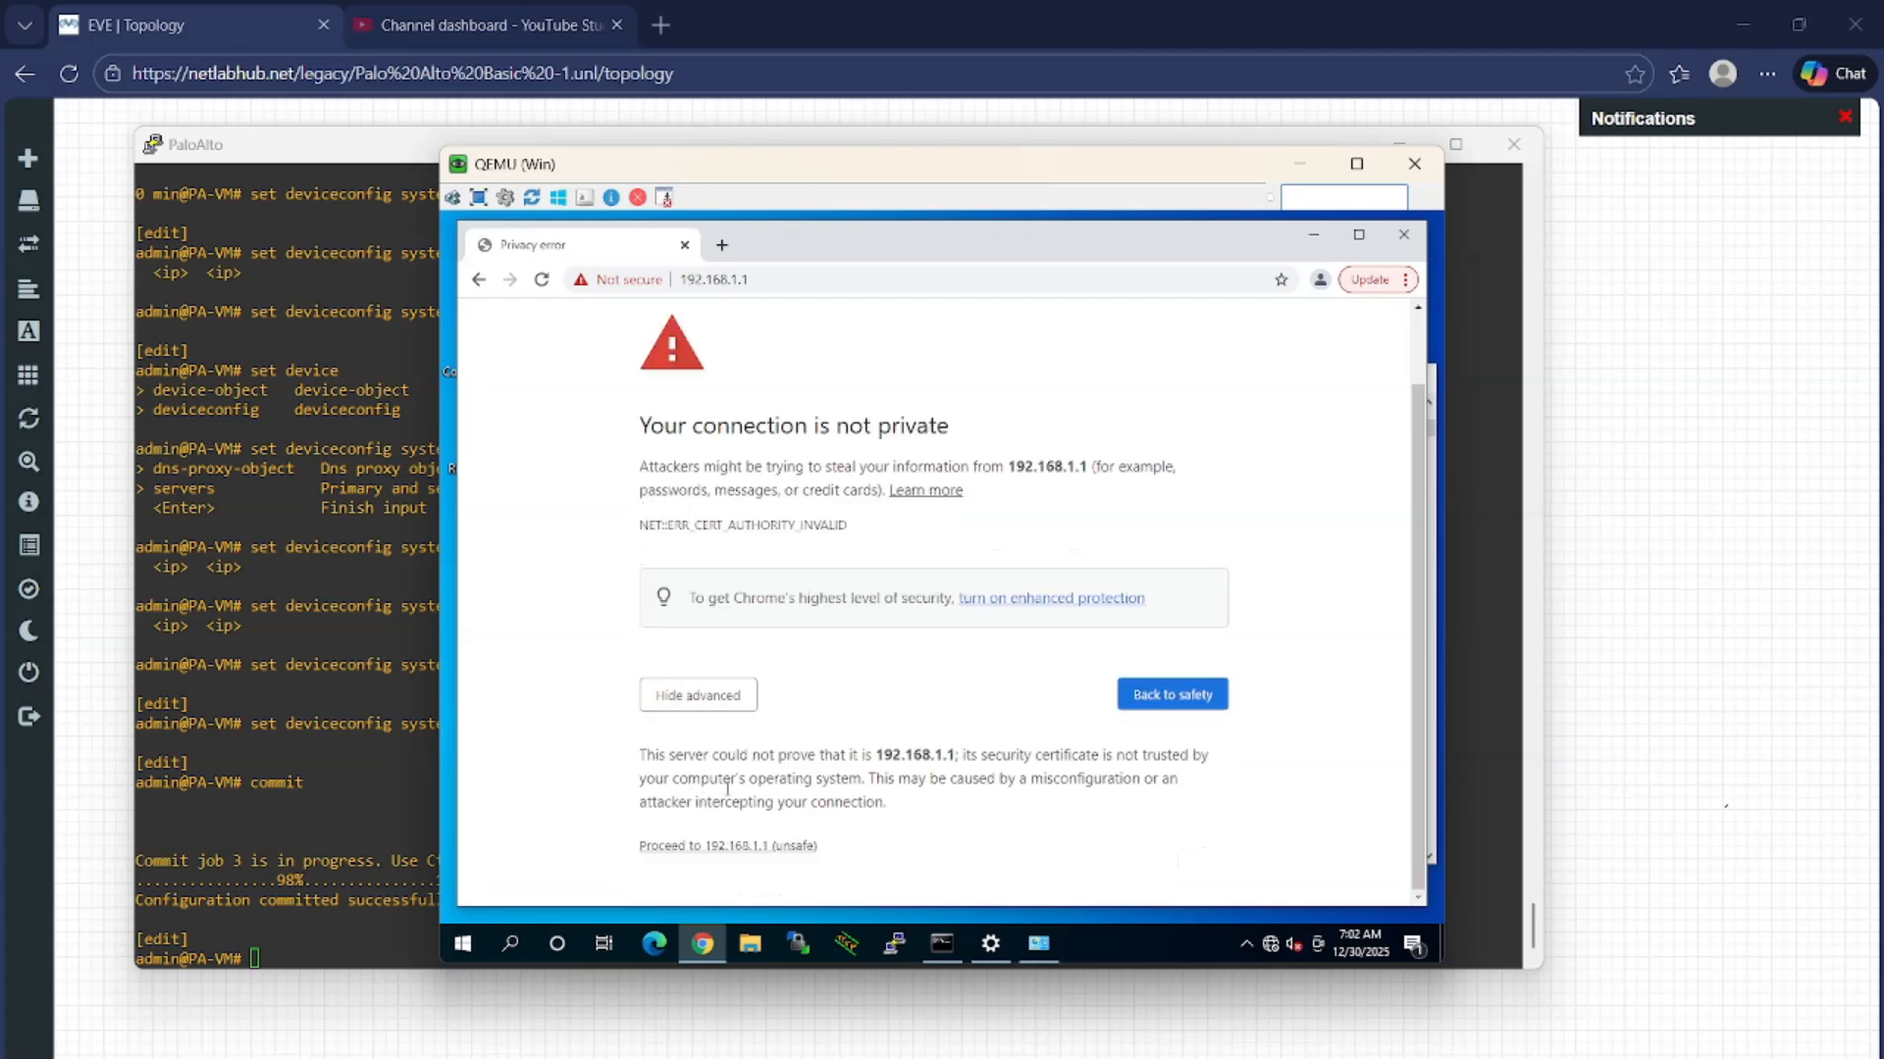
pyautogui.click(724, 848)
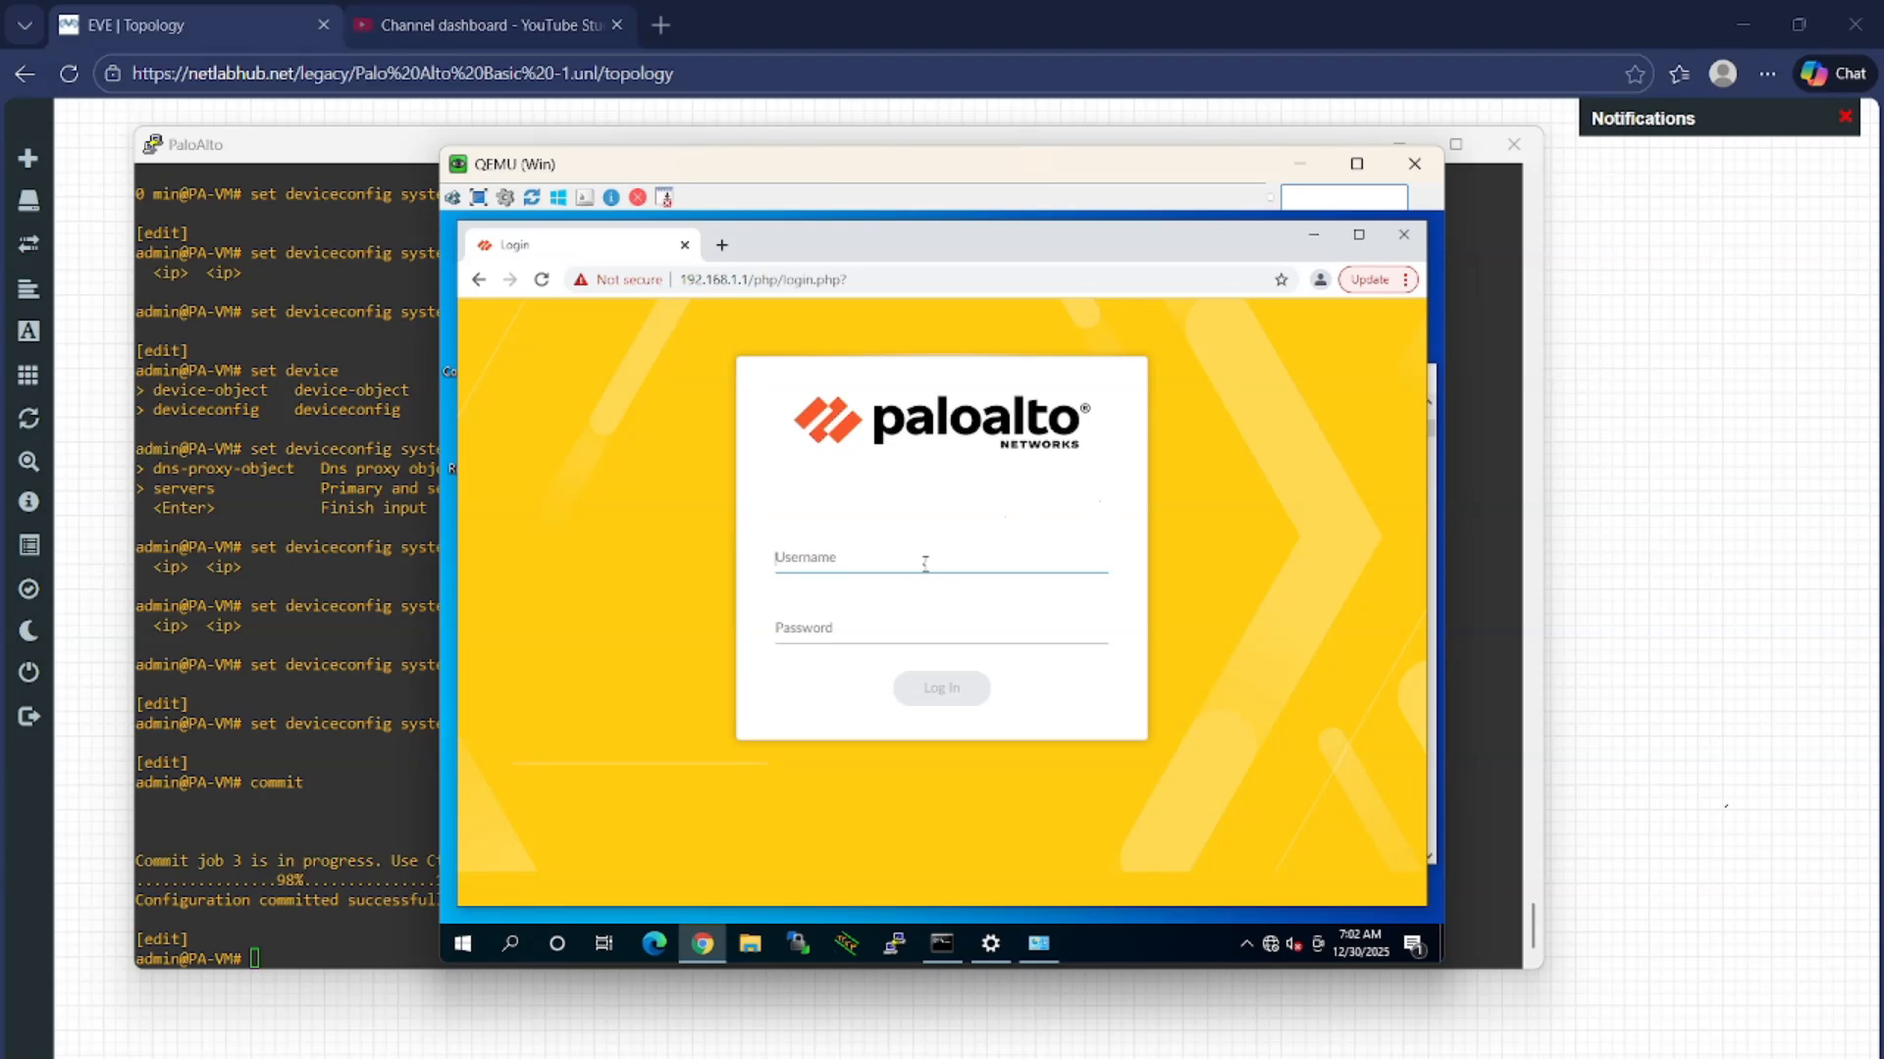
# Log in to the Palo Alto web page with the administrator username and password
pyautogui.write('admin')
pyautogui.press('Tab')
pyautogui.write('Admin@123')
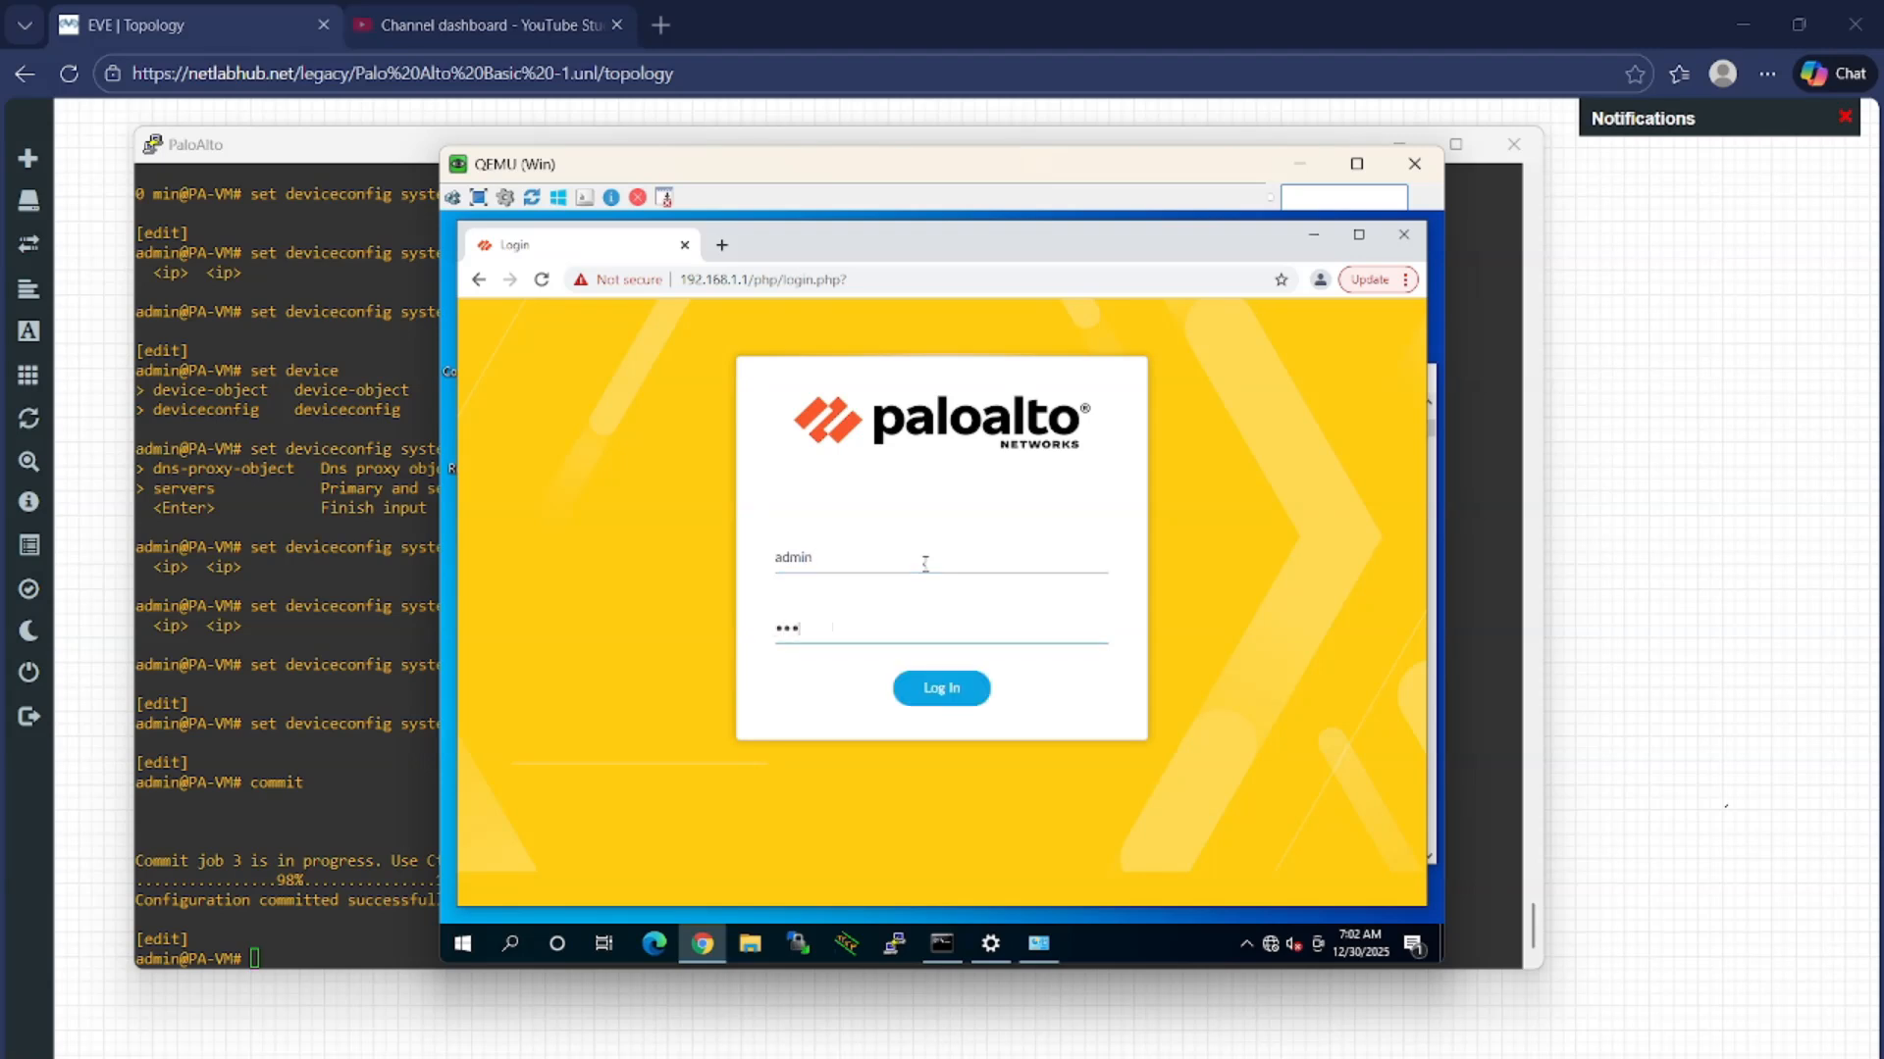
pyautogui.press('Return')
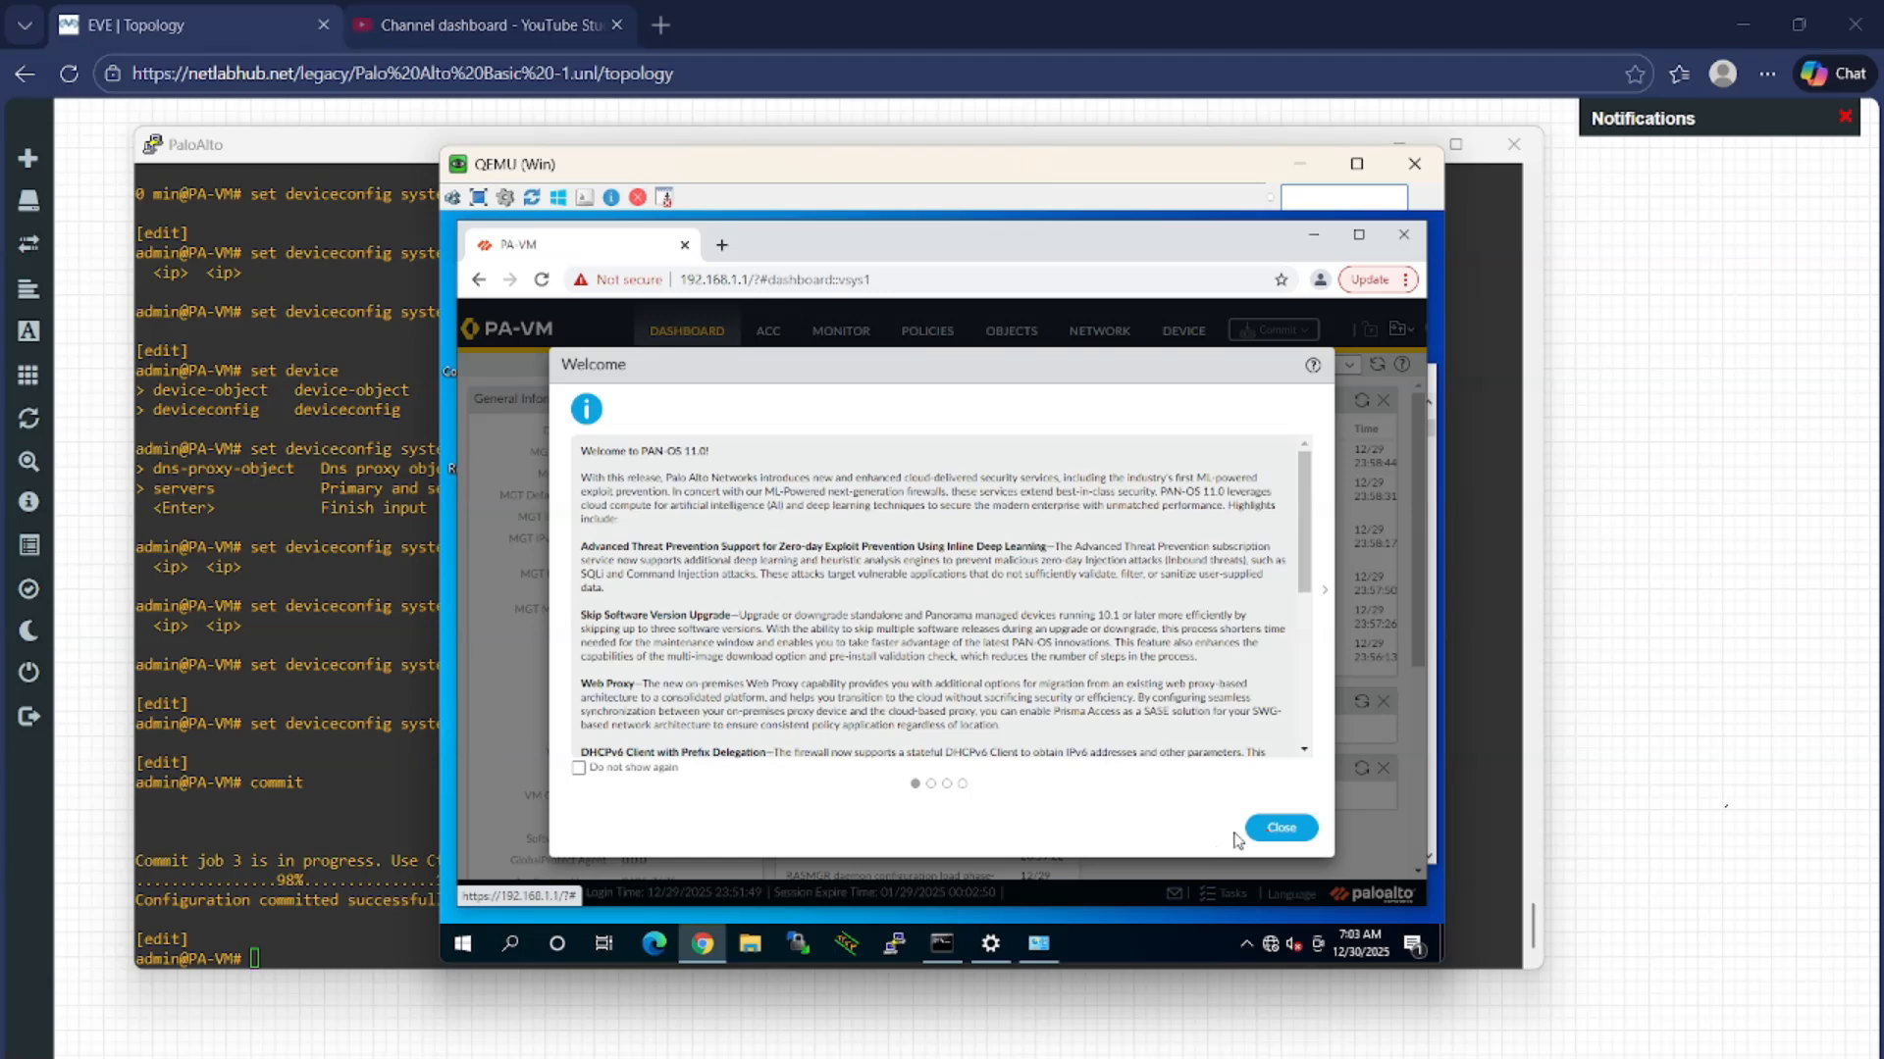
# Dismiss the Welcome and telemetry prompts, open Device > Licenses, then return to the EVE topology
pyautogui.click(1293, 834)
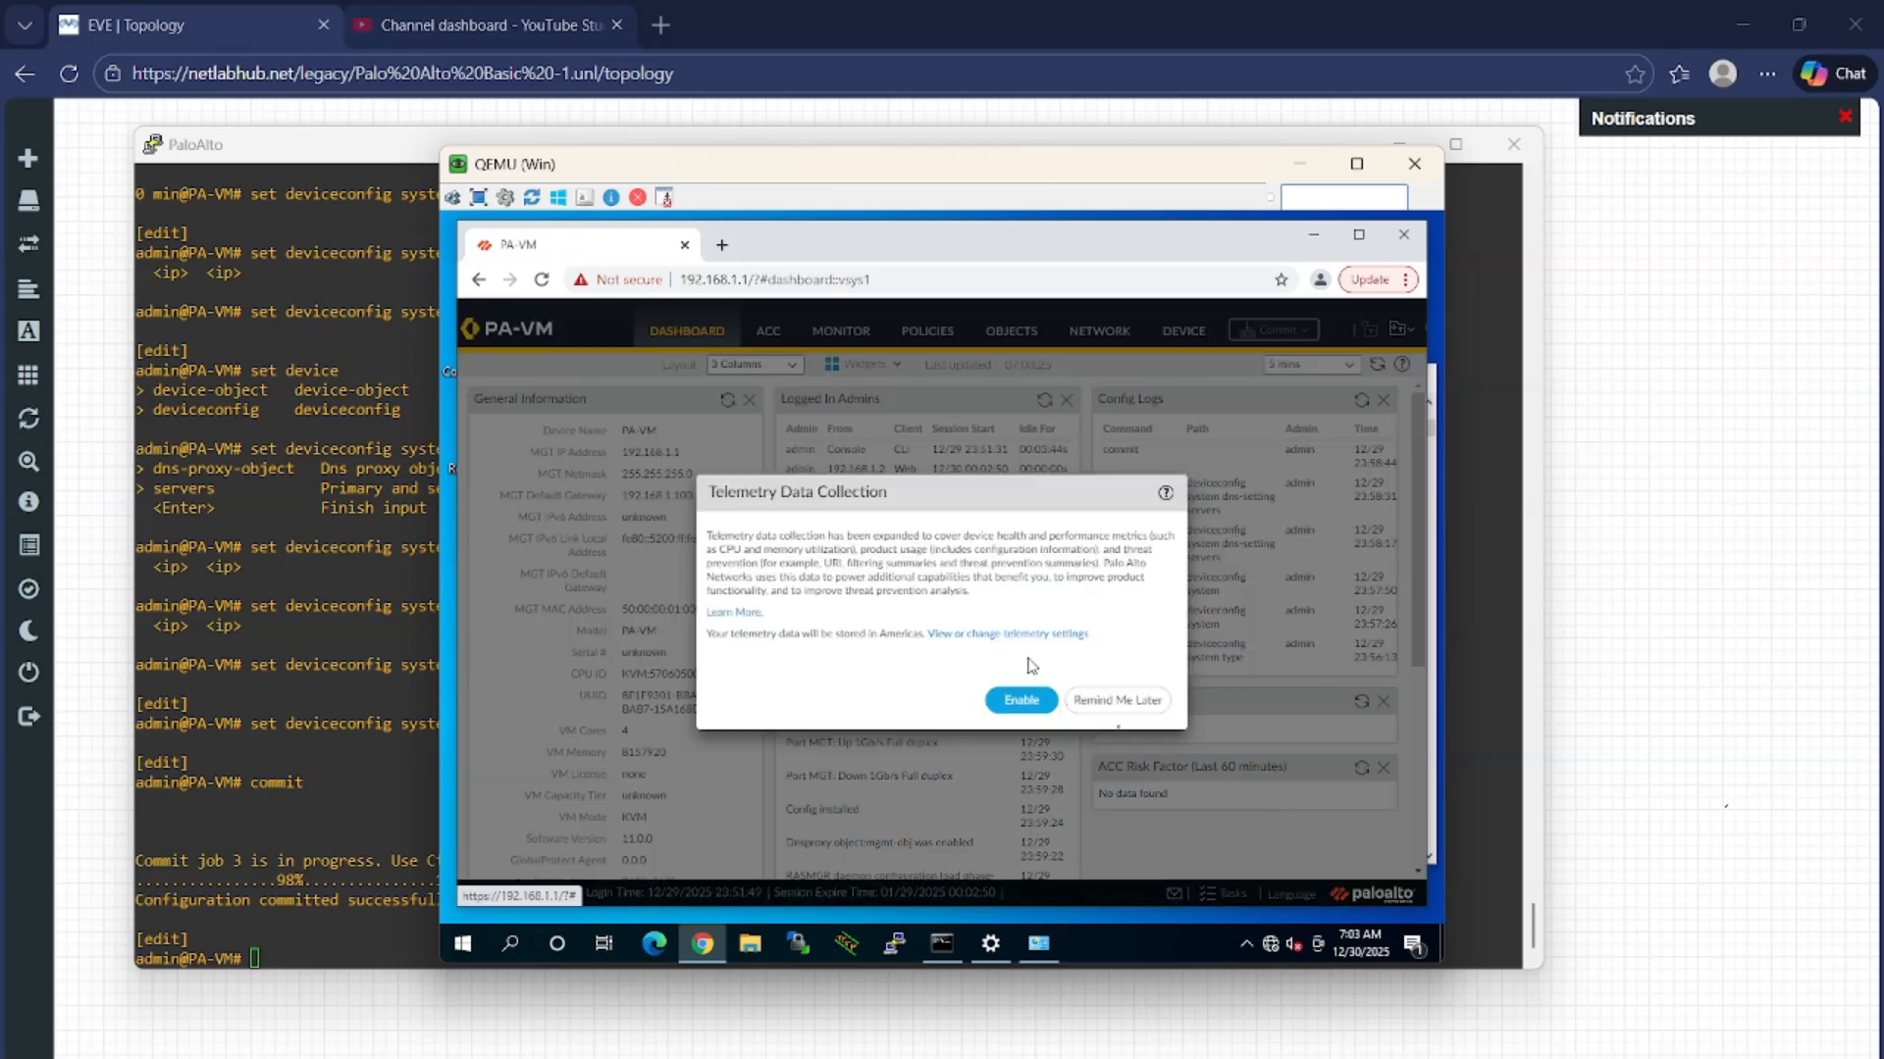
pyautogui.click(1118, 702)
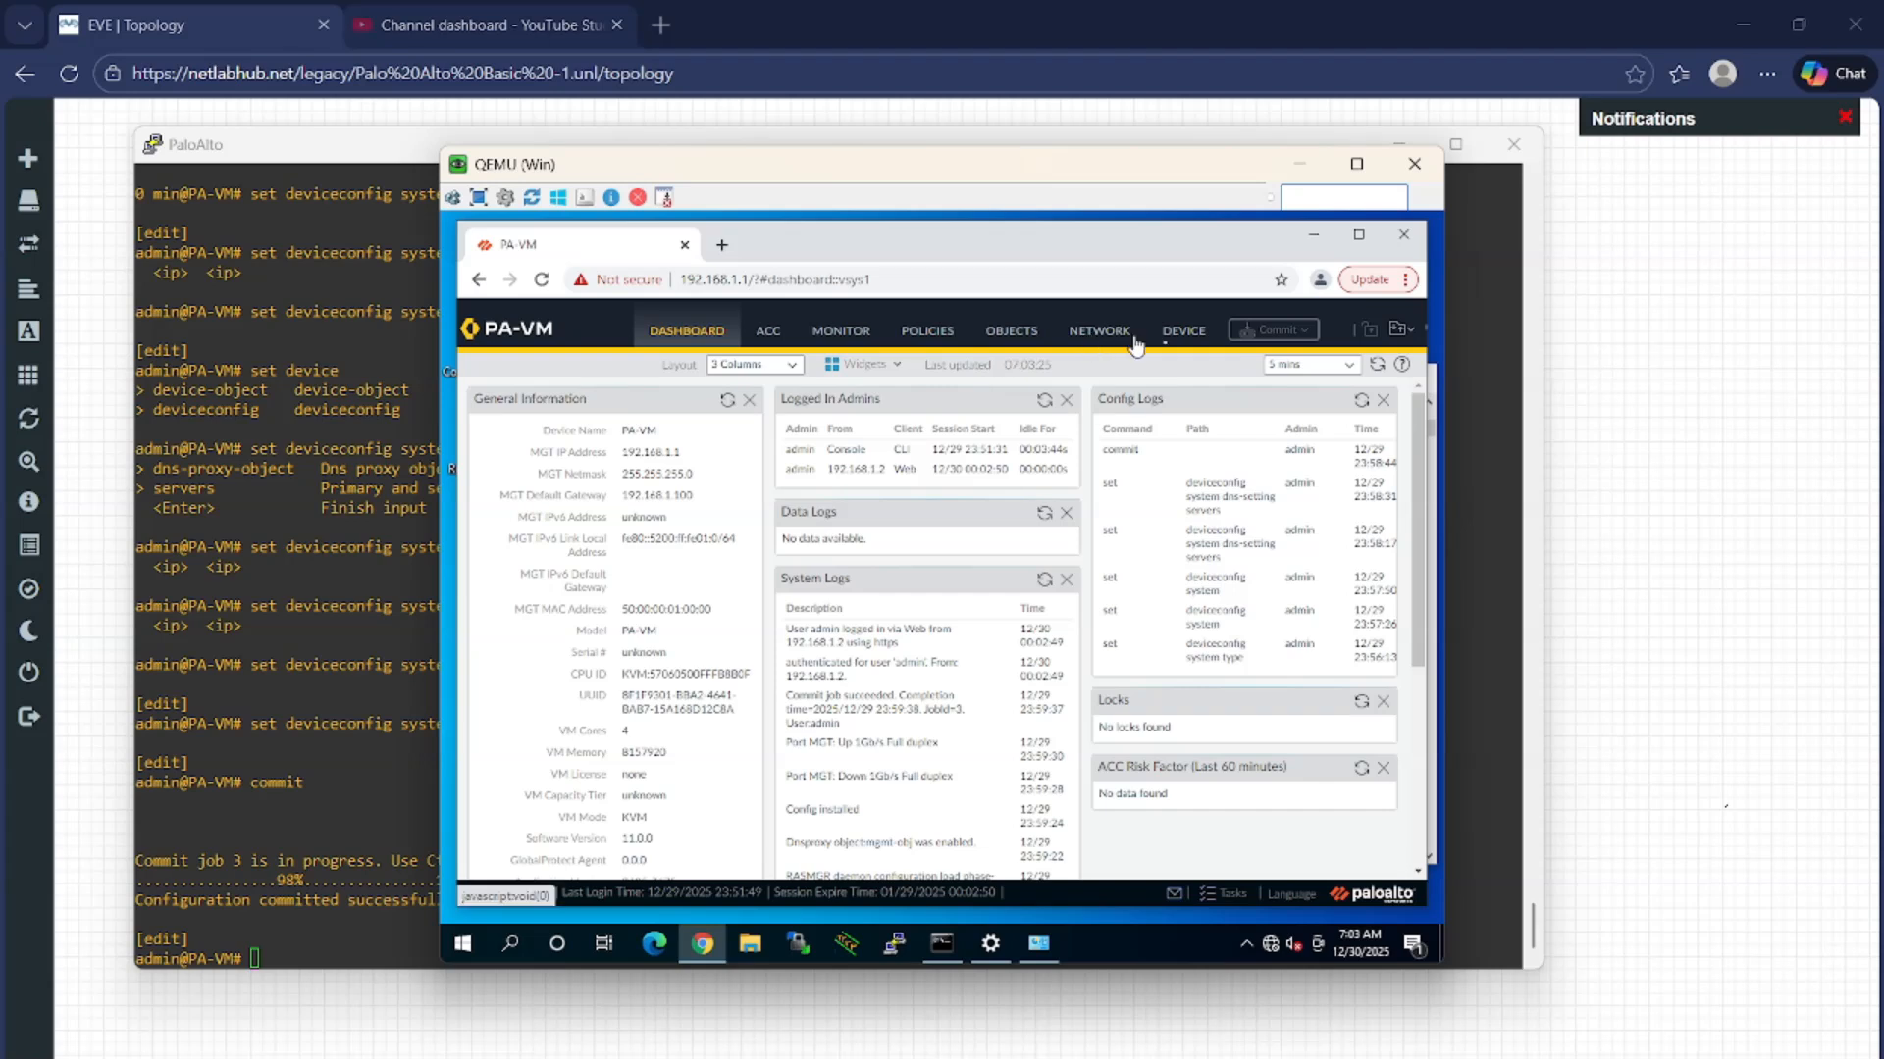
pyautogui.click(1185, 350)
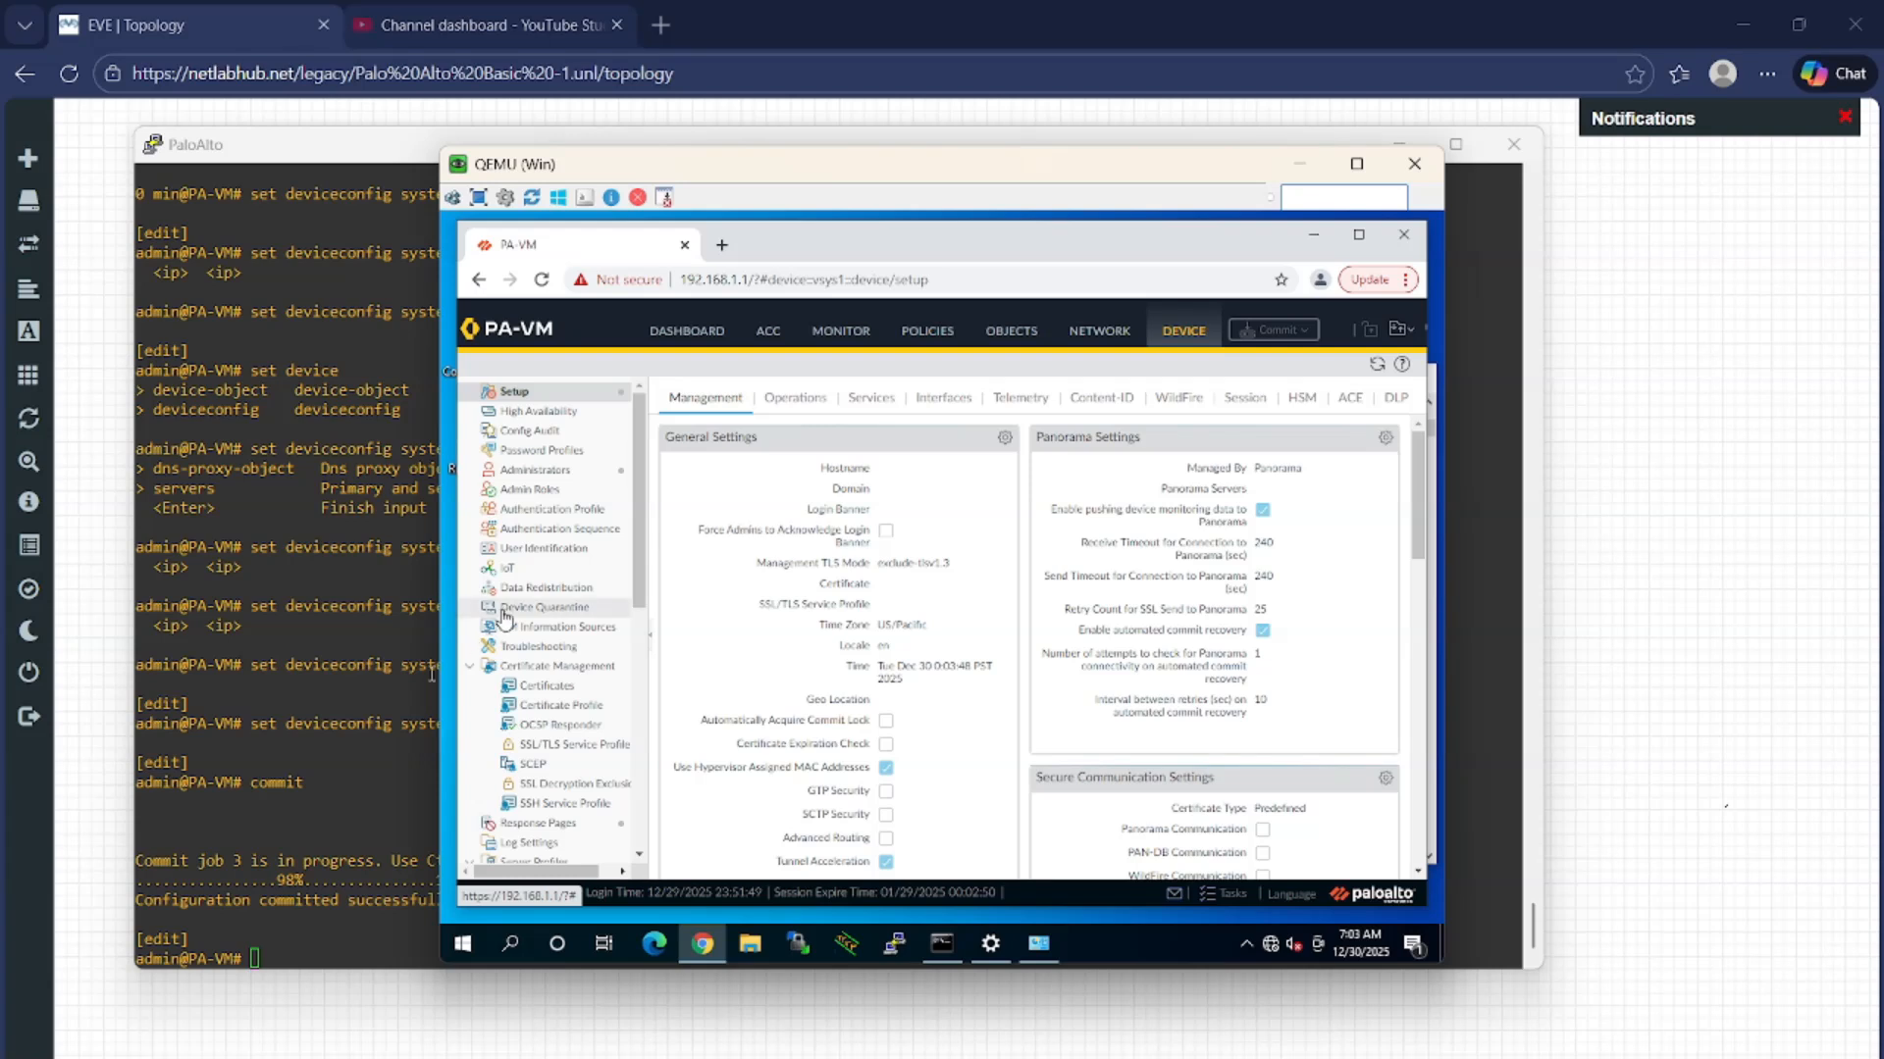
pyautogui.scroll(-5, 506, 601)
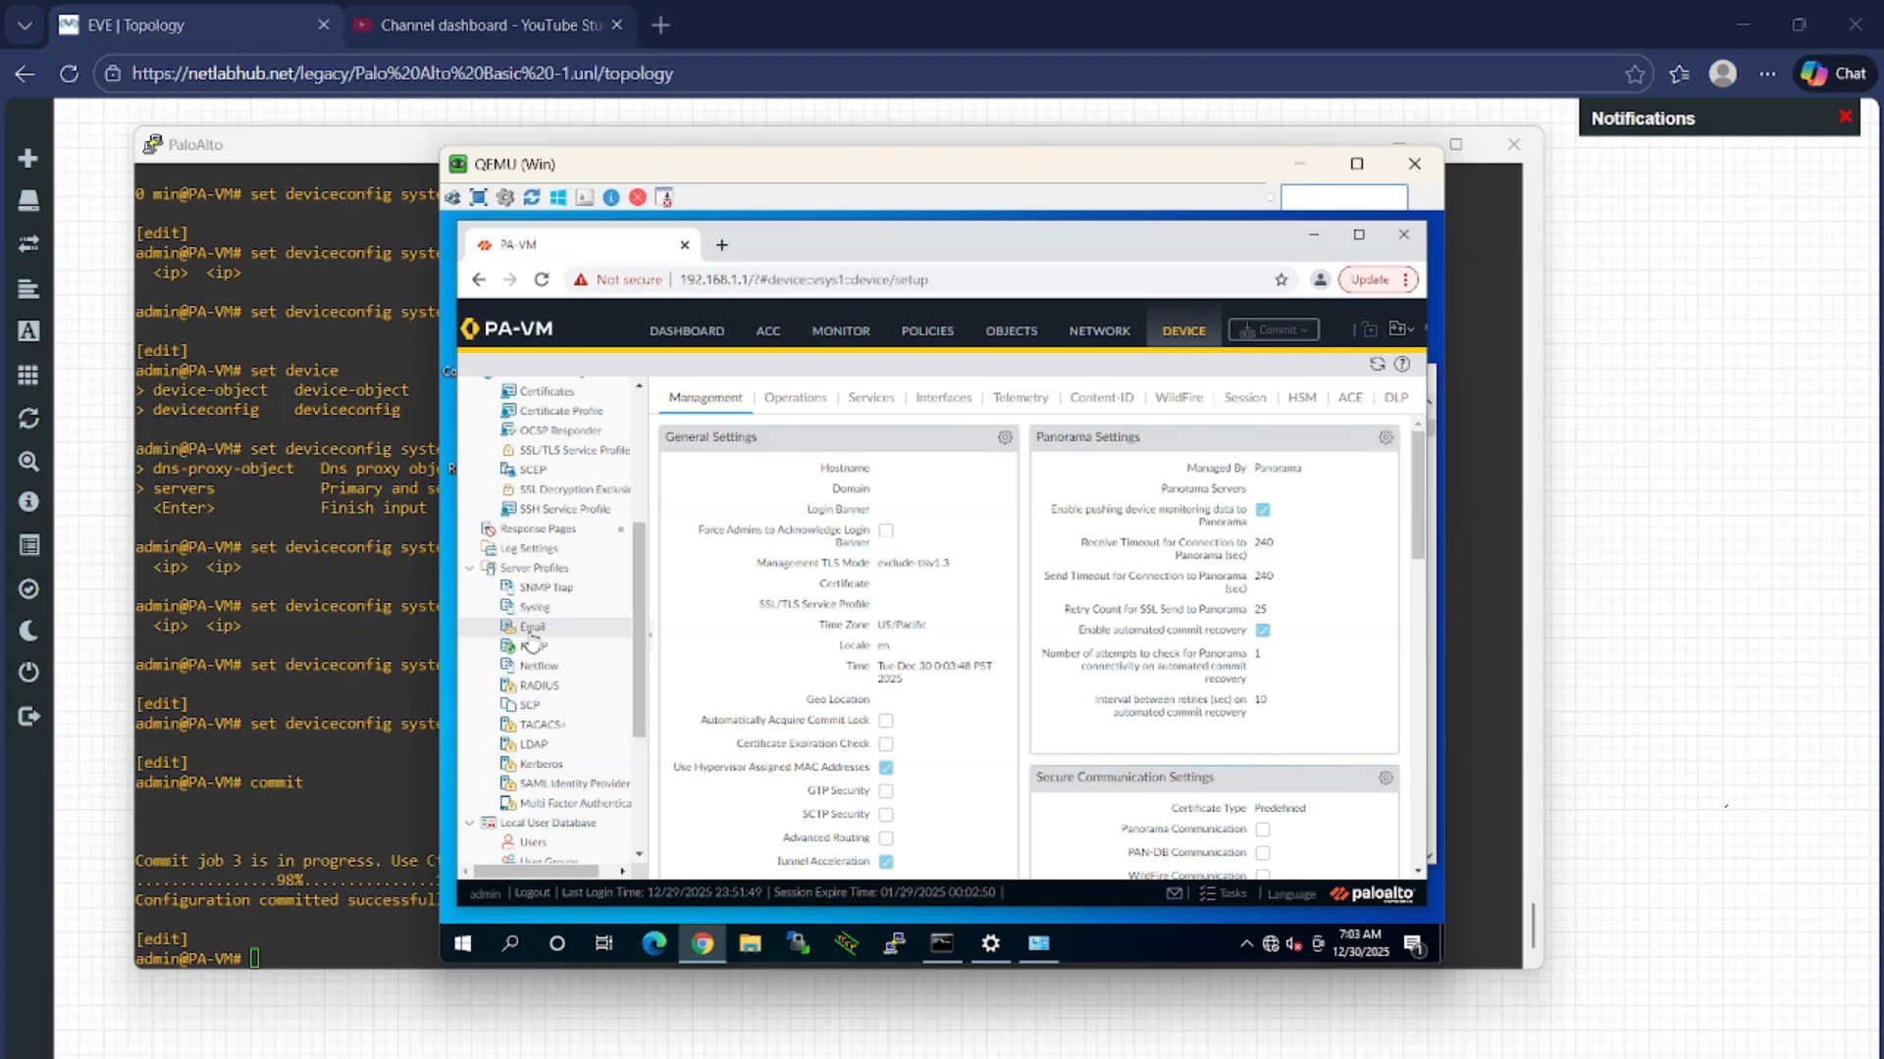
pyautogui.scroll(-4, 531, 637)
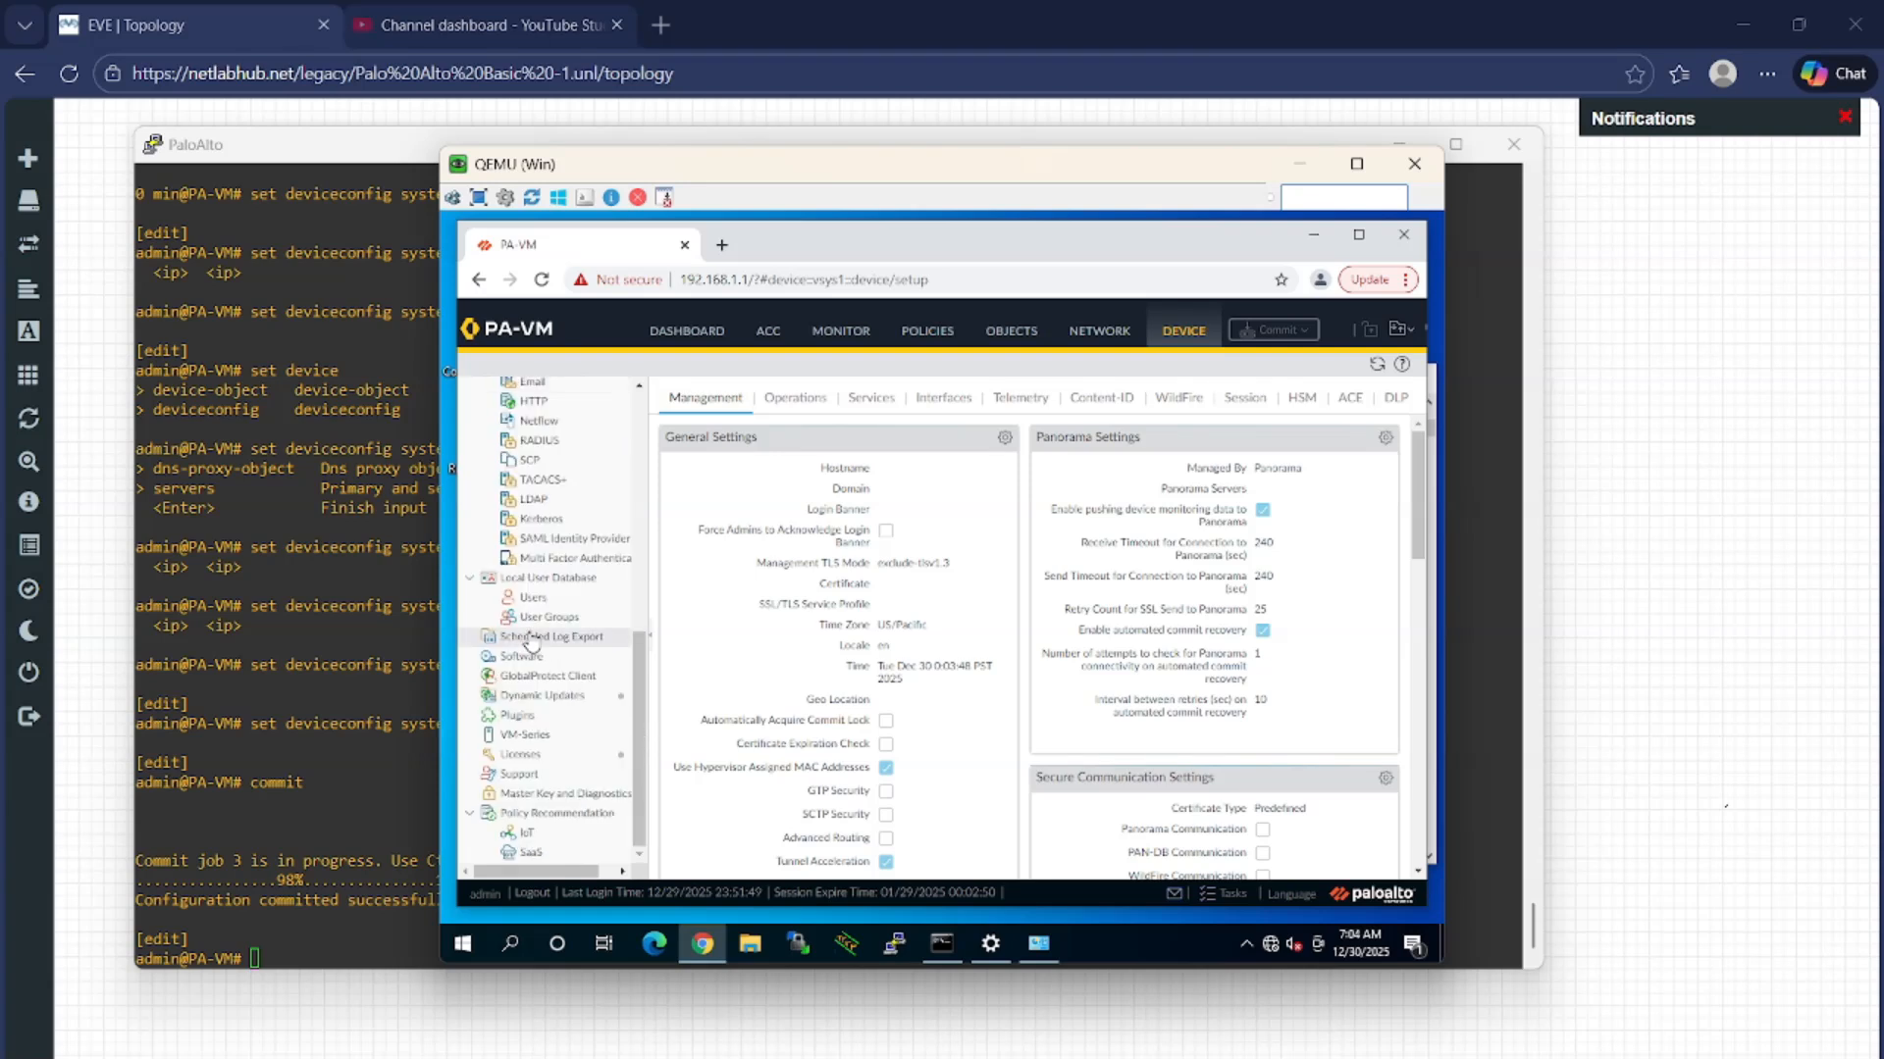
pyautogui.click(520, 756)
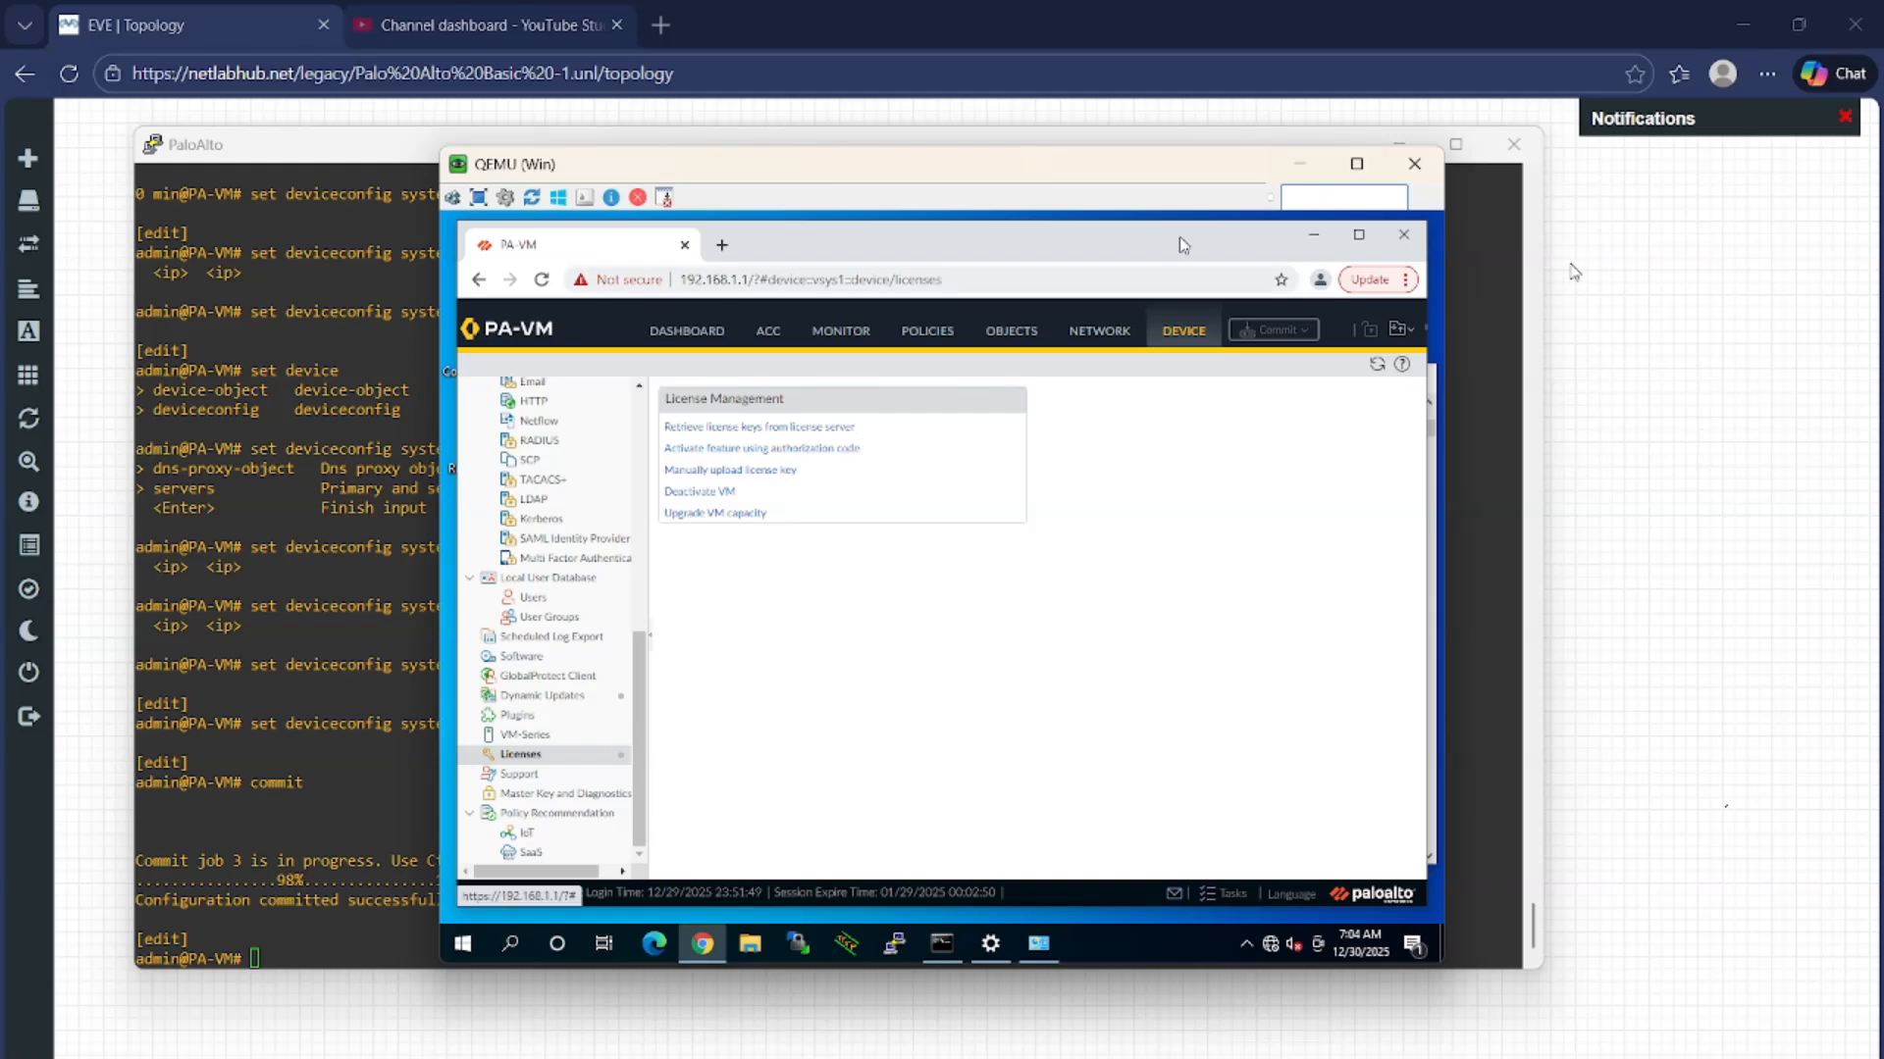
pyautogui.click(1576, 272)
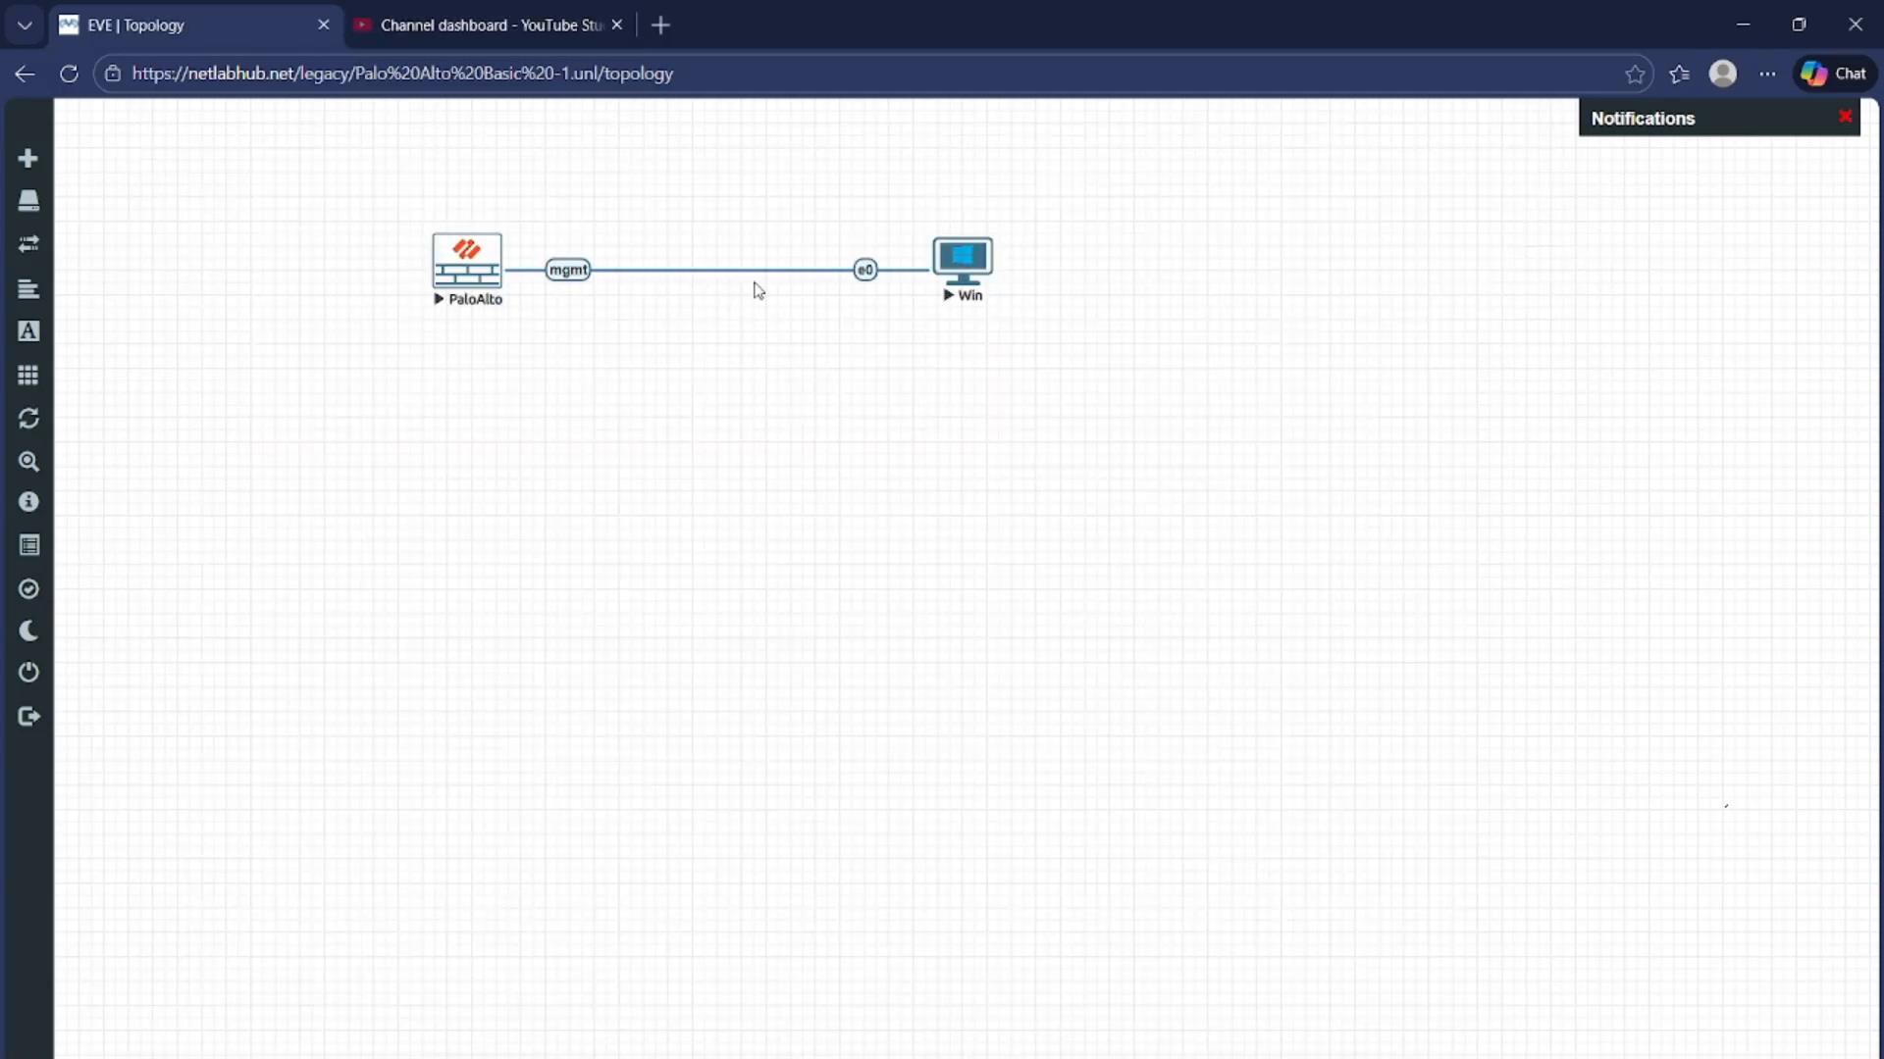